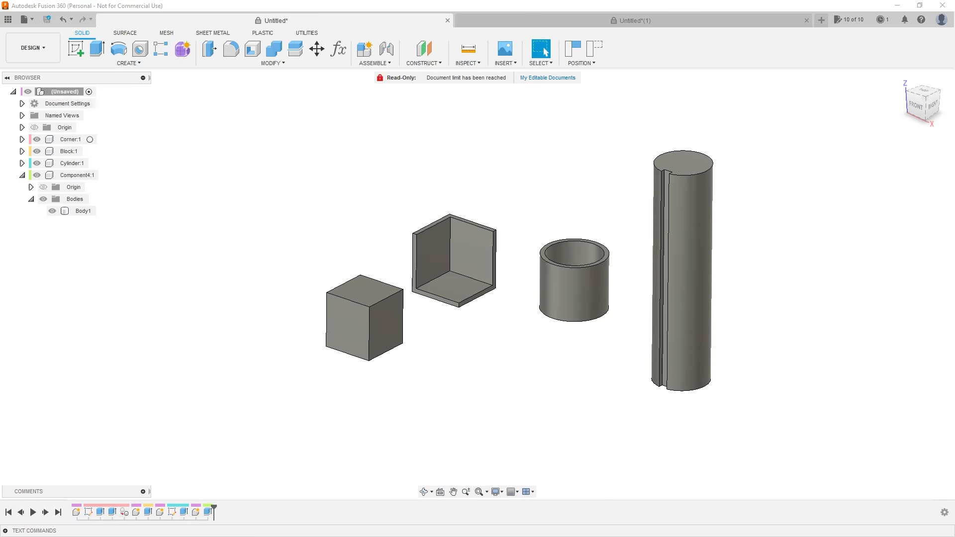
Step: Switch to the second untitled design and draw a three-point arc beside the existing line, separate from its endpoints
left_click(744, 21)
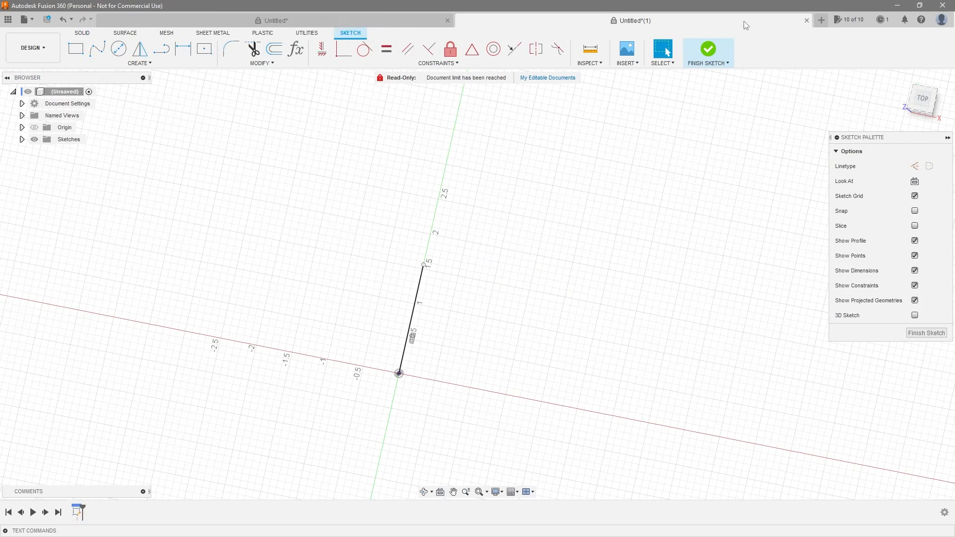
left_click(137, 63)
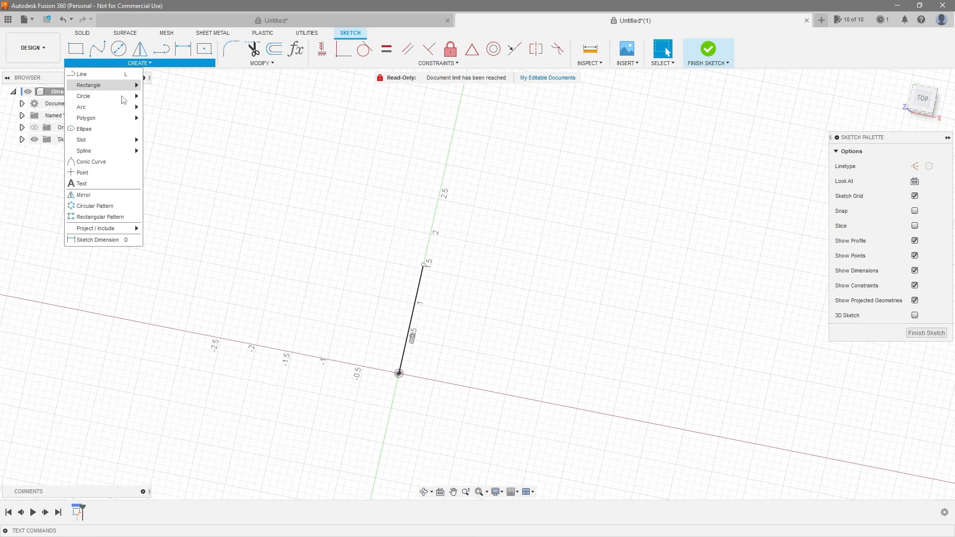
left_click(161, 107)
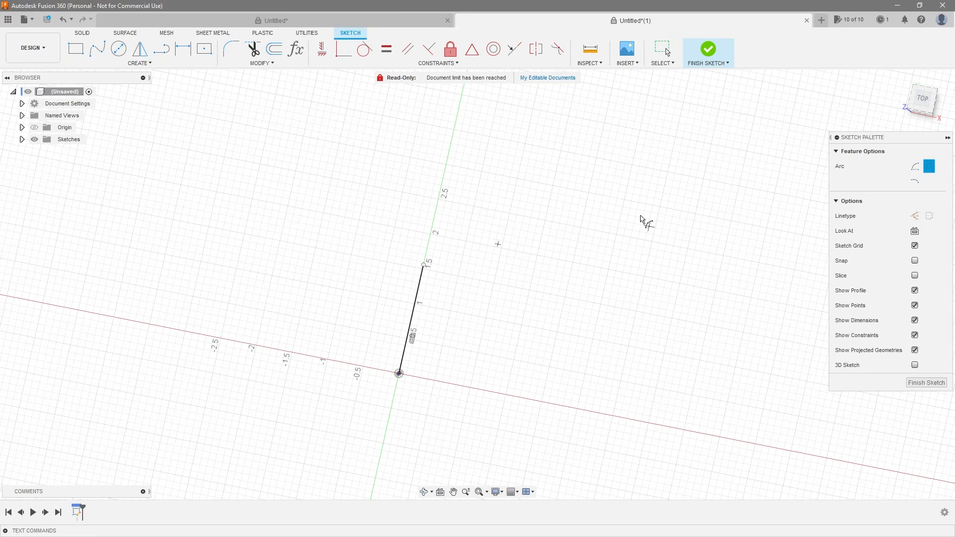
left_click(649, 226)
left_click(594, 186)
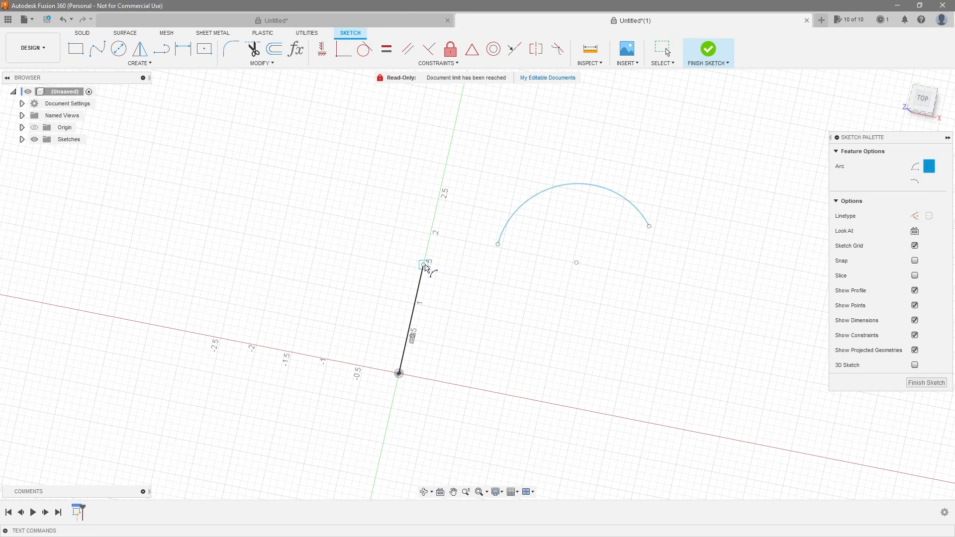
key("Escape")
Step: Constrain the arc's start point coincident with the line's free endpoint and make the arc tangent to the line
left_click(498, 243)
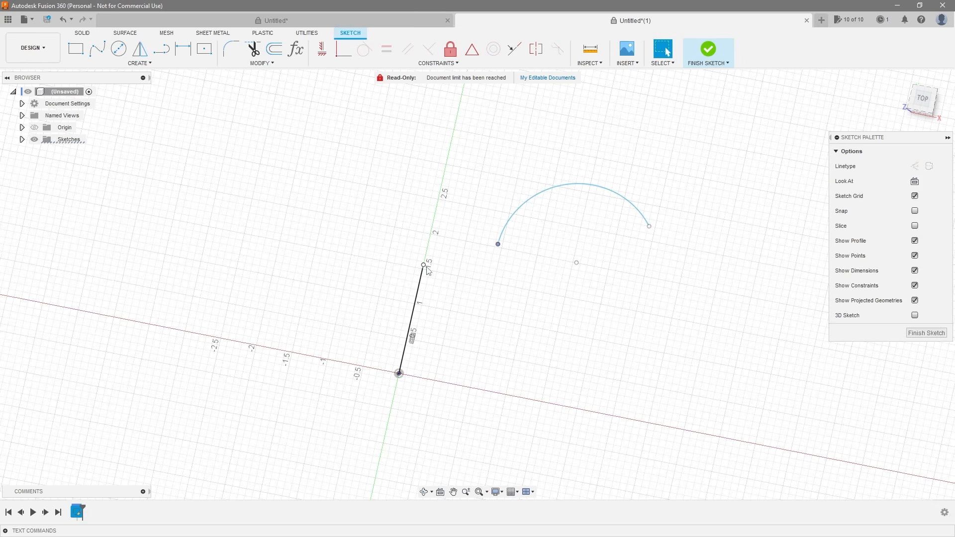
left_click(347, 60)
left_click(435, 234)
left_click(420, 291)
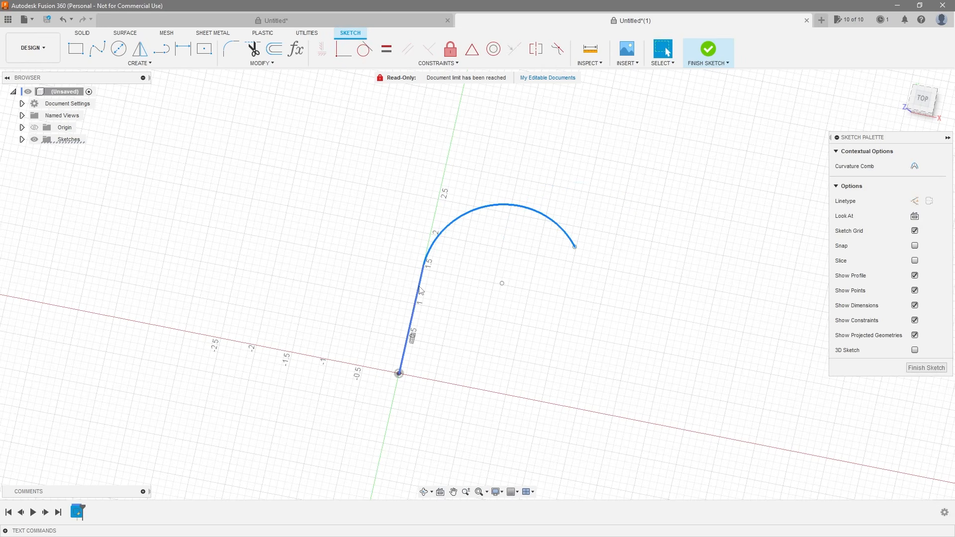
left_click(365, 48)
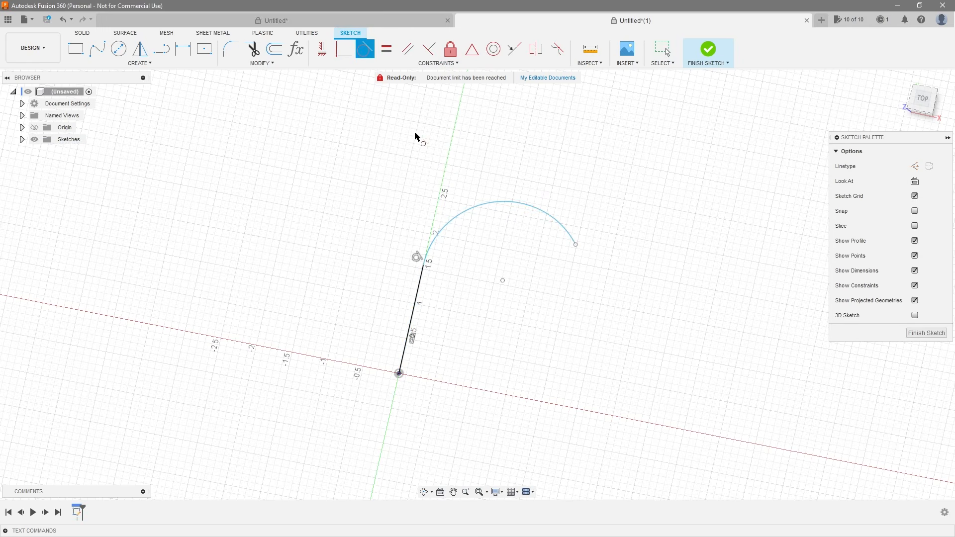
Step: Dimension the arc's radius to 2 in
key("d")
left_click(458, 216)
left_click(424, 183)
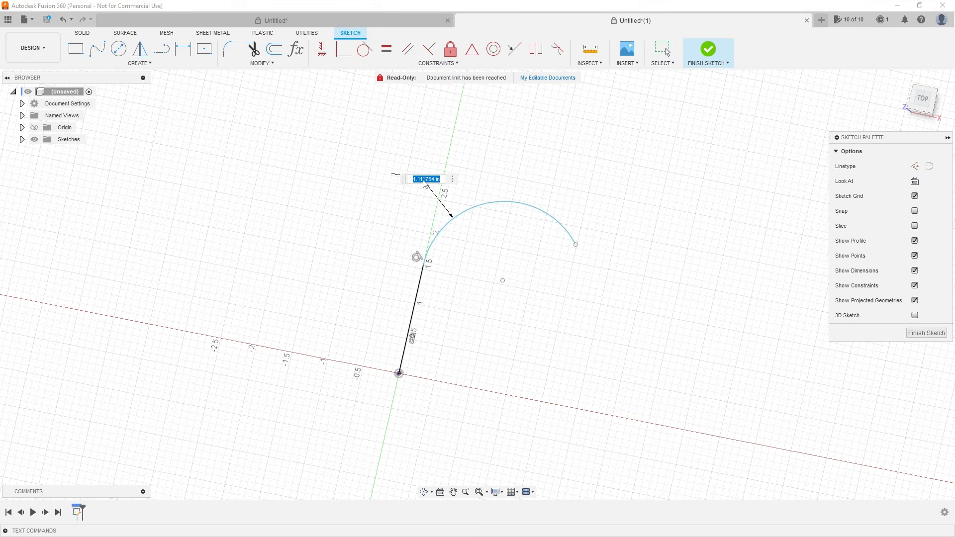
type("2")
key("Return")
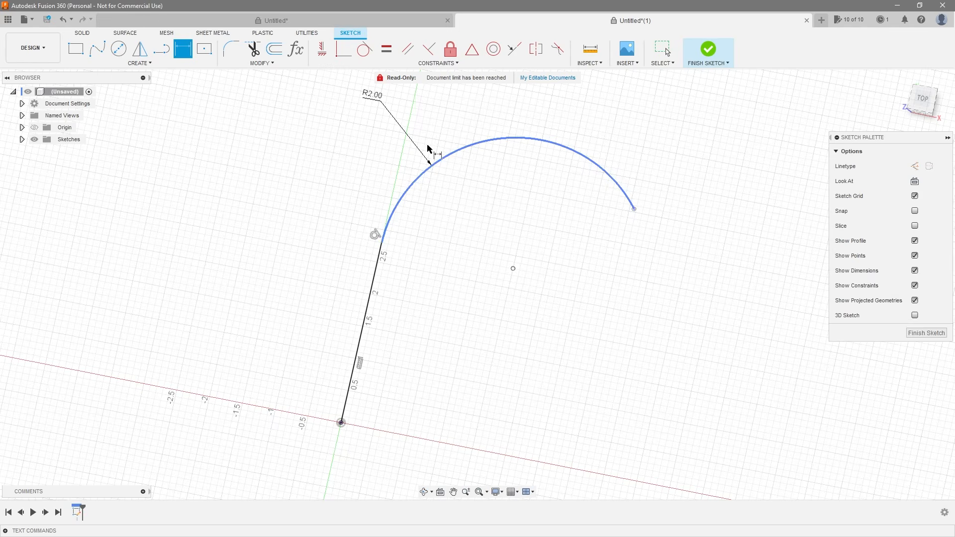
Step: Switch back to the first untitled design and examine the mating faces of the block, corner, hollow cylinder and grooved shaft
left_click(377, 17)
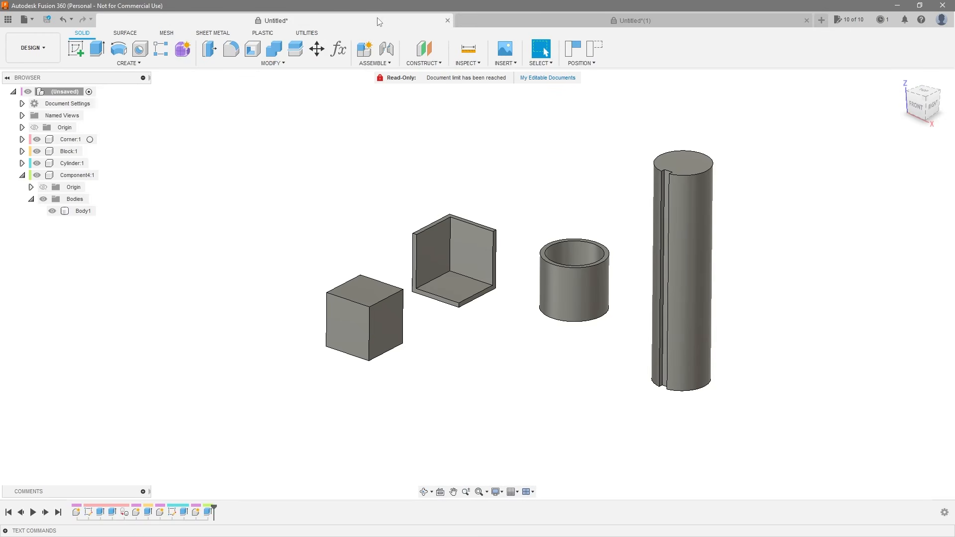
mouse_move(575, 206)
middle_mouse_down("shift")
mouse_move(556, 203)
mouse_move(568, 214)
middle_mouse_up("shift")
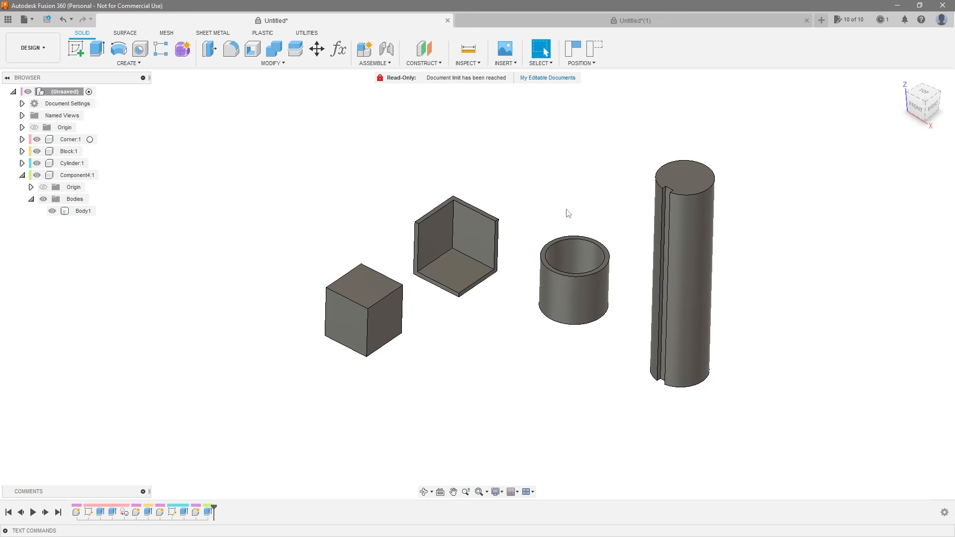
middle_click_drag(580, 201, 499, 232, "shift")
left_click(486, 242)
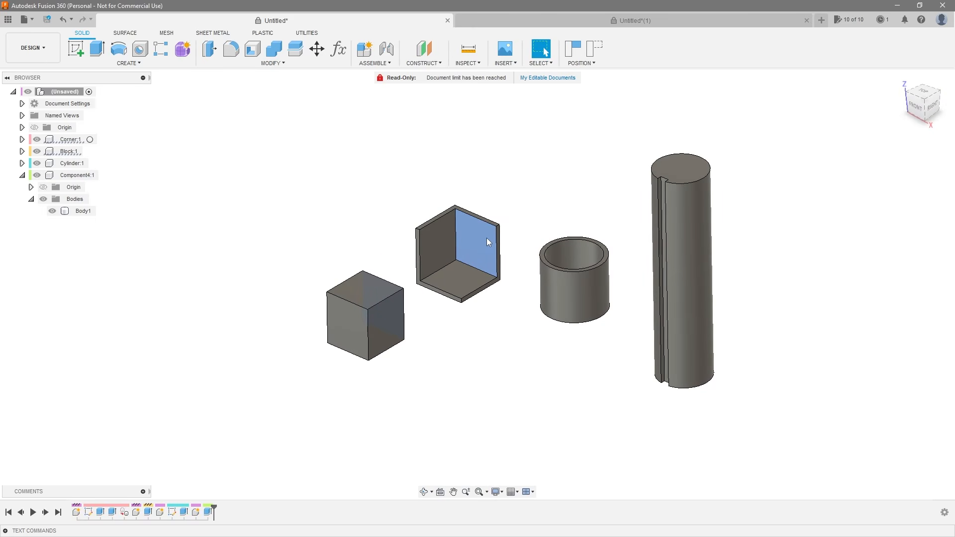
left_click(534, 225)
left_click(692, 230)
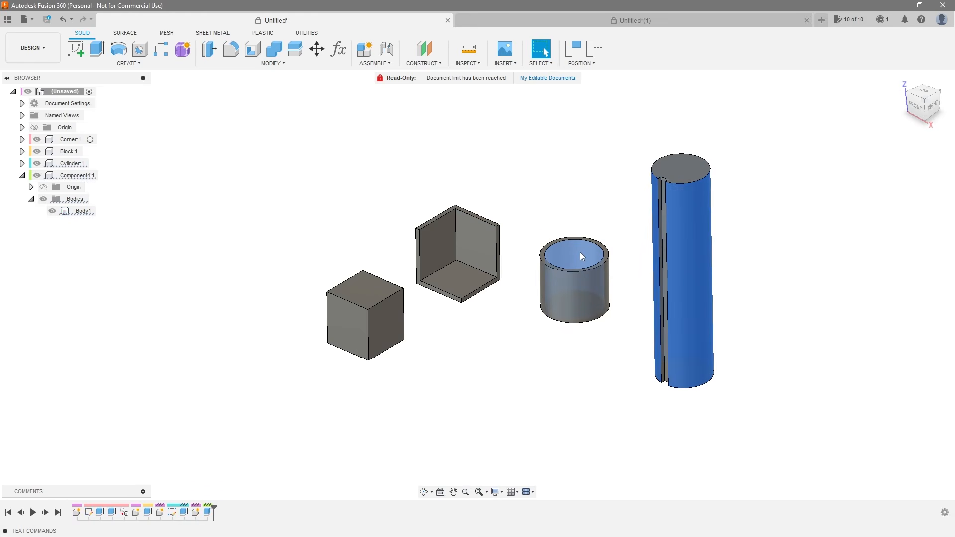
left_click(565, 188)
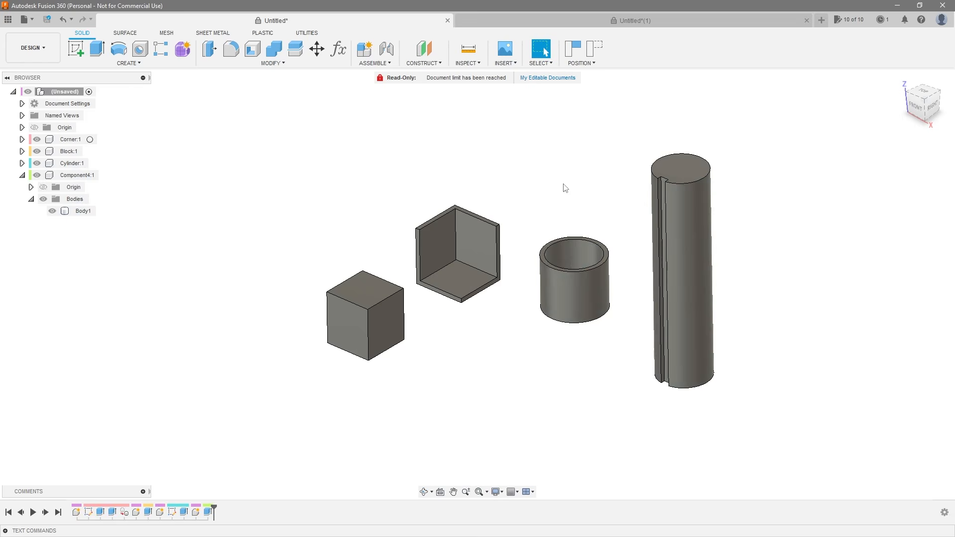
middle_click_drag(565, 188, 515, 226, "shift")
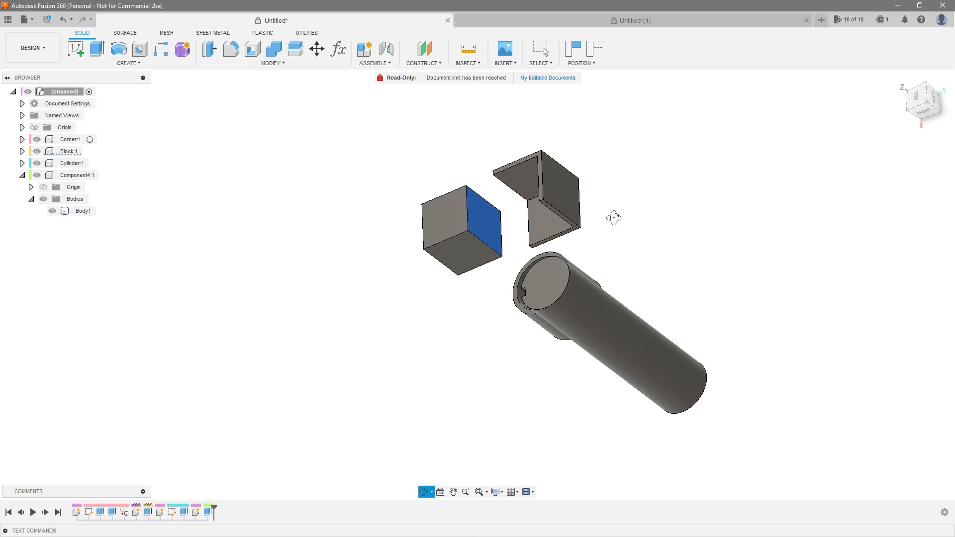
key("F6")
left_click(488, 242)
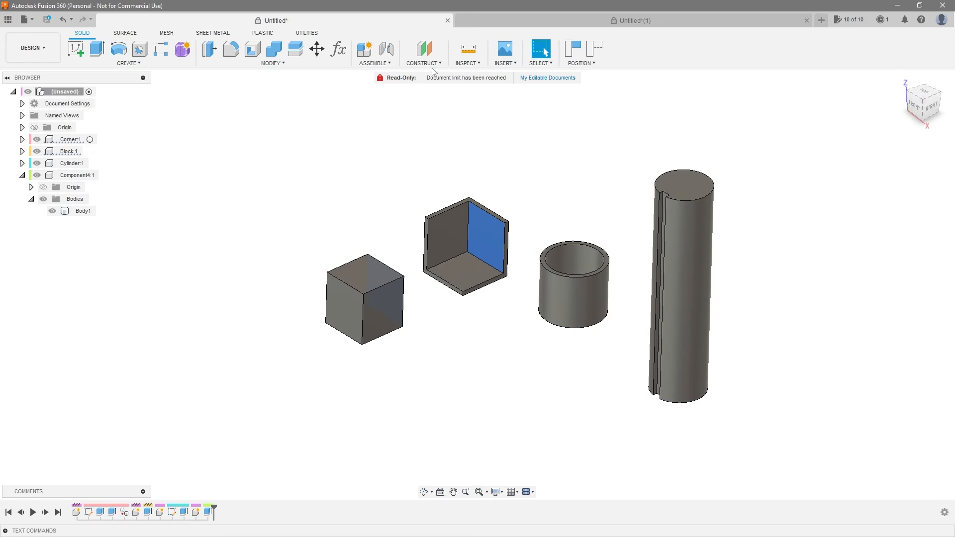
left_click(375, 63)
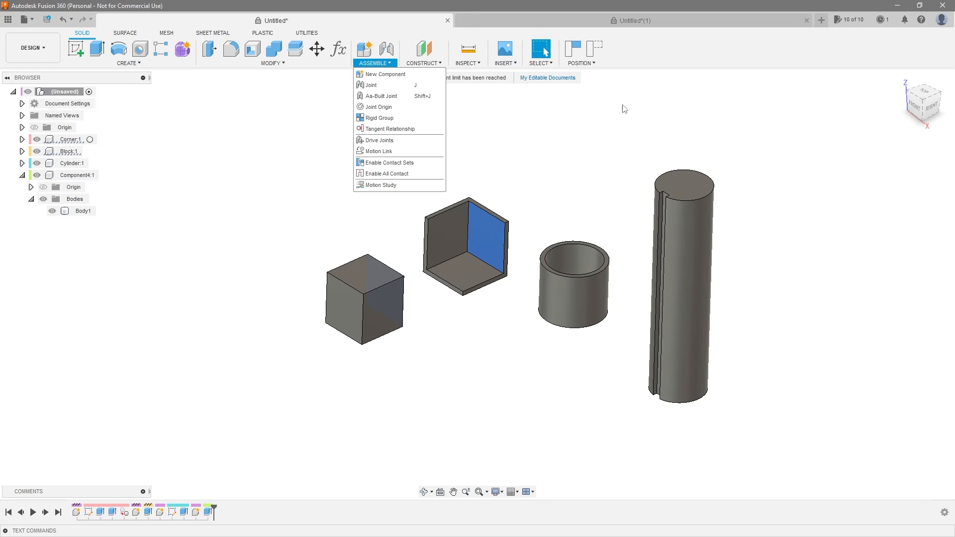
left_click(656, 7)
key("j")
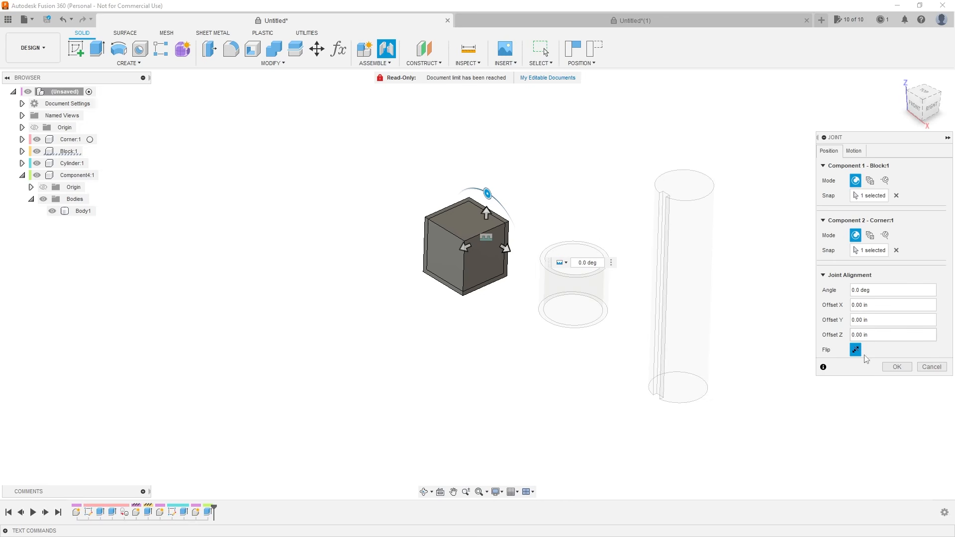
left_click(930, 367)
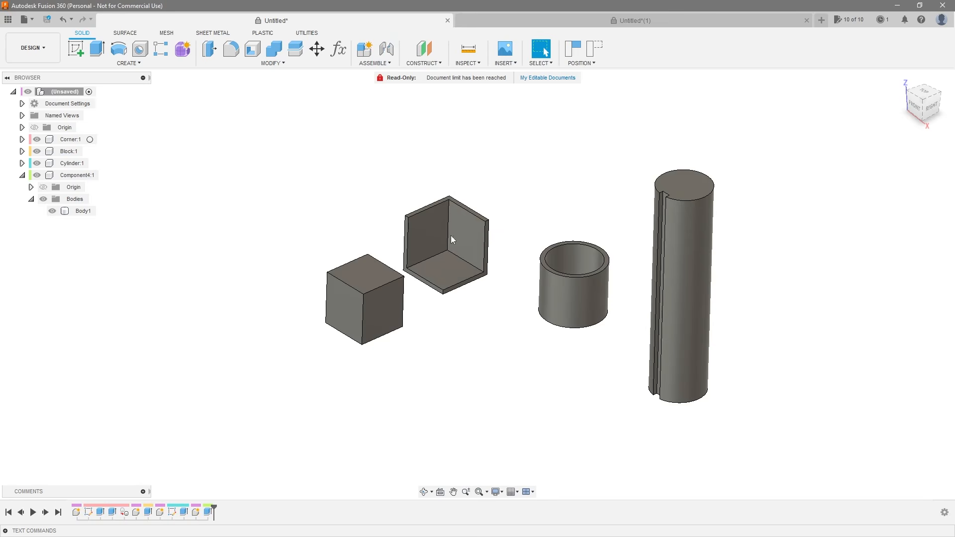
Step: Reposition the corner and the block freely so that they are clearly separated
left_click_drag(478, 221, 469, 193)
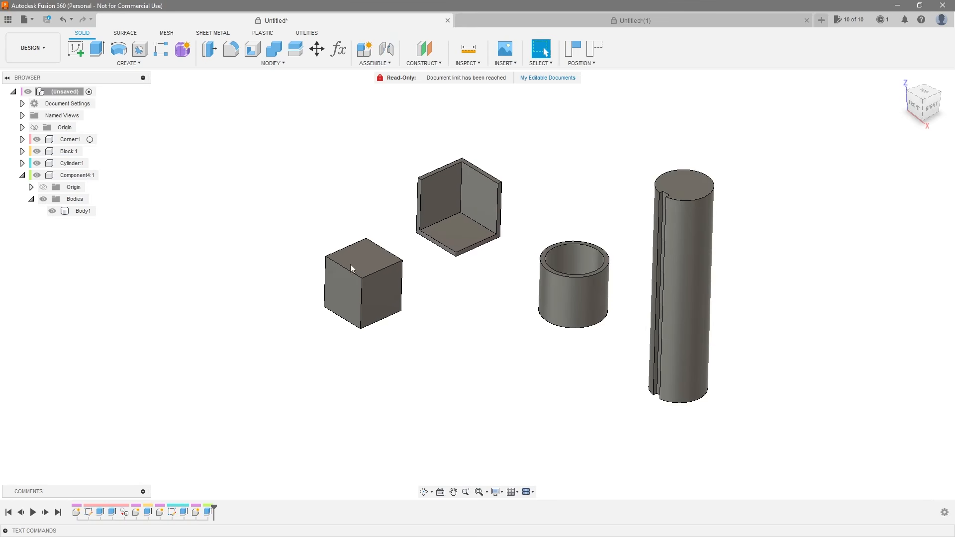
left_click_drag(350, 264, 320, 271)
middle_click_drag(432, 277, 408, 287, "shift")
Step: Create a joint between the block's side face and the corner's inner wall, and move the joined pair together
left_click(457, 251)
middle_click_drag(411, 177, 476, 186, "shift")
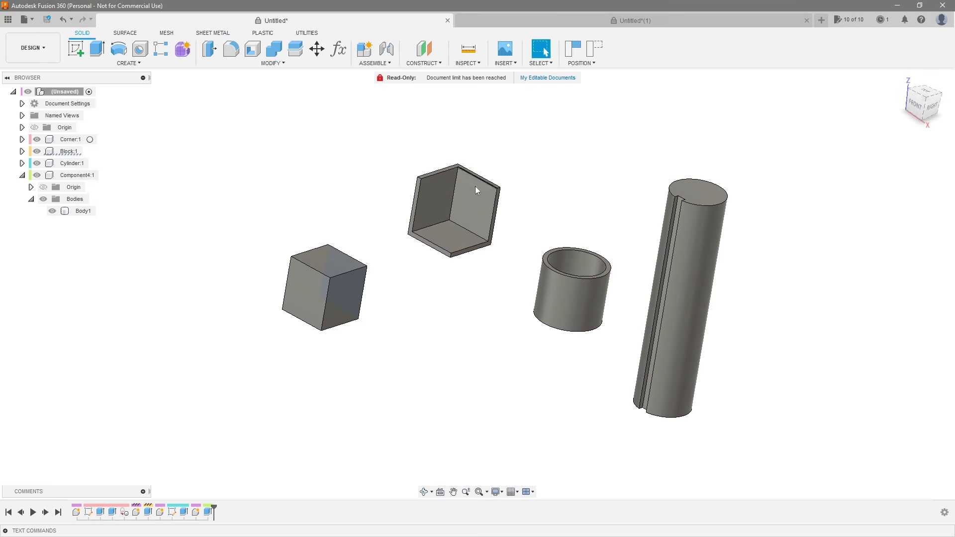
left_click(476, 187, "shift")
key("j")
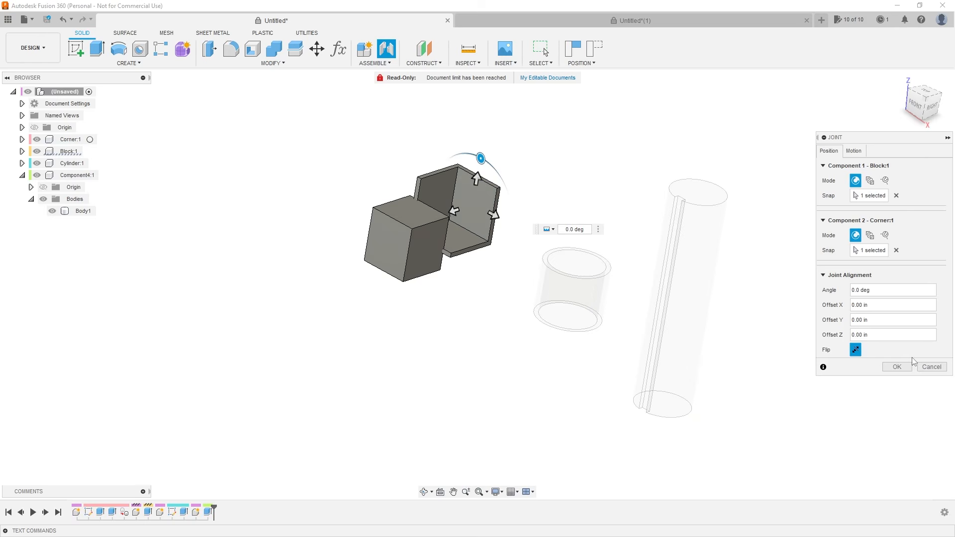
left_click(896, 366)
left_click_drag(450, 206, 406, 196)
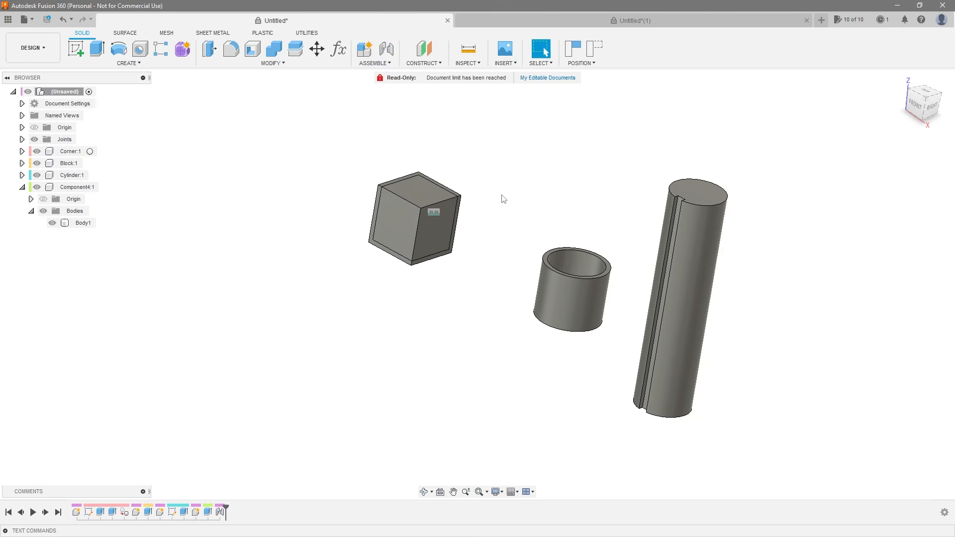
Step: Create a joint between the grooved shaft's outer surface and the hollow cylinder's bore, and move the joined pair together
middle_click_drag(502, 198, 522, 177, "shift")
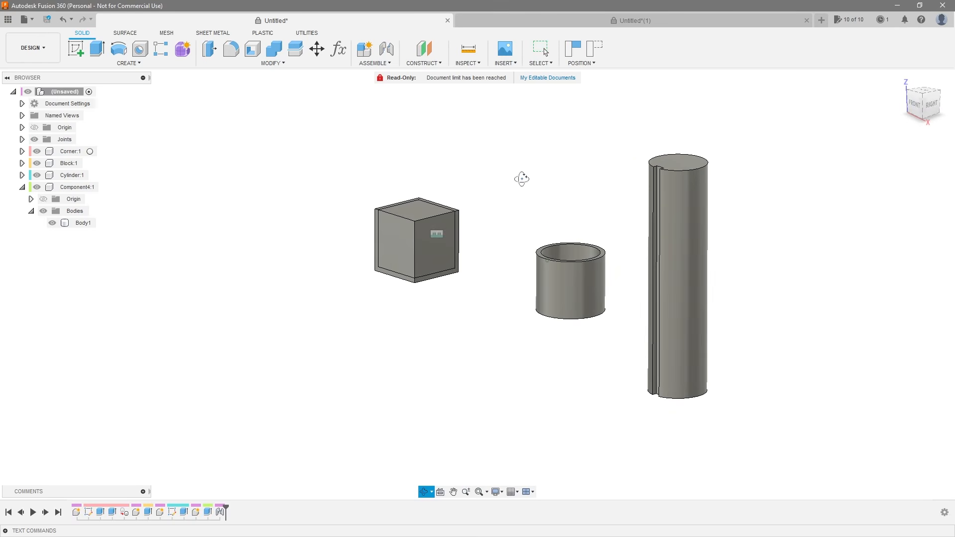
left_click(702, 205)
middle_click_drag(702, 205, 782, 231, "shift")
left_click(579, 262, "ctrl")
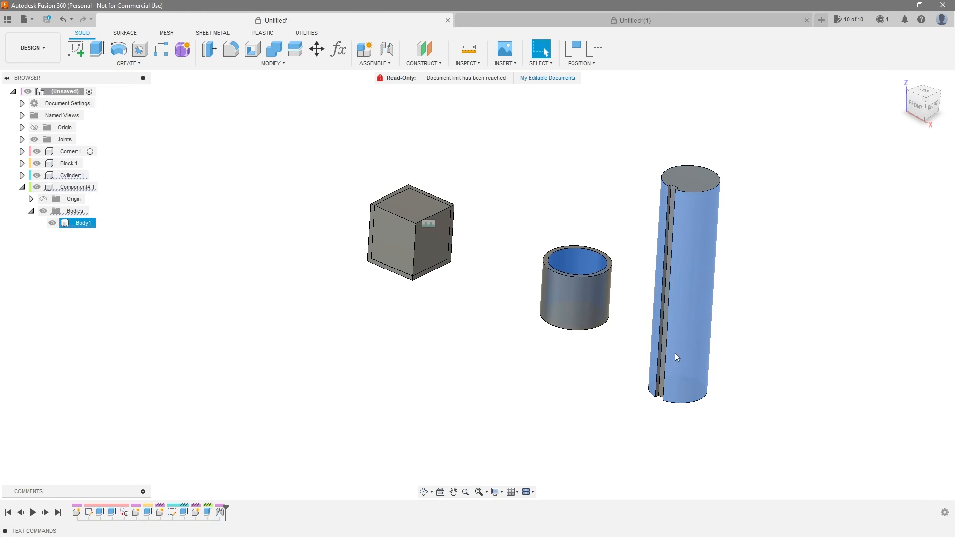
key("j")
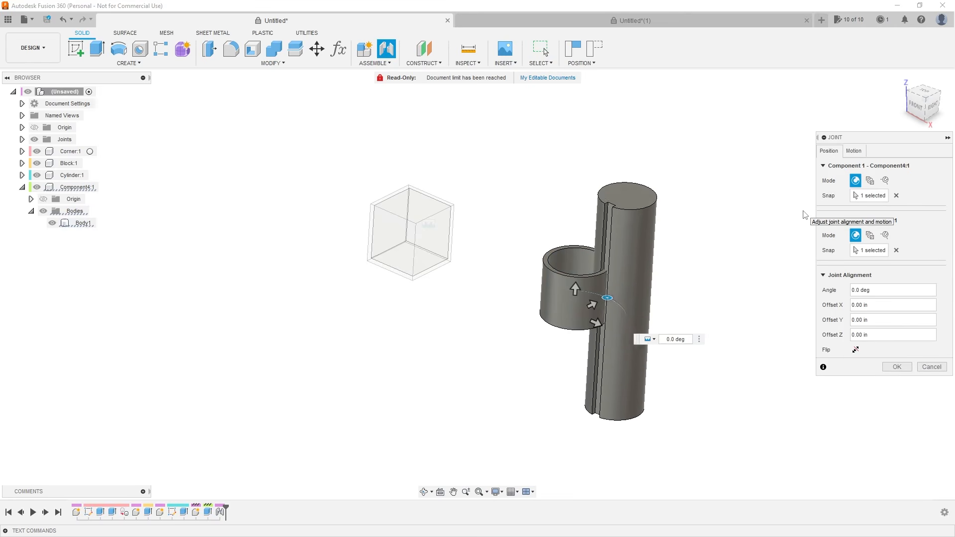
left_click(897, 366)
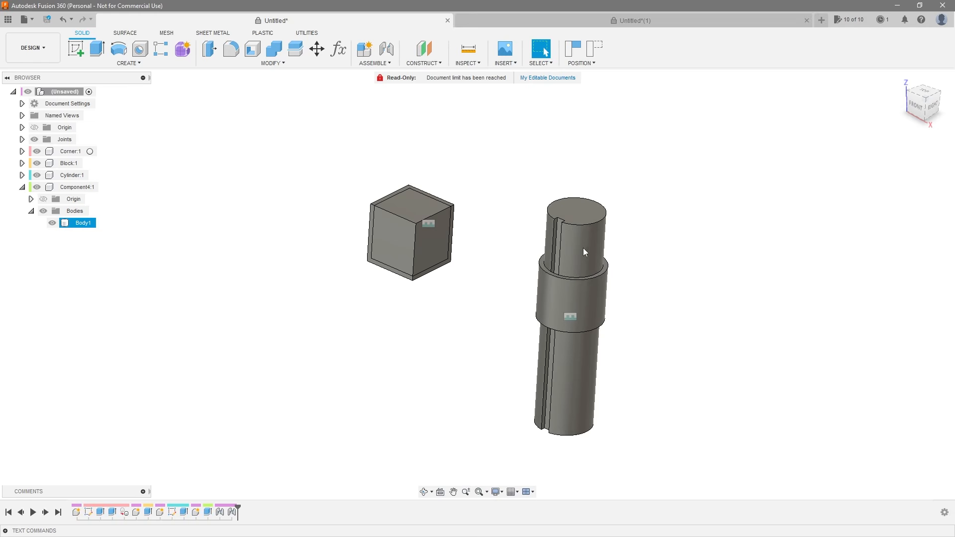
left_click_drag(583, 248, 595, 223)
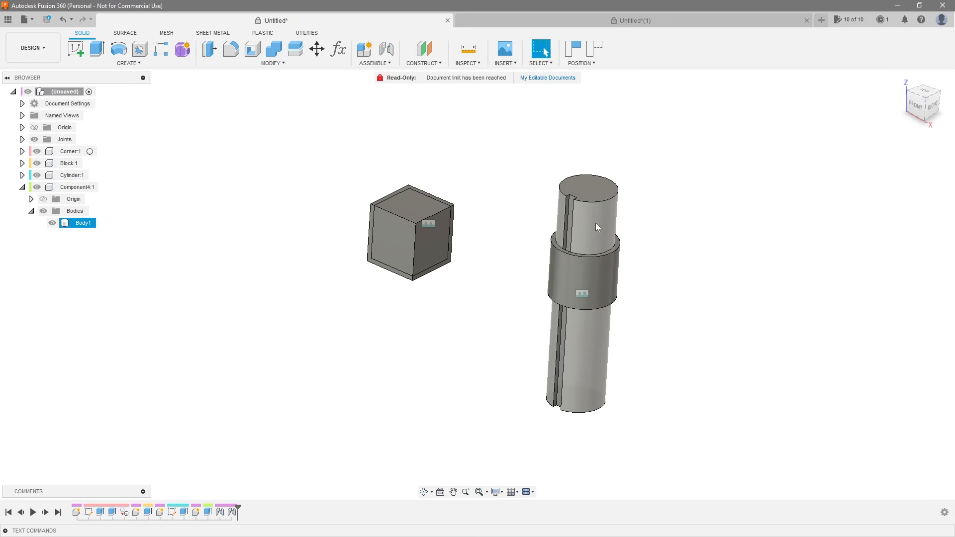
key("Escape")
Step: Inspect the fit between the grooved shaft and the hollow cylinder from several angles
middle_click_drag(682, 267, 698, 241, "shift")
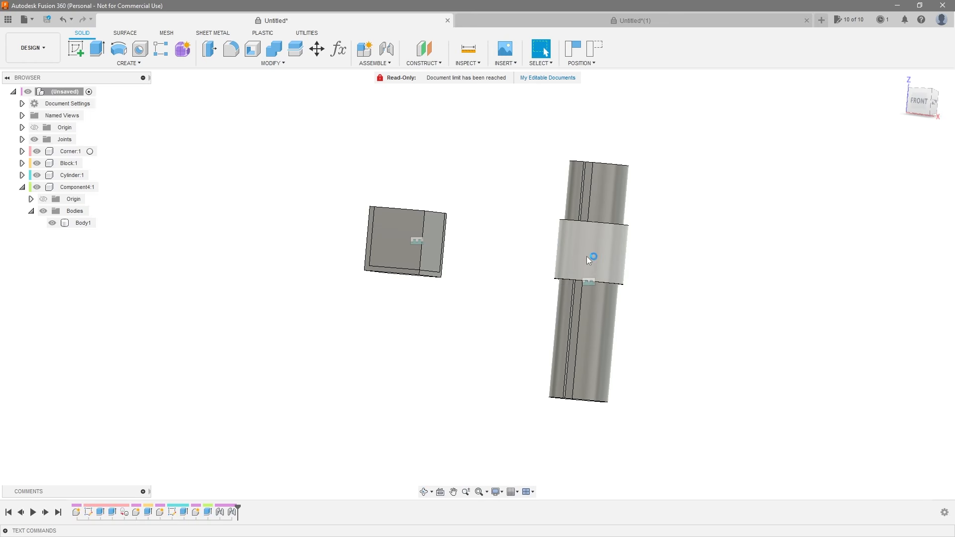
middle_click_drag(680, 279, 658, 304, "shift")
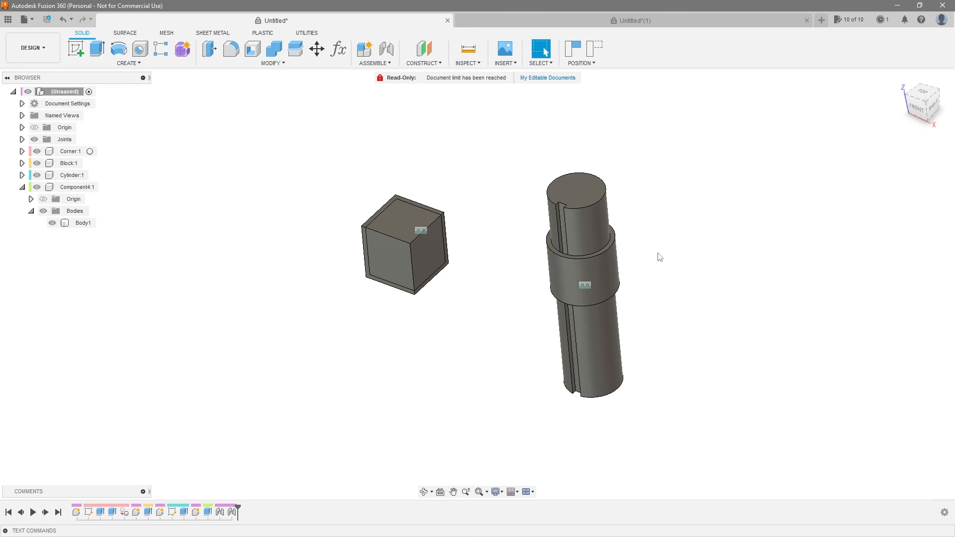
middle_click_drag(661, 254, 687, 254, "shift")
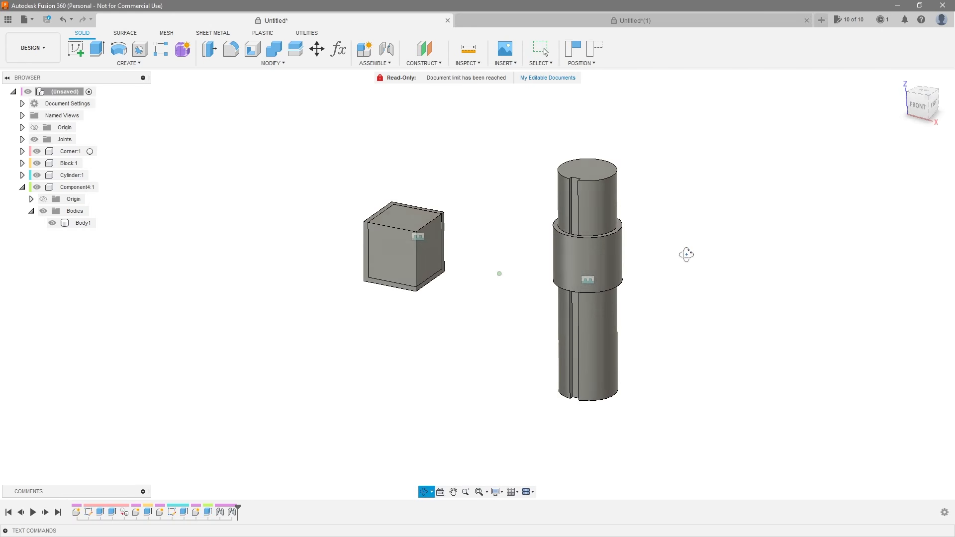
left_click(597, 255)
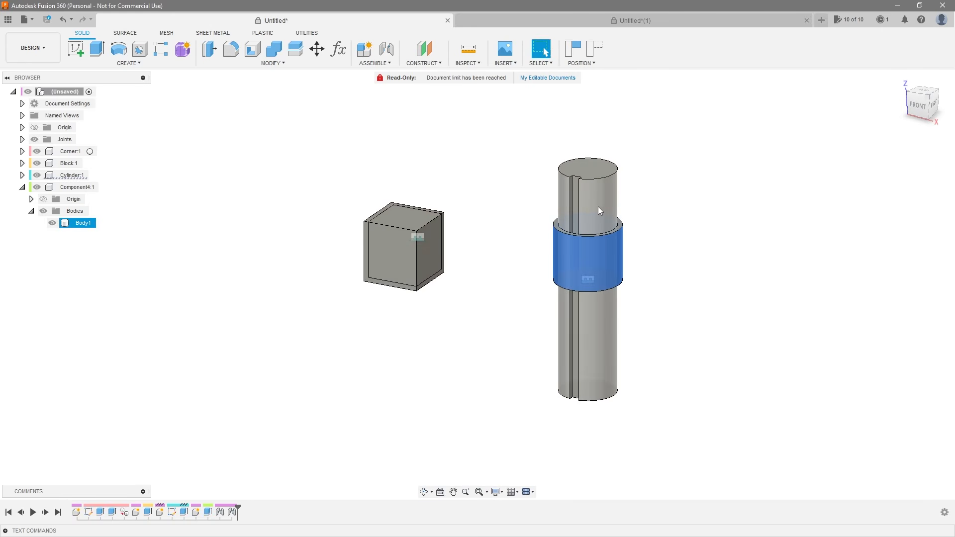
left_click(598, 207)
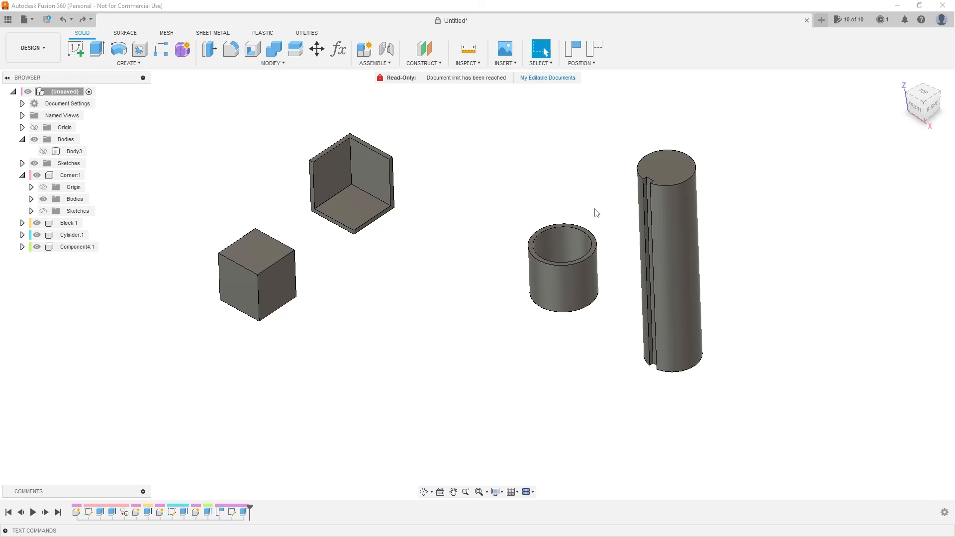
Step: Create a new blank design
left_click(500, 166)
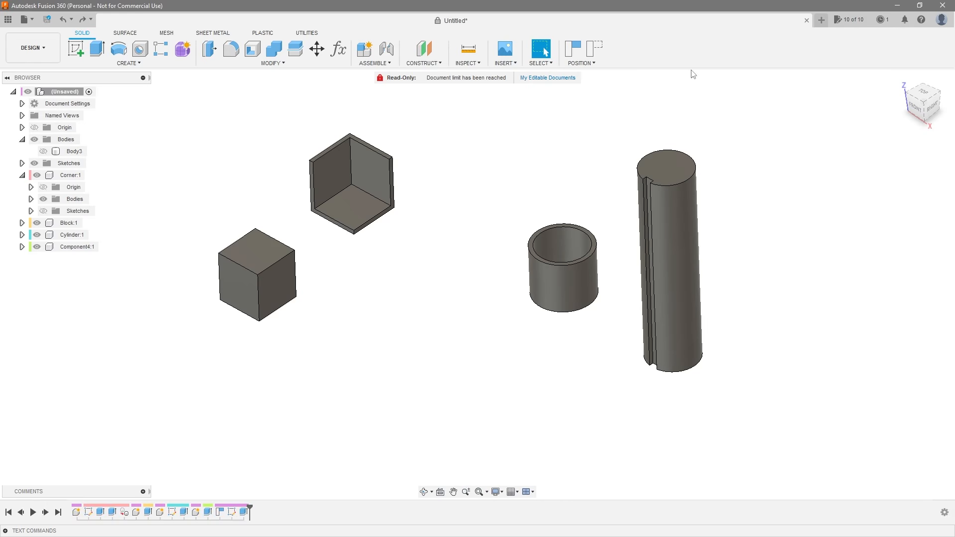
left_click(821, 18)
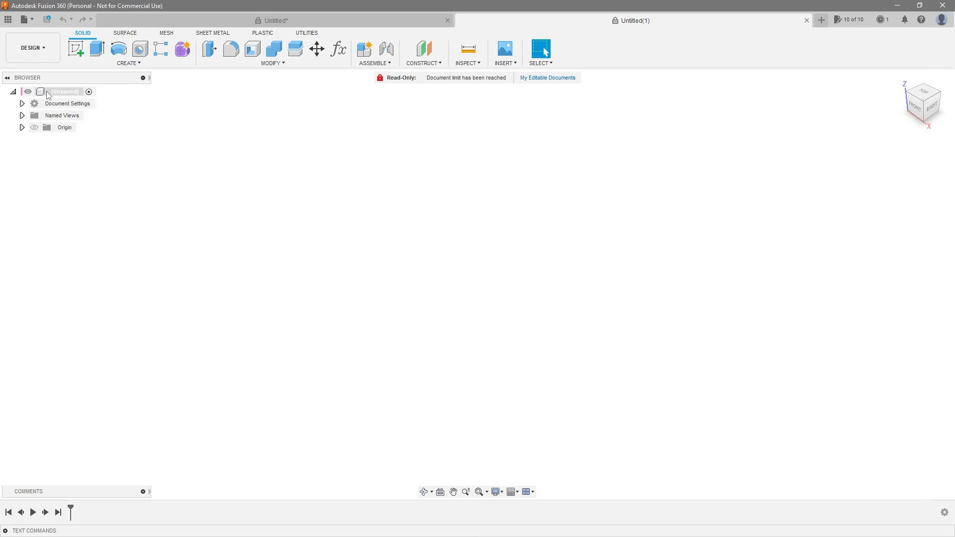
Step: Show the origin planes and axes of the blank design, and switch back to the design with the block and shaft
left_click(35, 128)
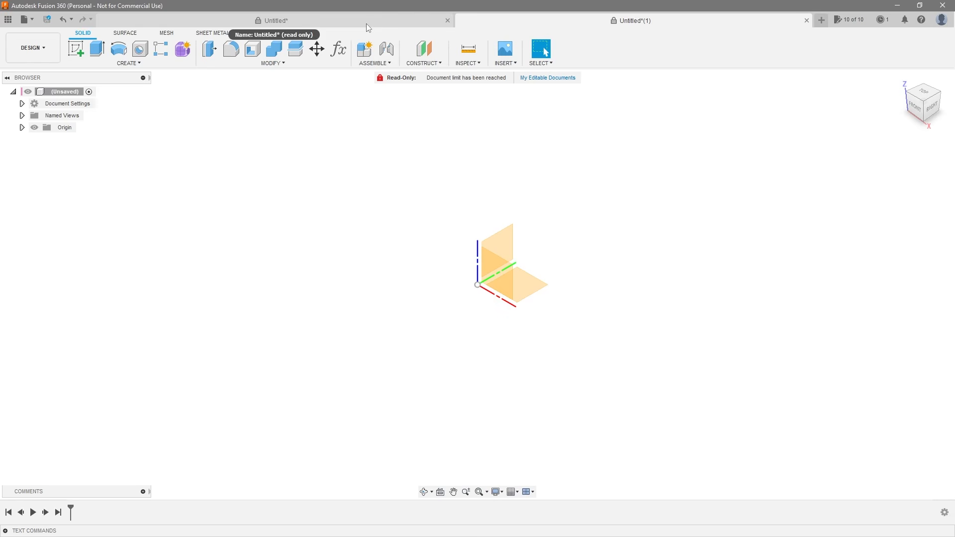
left_click(189, 21)
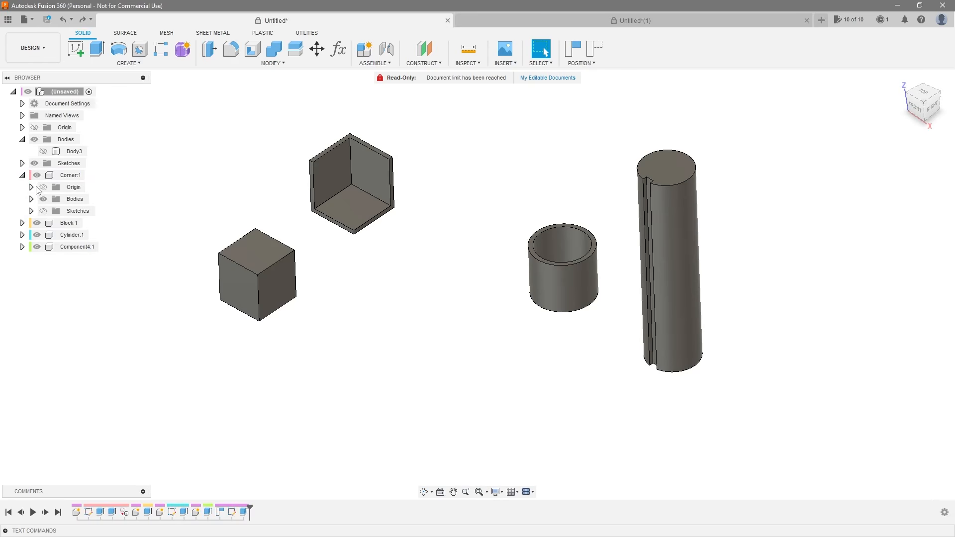
Step: Show the Corner component's origin and the design's root origin, and move the Corner component away from the root origin
left_click(45, 188)
left_click(44, 187)
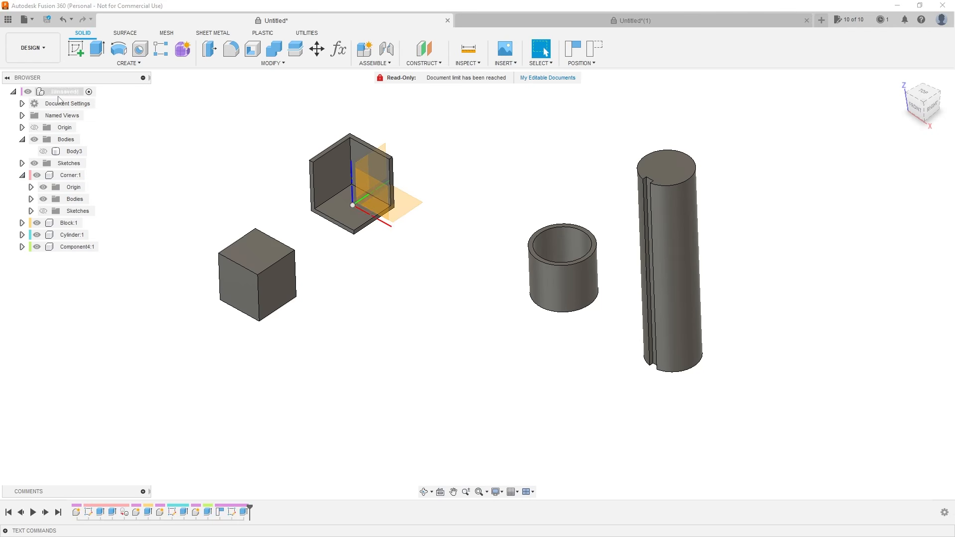
left_click(34, 127)
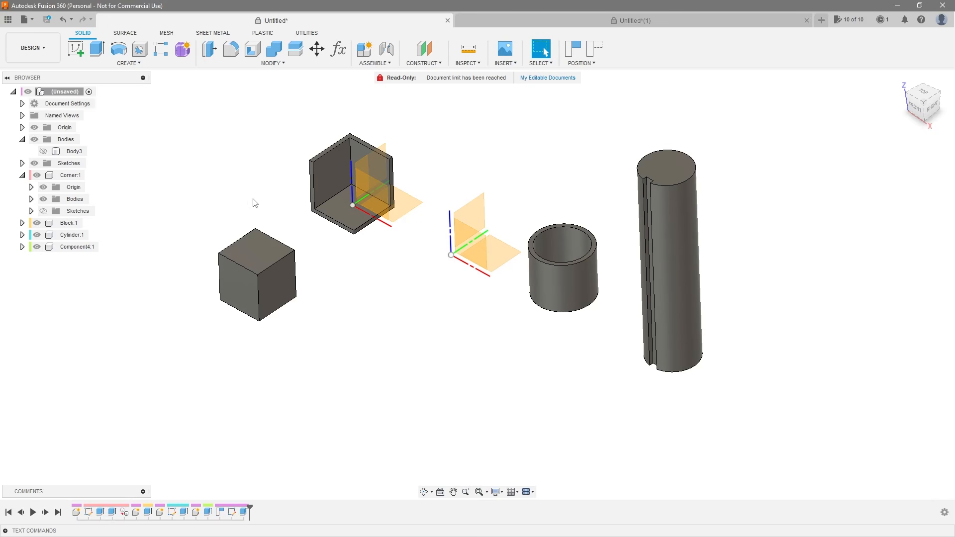
left_click(71, 175)
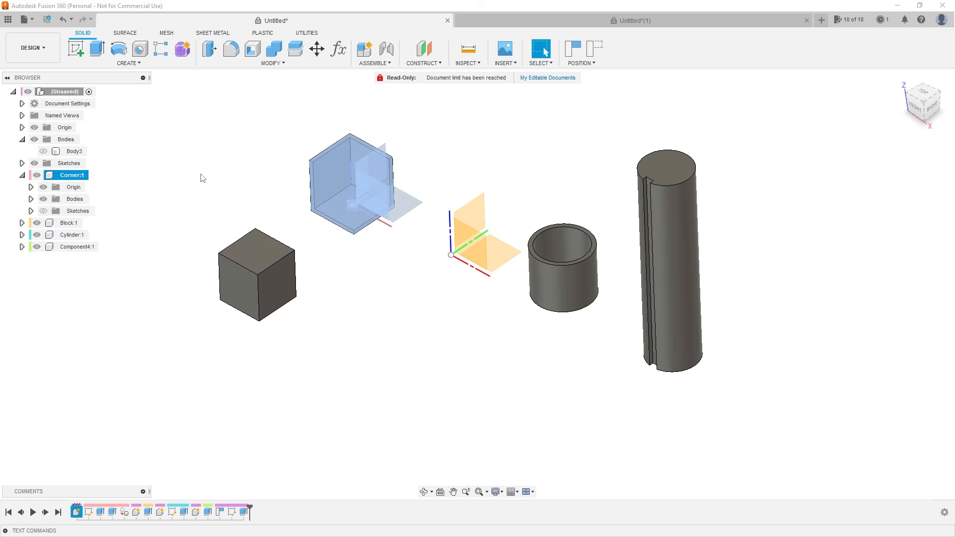
left_click_drag(339, 183, 287, 157)
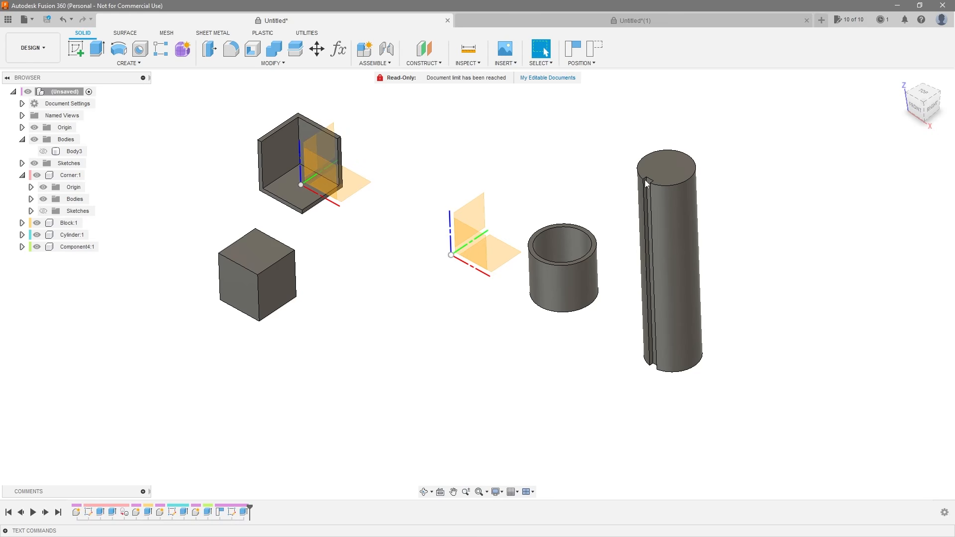
left_click(685, 216)
left_click(570, 253, "ctrl")
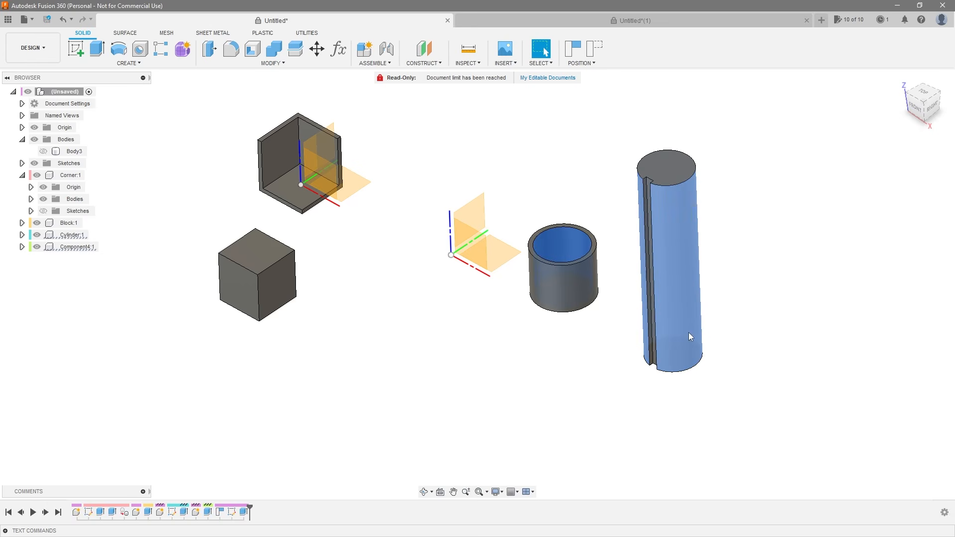
key("j")
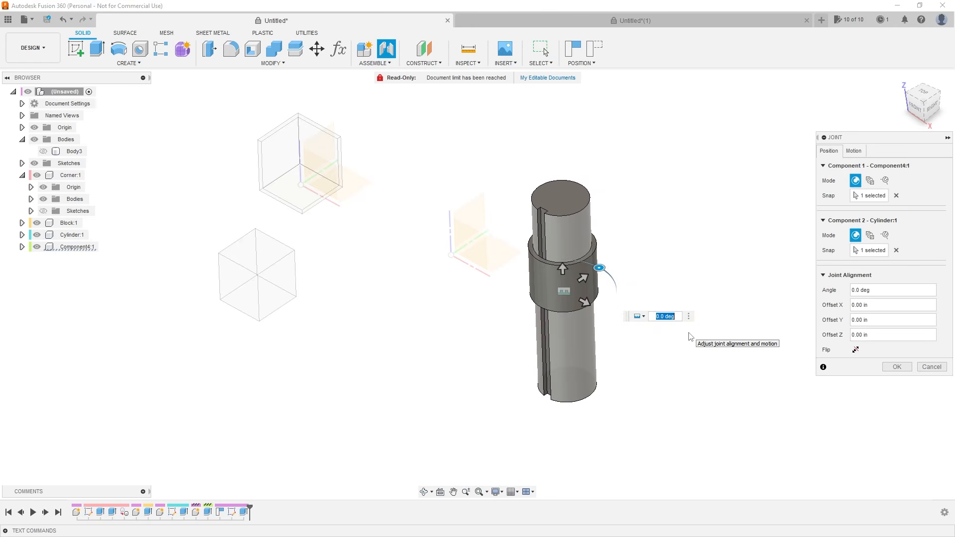
Step: Abandon the joint and show the origins of the Cylinder and Component4 components
left_click(22, 247)
left_click(22, 235)
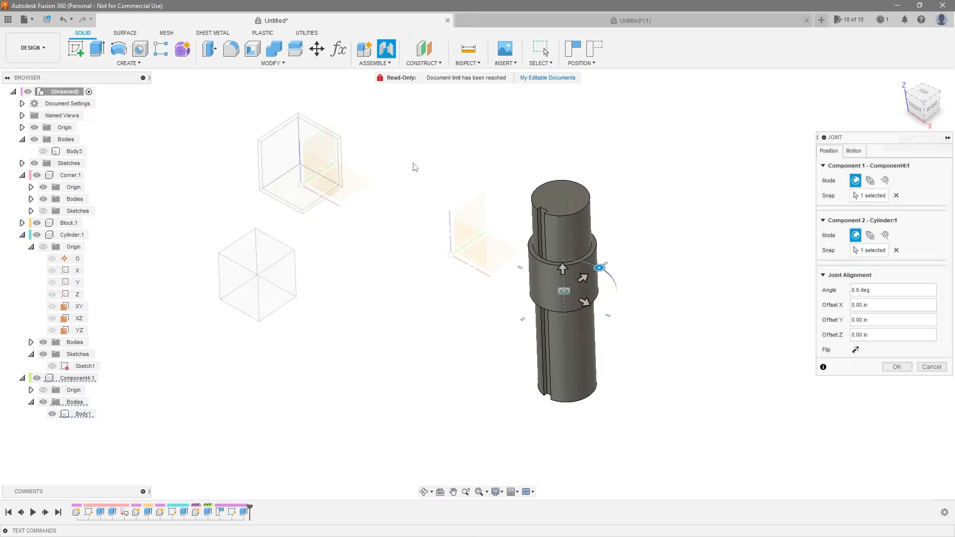
key("Escape")
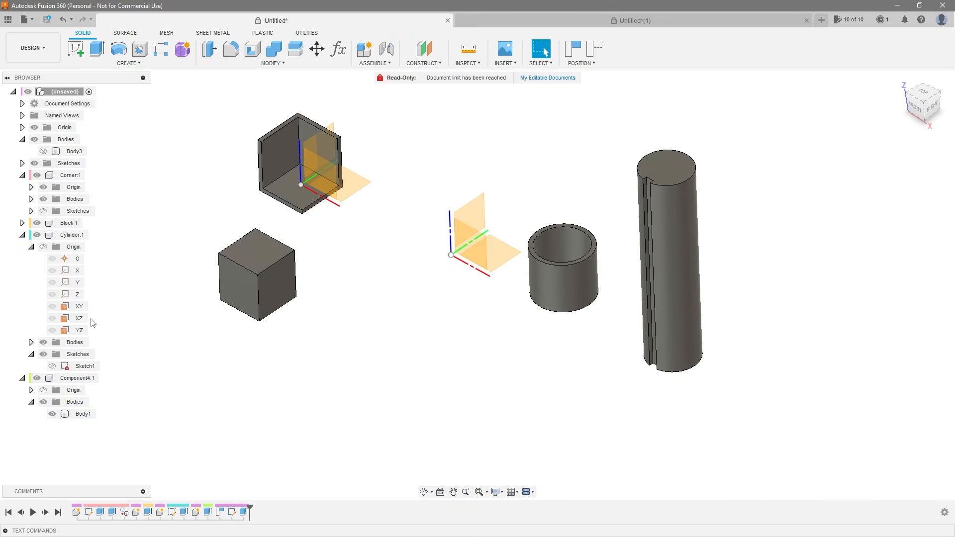
left_click(43, 389)
left_click(44, 247)
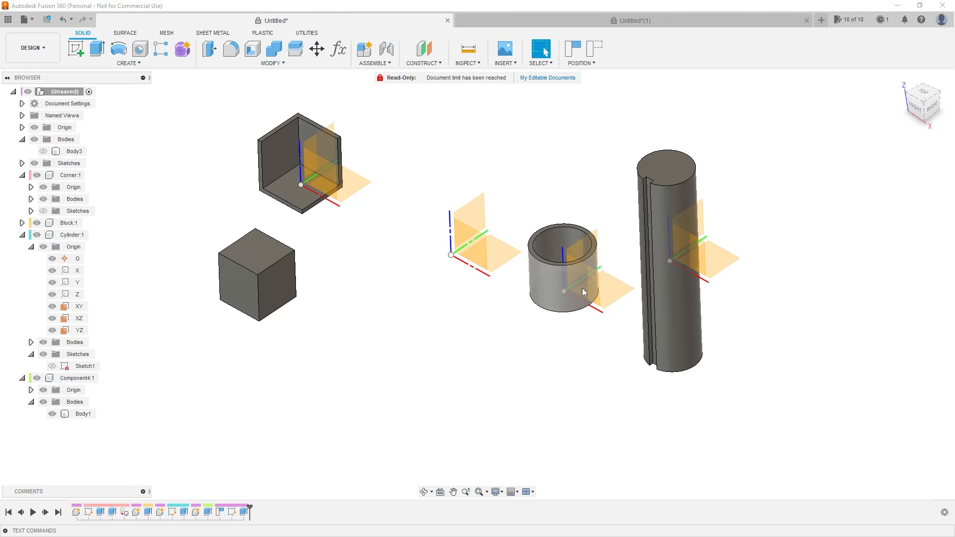
Step: Preview a joint between the grooved shaft's outer surface and the hollow cylinder's bore, inspect its alignment with the origins, and cancel it
left_click(685, 194)
left_click(561, 240)
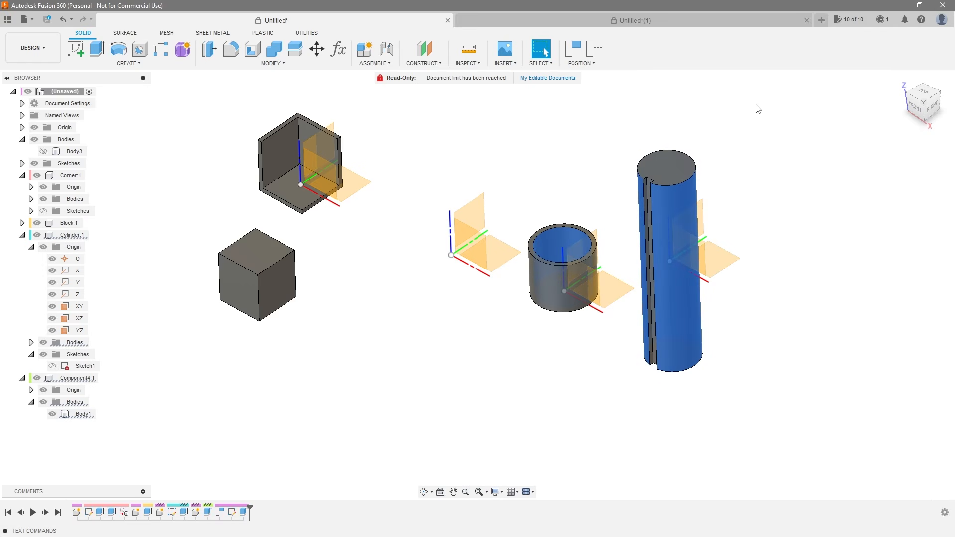
key("j")
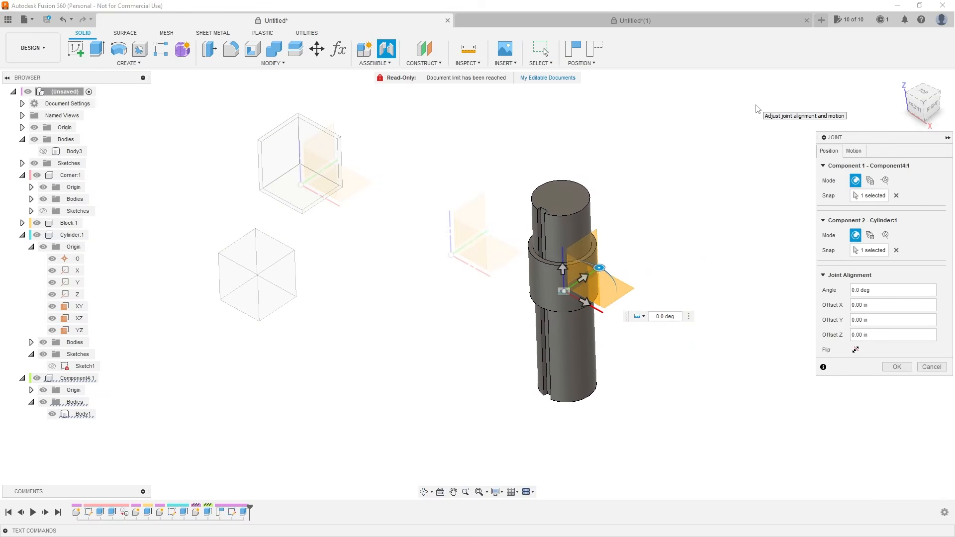
scroll(588, 298, "up", 3)
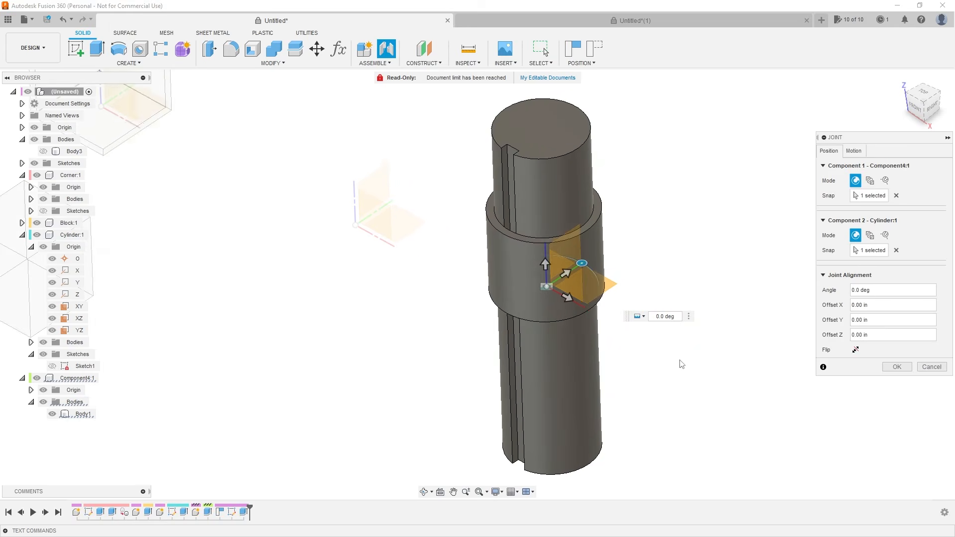
middle_click_drag(680, 361, 684, 343, "shift")
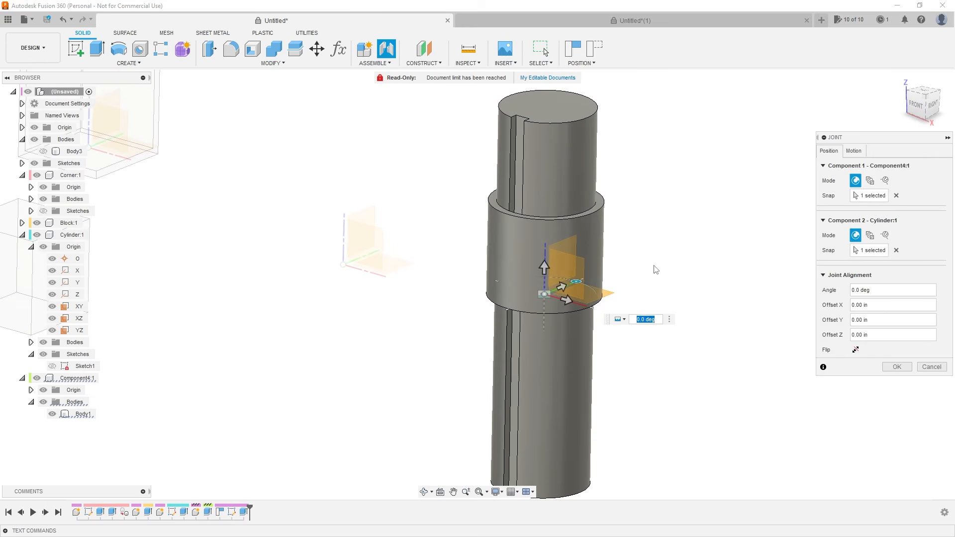
scroll(620, 266, "down", 2)
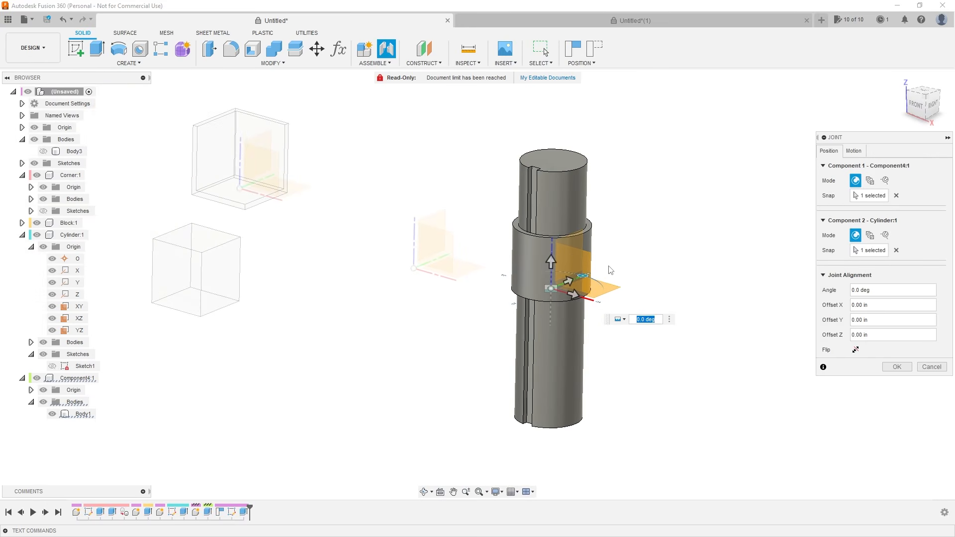
middle_click_drag(610, 270, 631, 239, "shift")
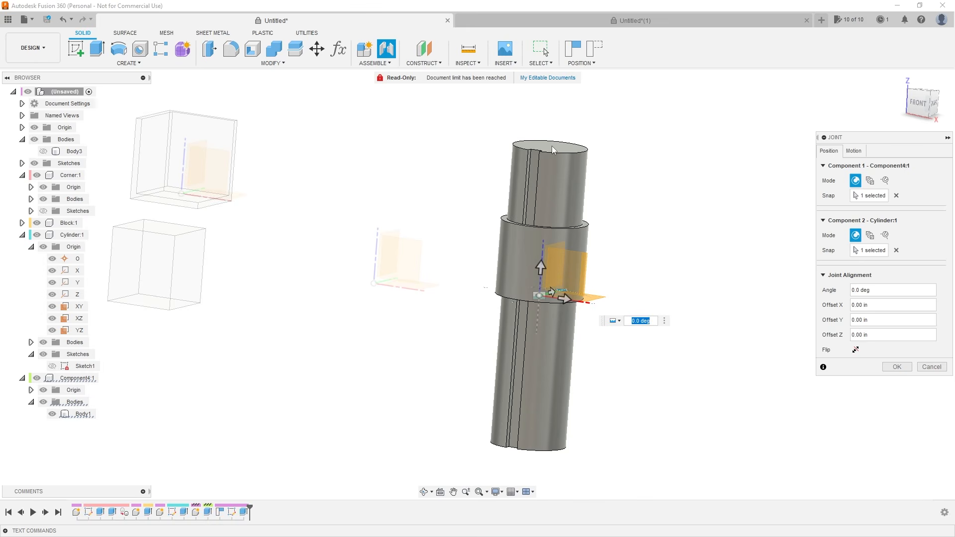
middle_click_drag(552, 149, 542, 293, "shift")
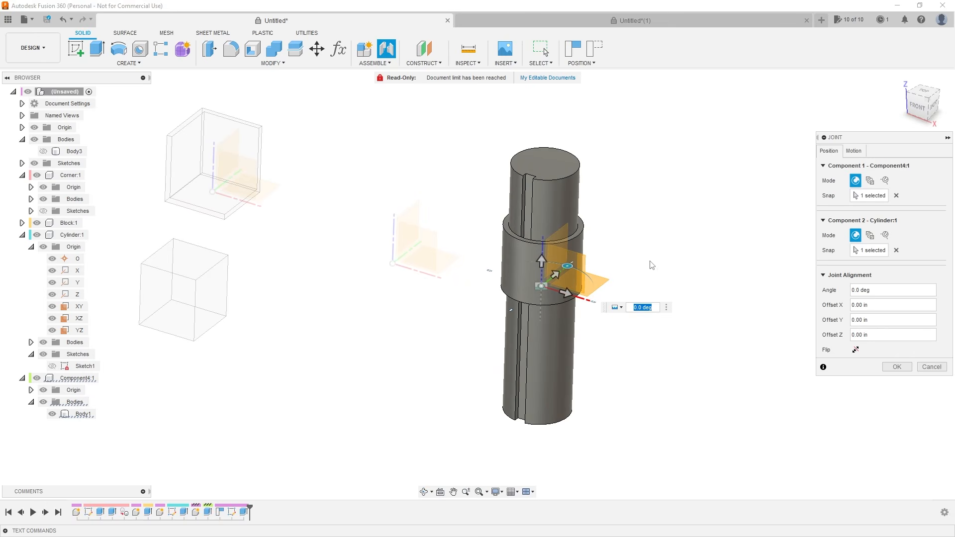
key("Escape")
Step: Make the hidden disc Body3 in the root component visible
middle_click_drag(653, 253, 428, 237, "shift")
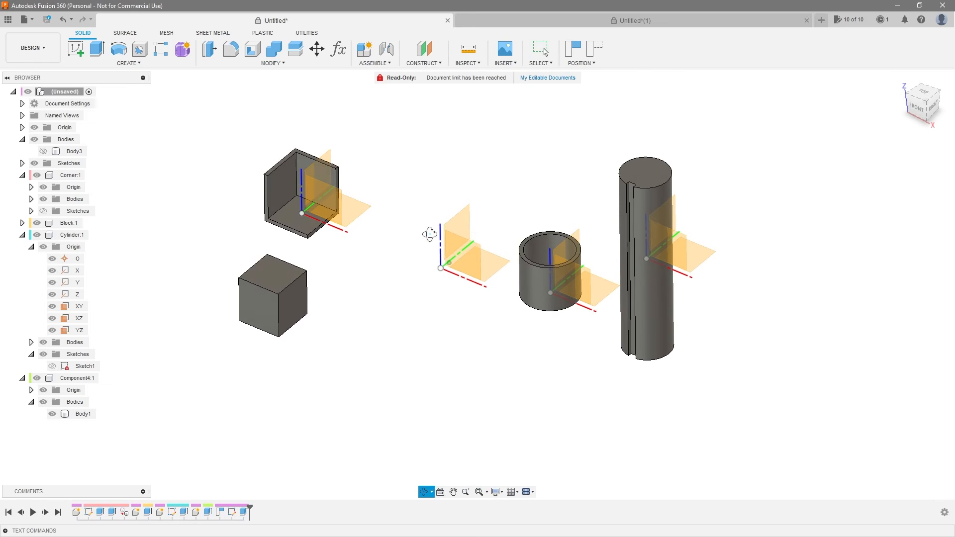
left_click(45, 151)
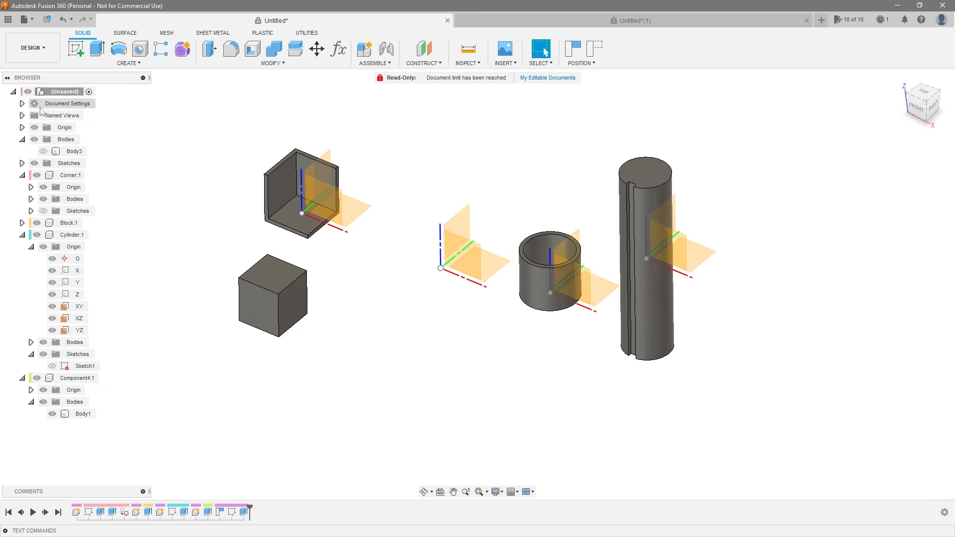
left_click(39, 141)
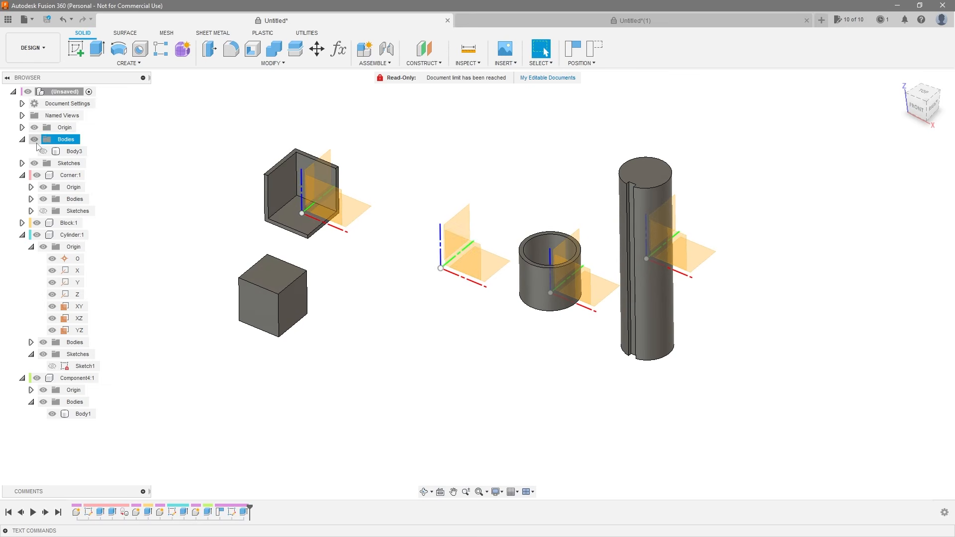
left_click(58, 91)
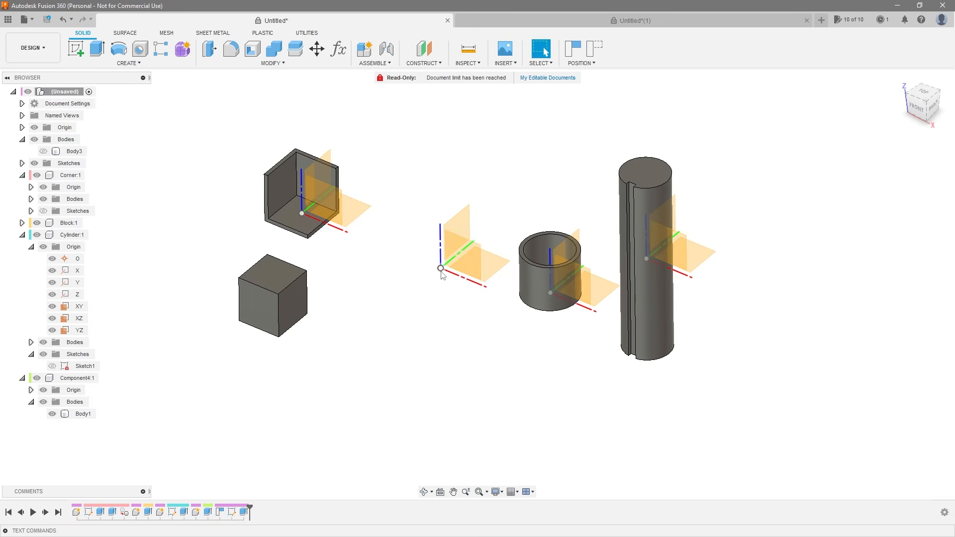
left_click(43, 151)
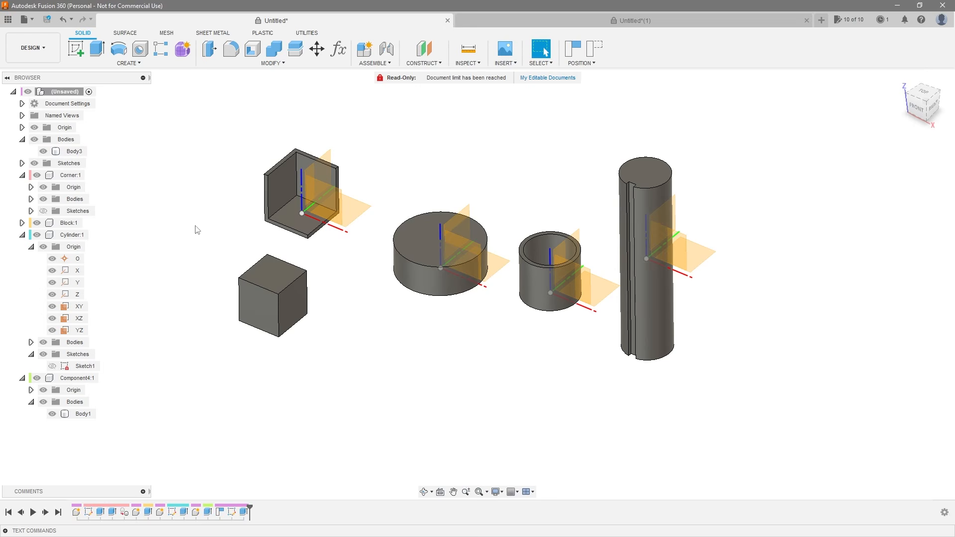
left_click(84, 152)
left_click(619, 21)
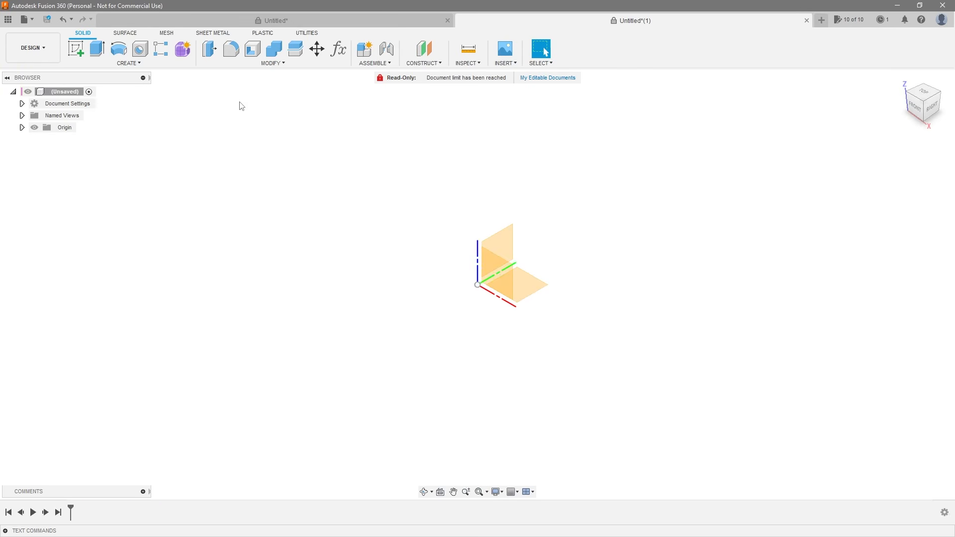
left_click(135, 62)
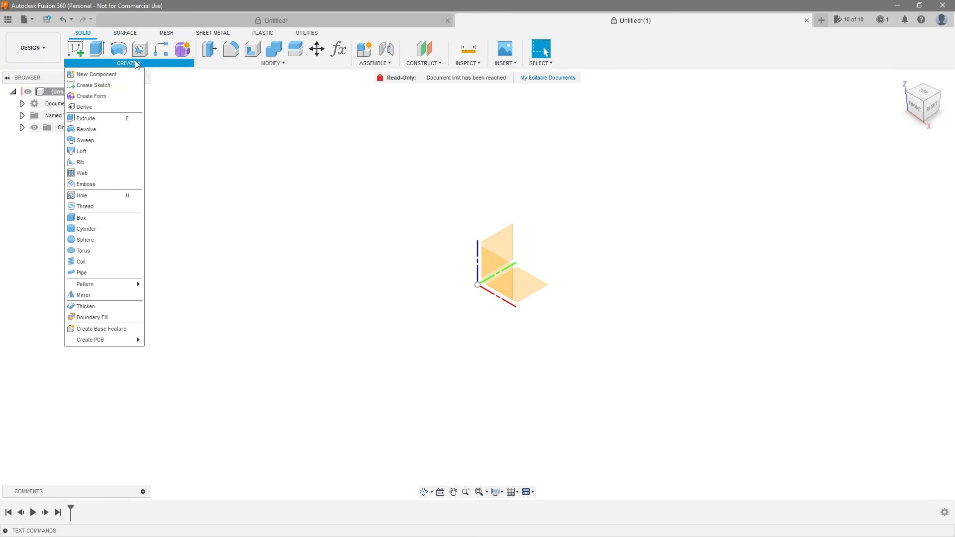
left_click(108, 74)
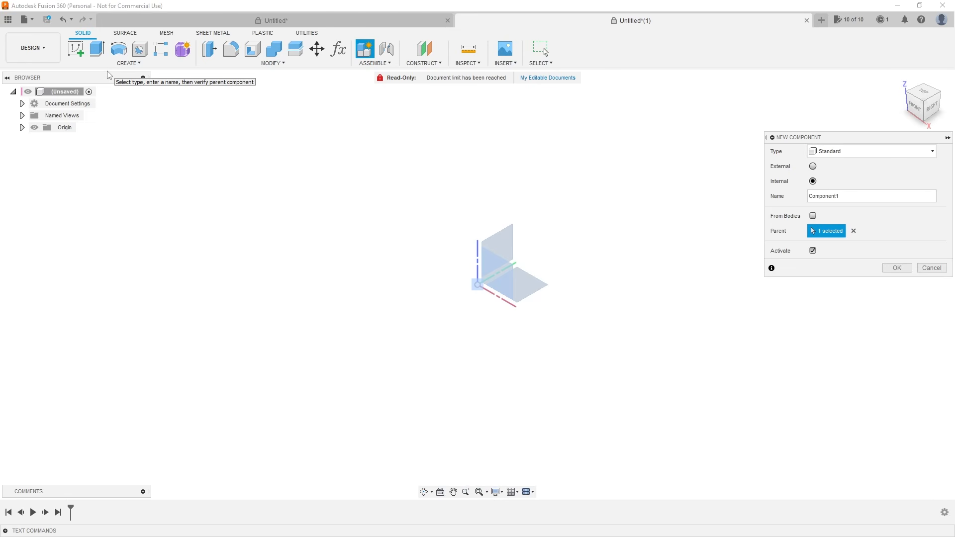
key("Escape")
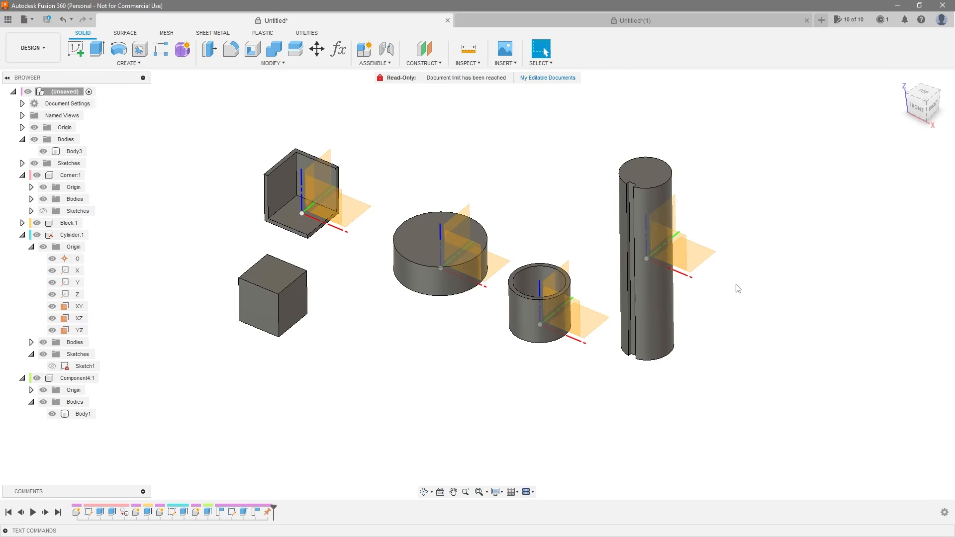
left_click(70, 152)
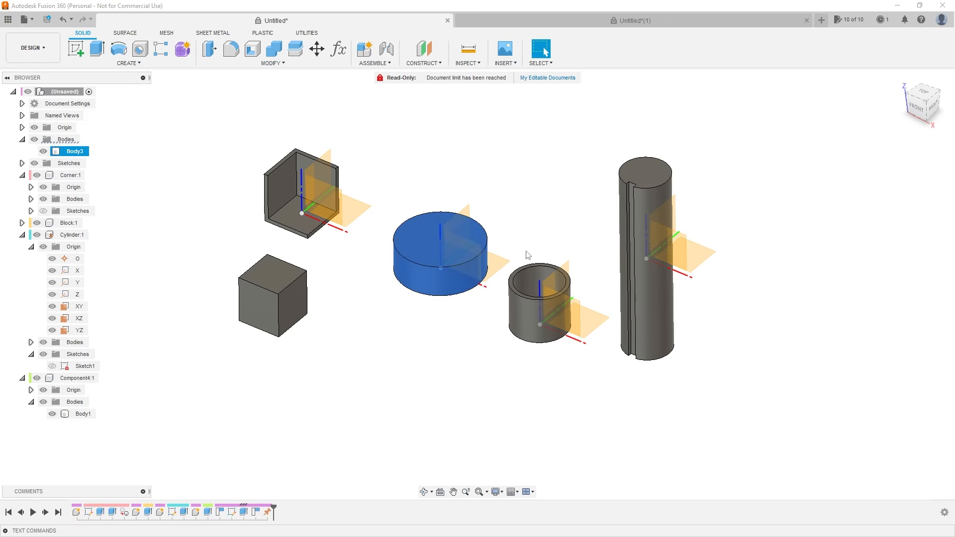
left_click(517, 187)
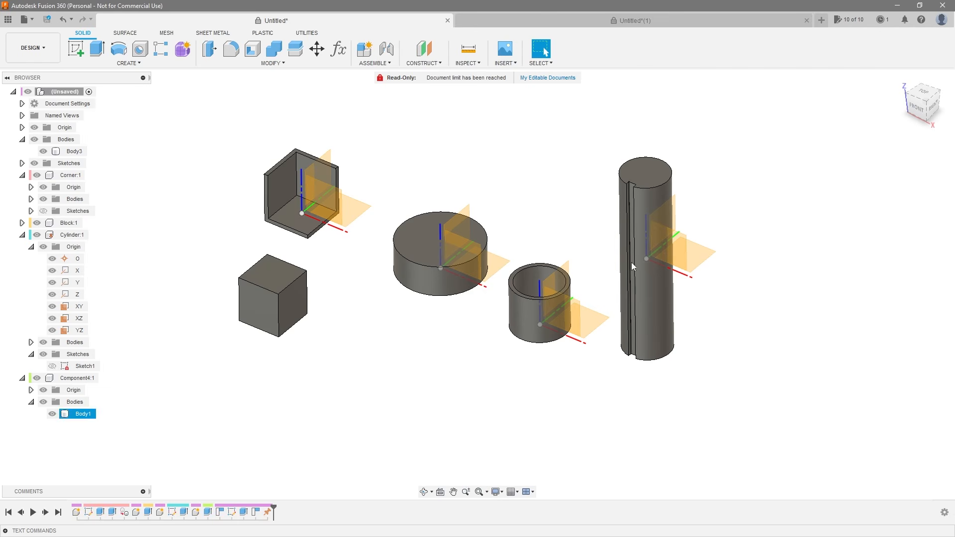
left_click(423, 261)
left_click(412, 376)
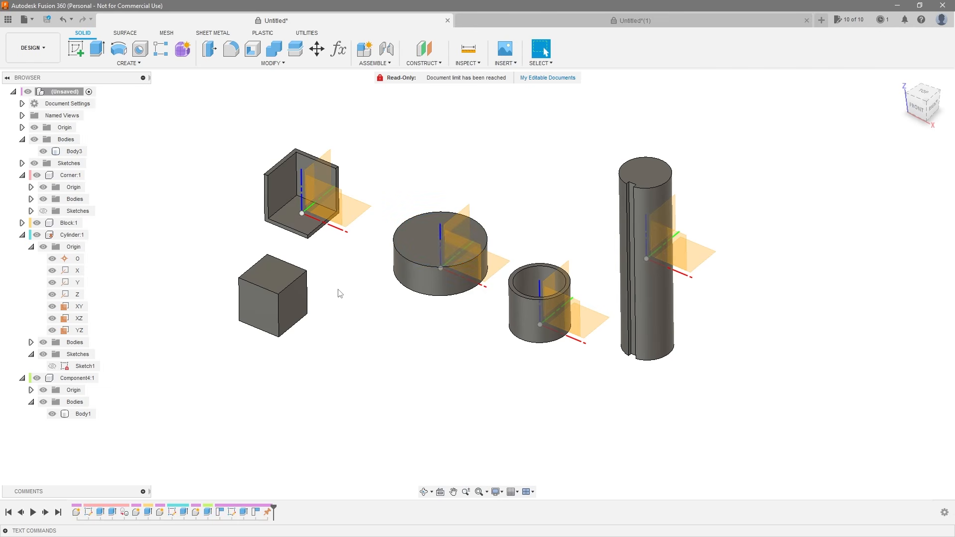
Step: Joint the grooved shaft's bottom face to the top face of the Body3 disc in the root component and inspect the assembly
scroll(348, 298, "up", 2)
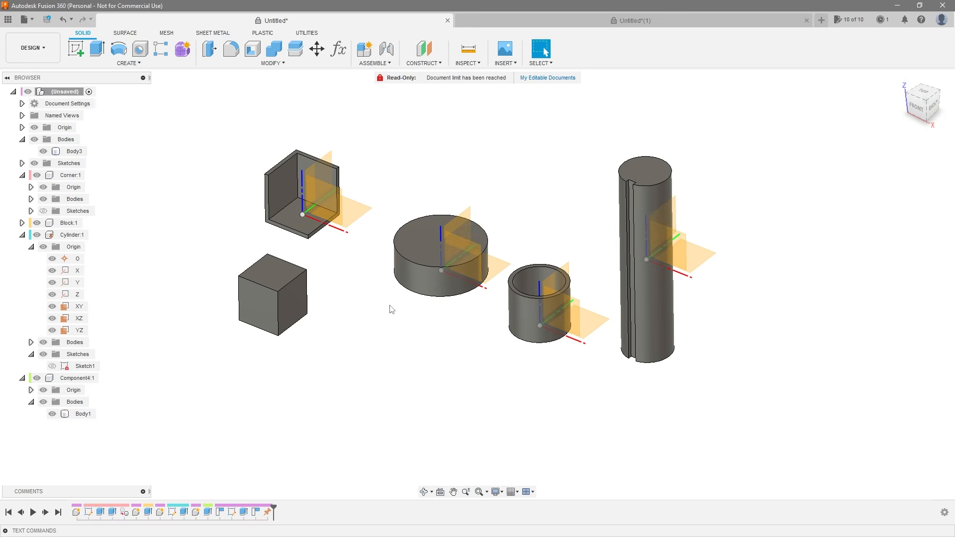
scroll(403, 201, "up", 2)
left_click(644, 231)
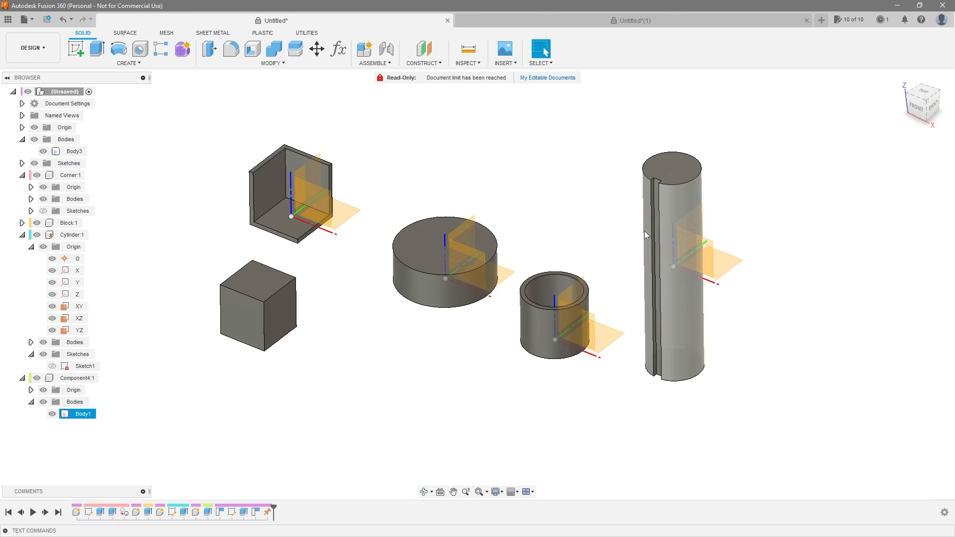
left_click_drag(675, 325, 667, 215)
middle_click_drag(666, 213, 672, 323)
middle_click_drag(672, 323, 681, 261, "shift")
left_click(663, 340)
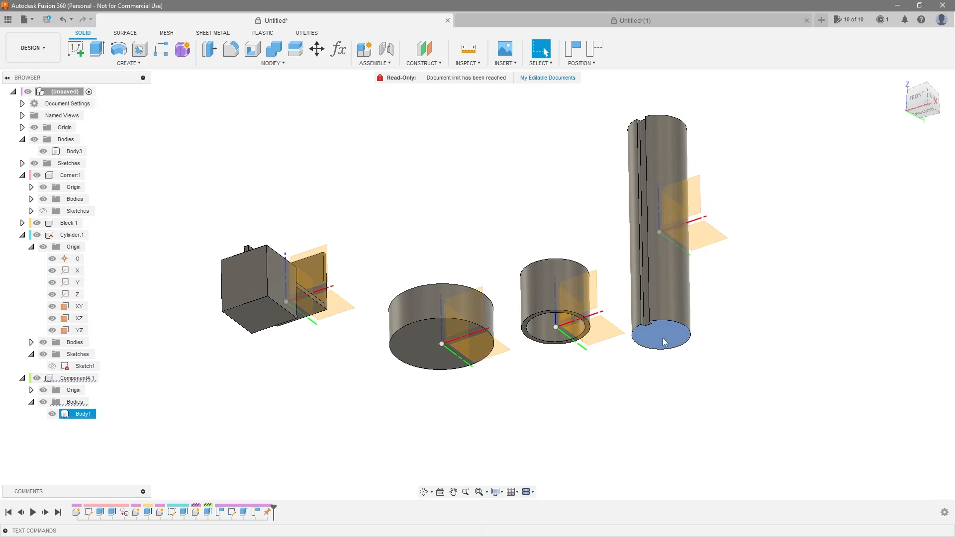
middle_click_drag(663, 343, 639, 422, "shift")
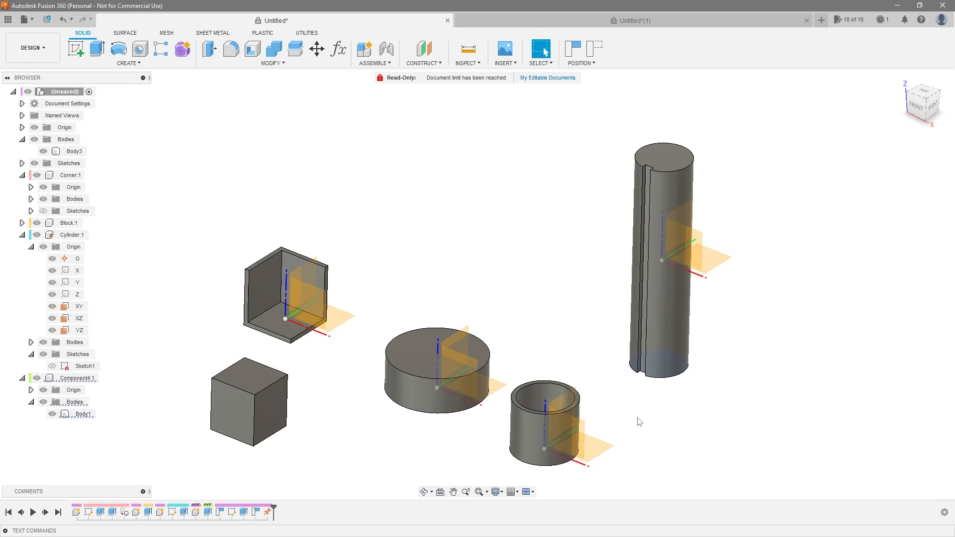
key("j")
left_click(411, 355)
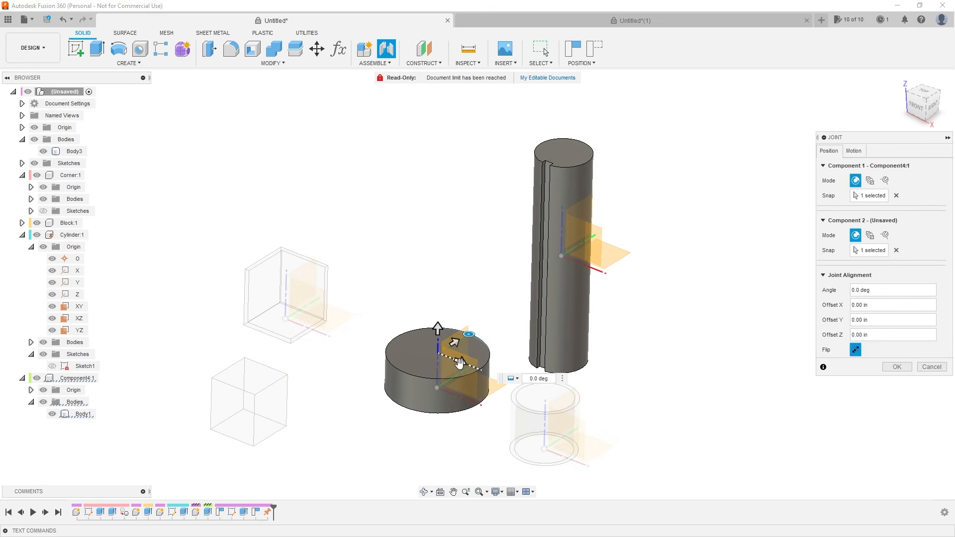
left_click(896, 367)
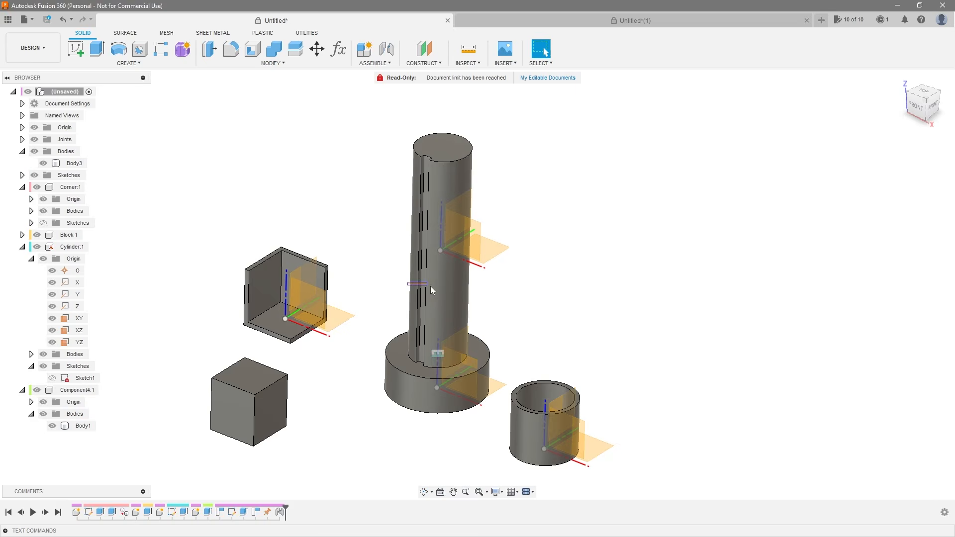
middle_click_drag(446, 291, 565, 301, "shift")
left_click(504, 304)
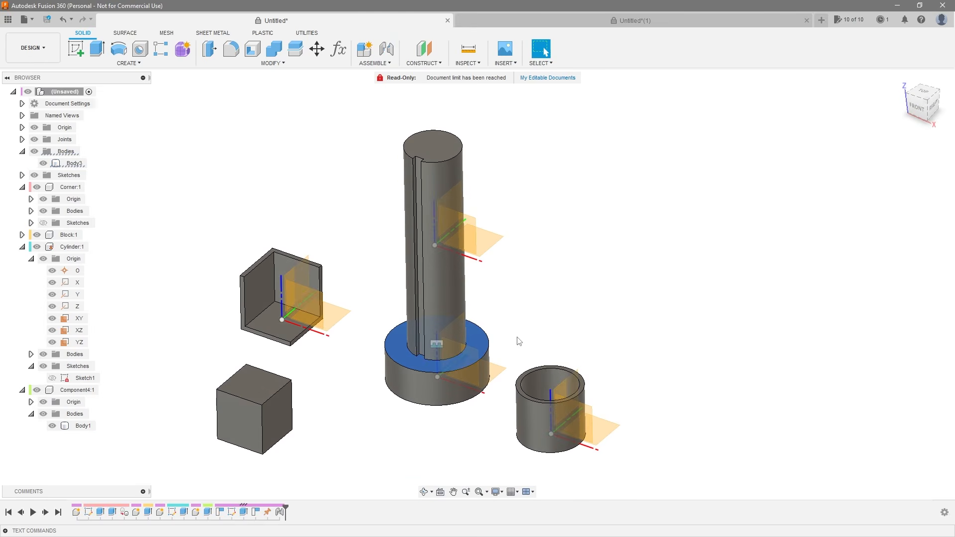
key("Escape")
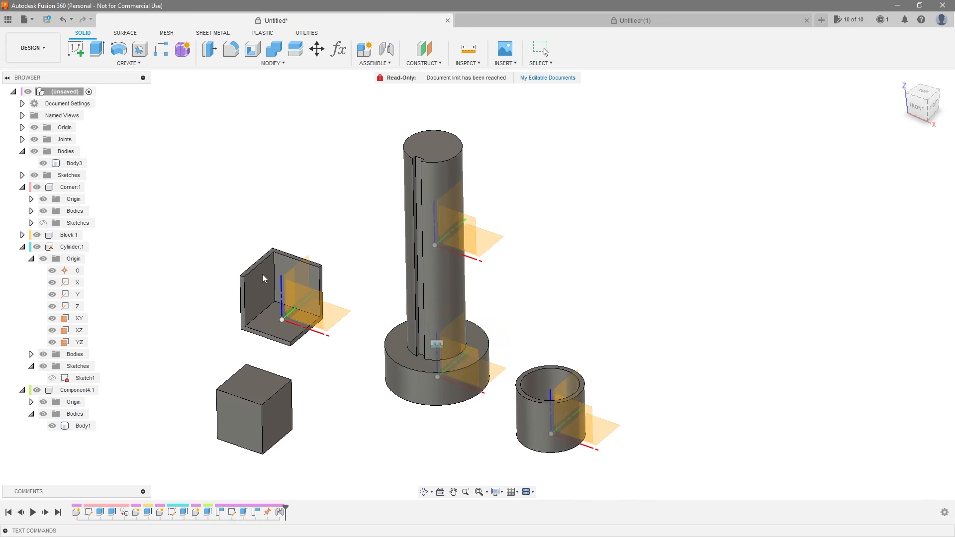
Step: Move the Corner and Block components freely until the block sits in the corner, and undo these moves and the shaft-to-disc joint
left_click_drag(249, 299, 216, 342)
left_click(225, 408)
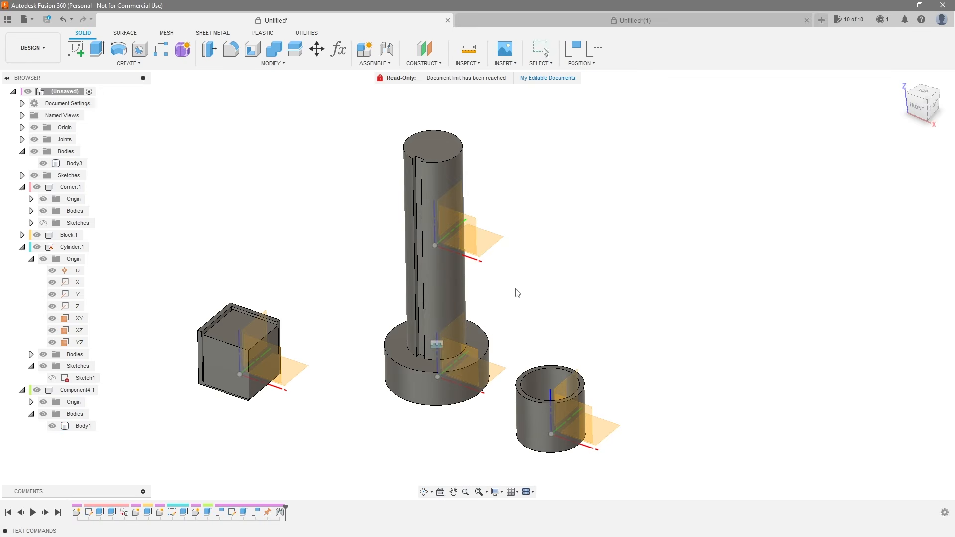
key("Escape")
scroll(328, 225, "down", 1)
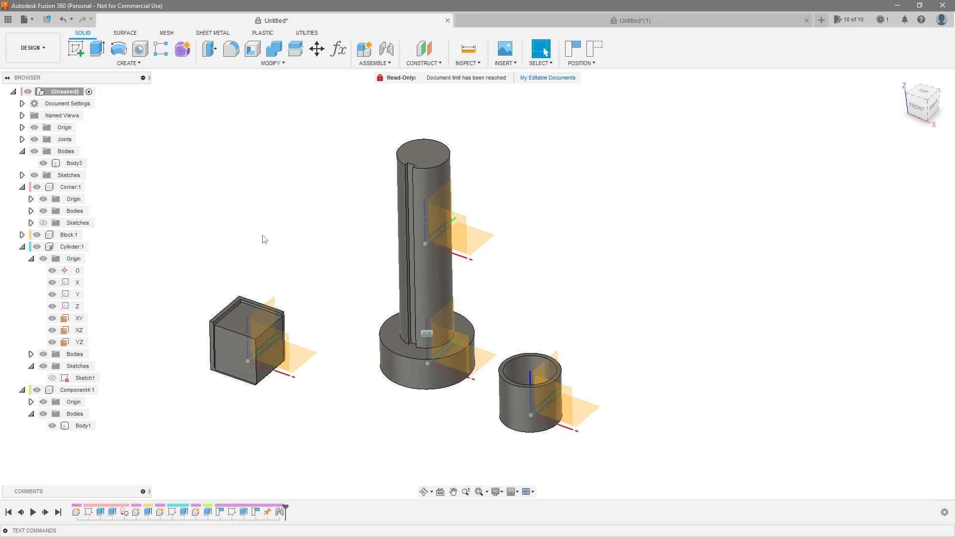
key("ctrl+z")
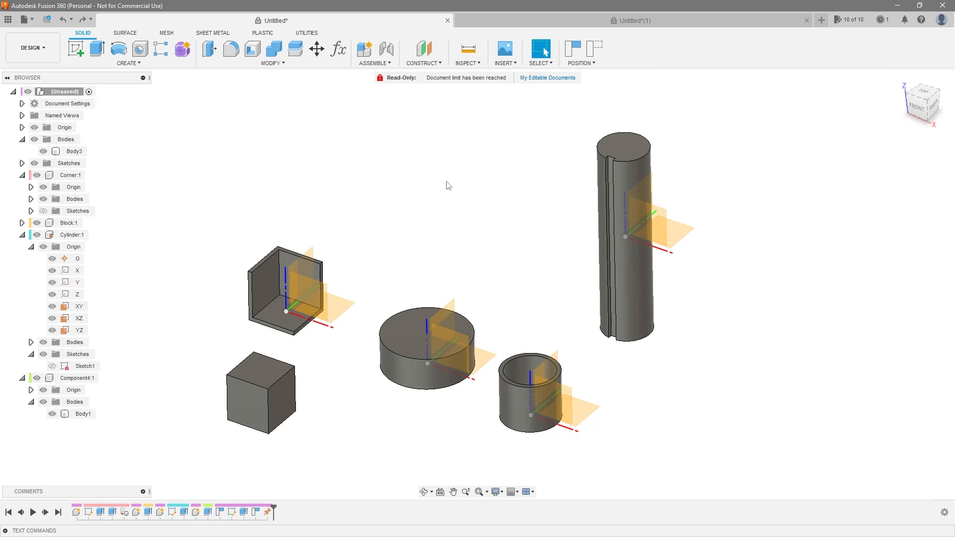
Step: Hide Body3 in the root component and ground the Corner component
left_click(43, 151)
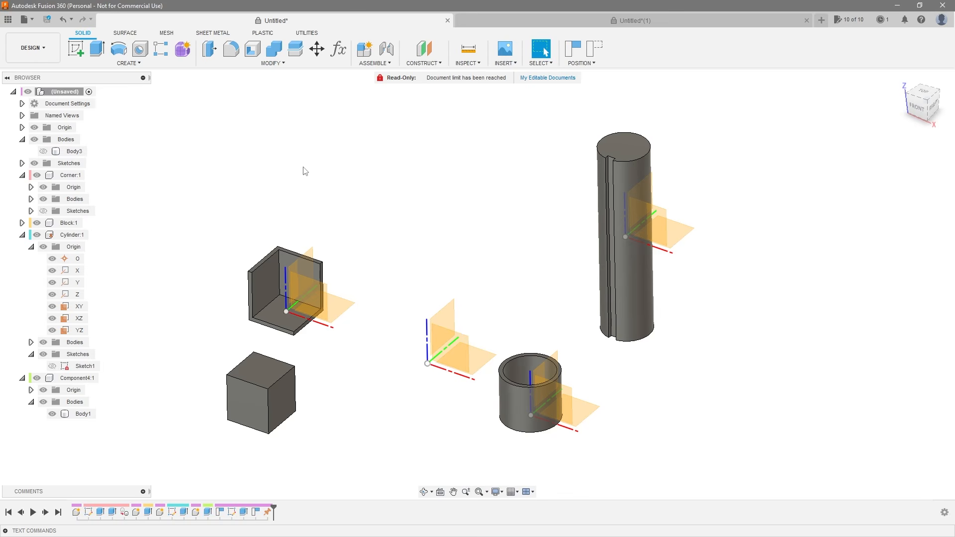
right_click(70, 177)
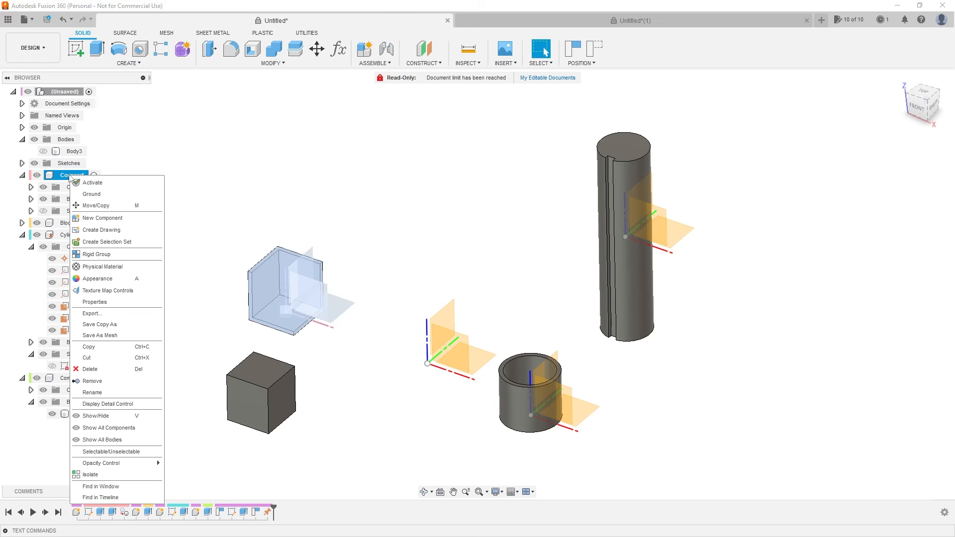
left_click(96, 197)
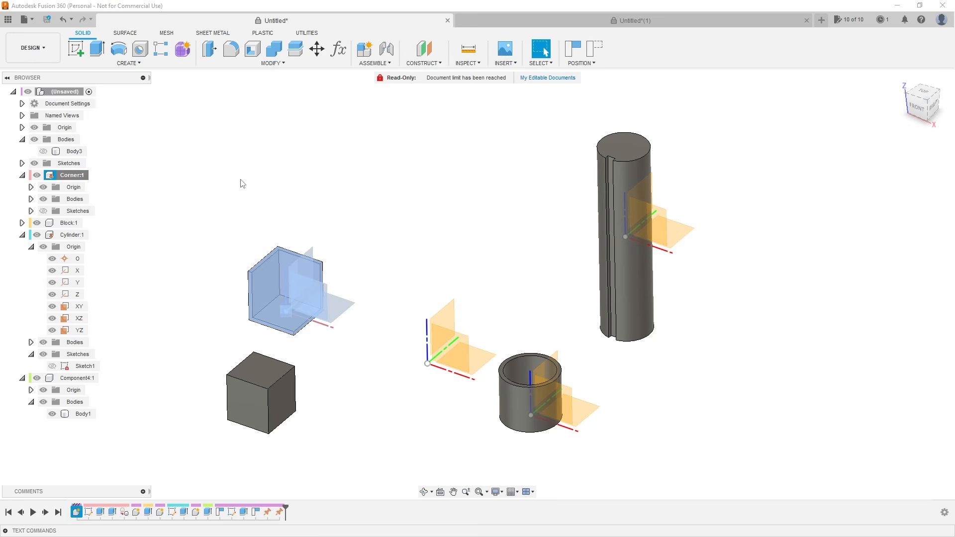
left_click(280, 512)
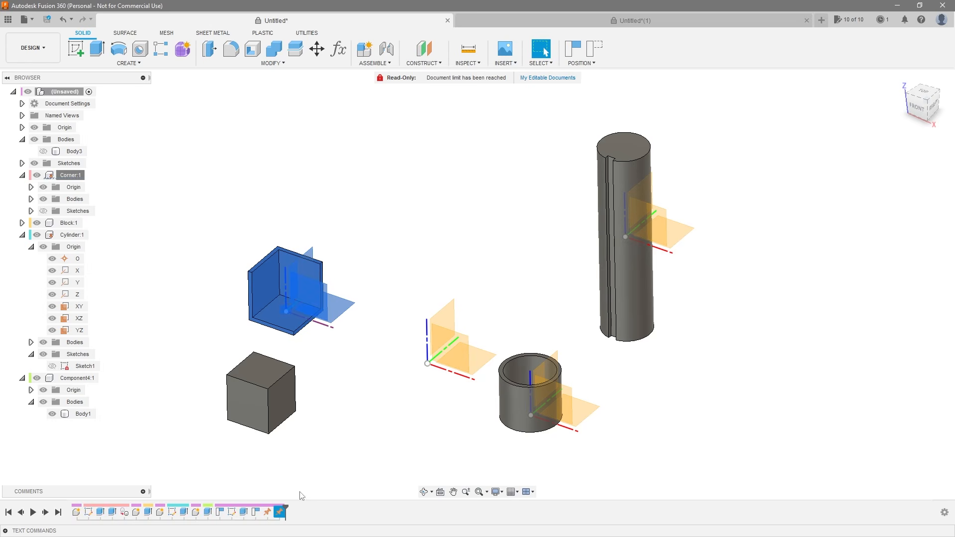
left_click(387, 429)
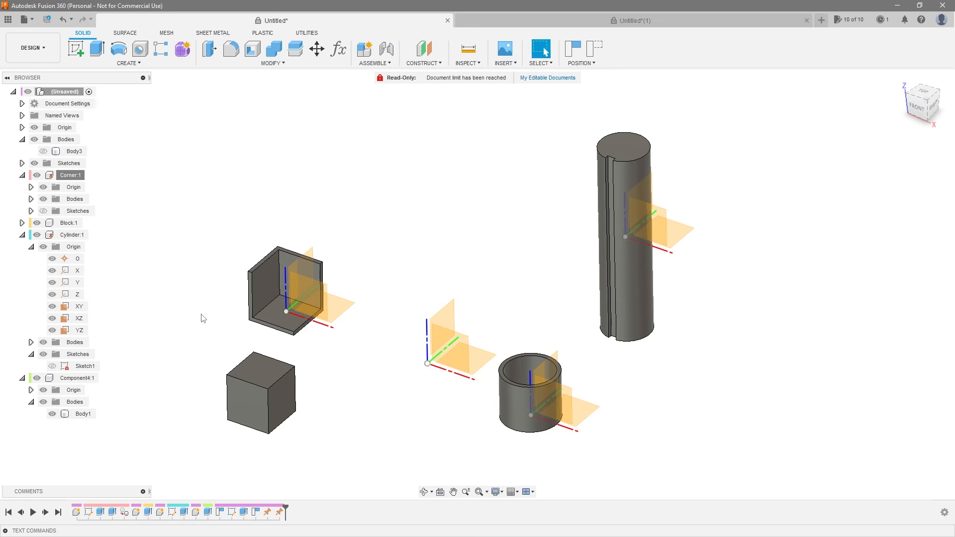
Step: Joint the Block component's rear face to the matching inner wall of the grounded Corner component
middle_click_drag(280, 398, 487, 292, "shift")
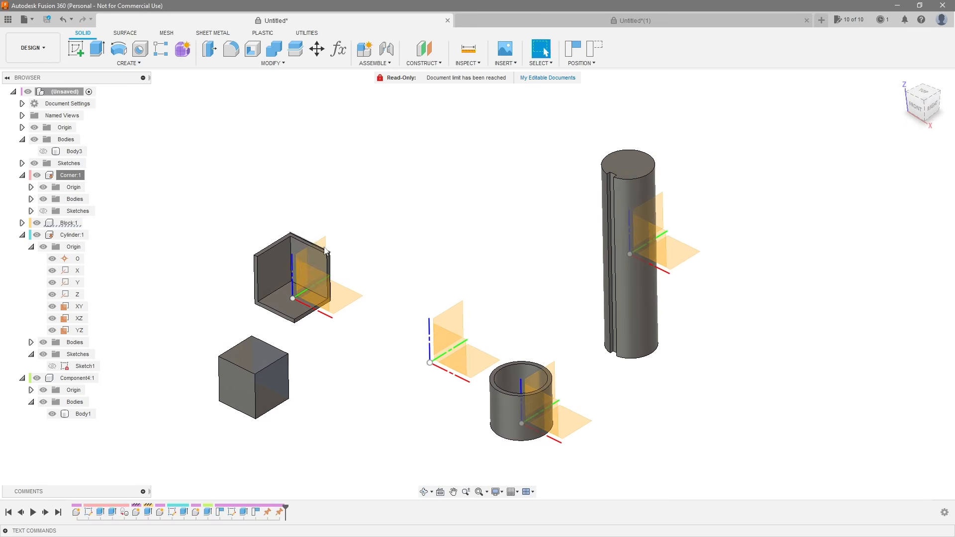
left_click(298, 245, "ctrl")
key("j")
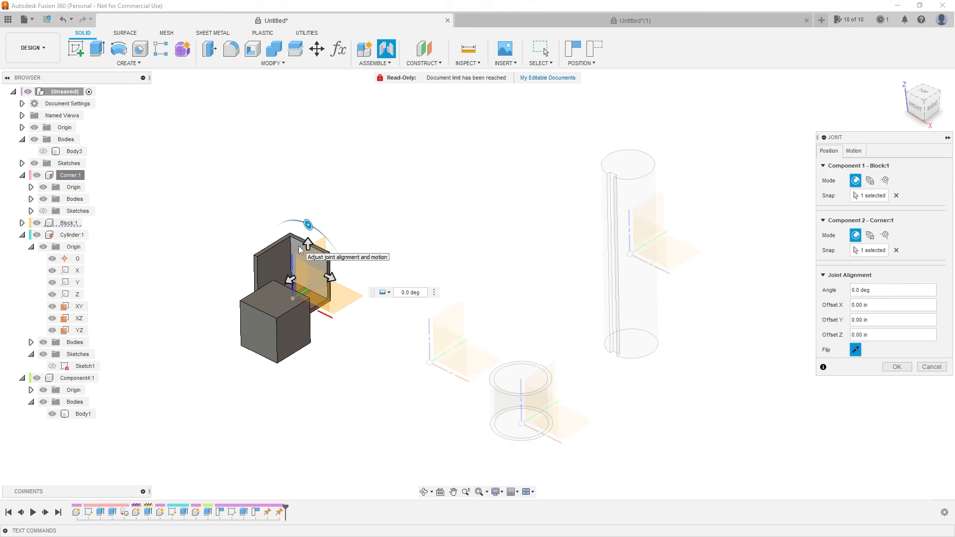
key("Return")
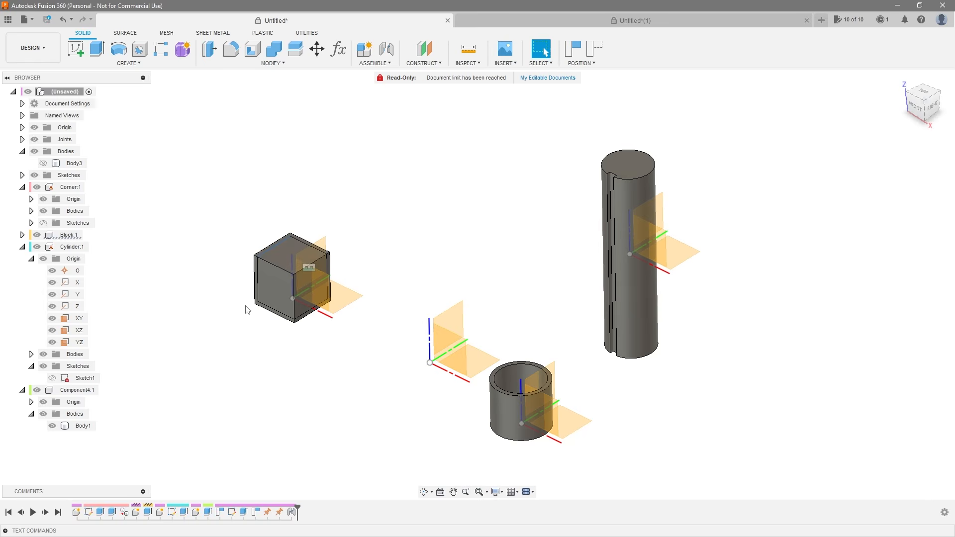
middle_click_drag(248, 309, 279, 328, "shift")
Step: Undo the joint between the Block and Corner components and the grounding of the Corner component
key("ctrl+z")
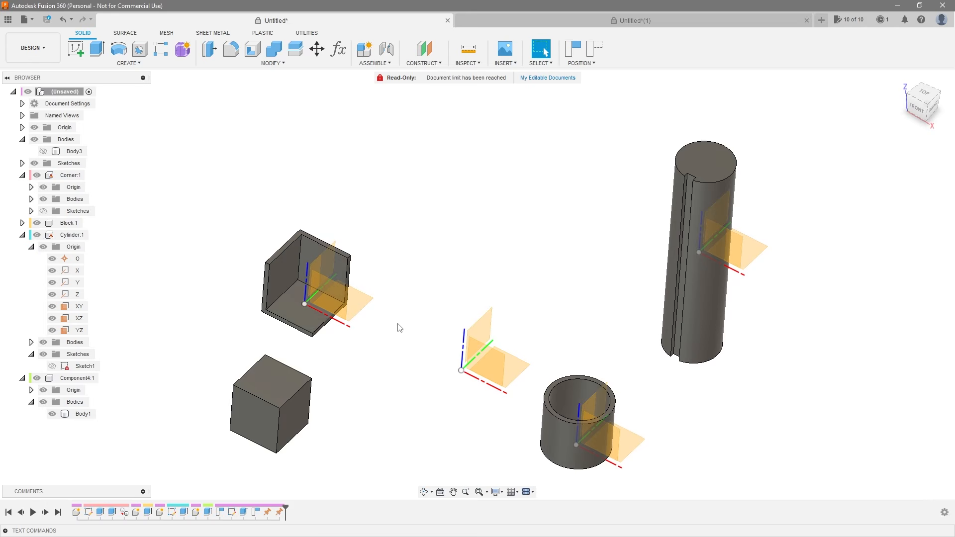
key("ctrl+z")
middle_click_drag(398, 327, 445, 327, "shift")
scroll(443, 332, "up", 2)
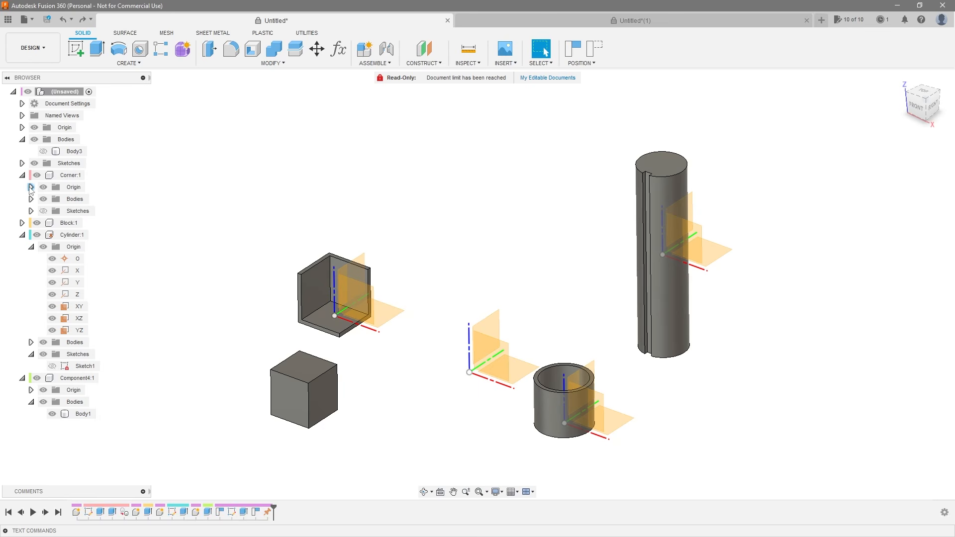
Step: Joint the Corner component's origin point to the root origin point, inspect the alignment, and undo the joint
left_click(31, 188)
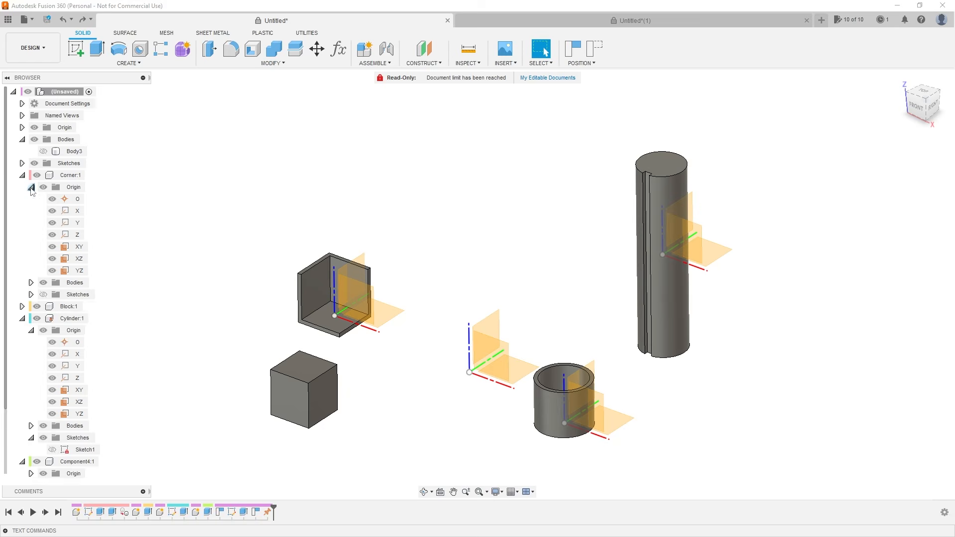
left_click(70, 202)
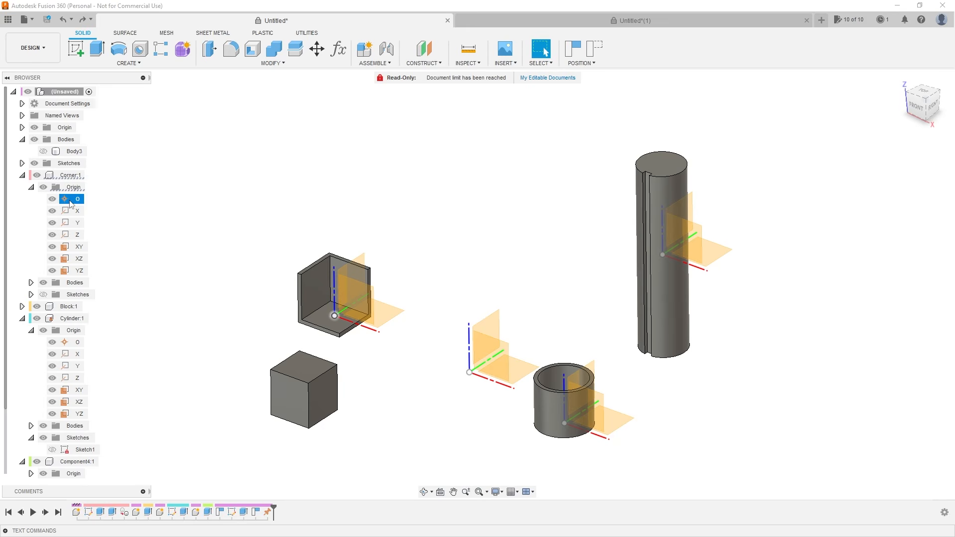
left_click(22, 127)
left_click(69, 139, "ctrl")
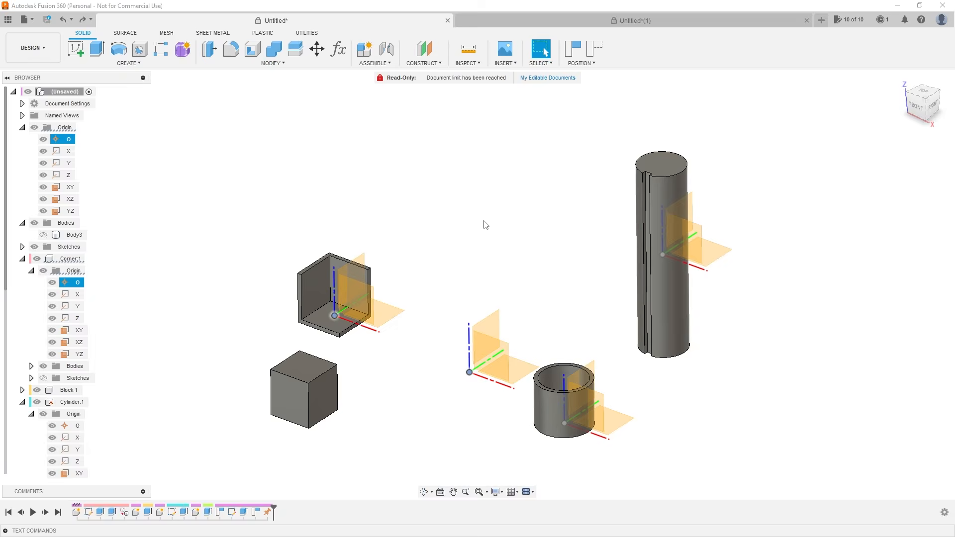
key("j")
key("Return")
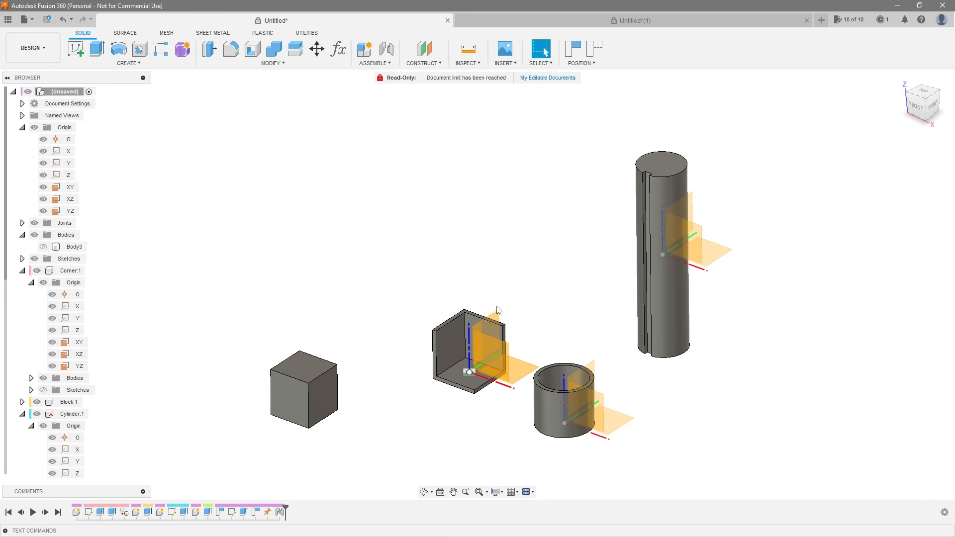
scroll(512, 420, "up", 2)
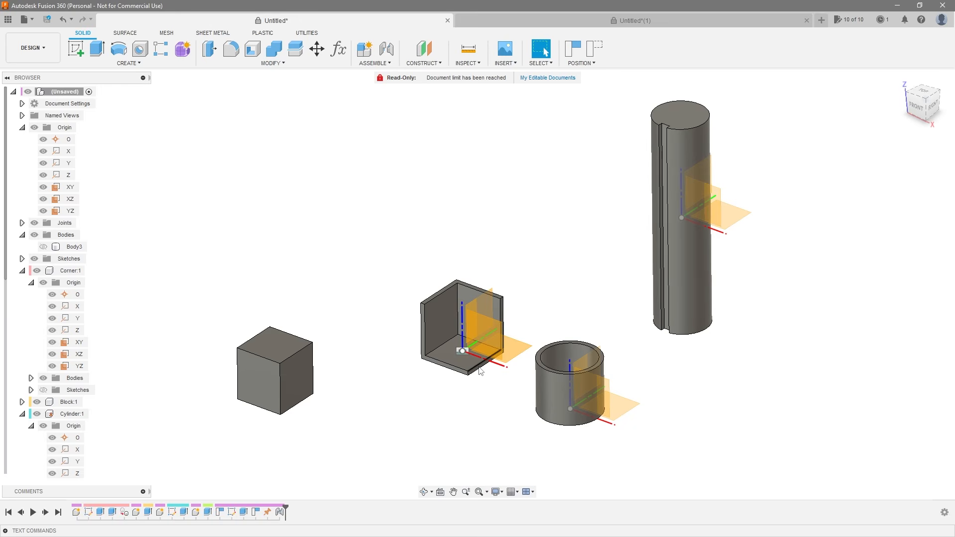
middle_click_drag(477, 426, 485, 347, "shift")
key("ctrl+z")
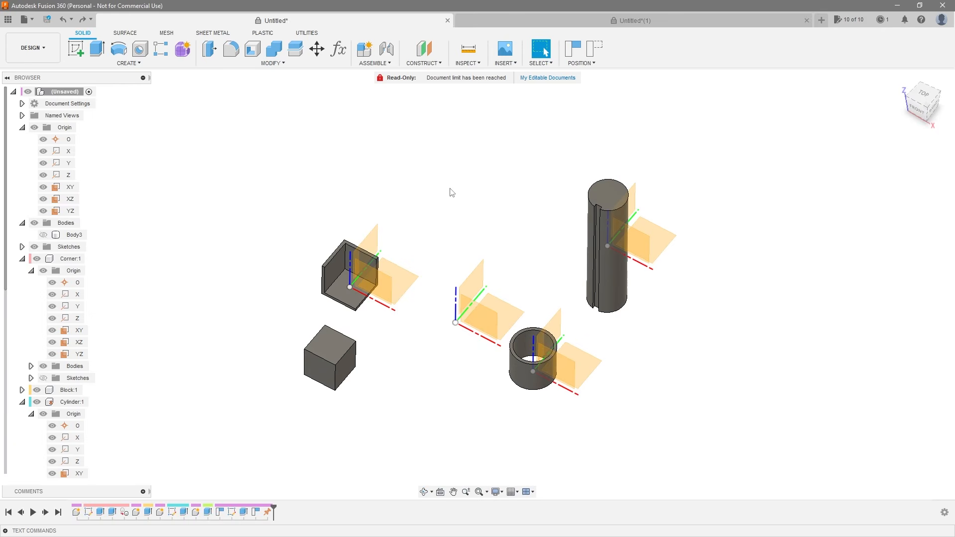
Step: Joint the top circular edge of the grooved shaft to the hollow cylinder's inner top rim and inspect their origins
mouse_move(480, 209)
middle_mouse_down("shift")
mouse_move(482, 187)
mouse_move(481, 203)
middle_mouse_up("shift")
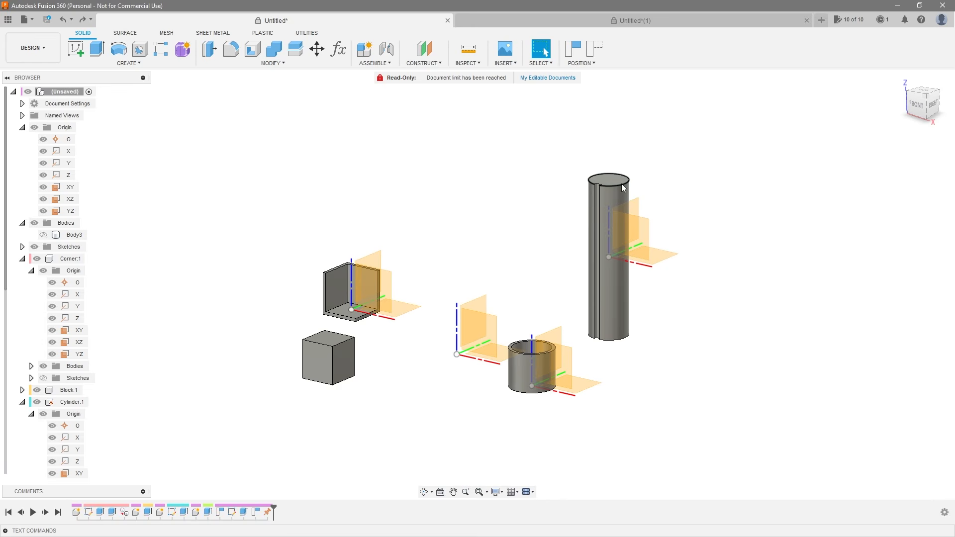
scroll(521, 345, "up", 3)
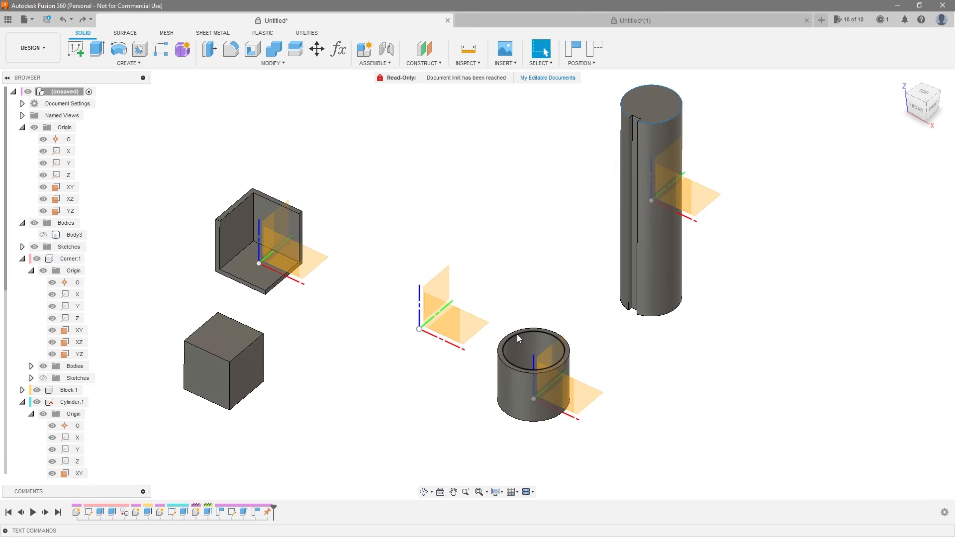
key("j")
left_click(517, 334)
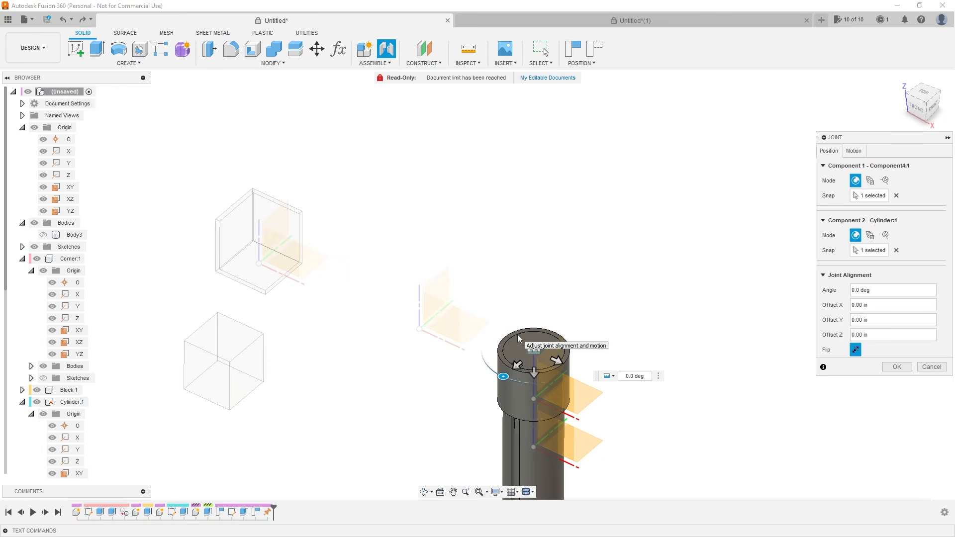
key("Return")
middle_click_drag(517, 334, 645, 394, "shift")
scroll(521, 341, "down", 2)
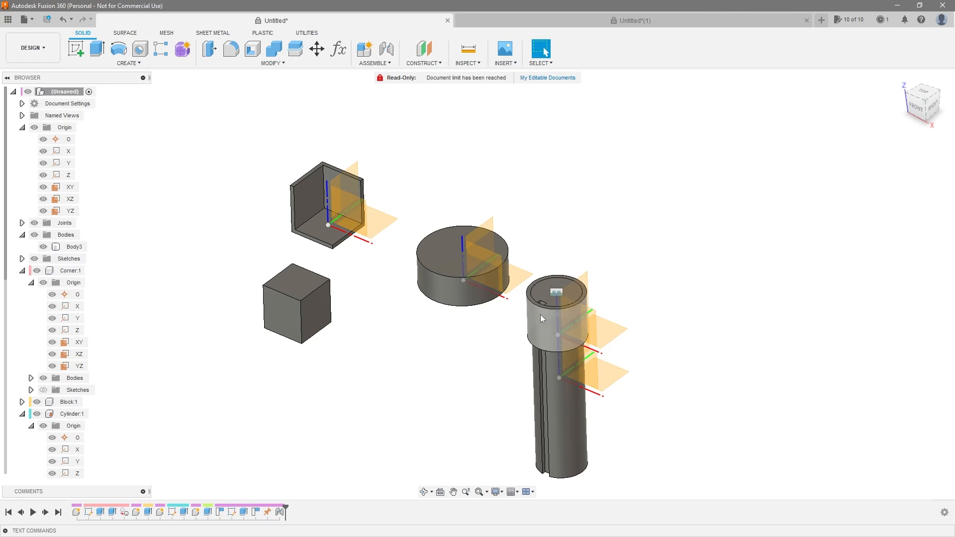
left_click(562, 400)
key("Escape")
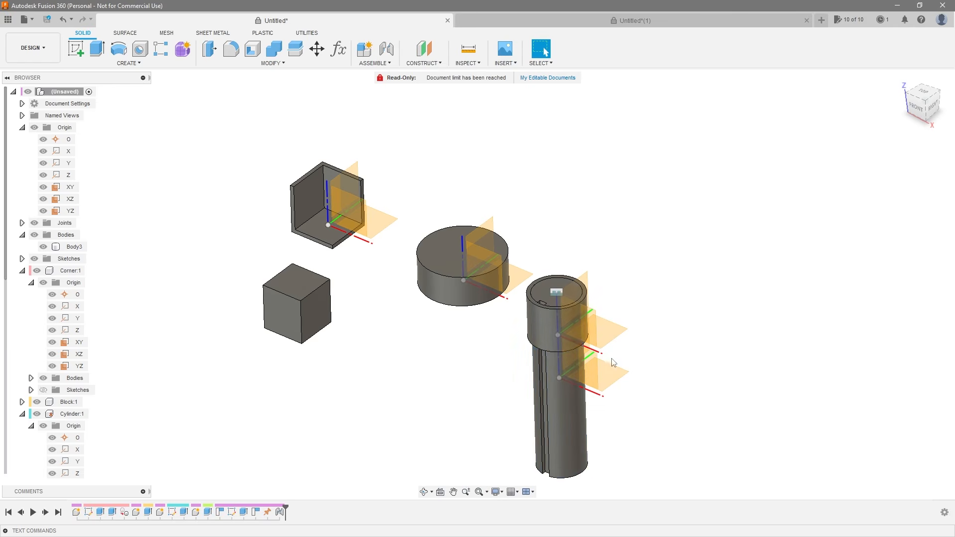
scroll(538, 331, "up", 2)
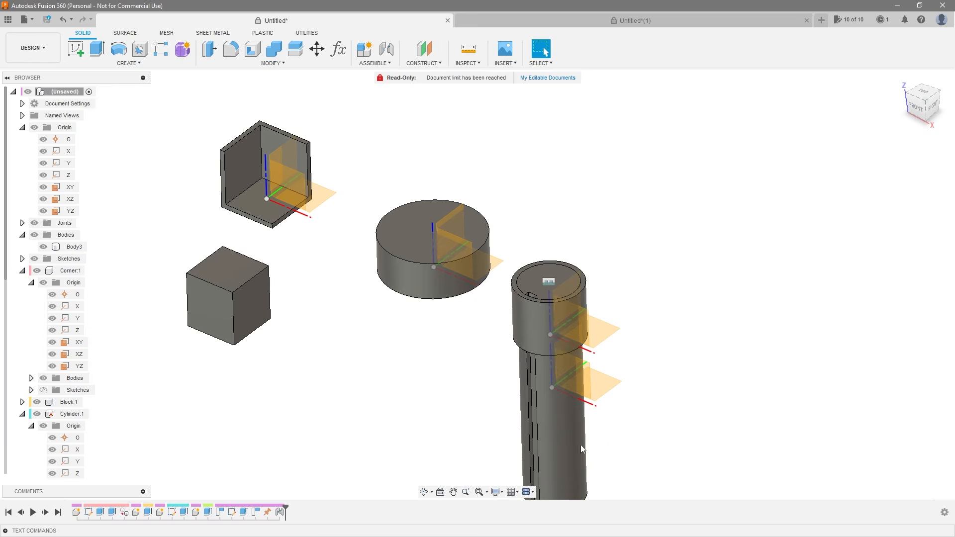
scroll(695, 397, "down", 1)
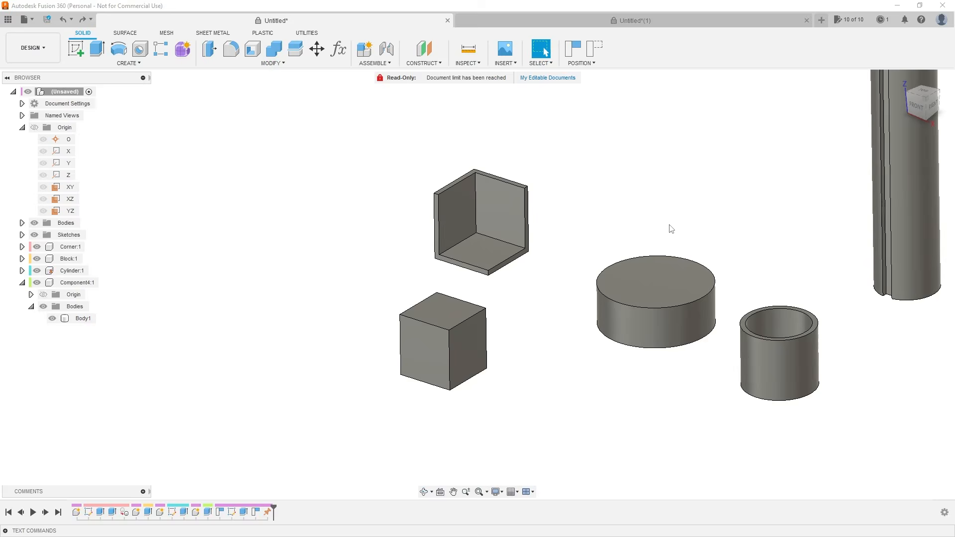
middle_click_drag(670, 229, 687, 350, "shift")
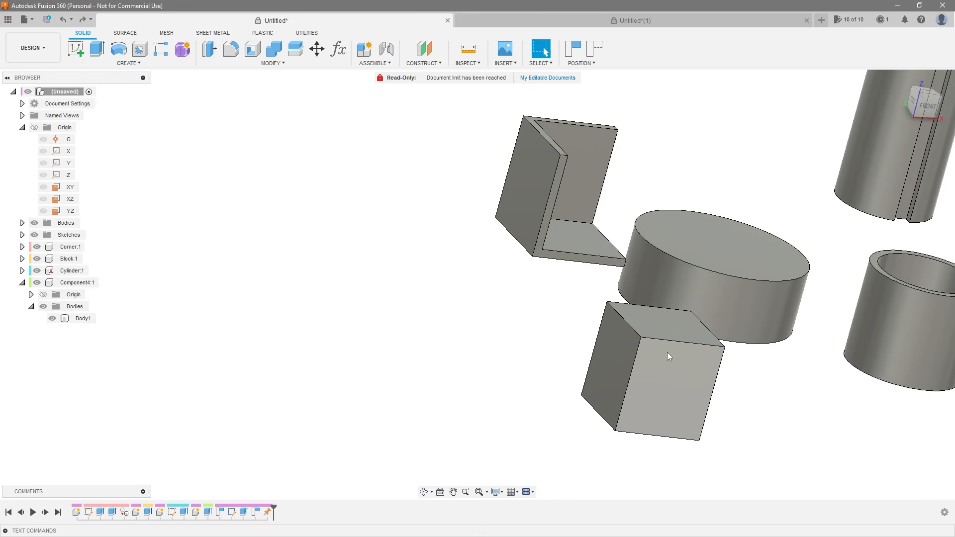
Step: Try to joint the Block's left face to the Corner's matching inner left wall using preselected faces
middle_click_drag(617, 358, 648, 211, "shift")
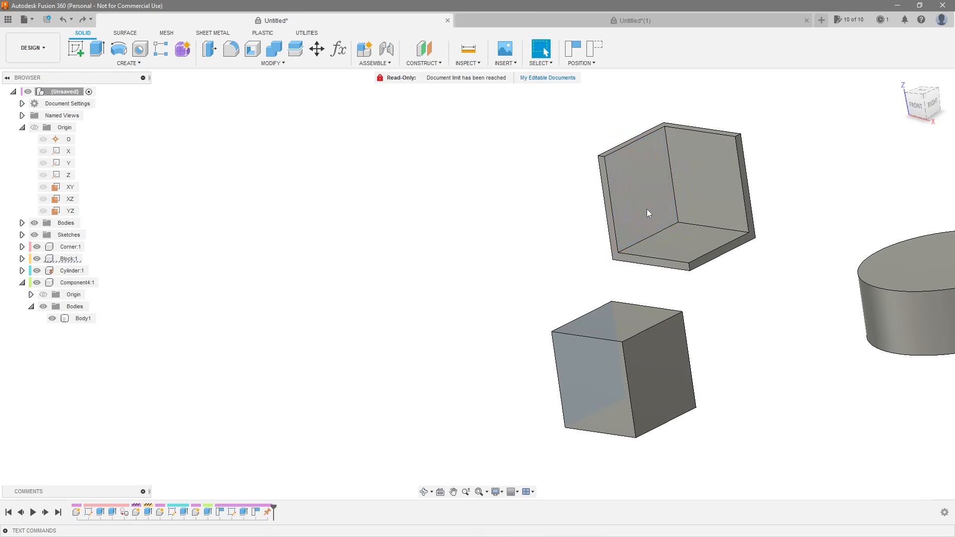
middle_click_drag(471, 319, 639, 311, "shift")
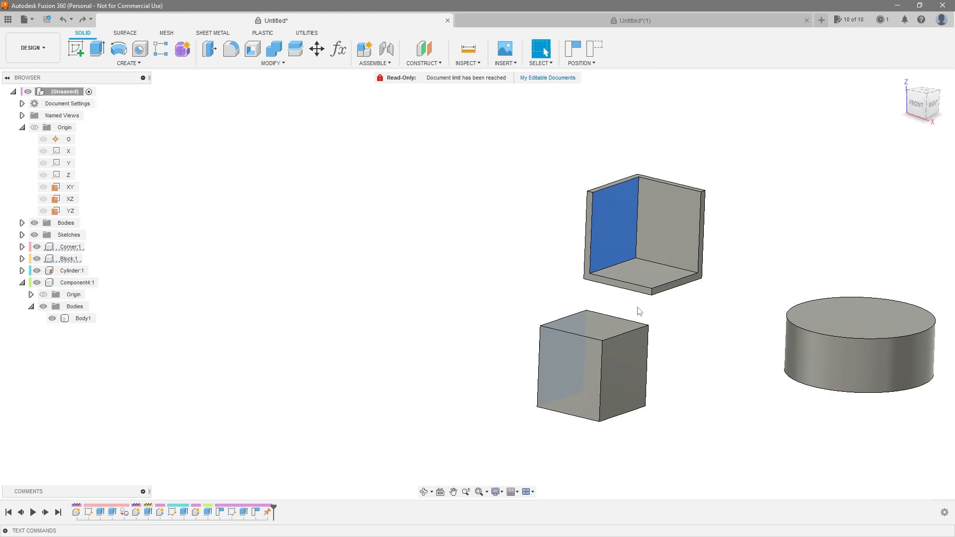
left_click(752, 302)
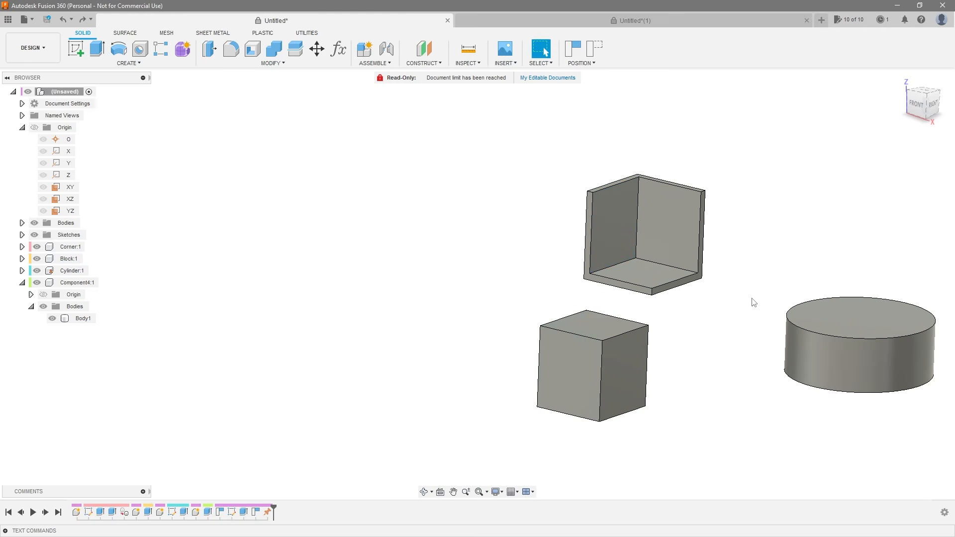
middle_click_drag(693, 347, 736, 351, "shift")
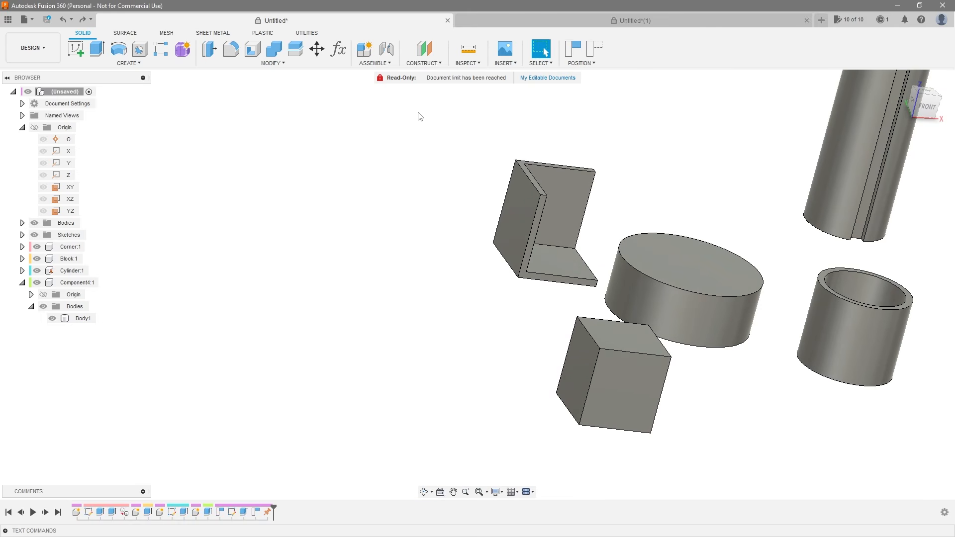
middle_click_drag(518, 314, 477, 280, "shift")
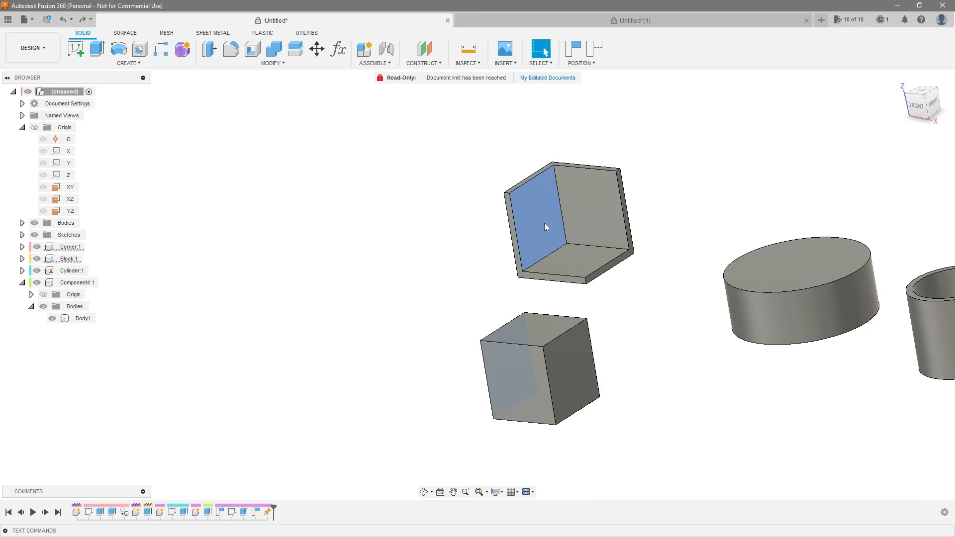
key("j")
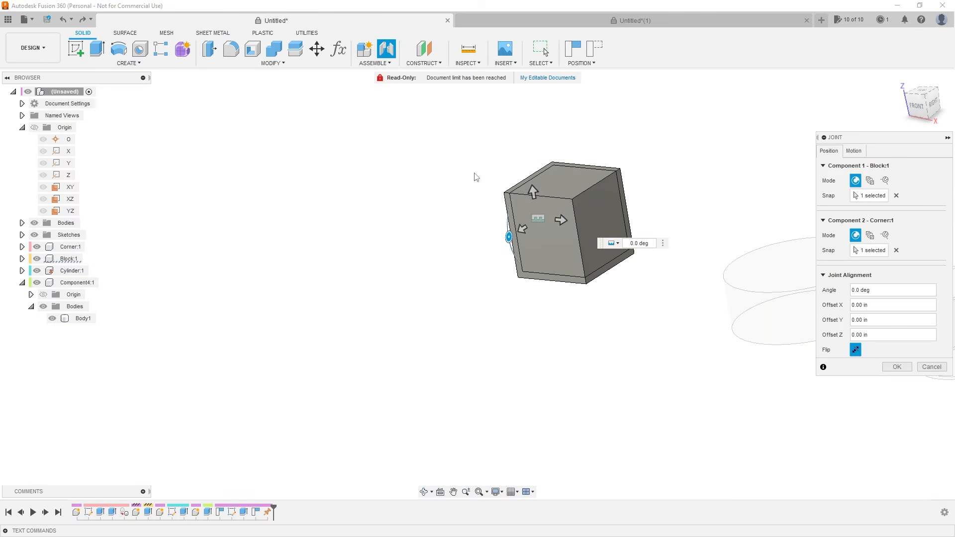
key("Escape")
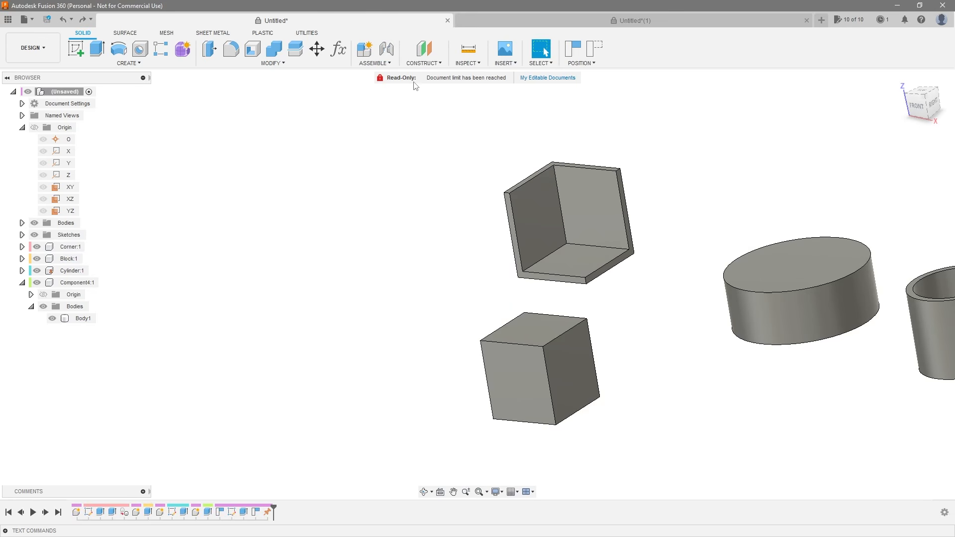
Step: Try a joint from the center of the Block's left face to the Corner's inner left wall, inspect it, and clear both snap selections
left_click(393, 52)
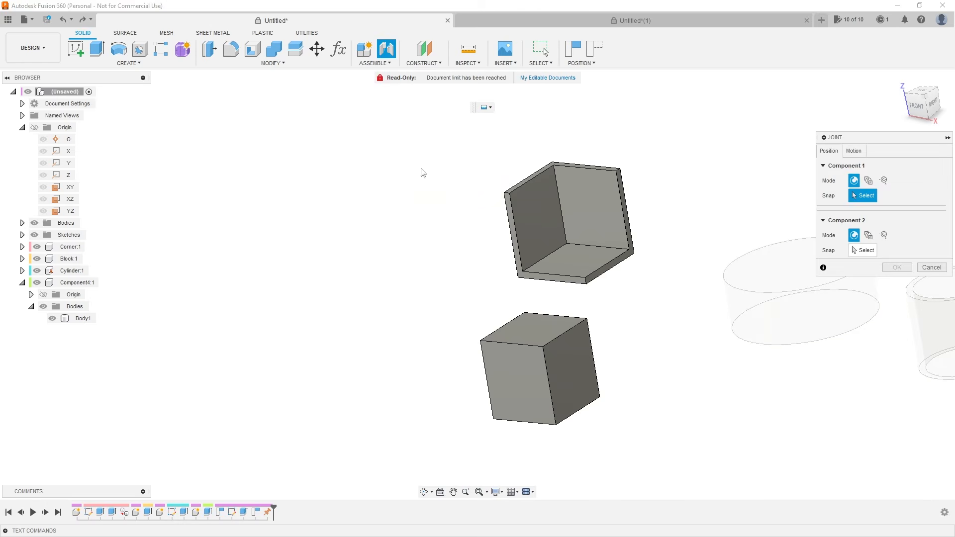
middle_click_drag(420, 171, 508, 230, "shift")
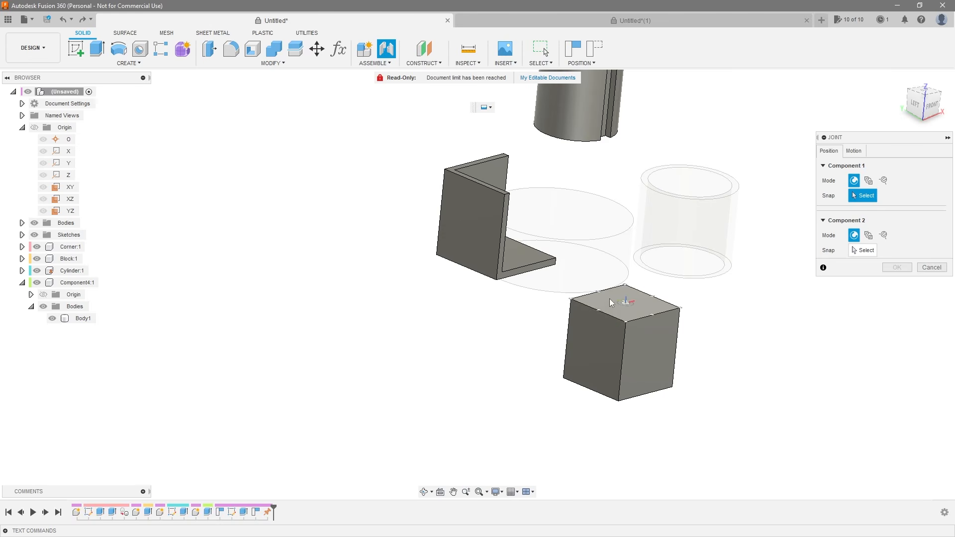
middle_click_drag(611, 303, 539, 293, "shift")
middle_click_drag(344, 296, 381, 342, "shift")
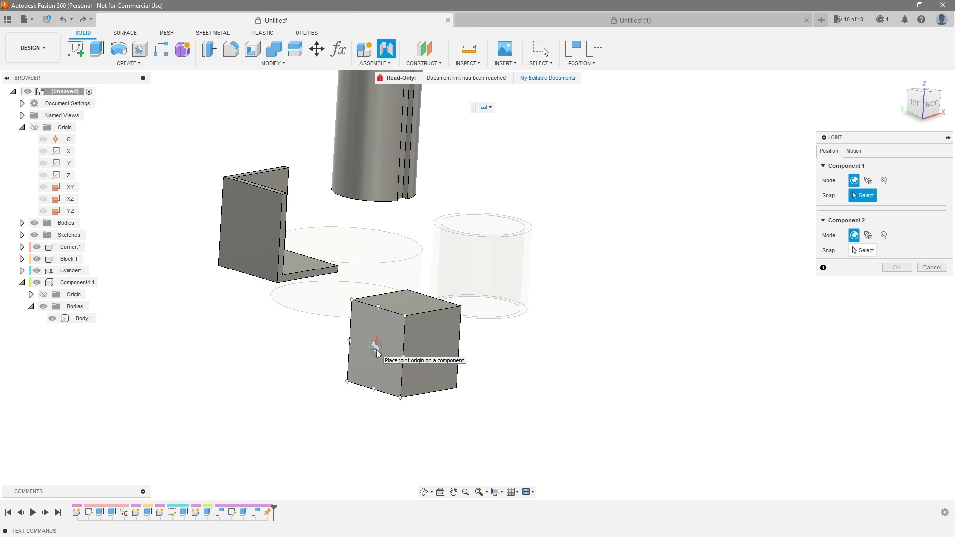
left_click(376, 352)
middle_click_drag(377, 352, 309, 277, "shift")
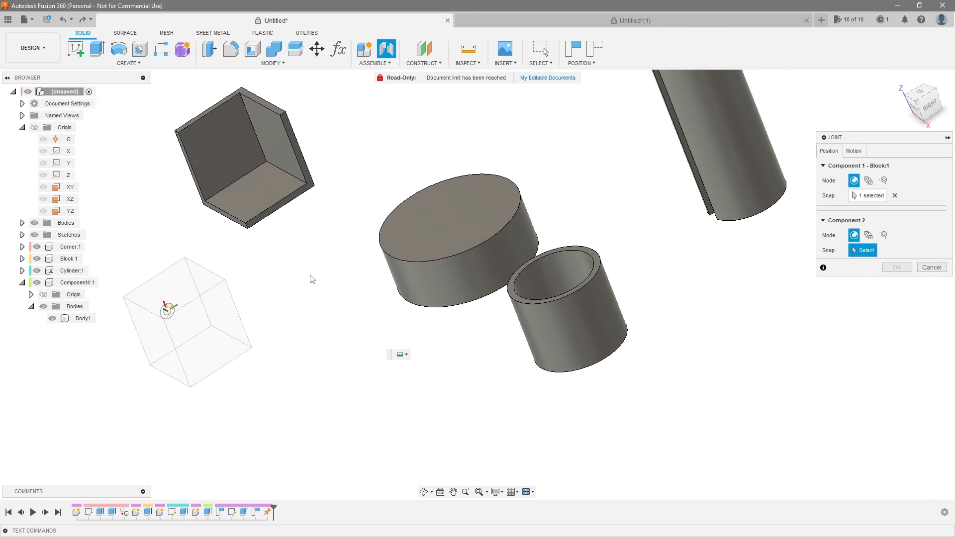
left_click(221, 152)
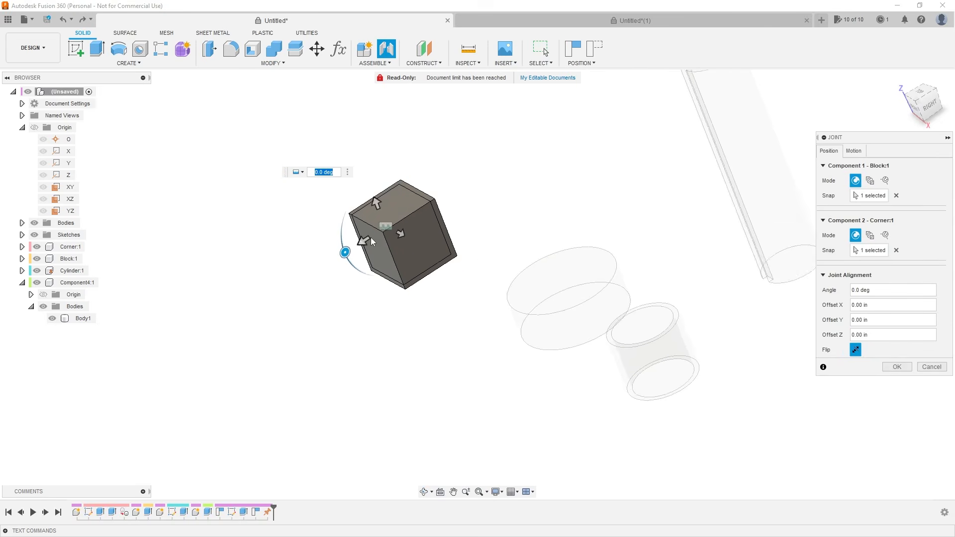
middle_click_drag(371, 237, 447, 272, "shift")
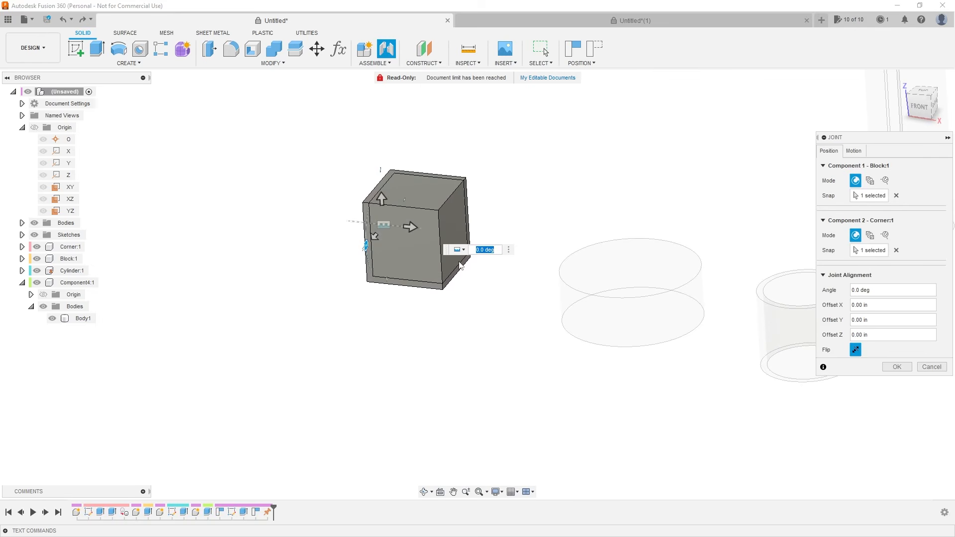
left_click(896, 250)
left_click(896, 195)
Step: Try to joint the Block's lower rear left corner point to the Corner's upper inner corner, and cancel the joint
middle_click_drag(487, 286, 534, 272, "shift")
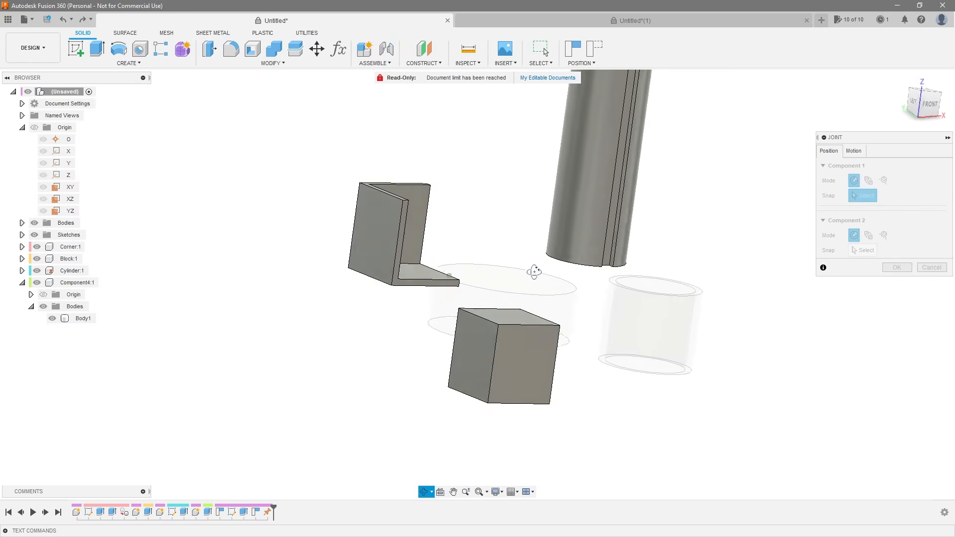
left_click(452, 396)
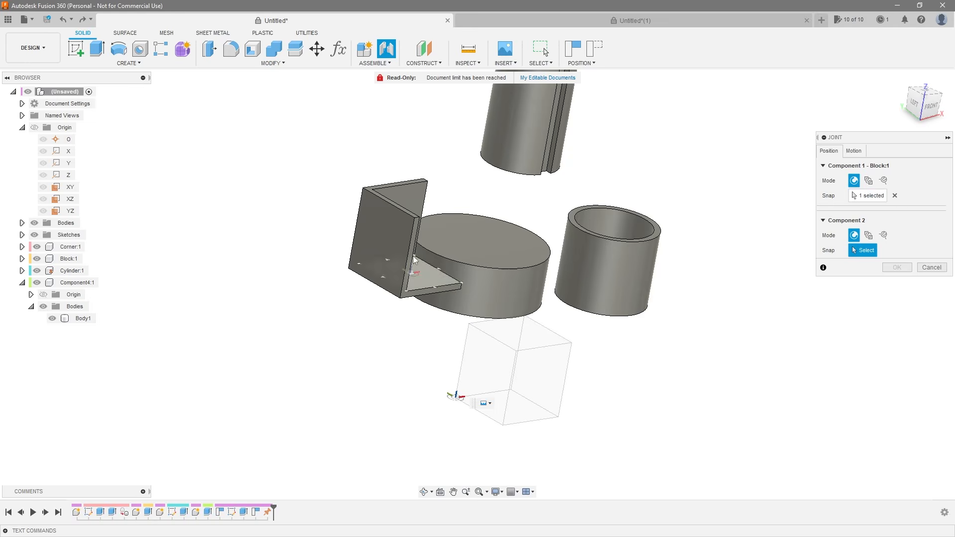
middle_click_drag(413, 260, 377, 268, "shift")
scroll(382, 187, "up", 3)
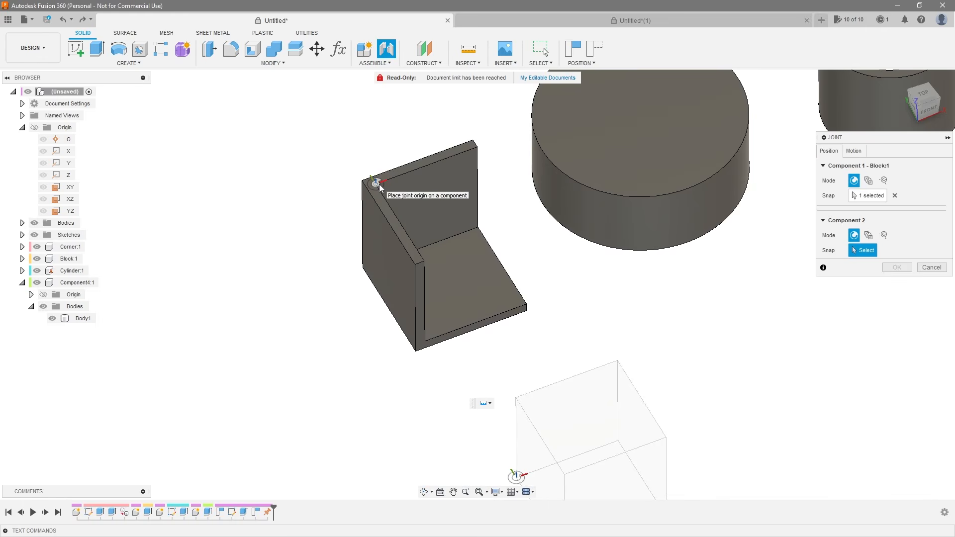
left_click(379, 187)
middle_click_drag(348, 324, 354, 305, "shift")
key("Escape")
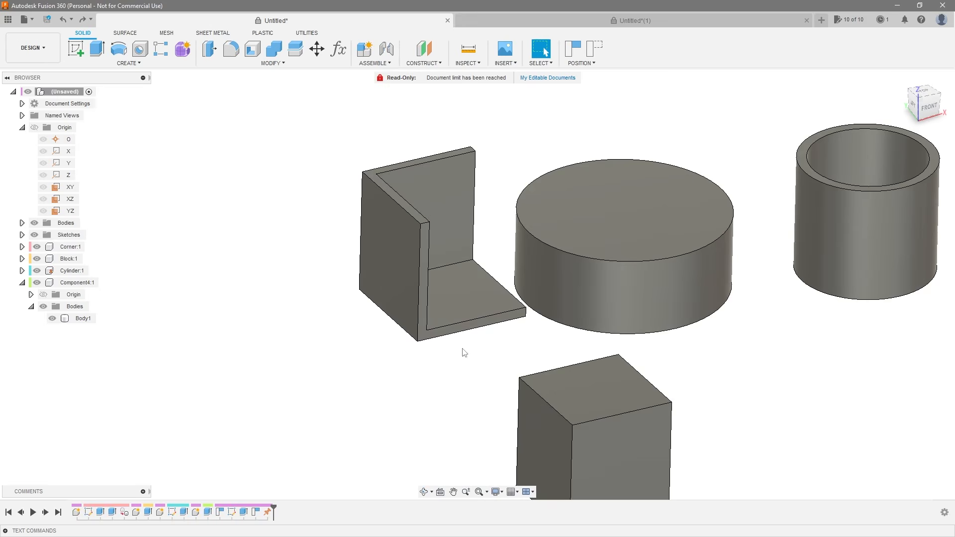
Step: Try a joint from the Block's upper rear left corner point to the Corner's upper inner corner and inspect the orientation
key("j")
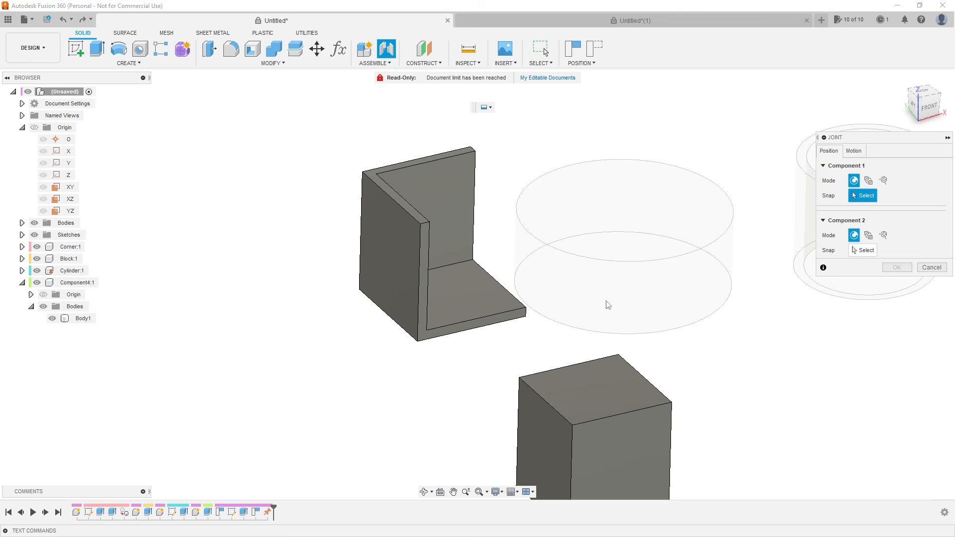
middle_click_drag(515, 376, 440, 364, "shift")
left_click(516, 381)
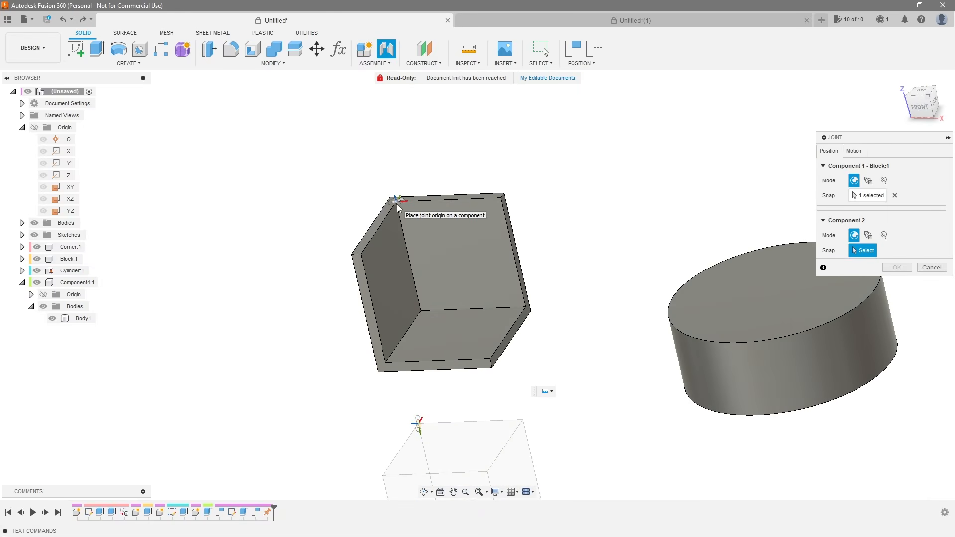
left_click(397, 204)
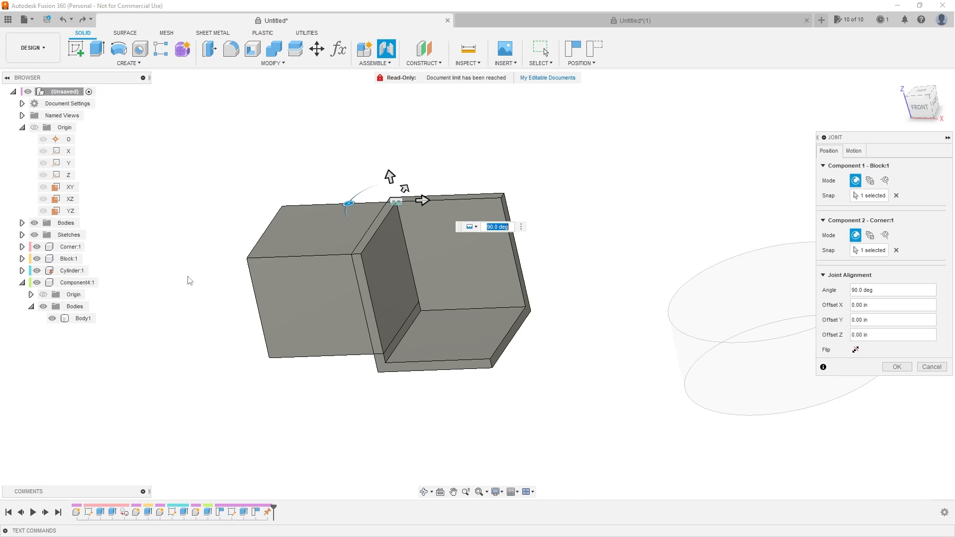
middle_click_drag(189, 259, 196, 258, "shift")
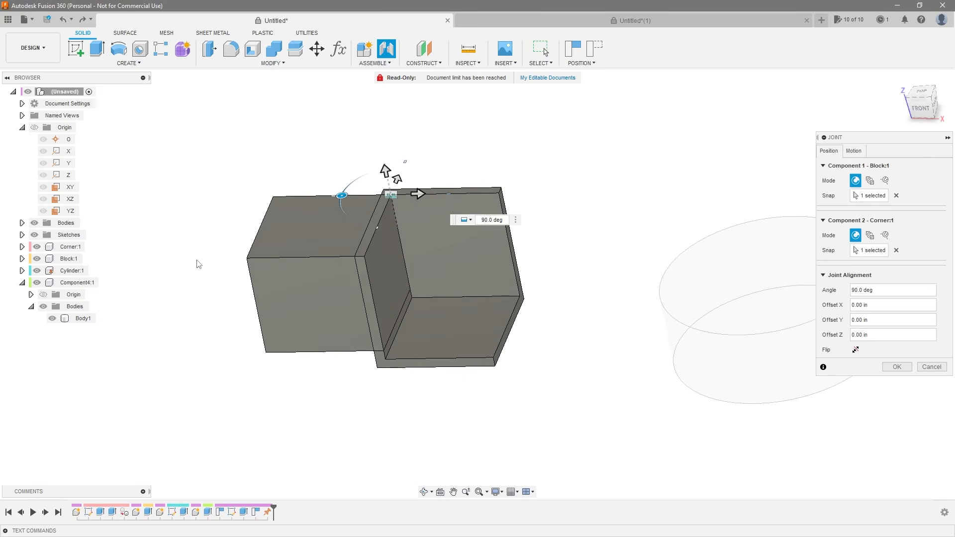
scroll(207, 255, "down", 1)
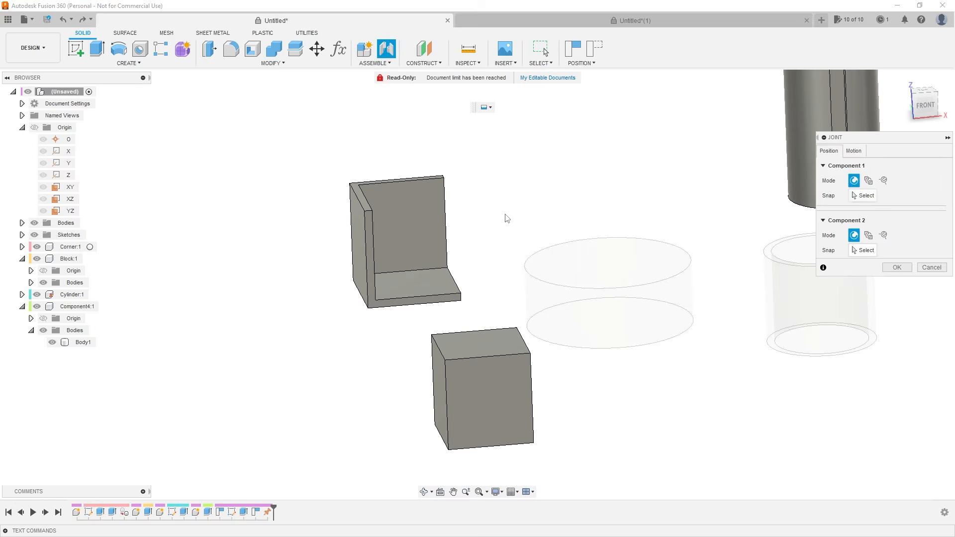
Step: Snap the center of the Block's rear face to the center of the Corner's rear inner wall for a joint
middle_click_drag(507, 228, 532, 224, "shift")
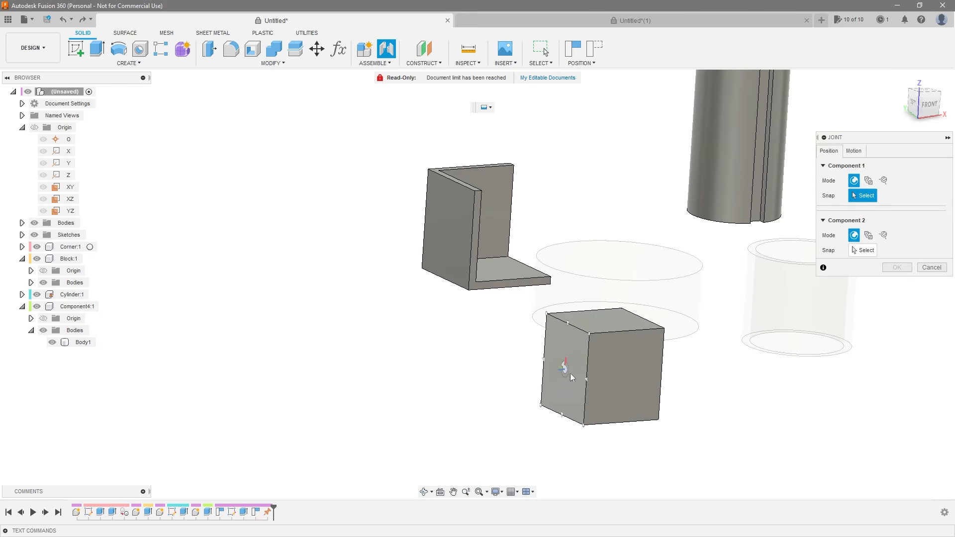
middle_click_drag(628, 377, 600, 192, "shift")
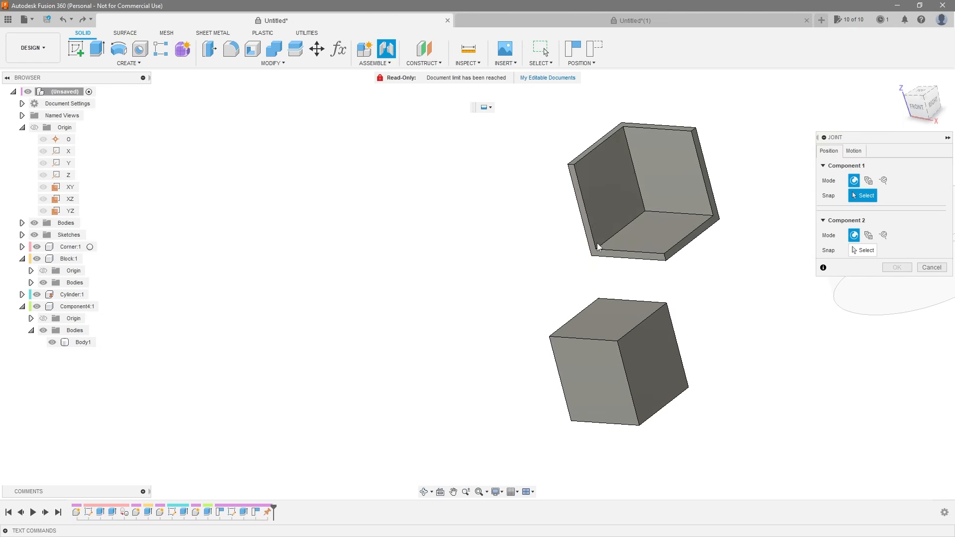
middle_click_drag(589, 275, 512, 281, "shift")
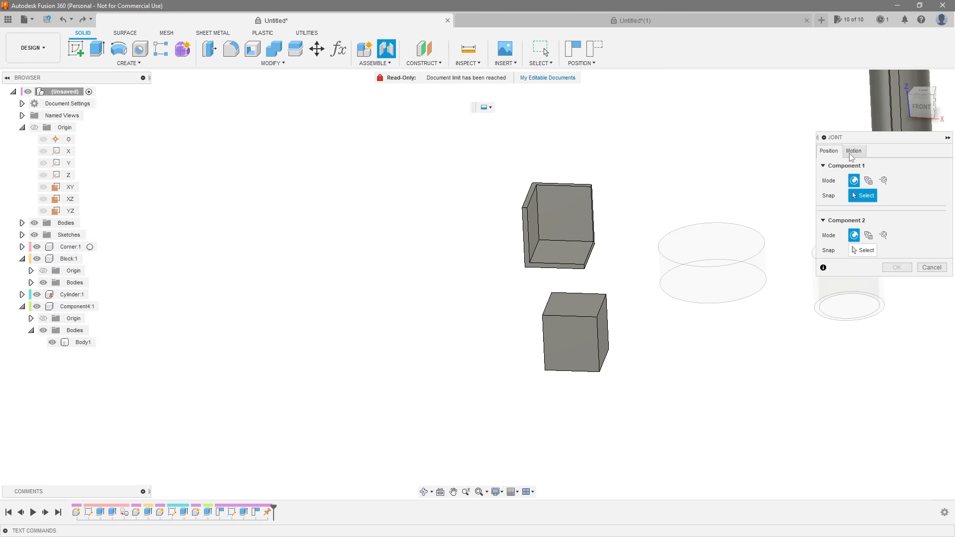
middle_click_drag(560, 308, 624, 309, "shift")
left_click(634, 290)
middle_click_drag(490, 237, 600, 199, "shift")
left_click(357, 270)
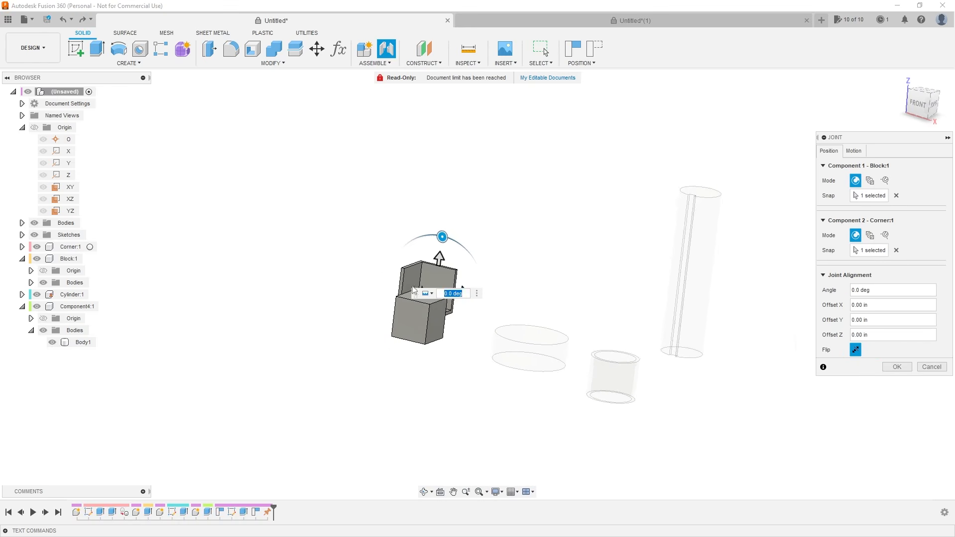
middle_click_drag(543, 264, 532, 247, "shift")
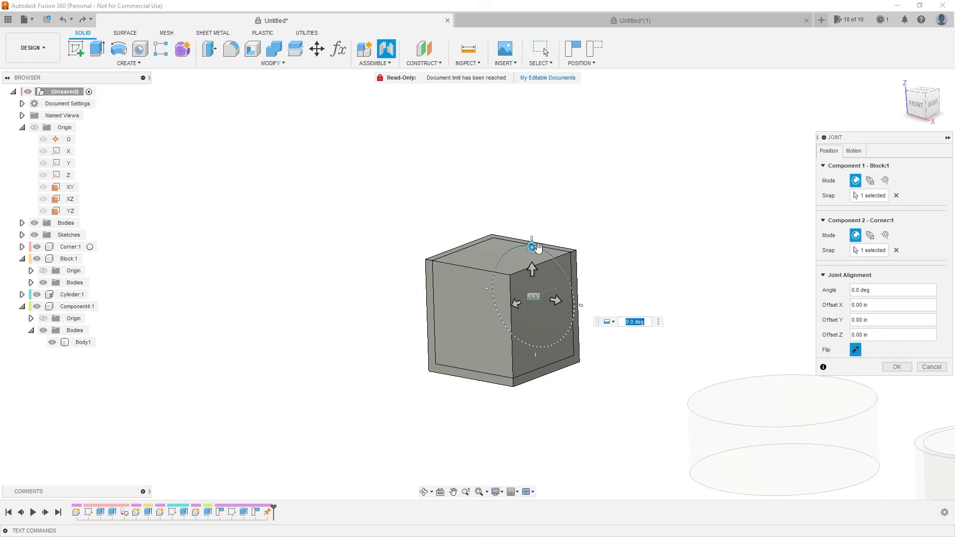
Step: Set the joint alignment to an angle of 45 degrees and a Z offset of 3 in
left_click_drag(531, 245, 490, 231)
middle_click_drag(300, 267, 347, 279, "shift")
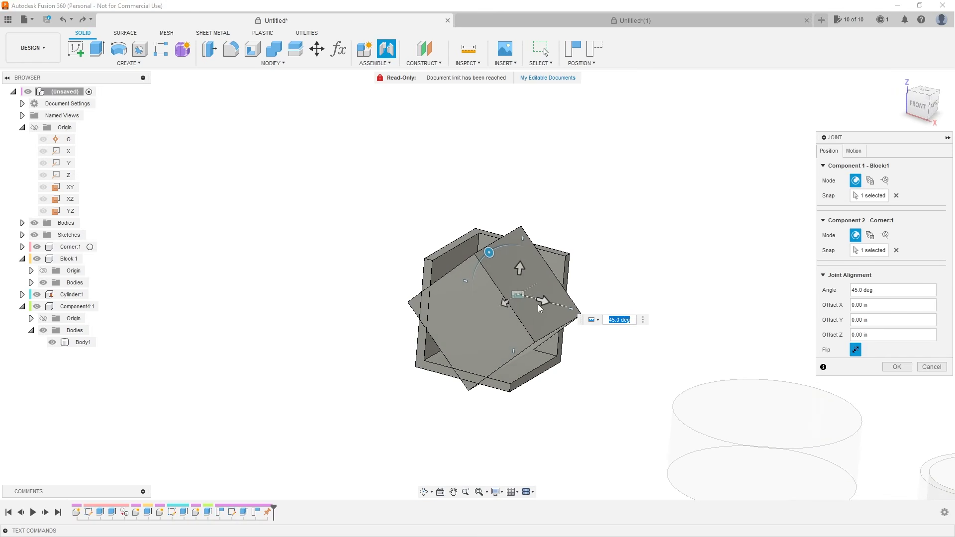
mouse_move(538, 303)
middle_mouse_down("shift")
mouse_move(590, 277)
mouse_move(557, 290)
mouse_move(557, 273)
mouse_move(537, 285)
middle_mouse_up("shift")
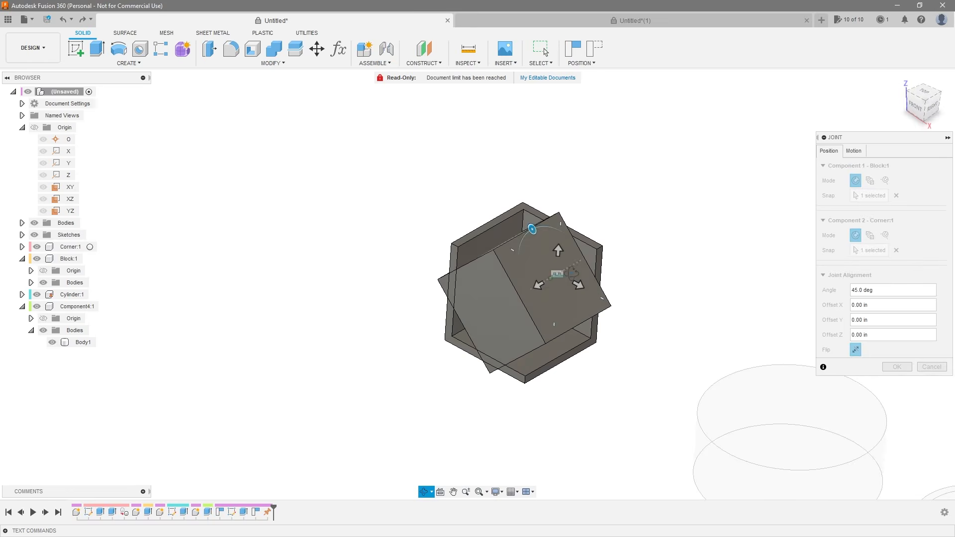
left_click_drag(537, 285, 448, 323)
type("3")
key("Return")
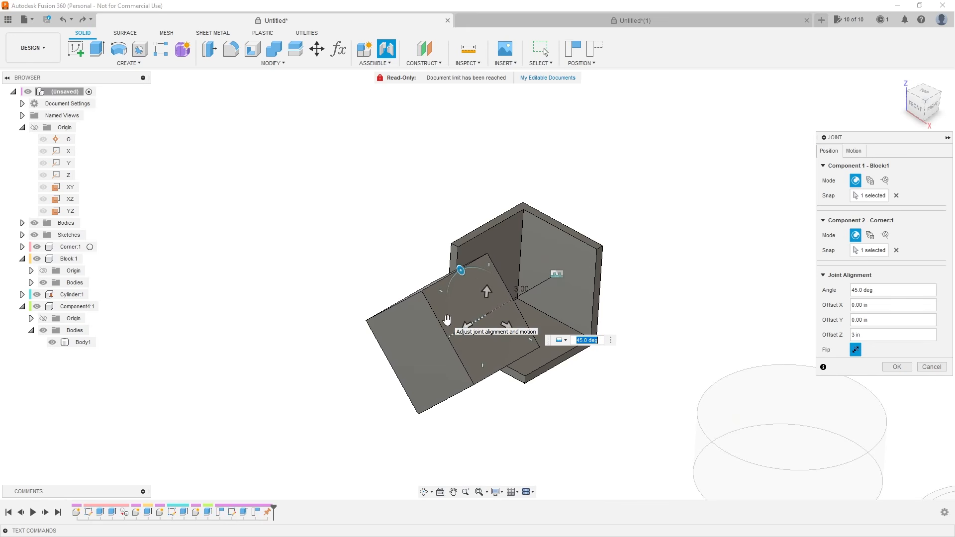
Step: Apply the rotated and offset joint between the Block and the Corner, inspect it, and undo it
middle_click_drag(448, 318, 472, 325, "shift")
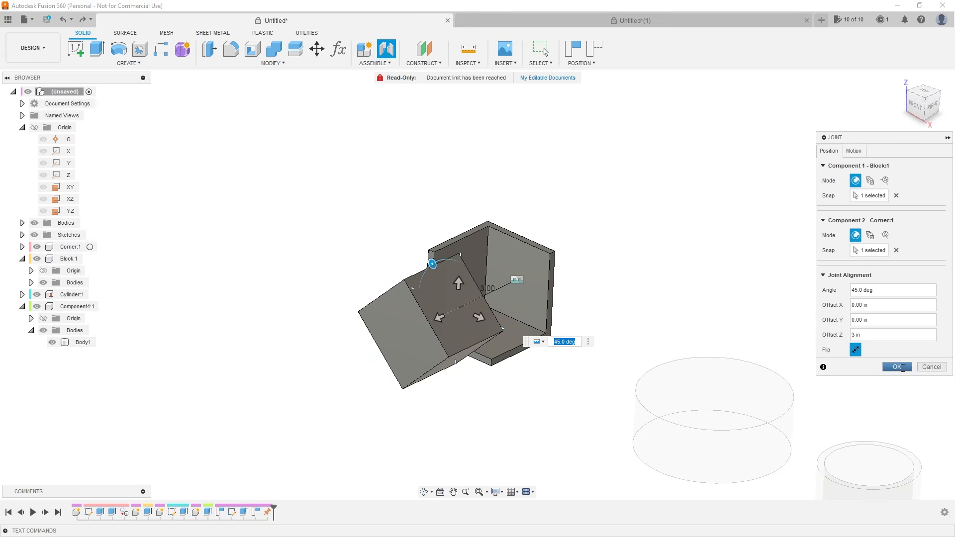
left_click(896, 366)
middle_click_drag(461, 312, 505, 313, "shift")
key("ctrl+z")
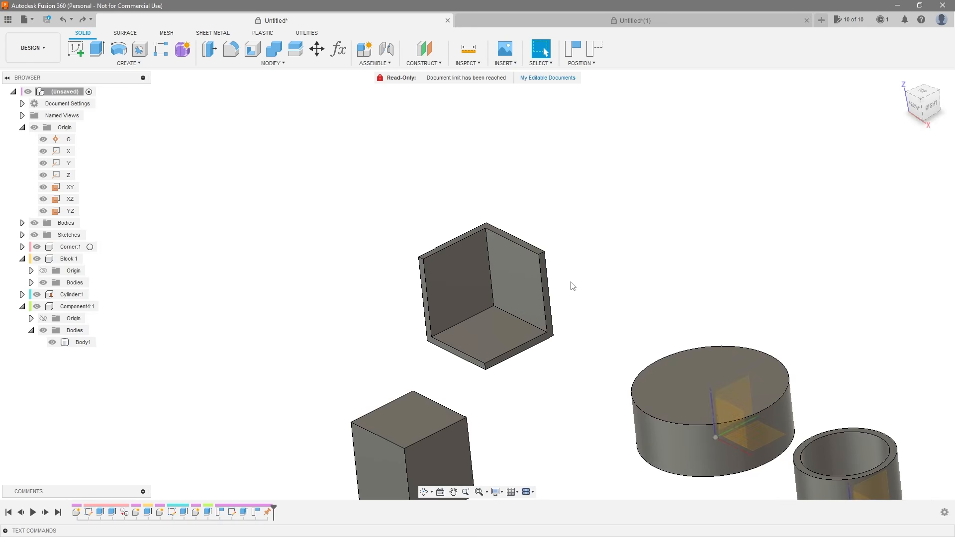
Step: Snap a joint from the center of the Block's rear face to the center of the Corner's rear inner wall
middle_click_drag(597, 273, 524, 380, "shift")
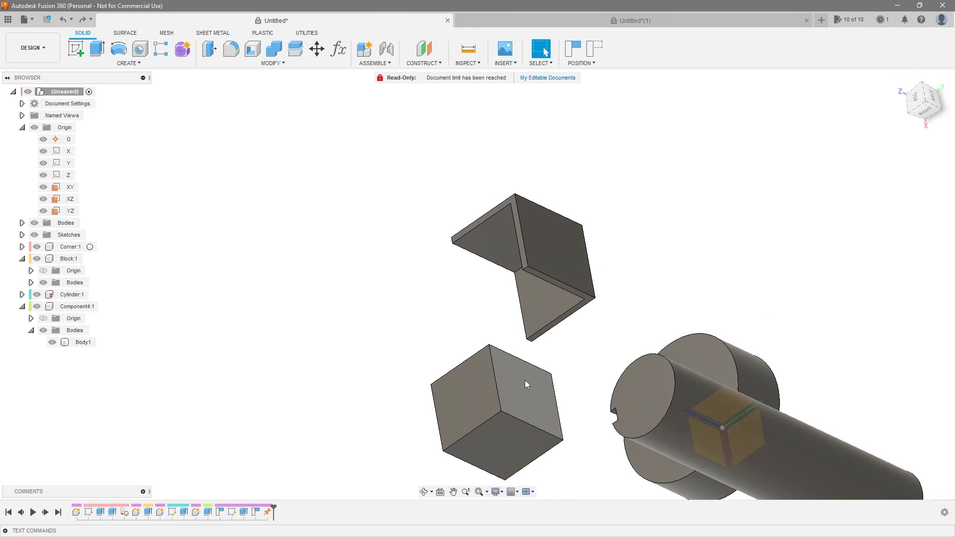
key("j")
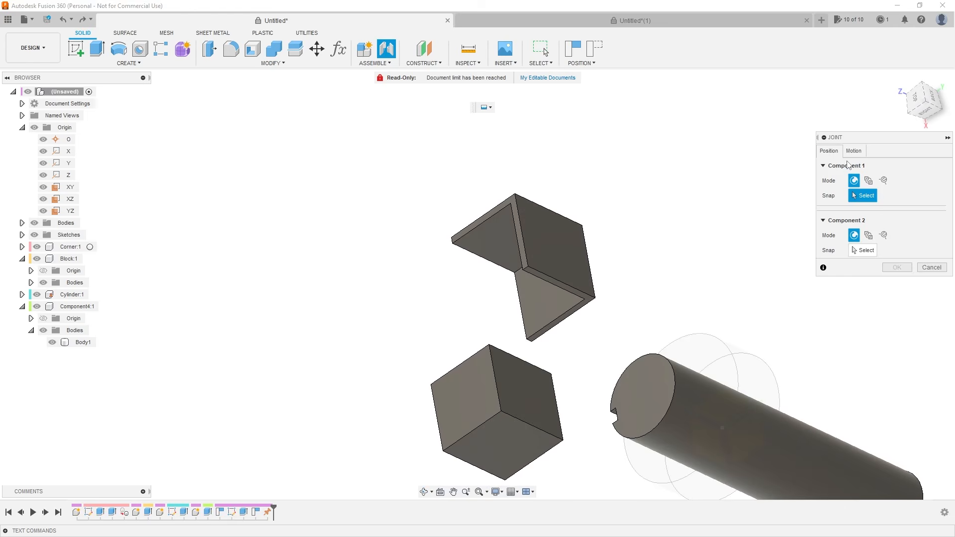
left_click(527, 395)
middle_click_drag(586, 353, 657, 311, "shift")
scroll(382, 403, "up", 3)
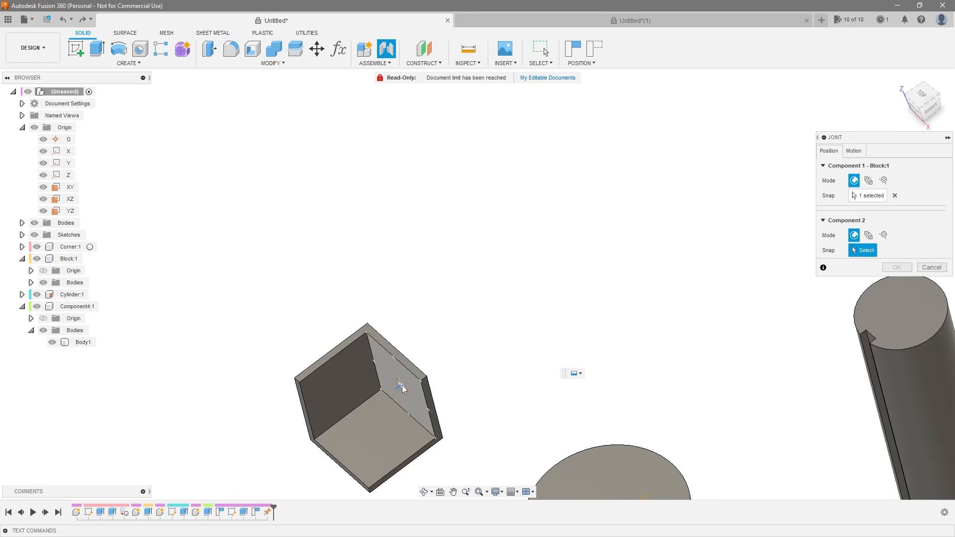
left_click(402, 385)
middle_click_drag(393, 417, 370, 399, "shift")
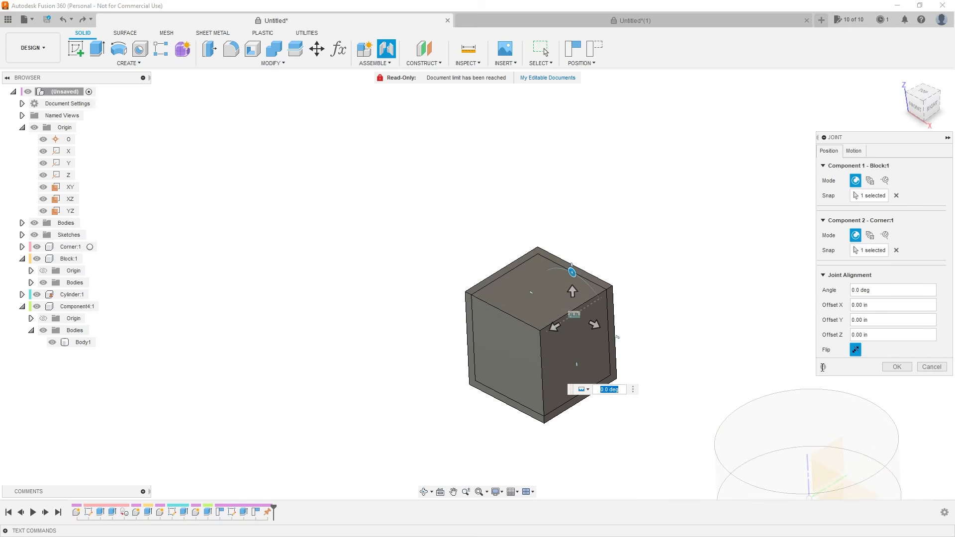
Step: Toggle the joint's Flip option to compare both Block orientations, and clear the joint selections
left_click(855, 351)
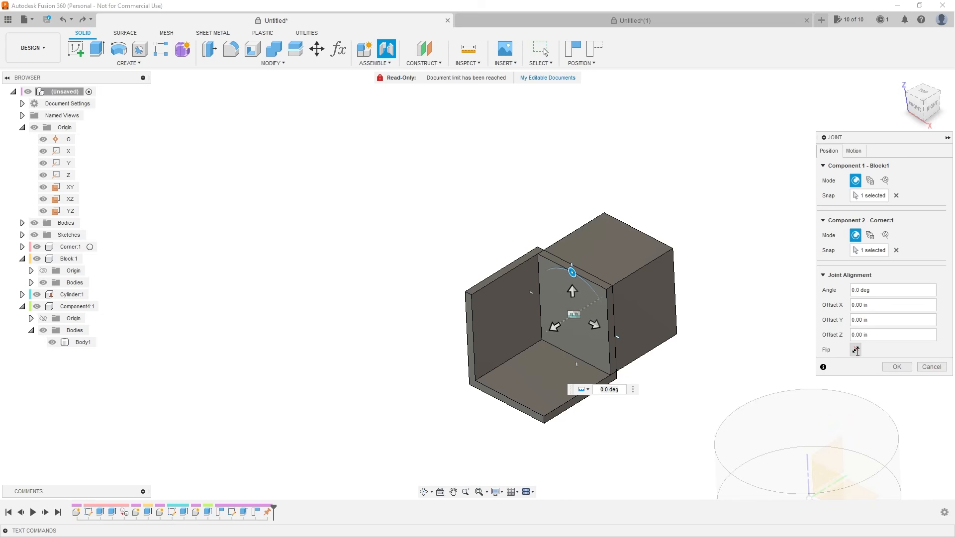
left_click(855, 350)
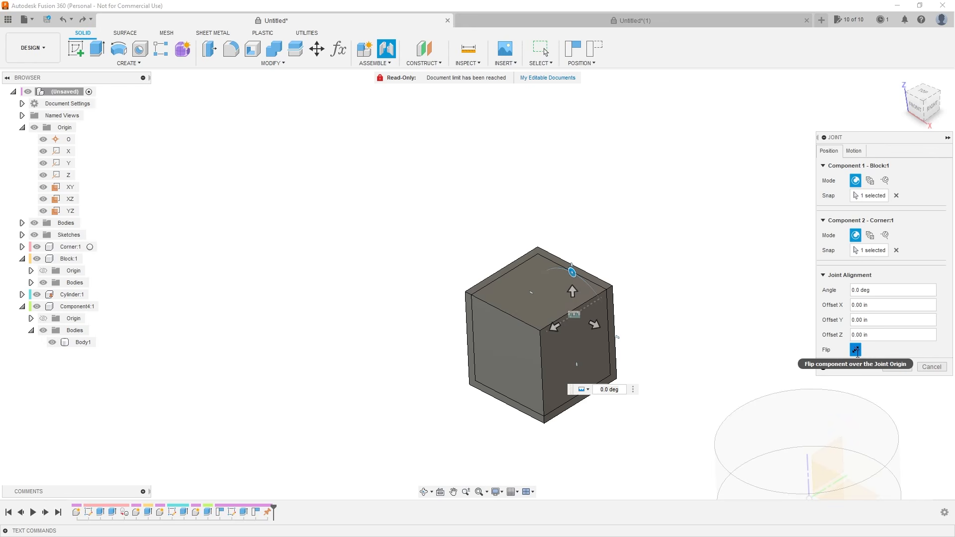
left_click(856, 351)
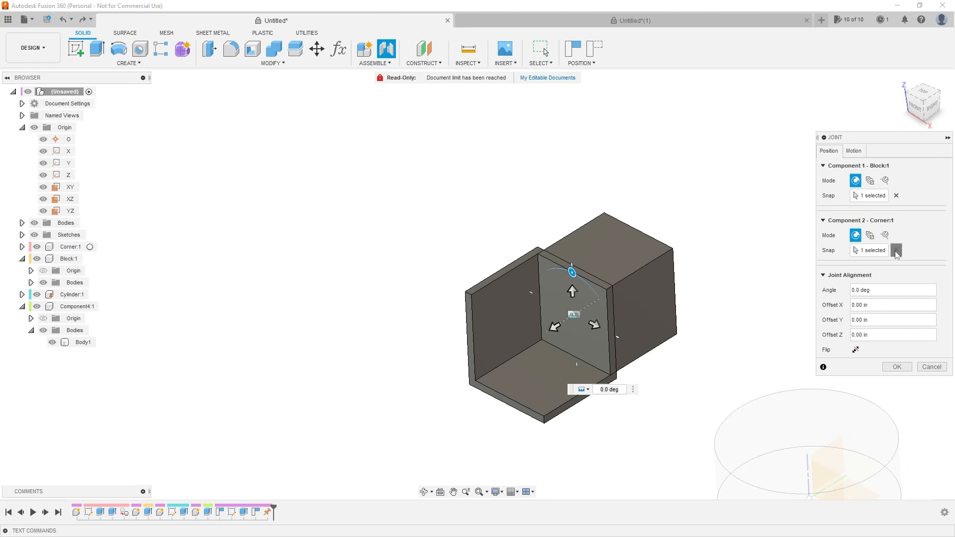
left_click(896, 251)
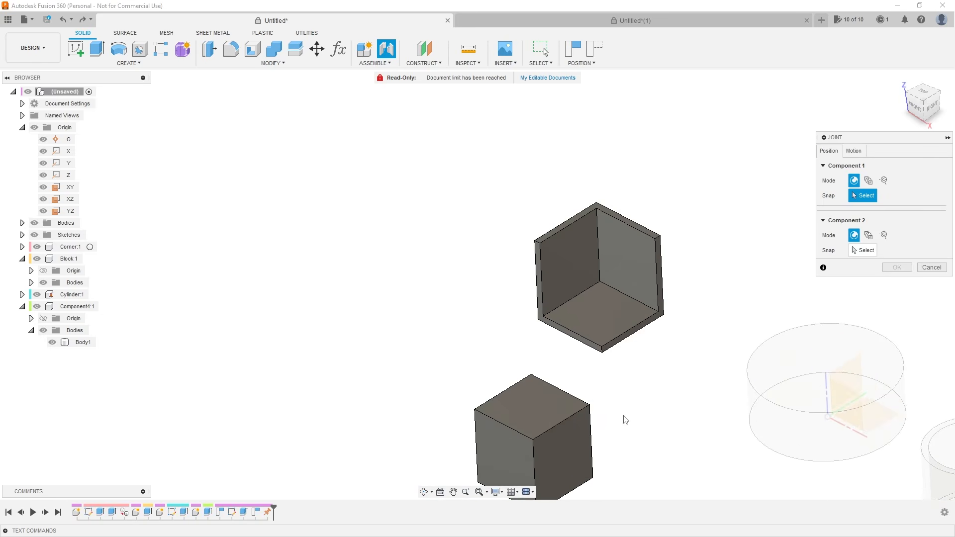
Step: Set the Block's joint origin by two-edge intersection, using its lower left edge and rear left vertical edge
middle_click_drag(625, 420, 646, 378, "shift")
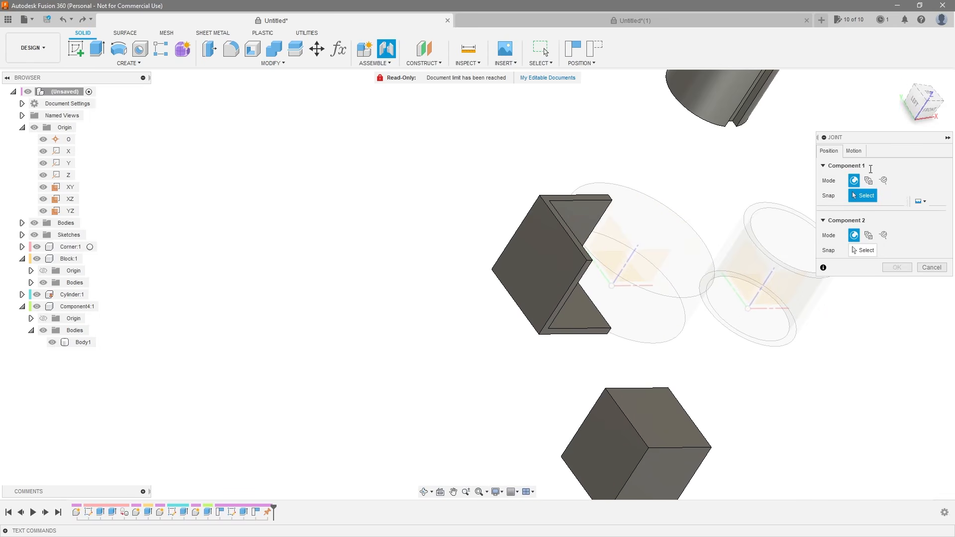
left_click(883, 181)
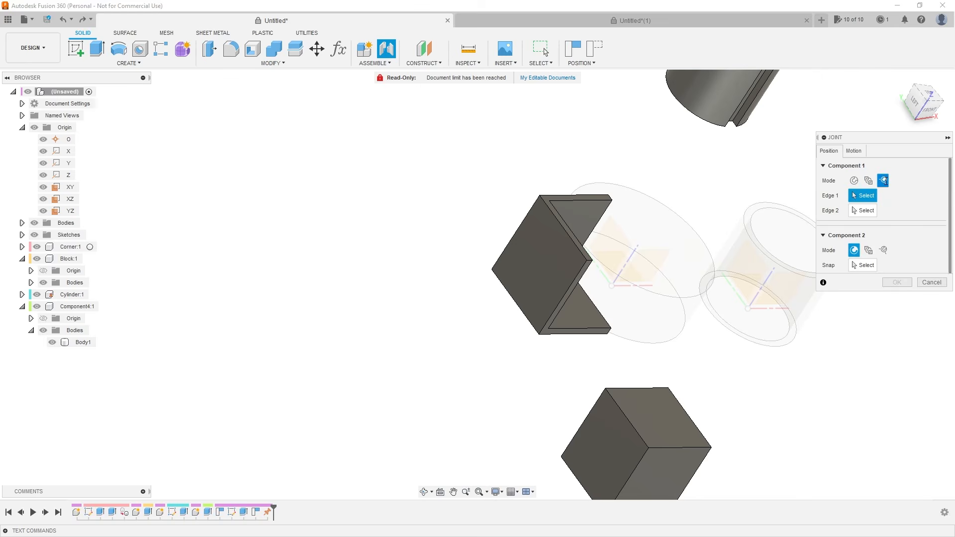
middle_click_drag(603, 464, 589, 405)
scroll(586, 386, "up", 2)
left_click(613, 394)
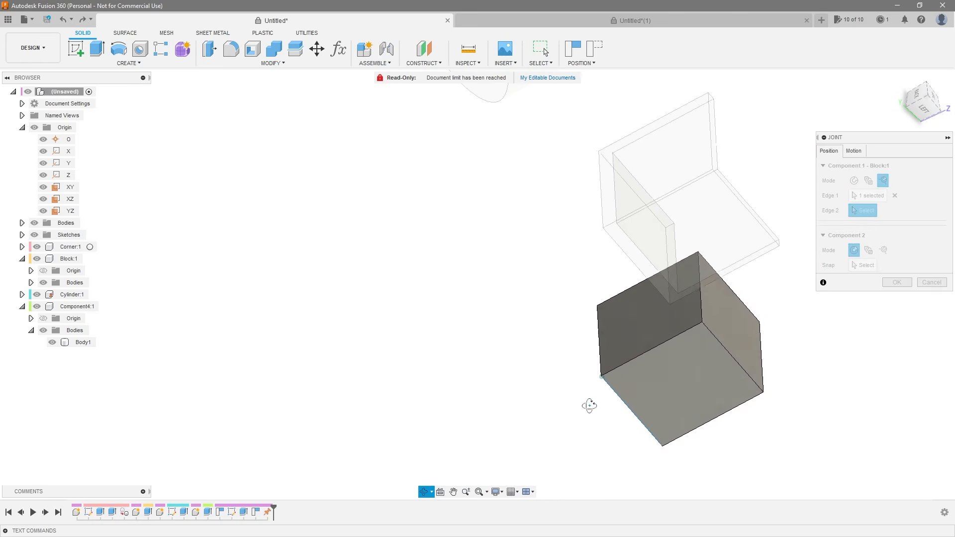
left_click(599, 352)
mouse_move(545, 365)
middle_mouse_down("shift")
mouse_move(486, 341)
mouse_move(542, 358)
middle_mouse_up("shift")
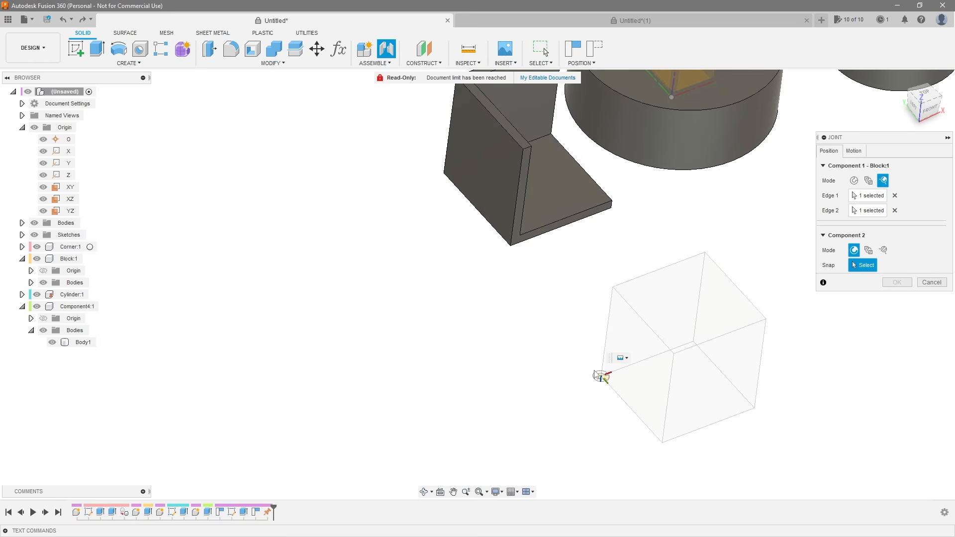
Step: Try snapping the Block's edge-intersection origin to the center of the Corner's inner floor and inspect the orientation
middle_click_drag(576, 407, 501, 400, "shift")
scroll(542, 368, "down", 4)
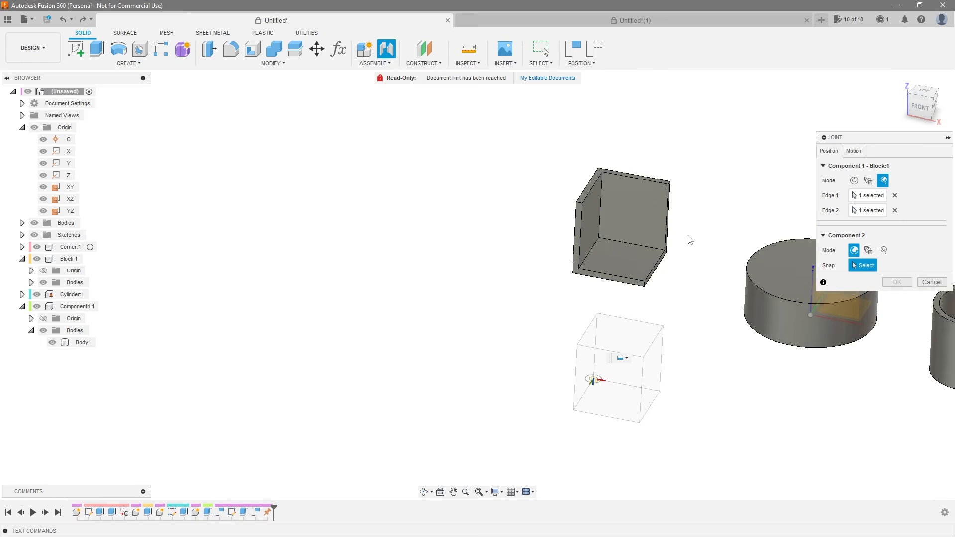
scroll(685, 238, "up", 3)
scroll(674, 279, "up", 1)
middle_click_drag(674, 279, 672, 287, "shift")
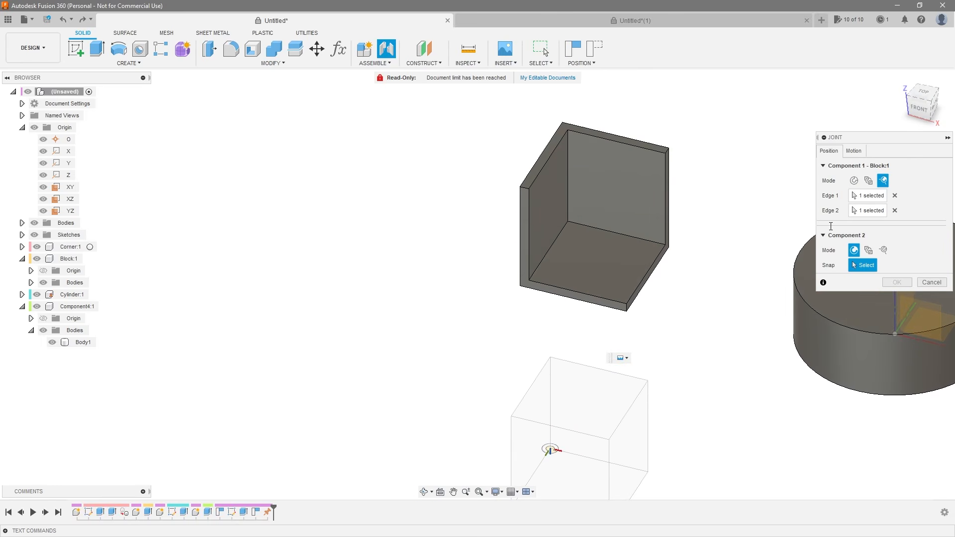
left_click(598, 267)
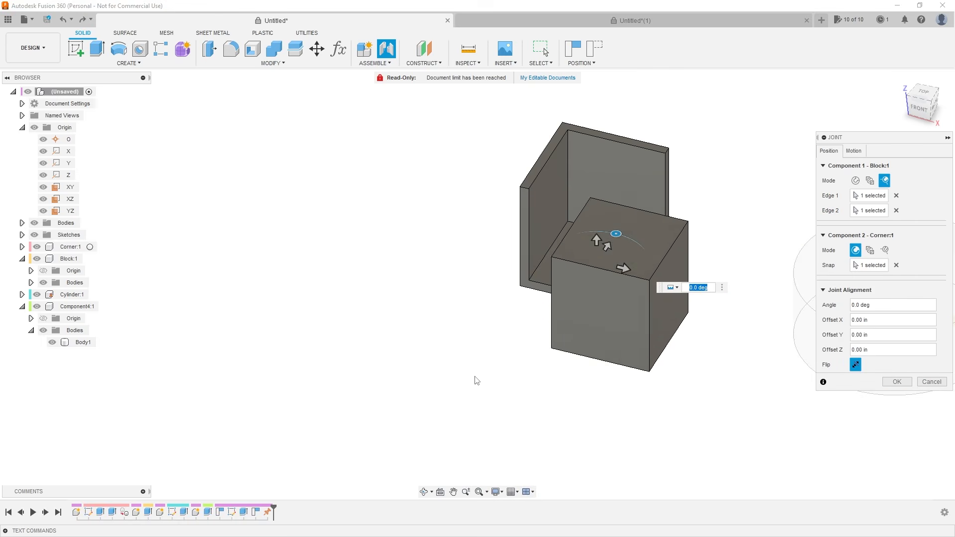
middle_click_drag(473, 379, 531, 360, "shift")
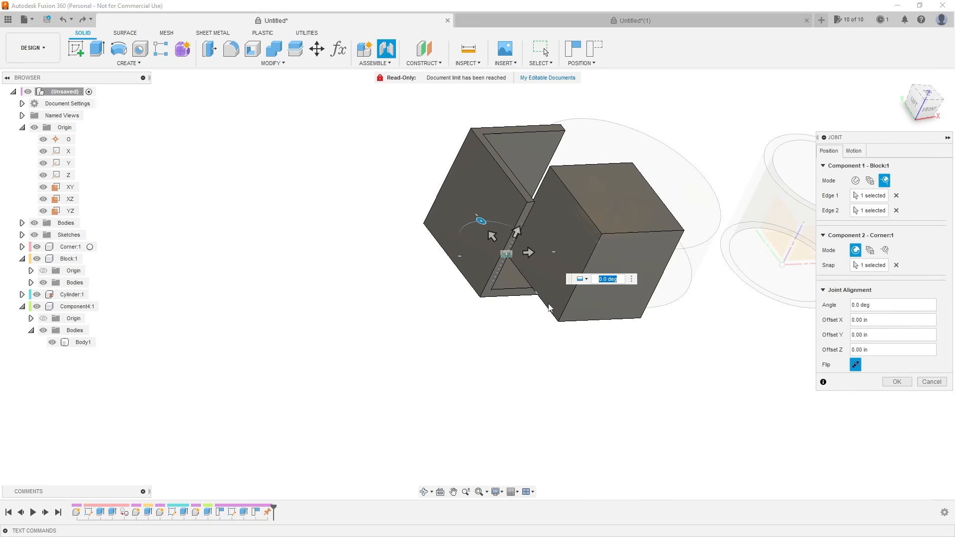
middle_click_drag(549, 311, 480, 318, "shift")
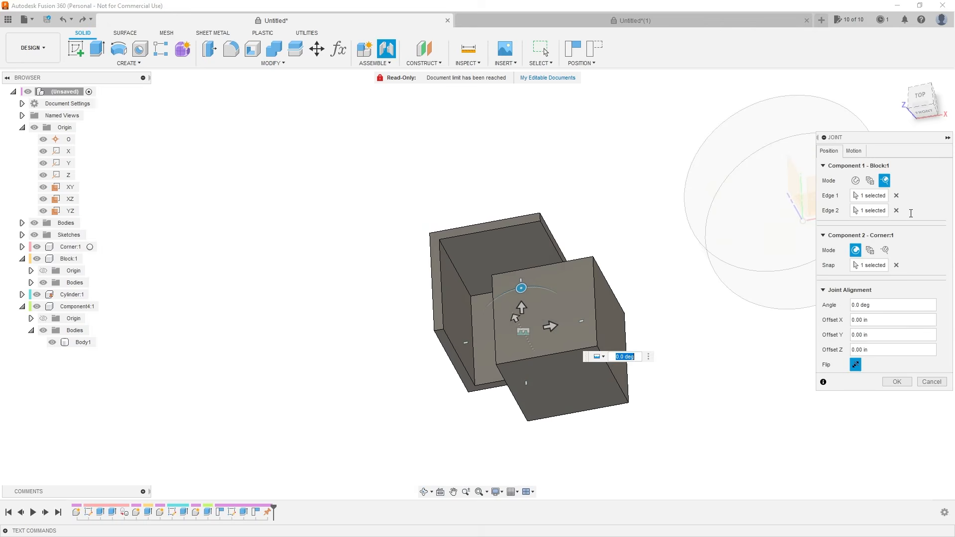
Step: Replace the Corner's snap with its upper rear right corner point and inspect the Block's placement
left_click(895, 265)
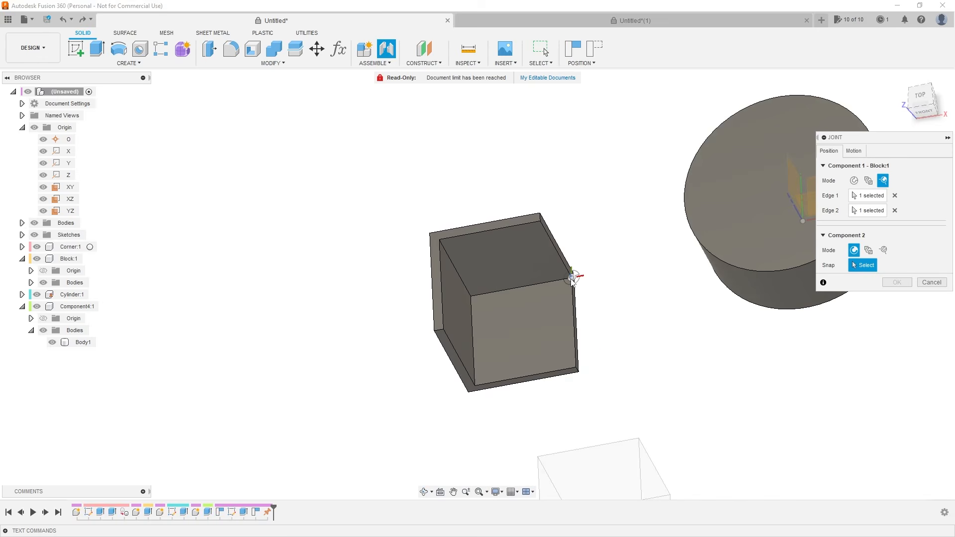
left_click(539, 216)
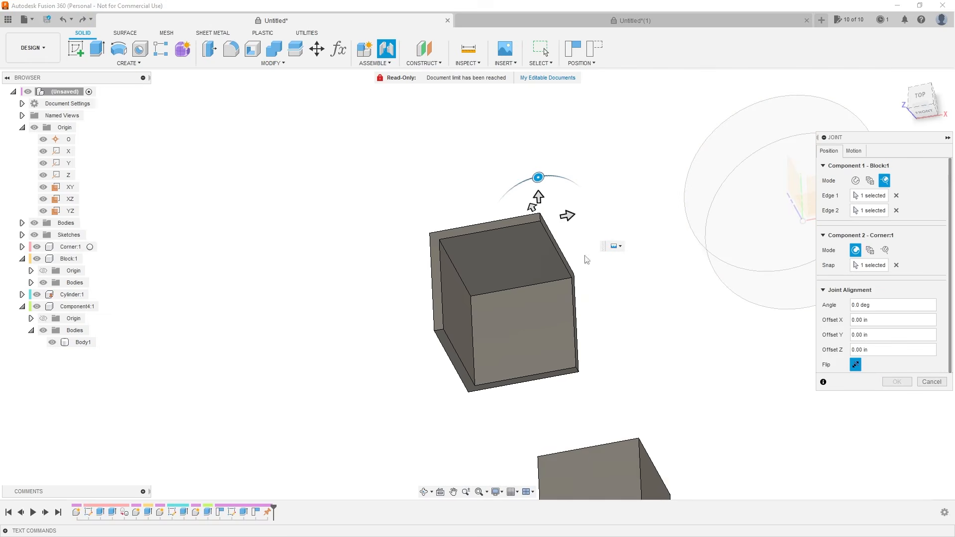
middle_click_drag(677, 323, 710, 275, "shift")
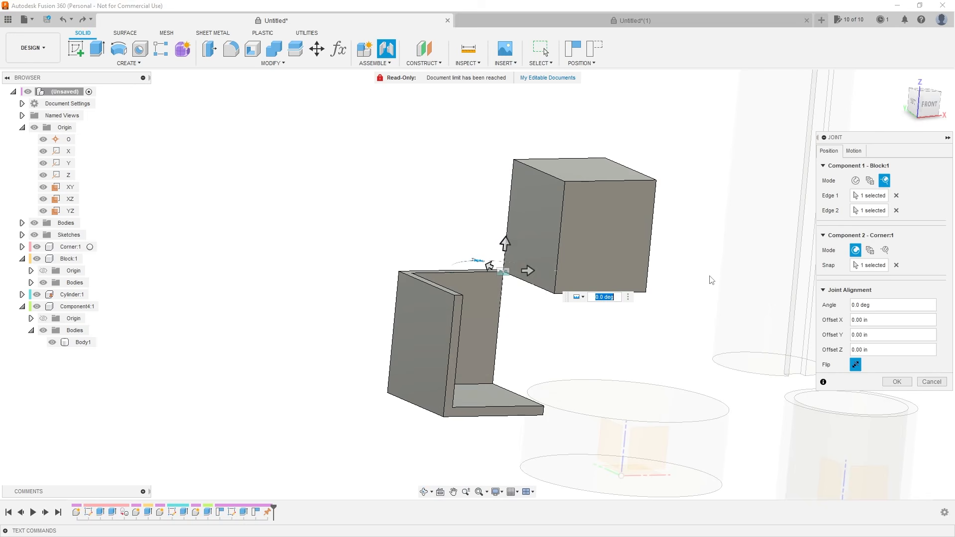
middle_click_drag(685, 308, 800, 248, "shift")
middle_click_drag(681, 254, 671, 230, "shift")
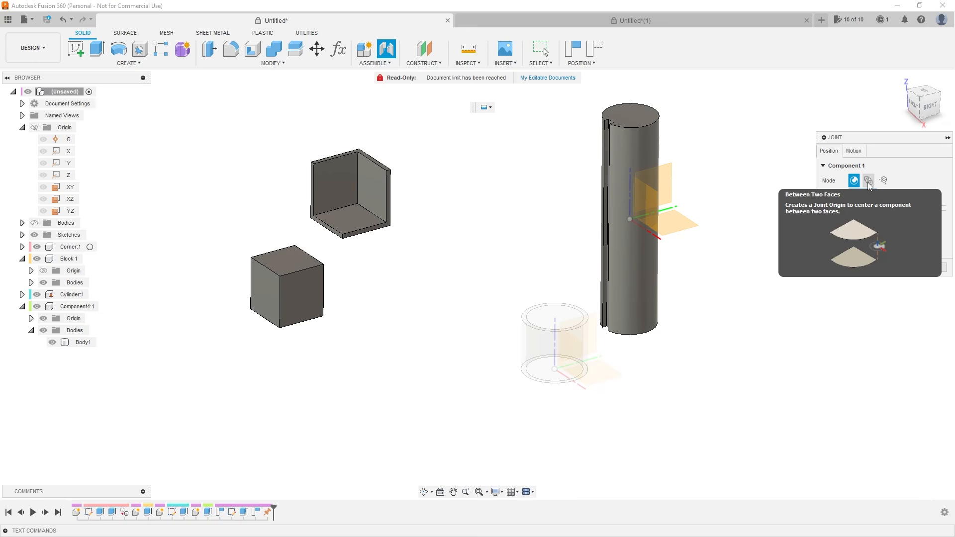
right_click(703, 147)
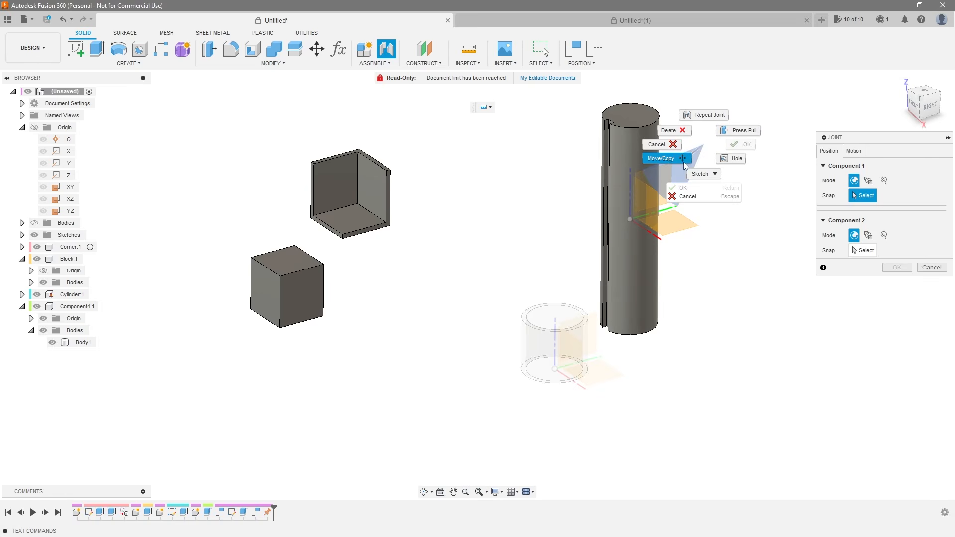
left_click(877, 140)
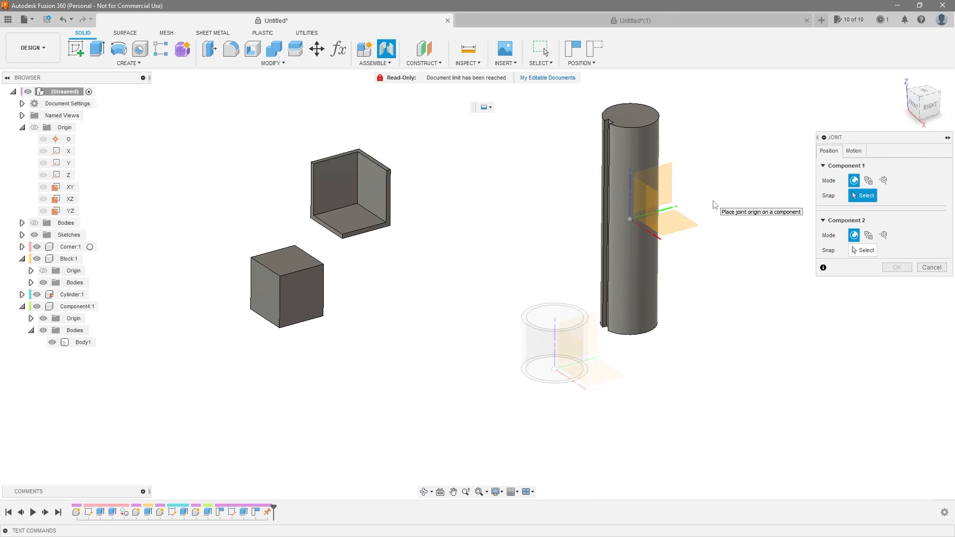
mouse_move(715, 251)
middle_mouse_down("shift")
mouse_move(718, 238)
mouse_move(714, 250)
middle_mouse_up("shift")
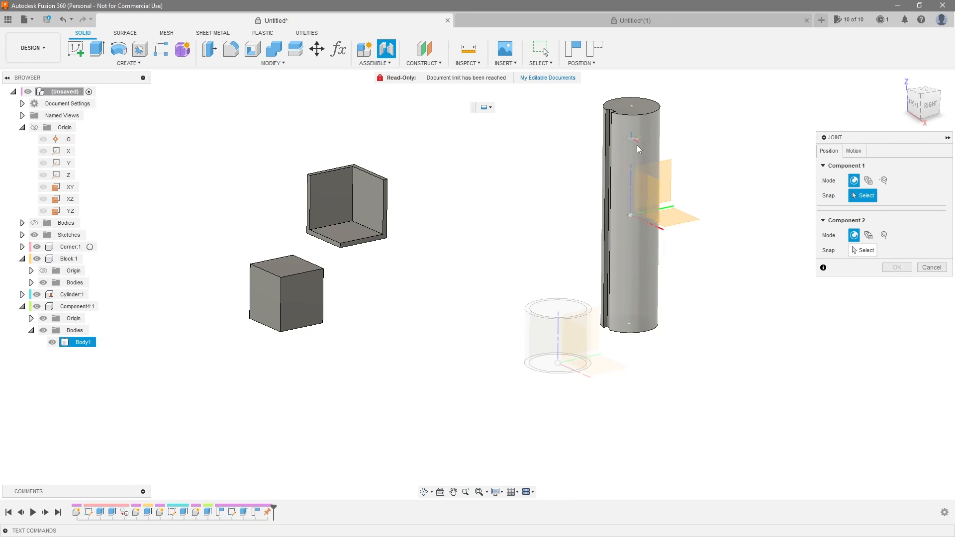
Step: Define the notched shaft's joint origin Between Two Faces, using its top and bottom faces and snapping to its cylindrical side
left_click(869, 180)
middle_click_drag(746, 184, 713, 169, "shift")
left_click(641, 119)
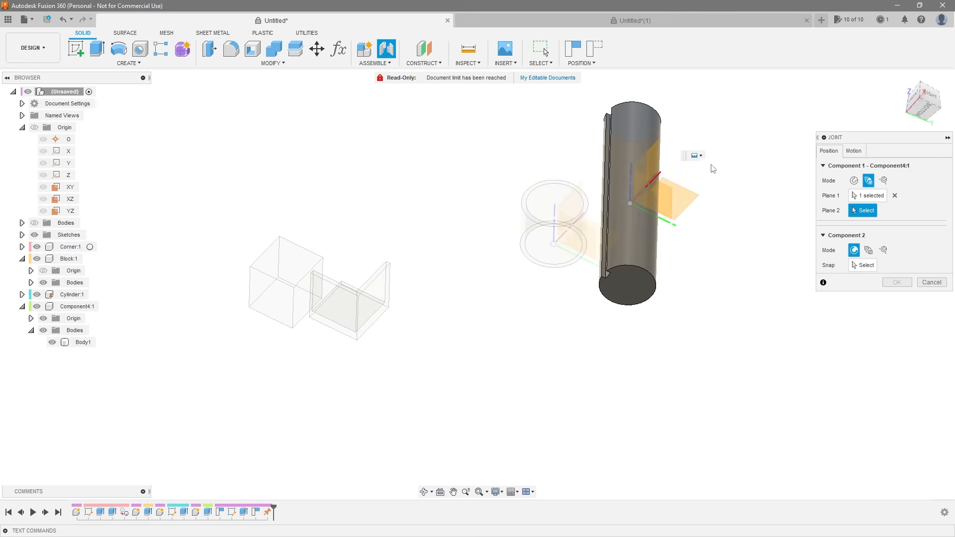
left_click(633, 285)
middle_click_drag(739, 236, 738, 289, "shift")
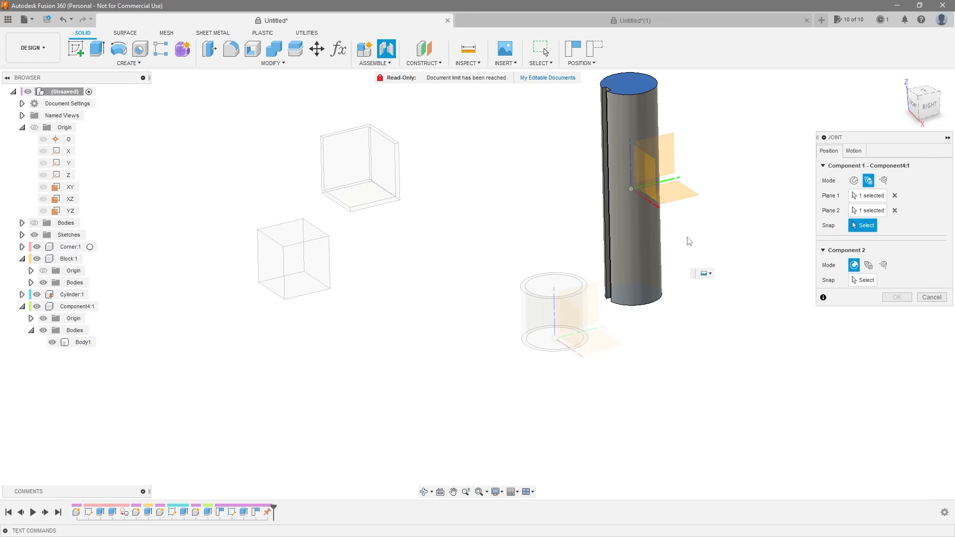
middle_click_drag(628, 238, 632, 269, "shift")
left_click(632, 269)
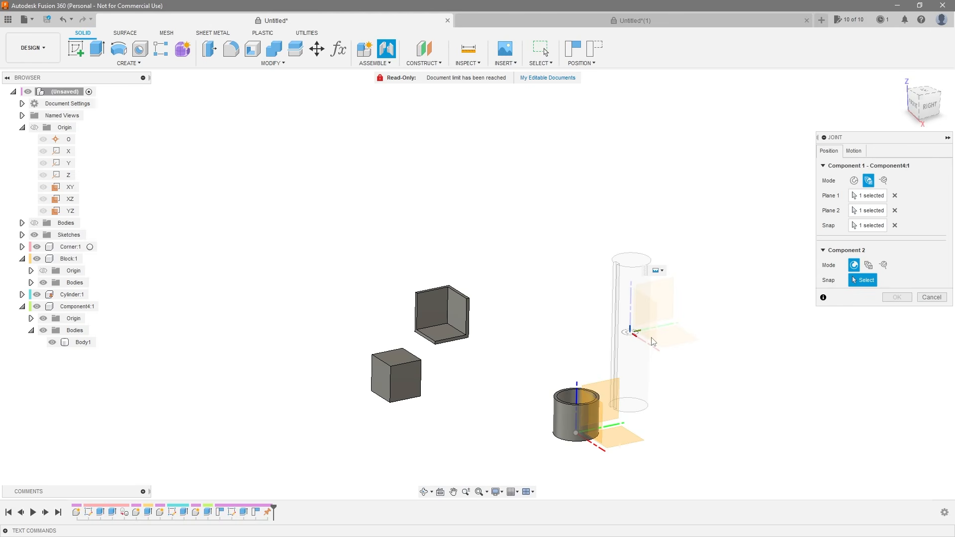
Step: Define the hollow Cylinder's joint origin Between Two Faces, using its two ring faces and a snap on its cylindrical wall, and inspect the alignment
scroll(636, 343, "up", 2)
scroll(647, 368, "down", 1)
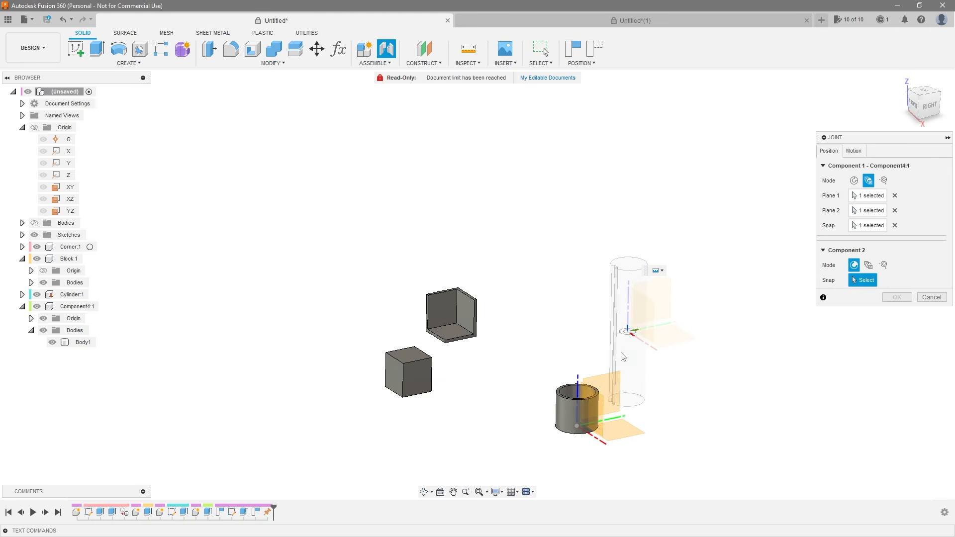
scroll(647, 353, "up", 2)
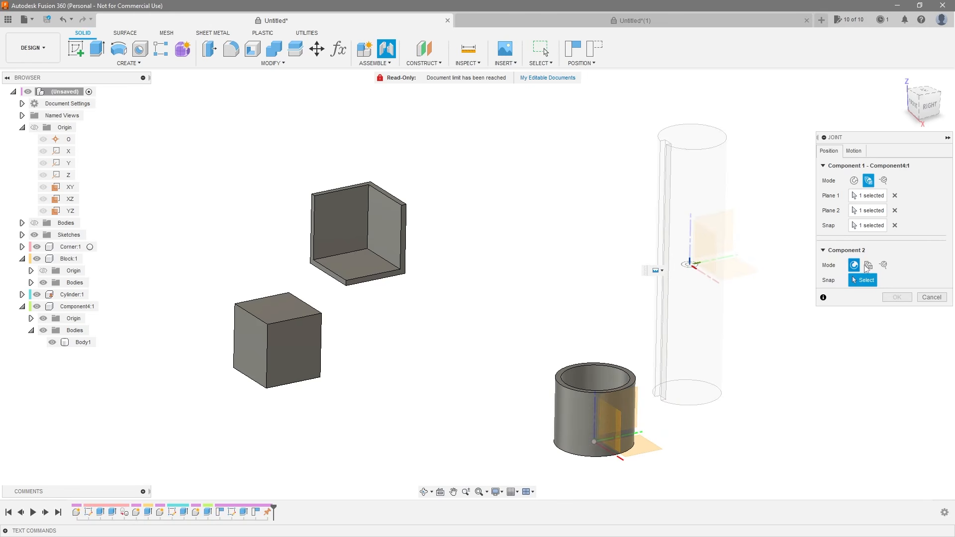
left_click(869, 265)
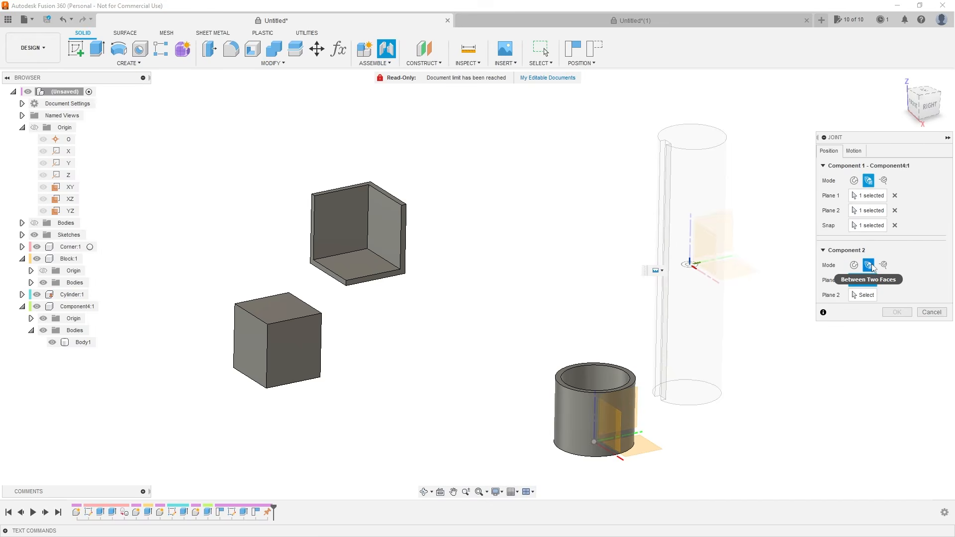
scroll(572, 418, "up", 3)
left_click(555, 356)
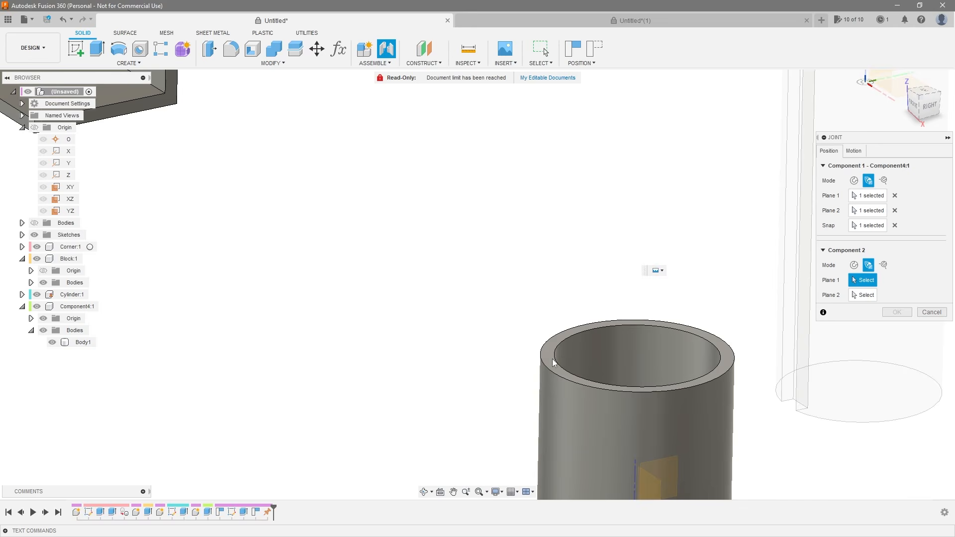
middle_click_drag(555, 356, 531, 450, "shift")
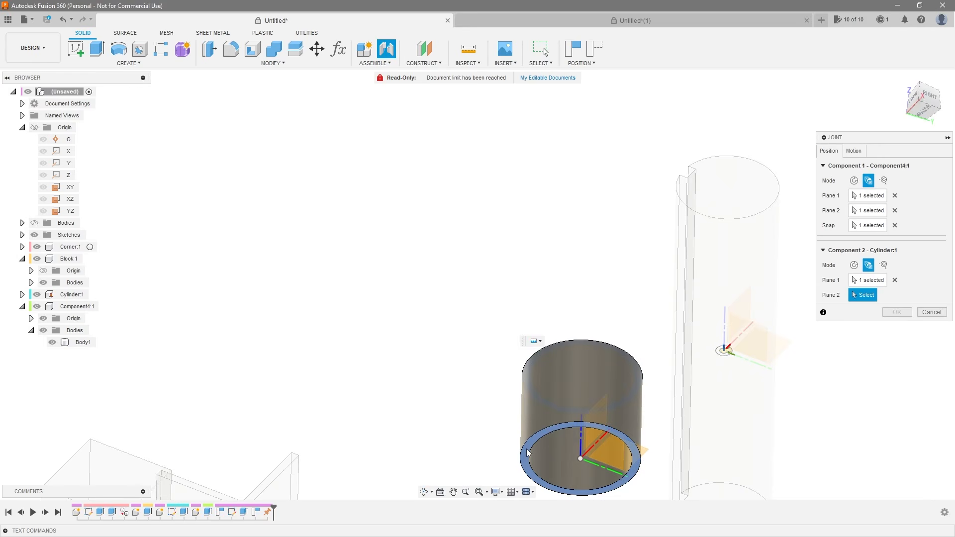
left_click(528, 453)
left_click(532, 404)
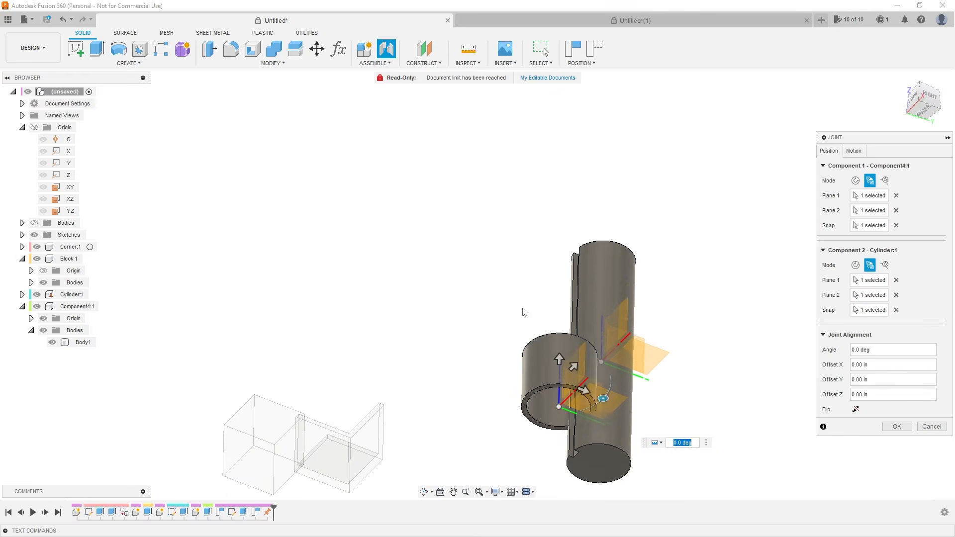
middle_click_drag(524, 312, 567, 450, "shift")
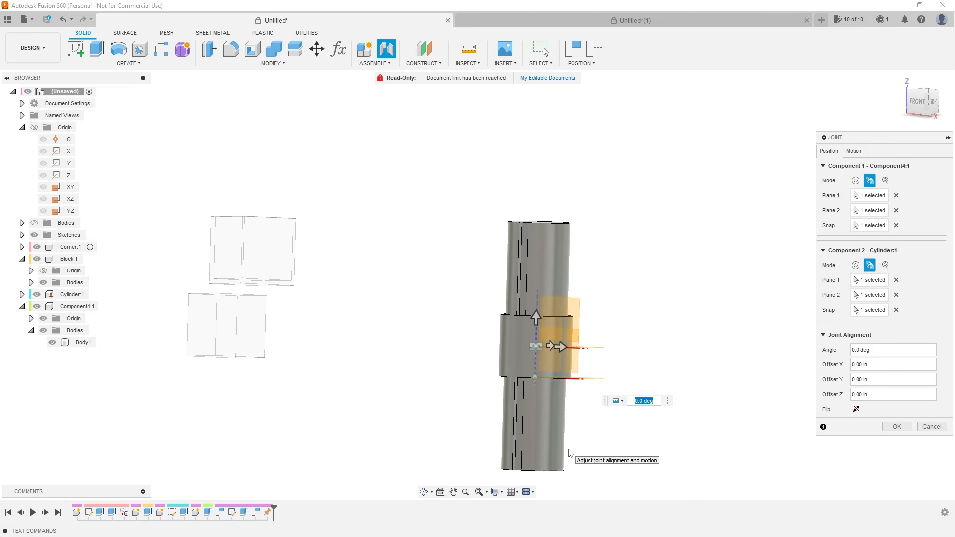
middle_click_drag(589, 417, 566, 431, "shift")
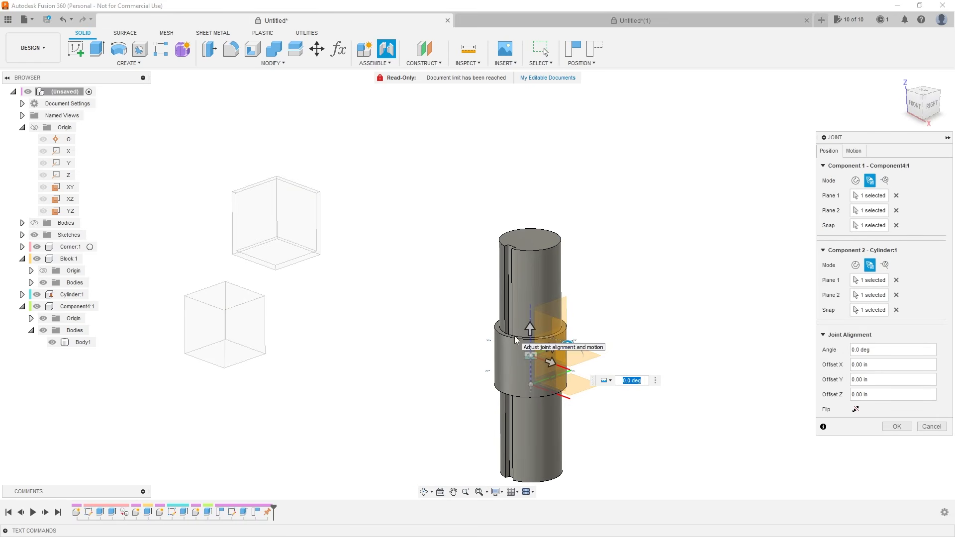
Step: Examine the aligned shaft and Cylinder from several angles and animate the joint's Rigid motion type
middle_click_drag(515, 340, 552, 418, "shift")
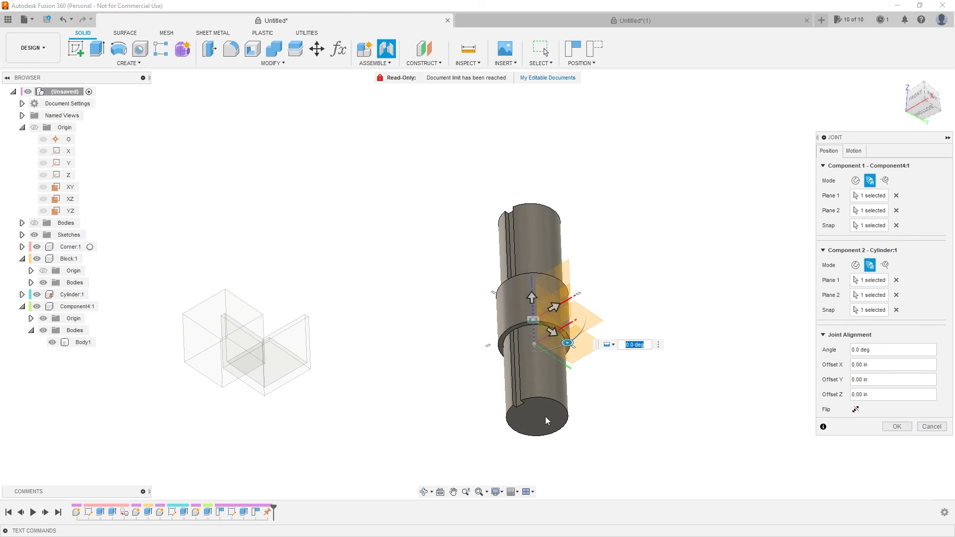
middle_click_drag(512, 336, 510, 380, "shift")
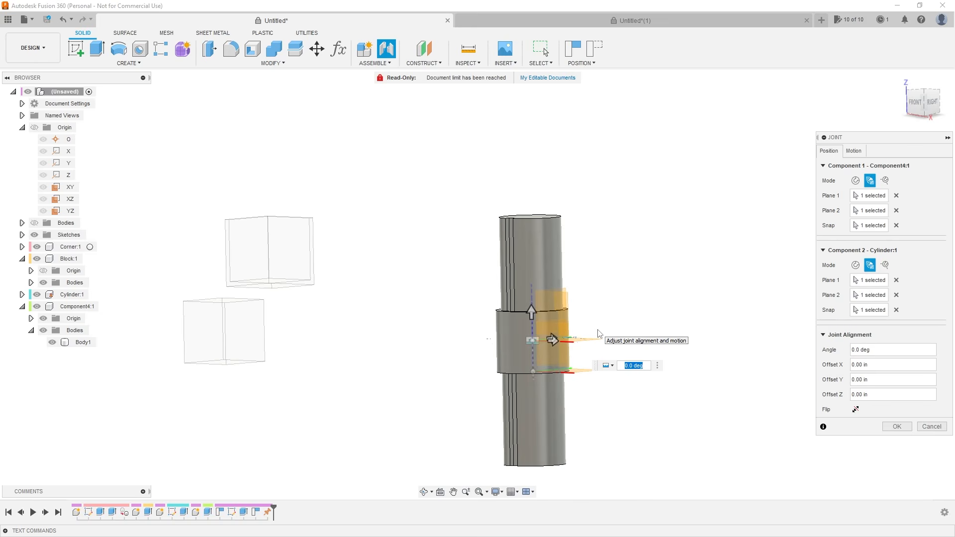
middle_click_drag(599, 333, 572, 335, "shift")
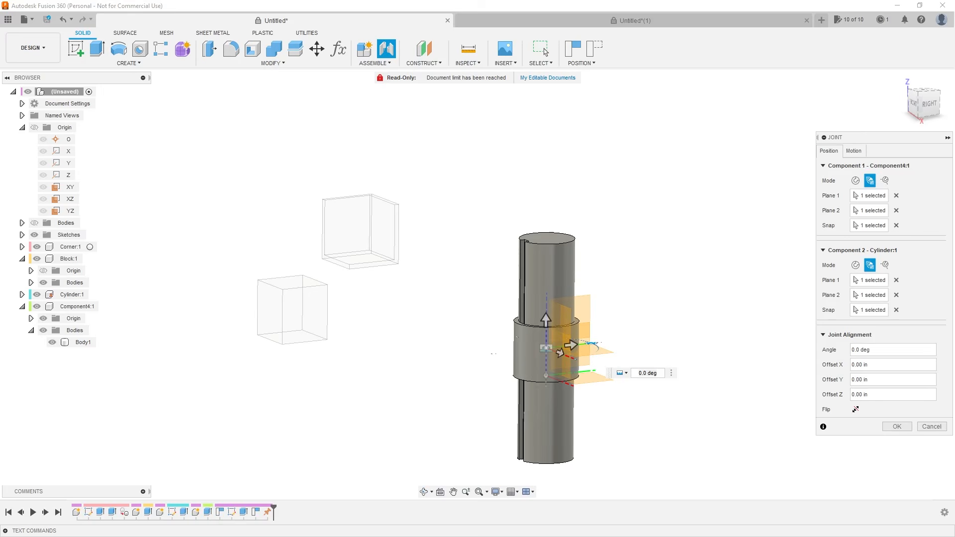
left_click(853, 150)
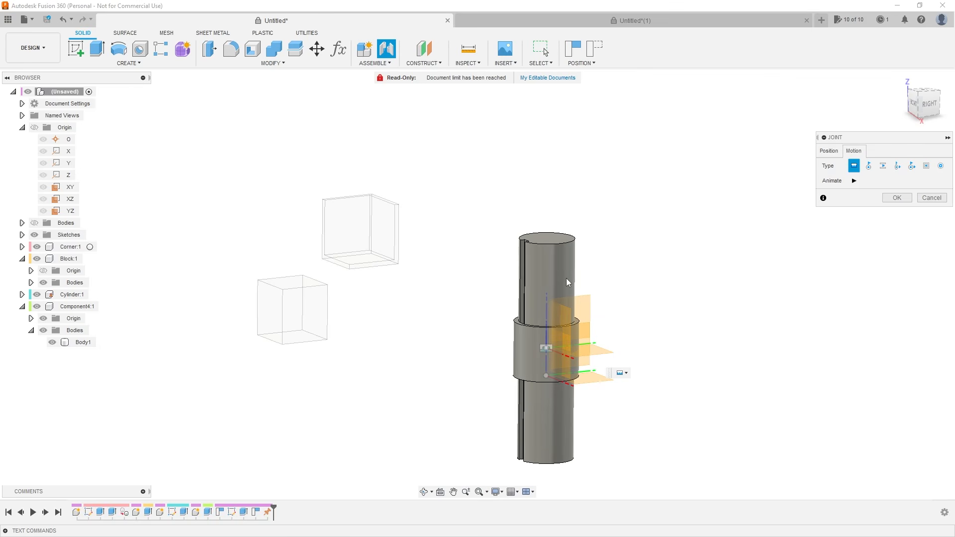
left_click(854, 181)
left_click(854, 181)
left_click(854, 181)
left_click(854, 181)
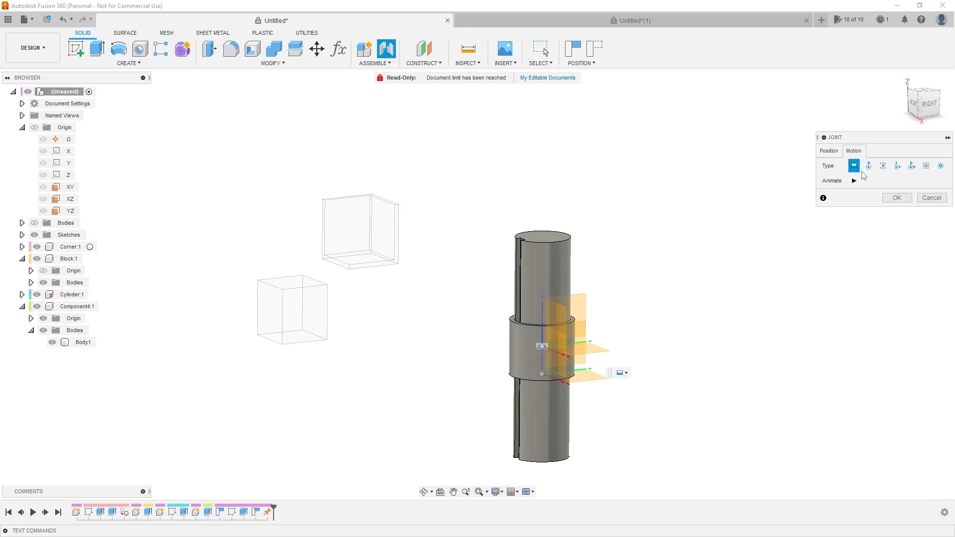
middle_click_drag(541, 260, 545, 280, "shift")
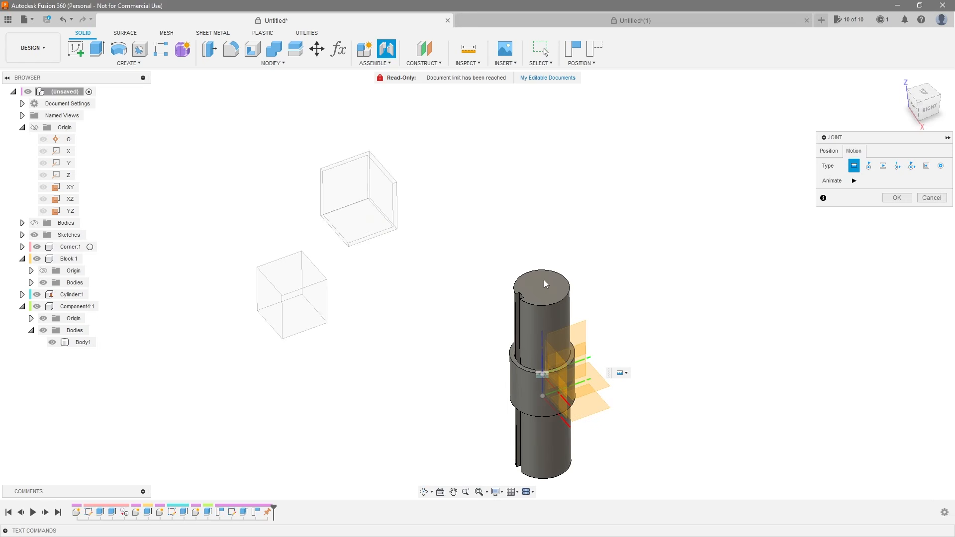
Step: Switch the joint's motion type to Revolute and try rotation about the X Axis and the Y Axis
left_click(869, 165)
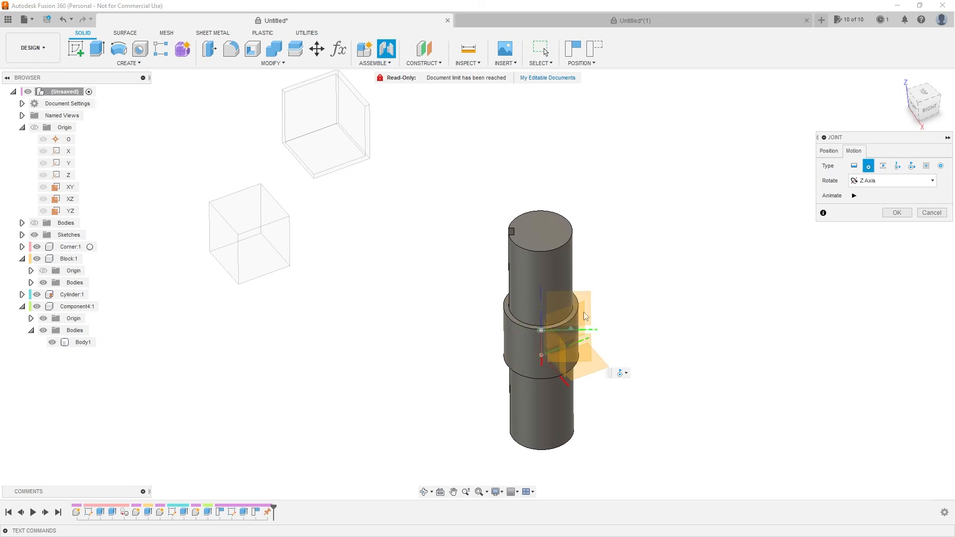
left_click(875, 181)
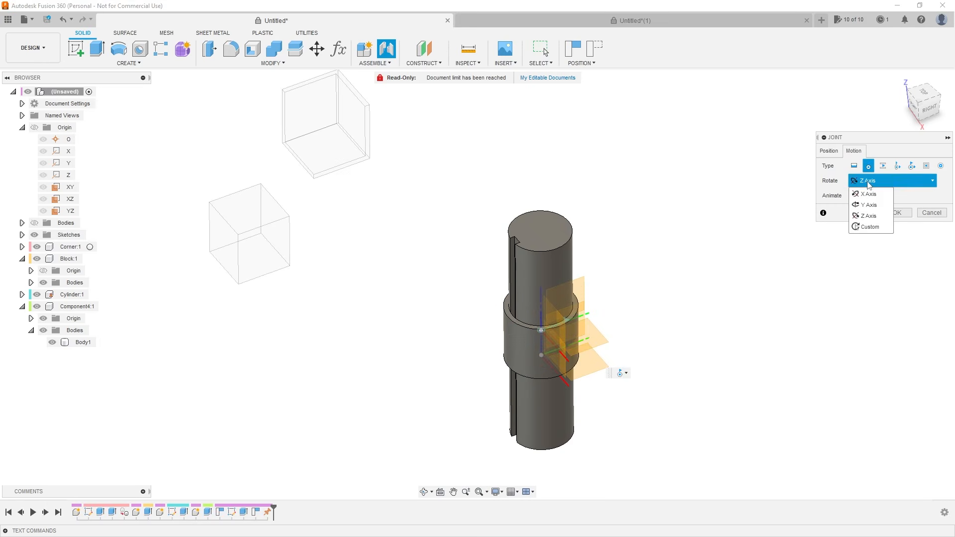
left_click(870, 194)
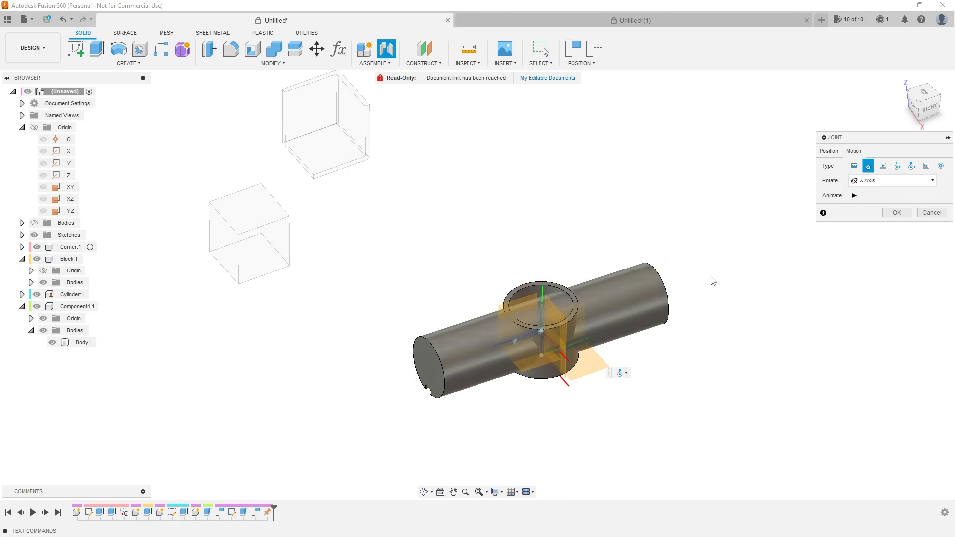
left_click(875, 181)
left_click(871, 207)
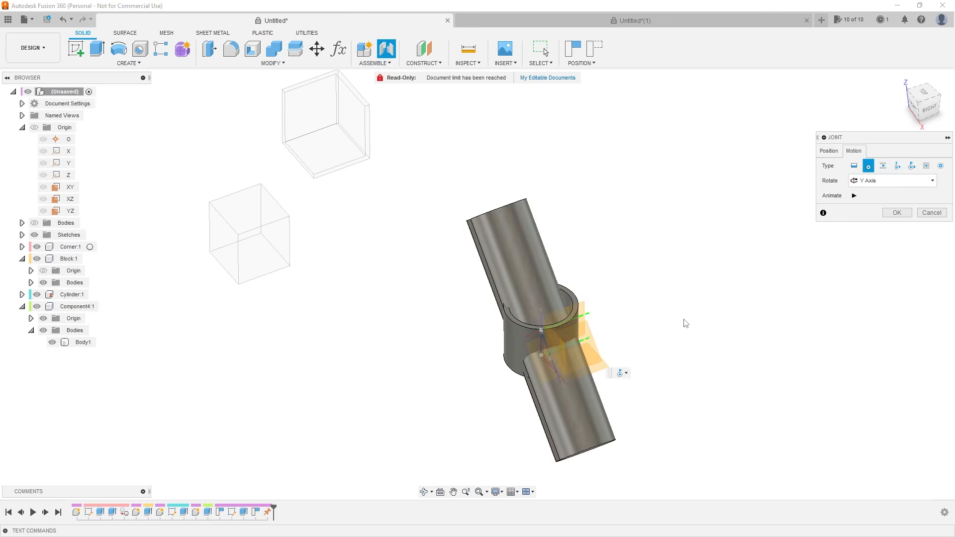
Step: Set the Revolute rotation to the Z Axis and look through the remaining axis options
left_click(876, 181)
left_click(864, 216)
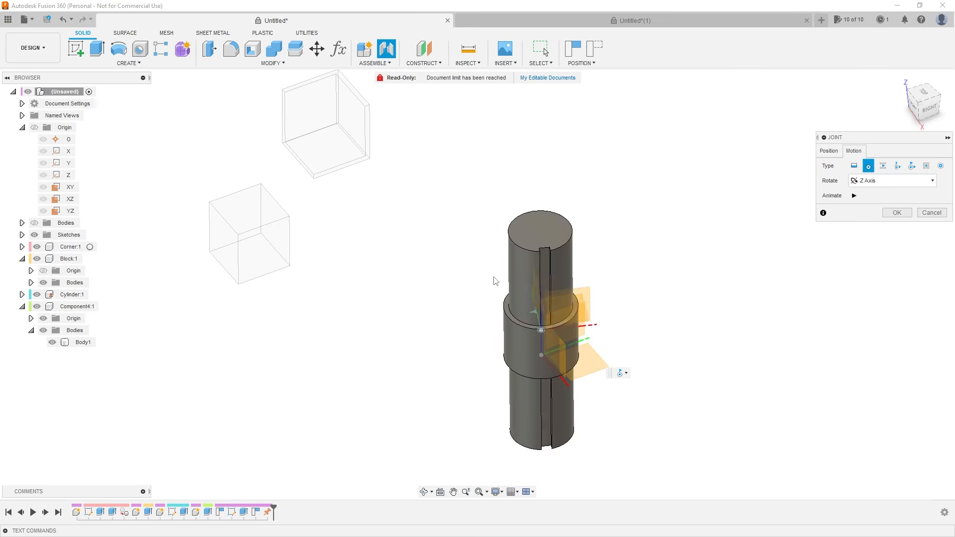
left_click(869, 181)
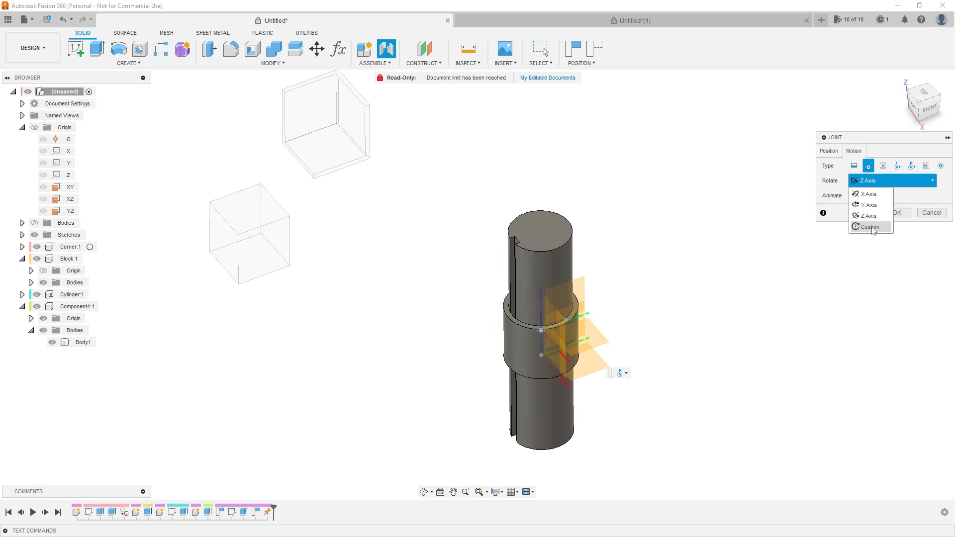
left_click(916, 200)
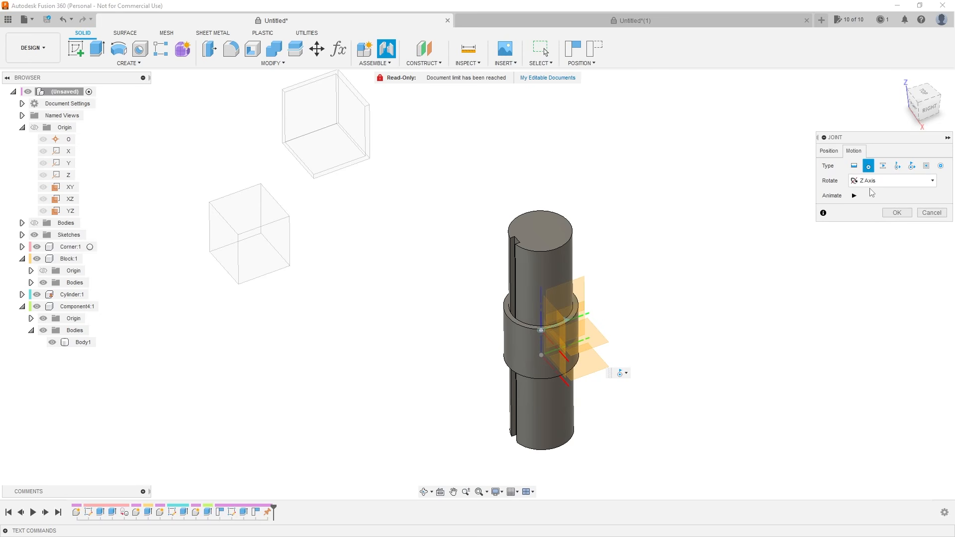
Step: Change the motion type to Slider along the Z Axis, preview it, and create the joint between the shaft and the Cylinder
middle_click_drag(667, 290, 691, 274, "shift")
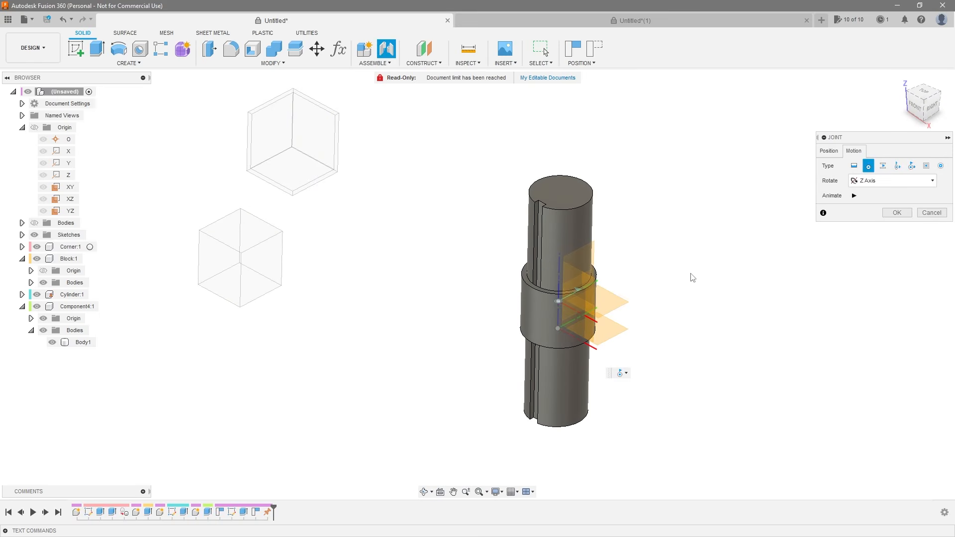
left_click(882, 166)
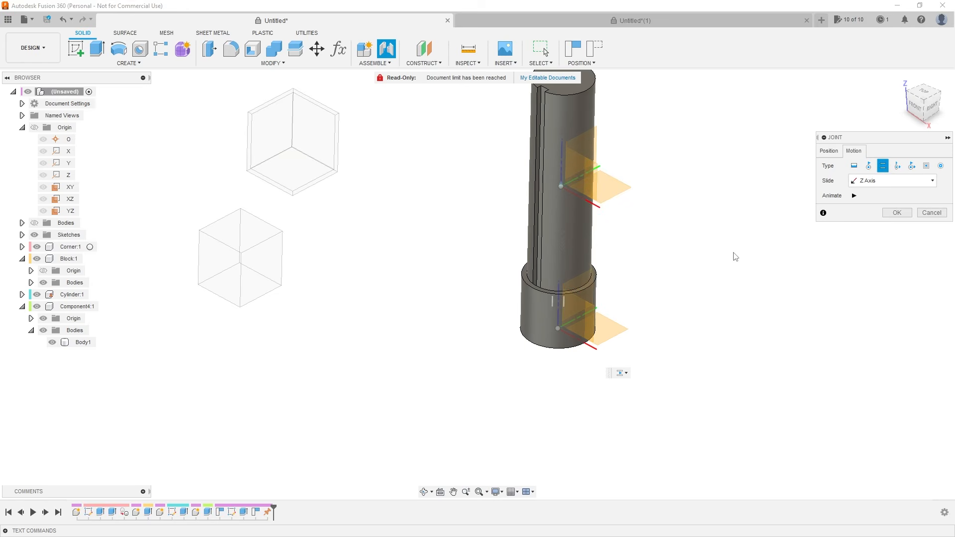
middle_click_drag(711, 273, 662, 264, "shift")
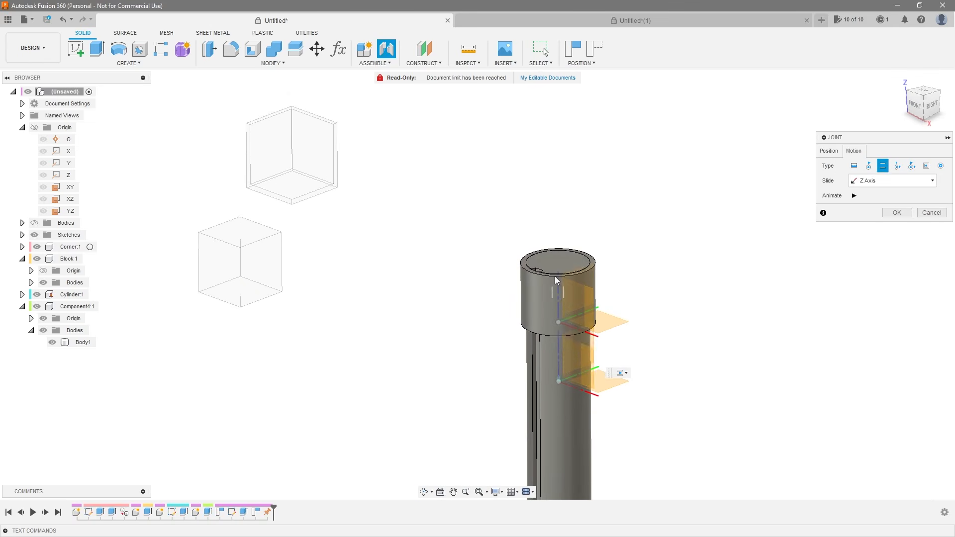
left_click(896, 213)
Step: Examine the fit between the notched shaft and the hollow Cylinder from above and below
middle_click_drag(684, 307, 575, 276, "shift")
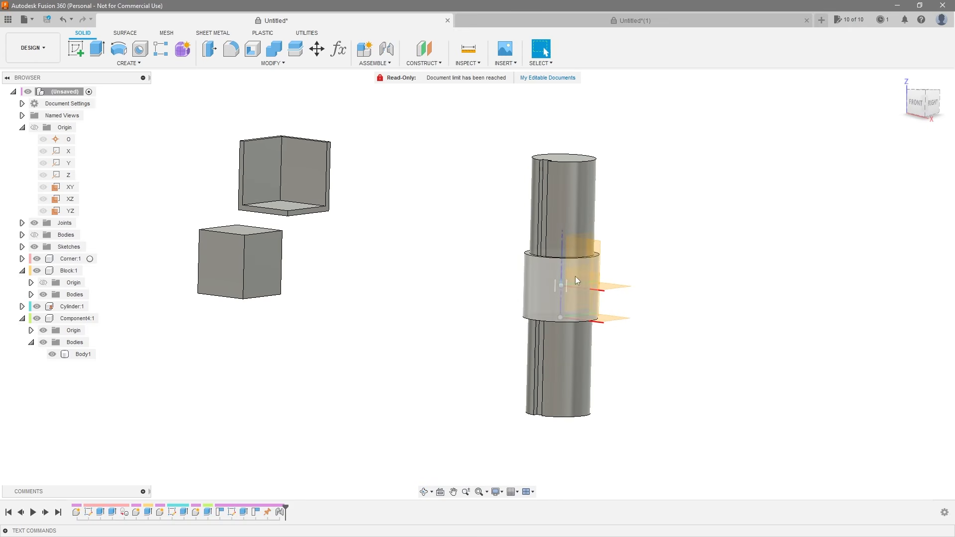
scroll(529, 267, "up", 6)
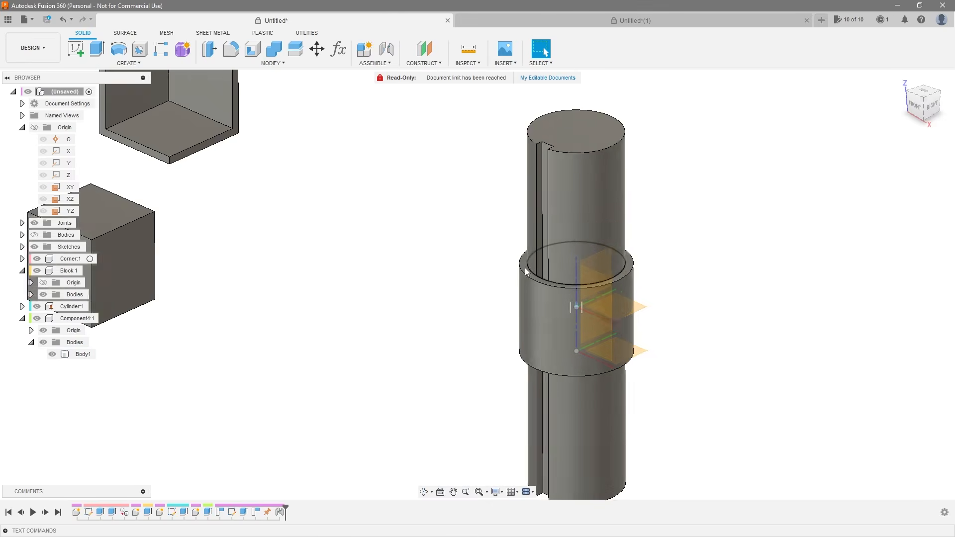
scroll(536, 390, "down", 3)
middle_click_drag(536, 390, 534, 346, "shift")
left_click(530, 344)
scroll(531, 344, "up", 3)
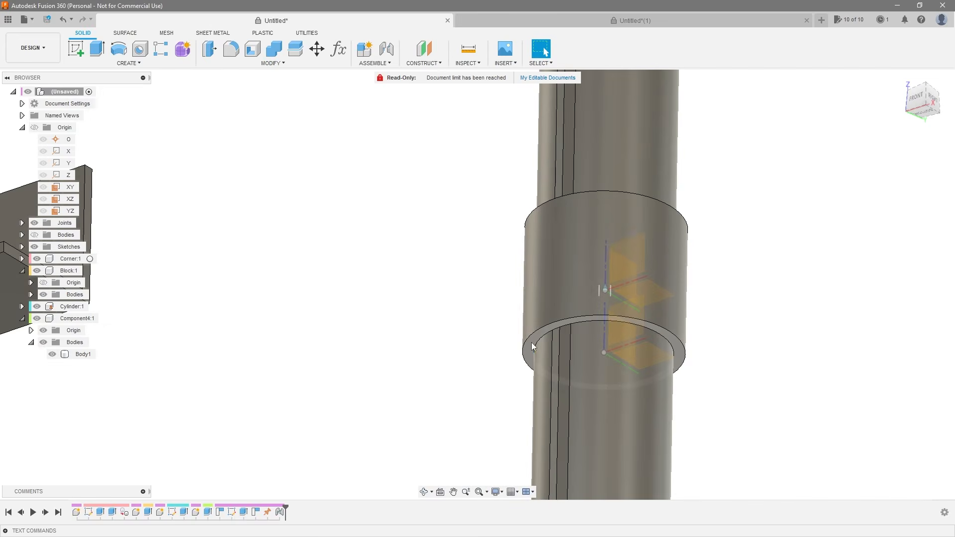
scroll(531, 344, "down", 4)
left_click(577, 460)
middle_click_drag(688, 315, 687, 356, "shift")
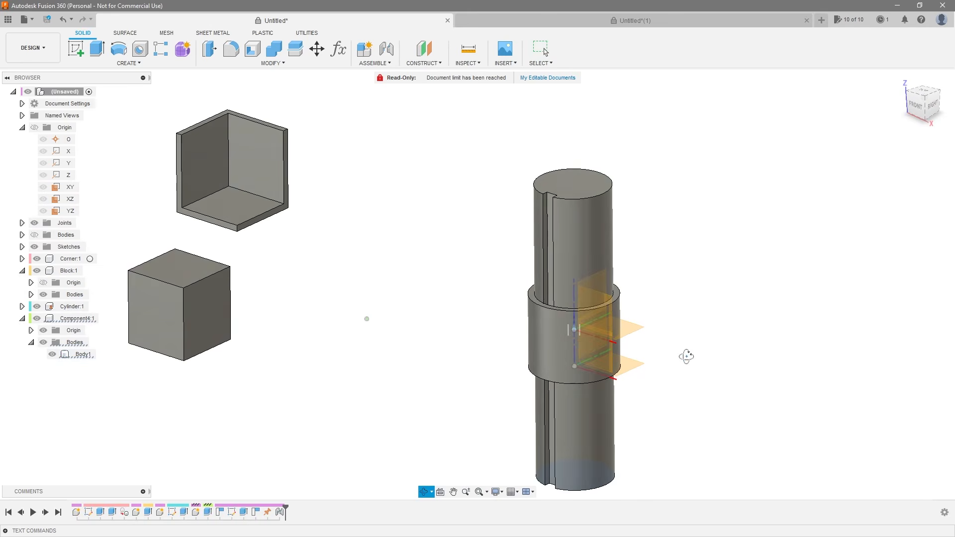
Step: Slide the shaft about 9.72 in up out of the Cylinder and return it to its starting position through the joint value
left_click_drag(583, 258, 598, 151)
scroll(593, 357, "down", 3)
scroll(592, 357, "down", 1)
left_click_drag(585, 306, 600, 223)
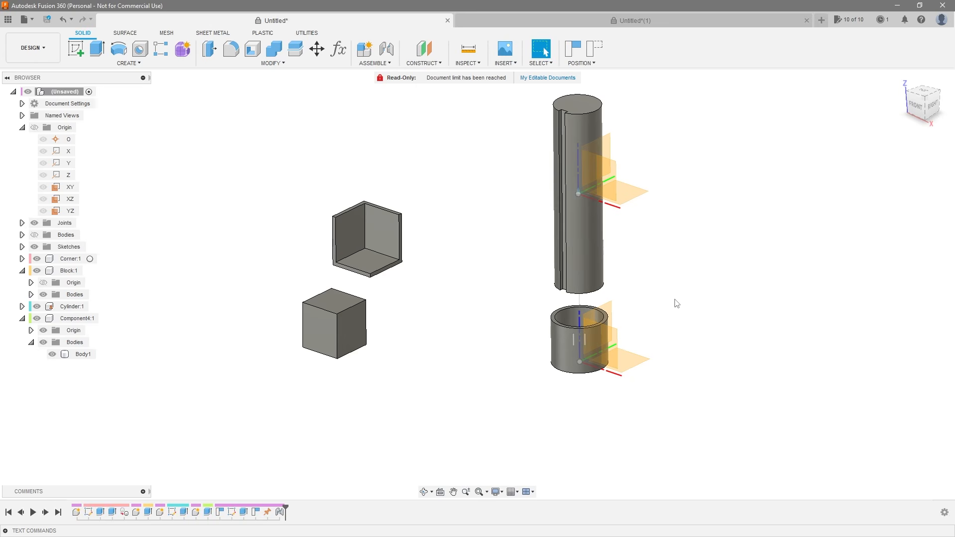
double_click(574, 346)
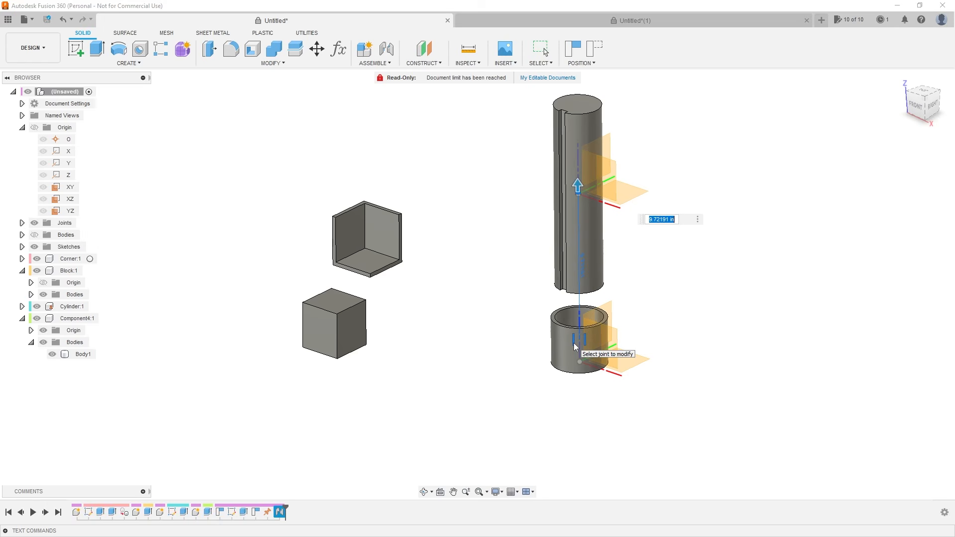
key("Return")
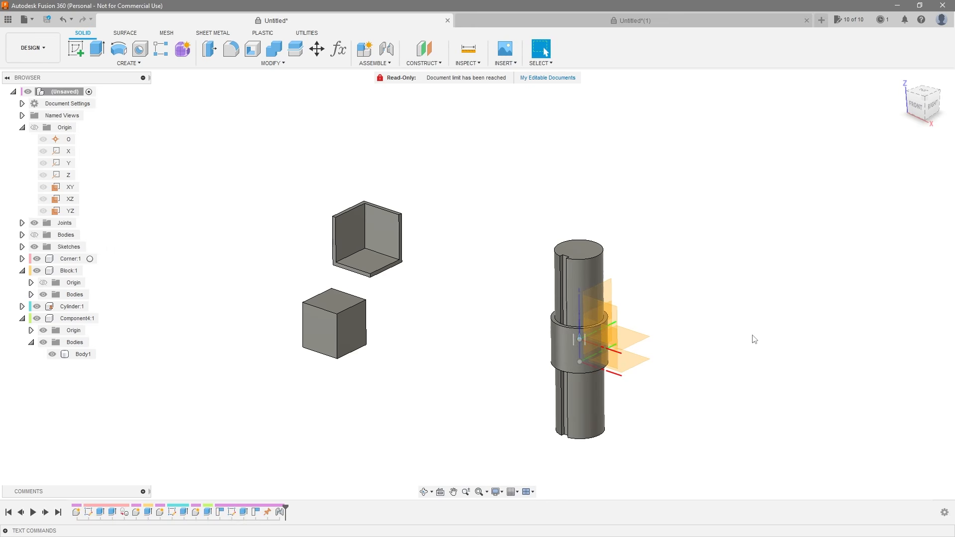
Step: Slide the shaft partway up, try a slide value of 10 in on the joint, and reset the value to 0
left_click_drag(583, 282, 589, 245)
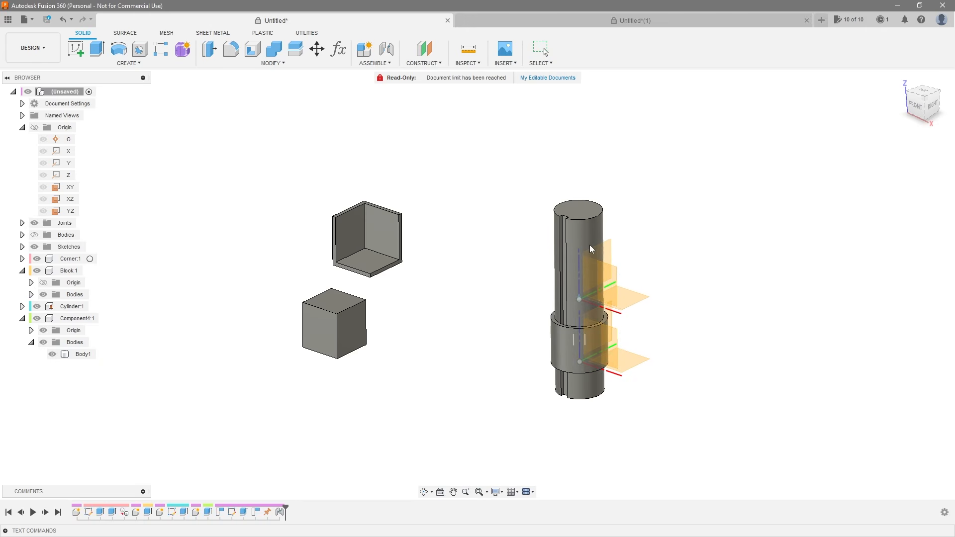
left_click(574, 342)
type("10")
key("BackSpace")
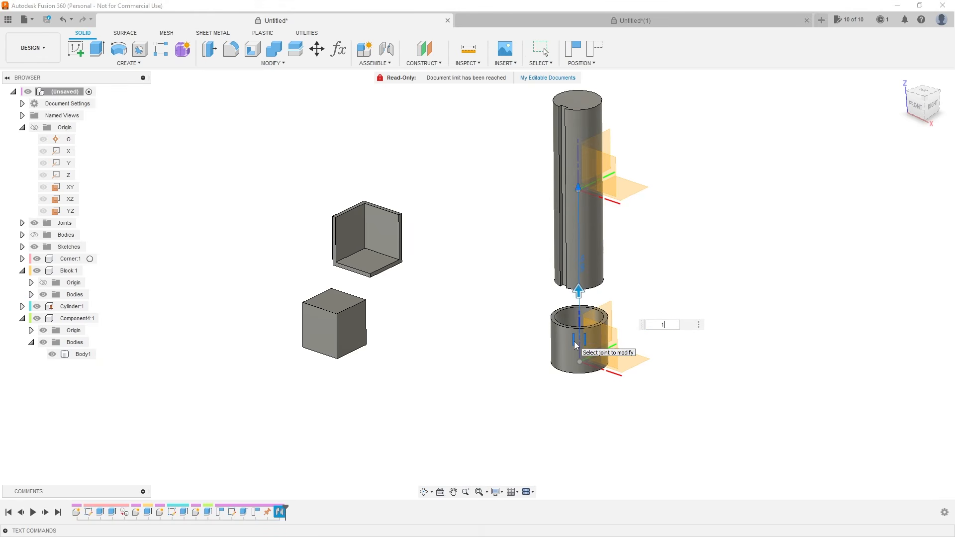
type("0")
key("Return")
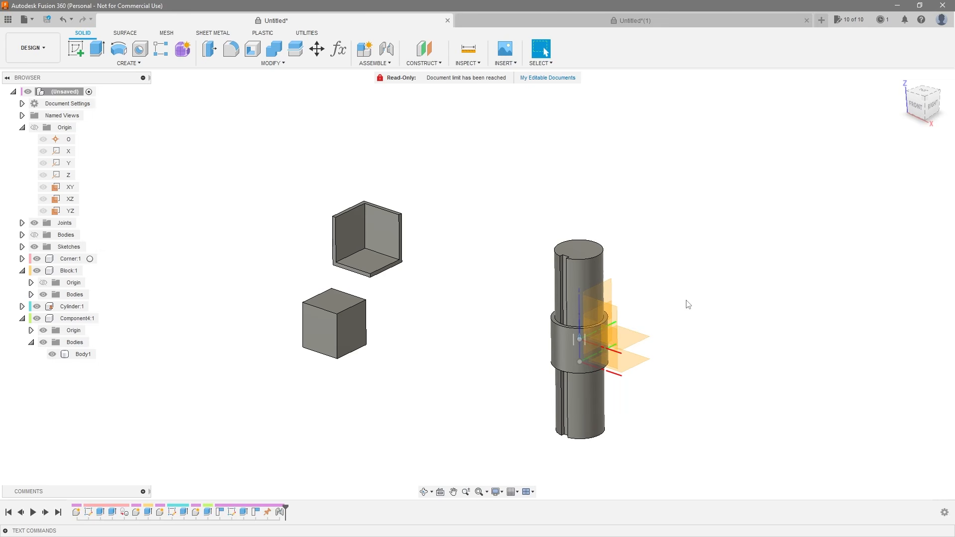
Step: Edit the joint to use Cylindrical motion about the Z Axis and animate it
double_click(281, 514)
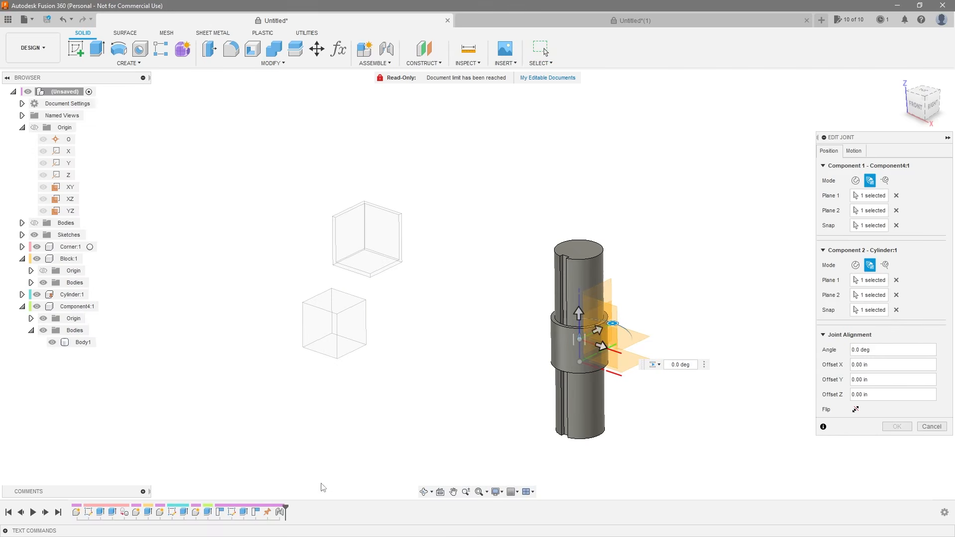
left_click(853, 151)
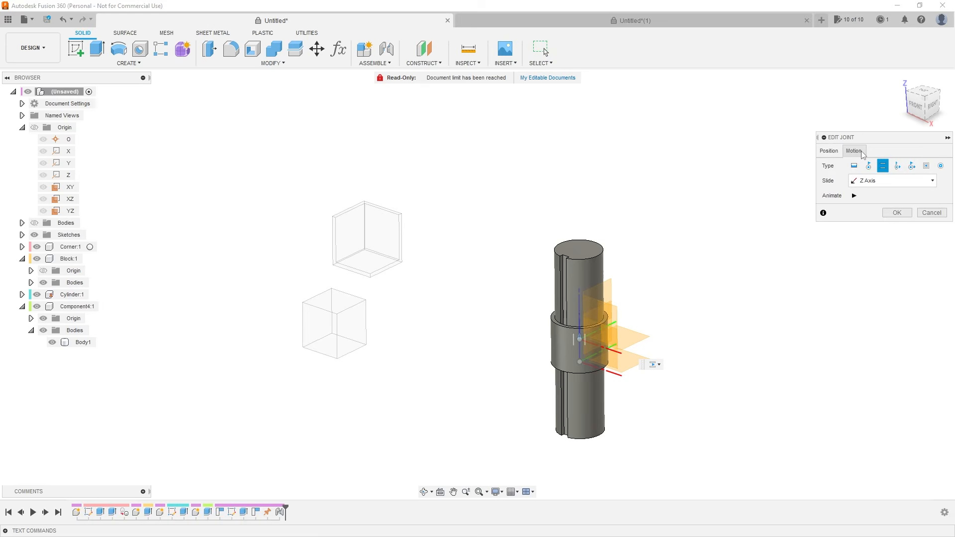
left_click(897, 168)
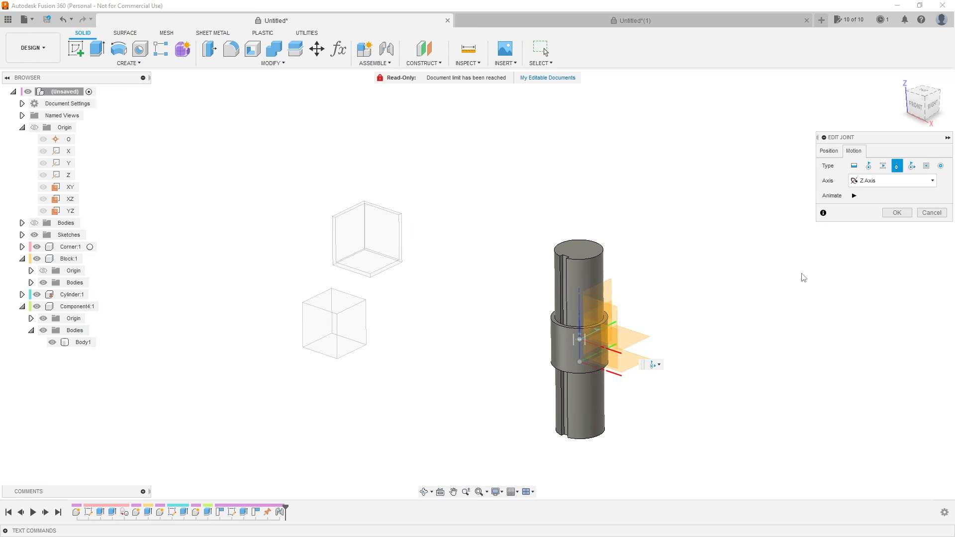
left_click(854, 195)
Step: Preview the Cylindrical motion about the X Axis and the Y Axis, set it back to the Z Axis, and accept the joint edit
left_click(880, 182)
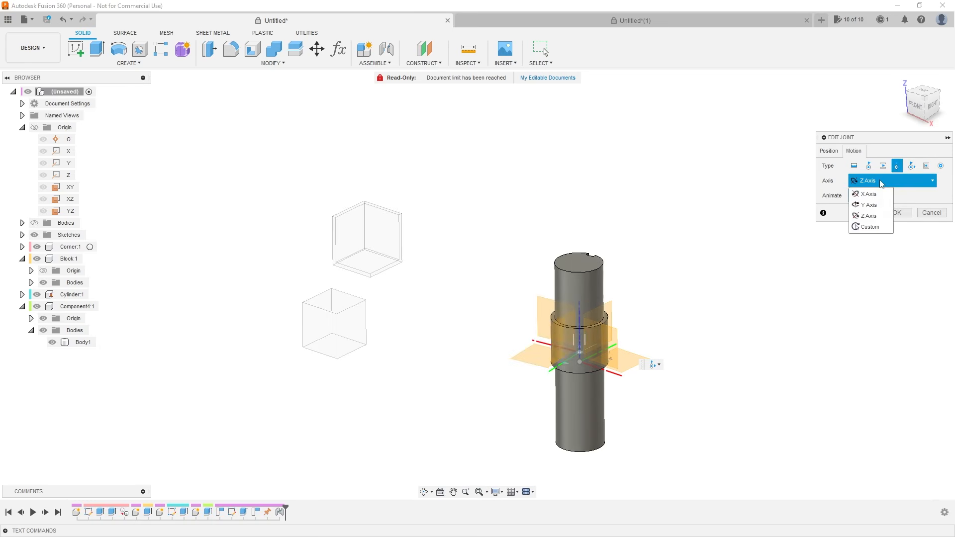
left_click(868, 194)
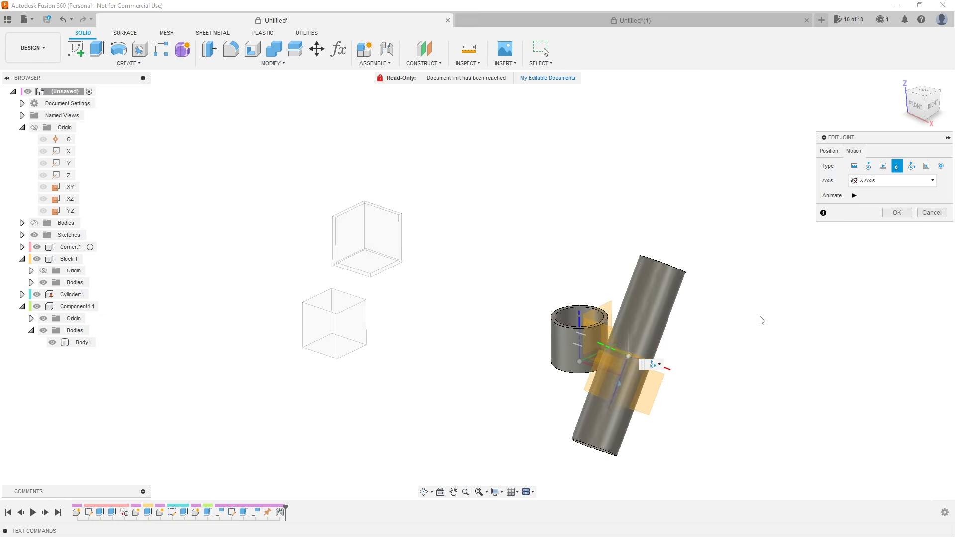
left_click(883, 181)
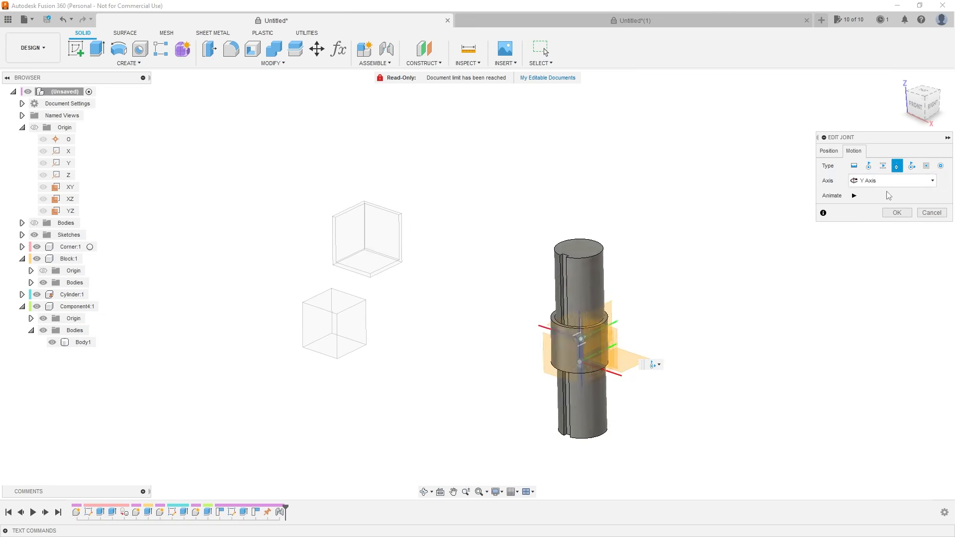
left_click(891, 180)
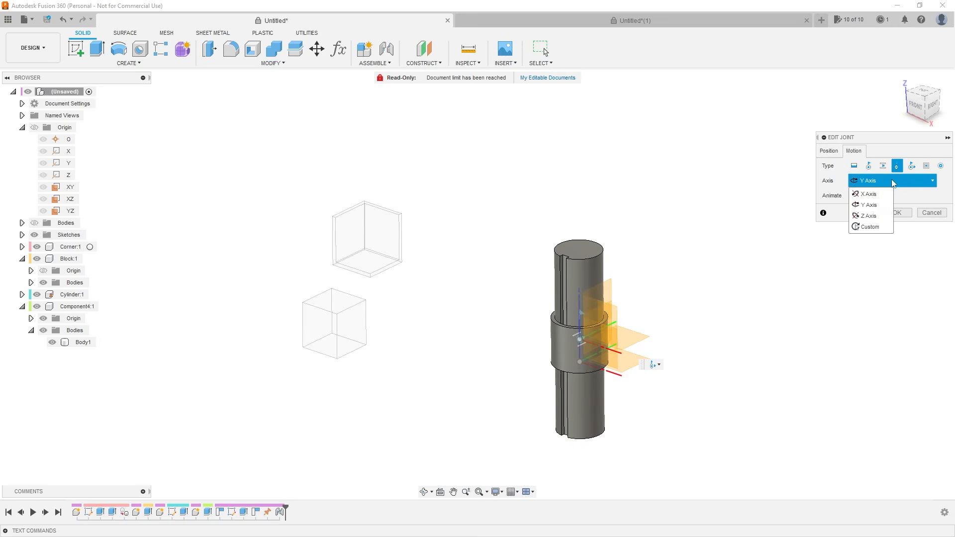
left_click(870, 217)
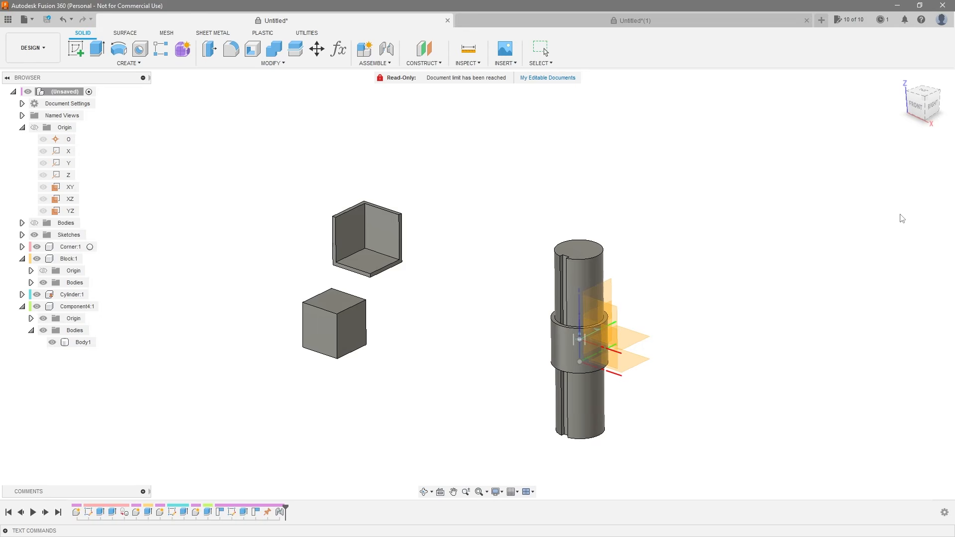
key("Return")
Step: Slide and rotate the shaft within the Cylinder to test the Cylindrical joint, and undo the movement
left_click_drag(583, 277, 594, 230)
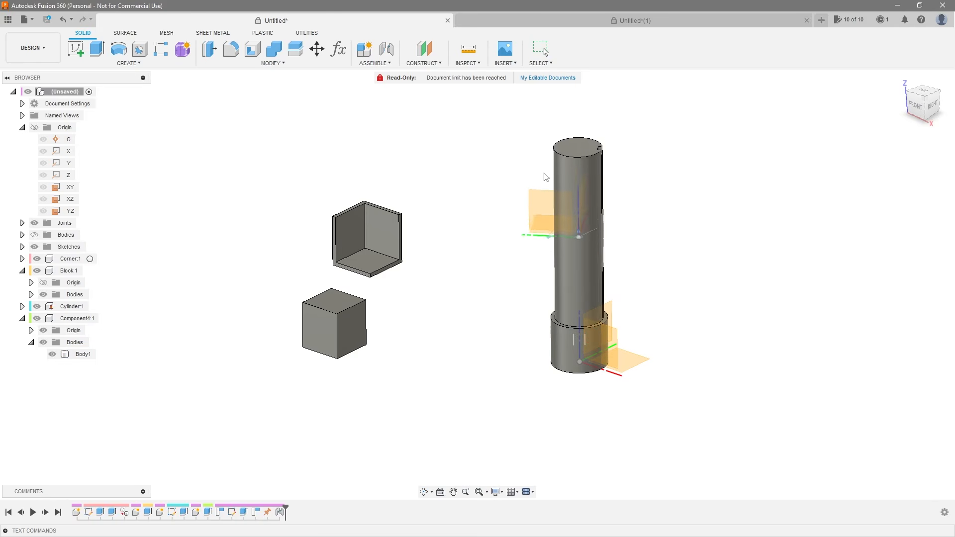
left_click_drag(518, 199, 594, 184)
key("ctrl+z")
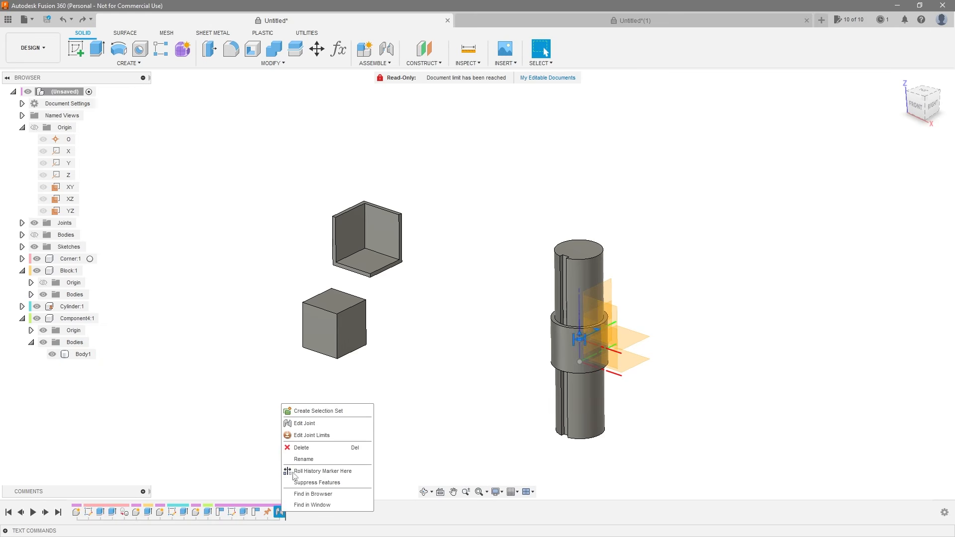
Step: Reopen the joint for editing and compare the Pin-Slot motion type with the Cylindrical one
left_click(299, 423)
left_click(854, 150)
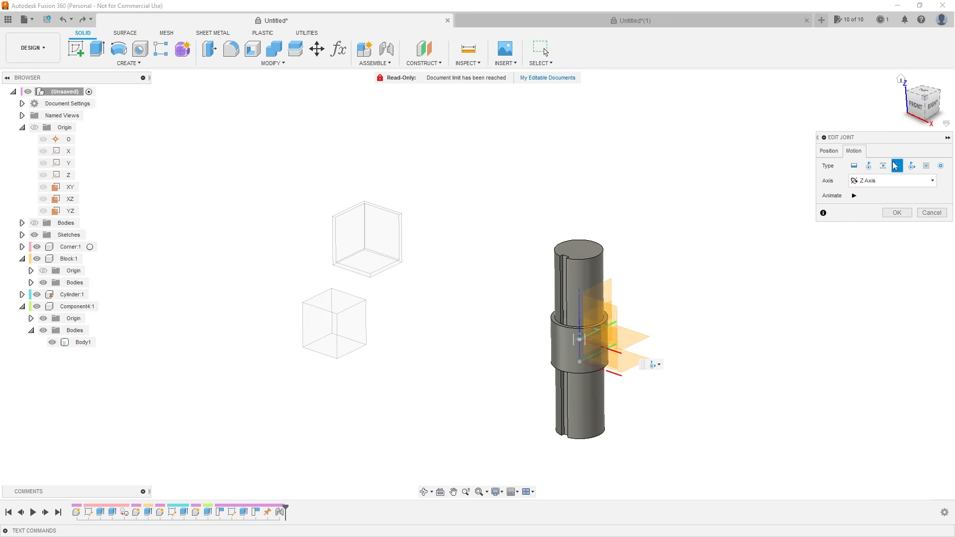
left_click(911, 166)
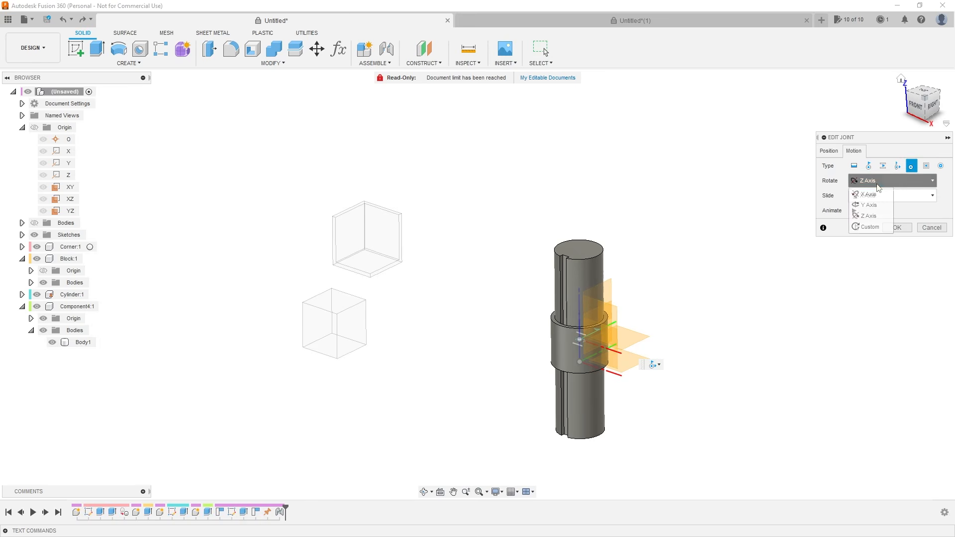
left_click(897, 167)
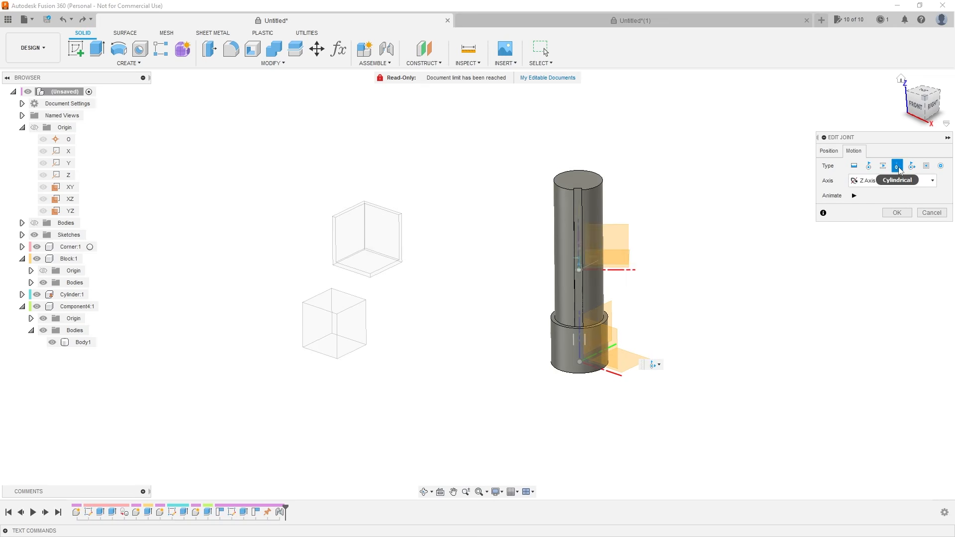
Step: Set the cylinder joint's motion type to Pin-Slot, rotating about the Y Axis and sliding along the Z Axis
left_click(910, 167)
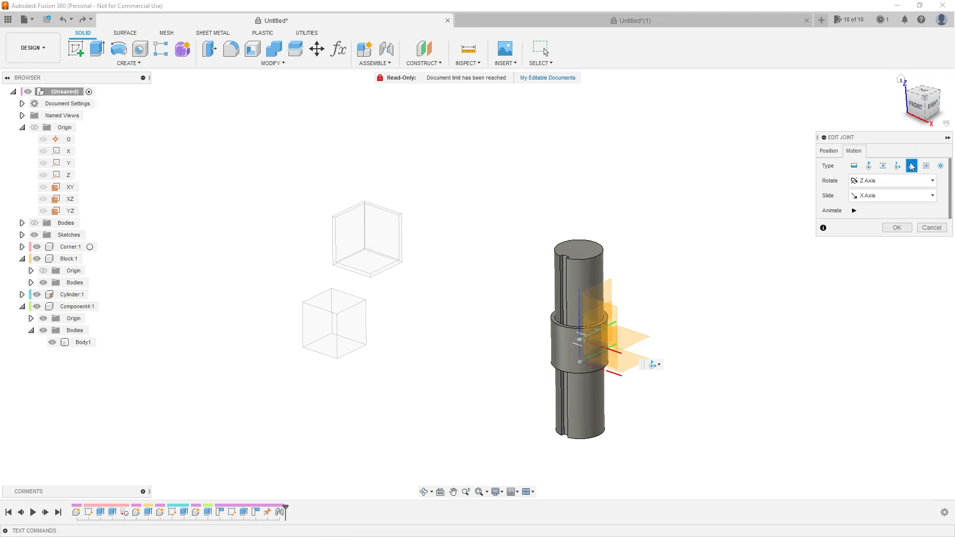
left_click(888, 183)
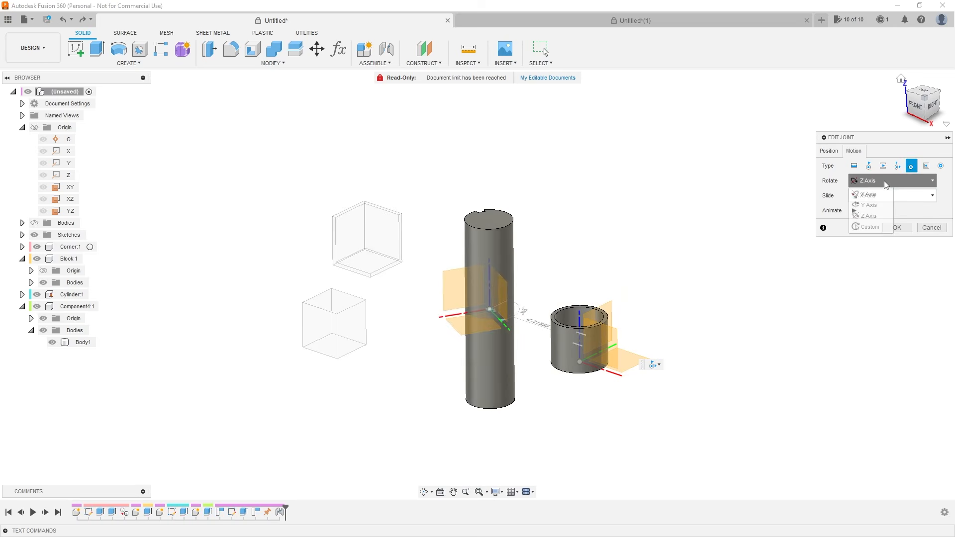
left_click(872, 179)
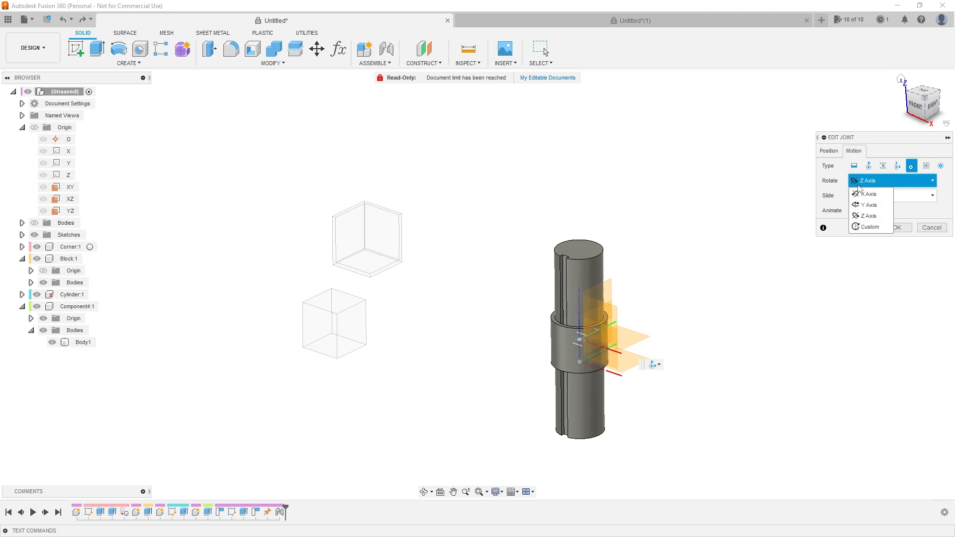
left_click(866, 205)
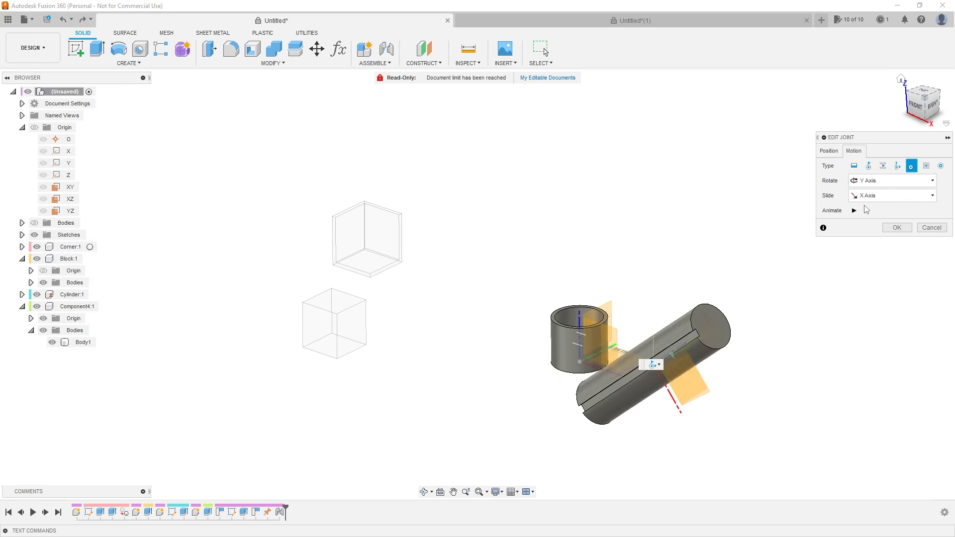
left_click(868, 196)
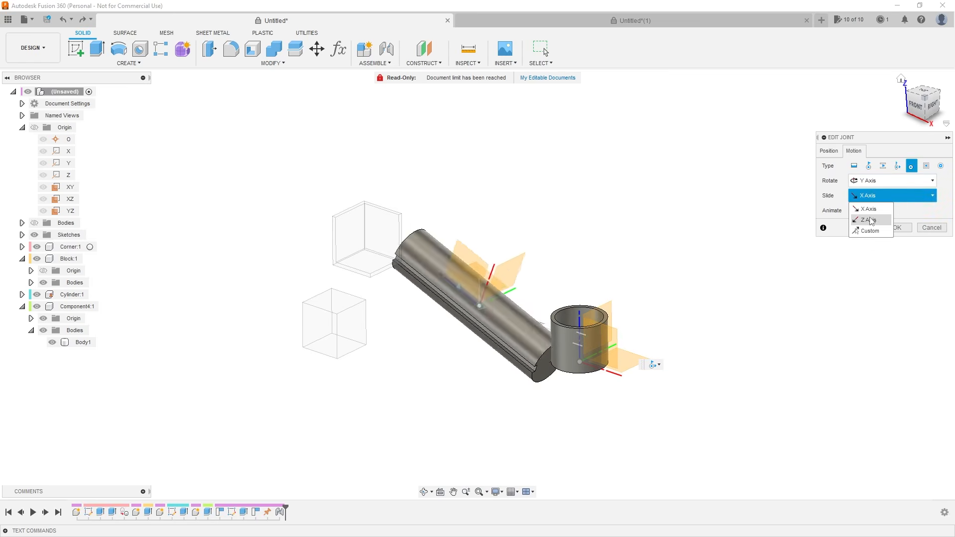
left_click(869, 220)
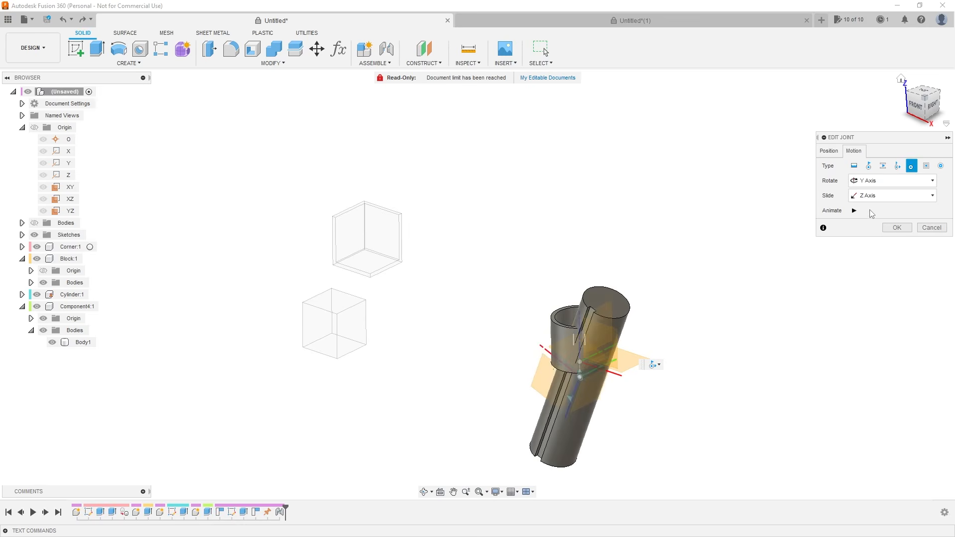
Step: Set the pin-slot slide to the X Axis with rotation about the Y Axis, animate it, and reapply the Pin-Slot type
left_click(870, 196)
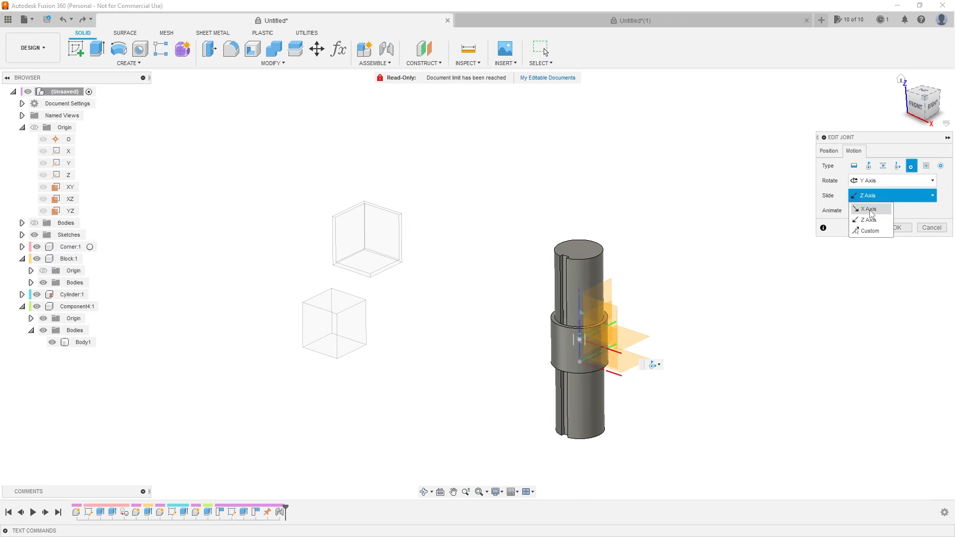
left_click(869, 209)
left_click(875, 180)
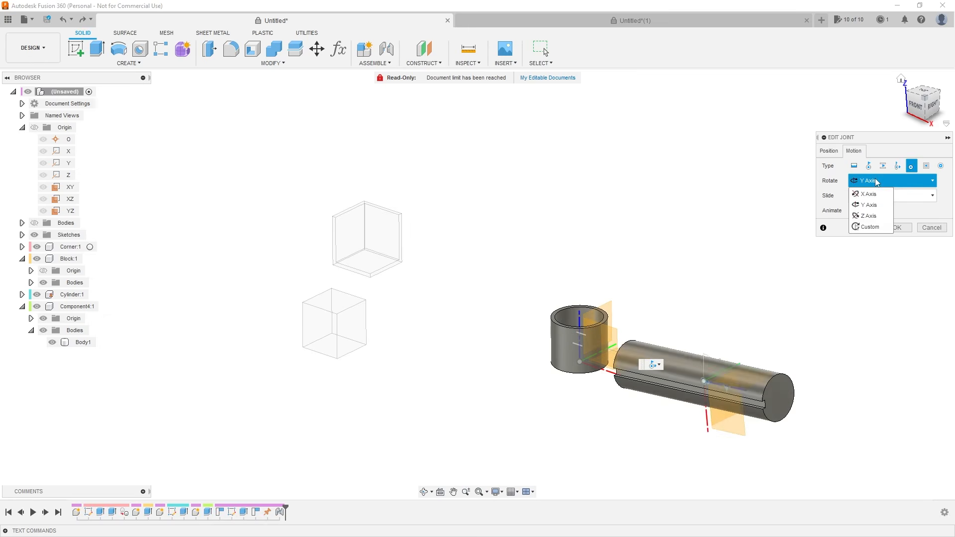
left_click(874, 205)
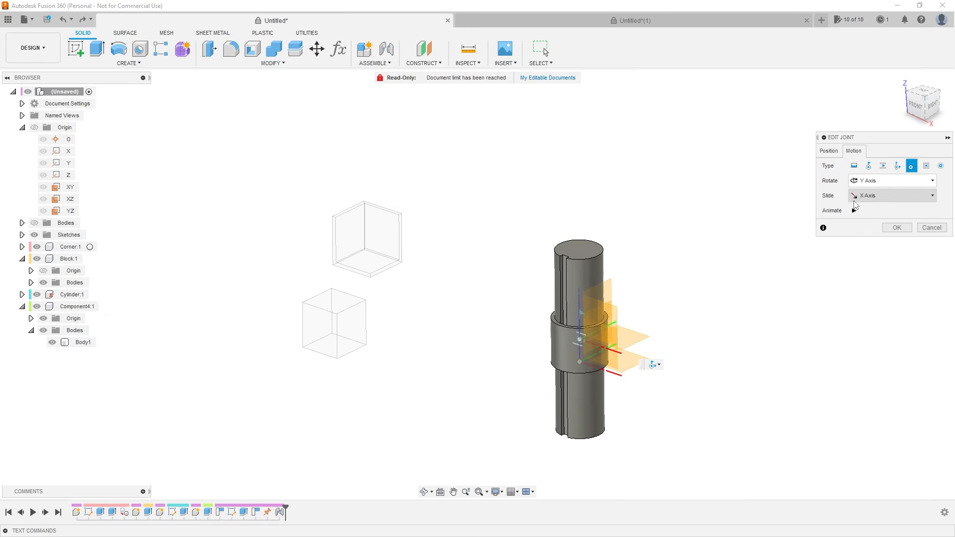
left_click(858, 212)
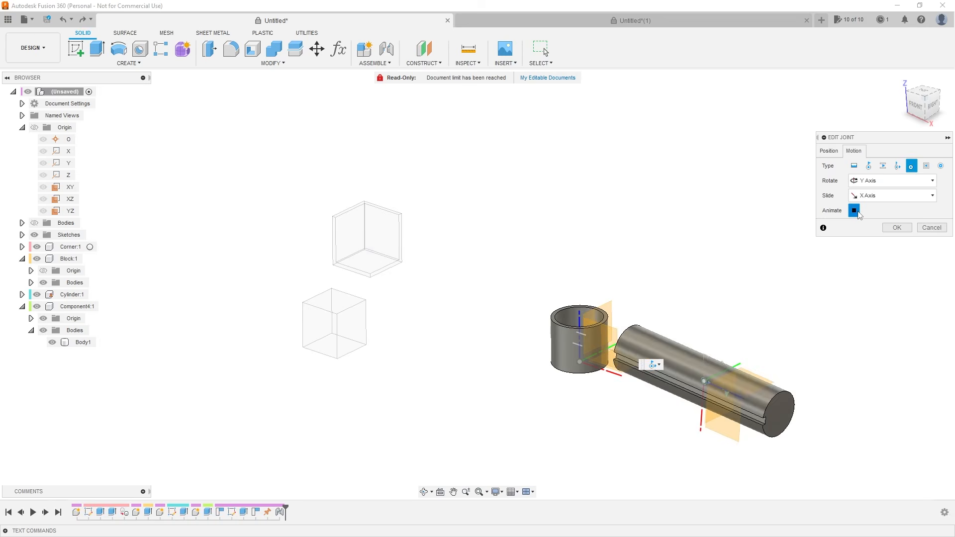
left_click(918, 168)
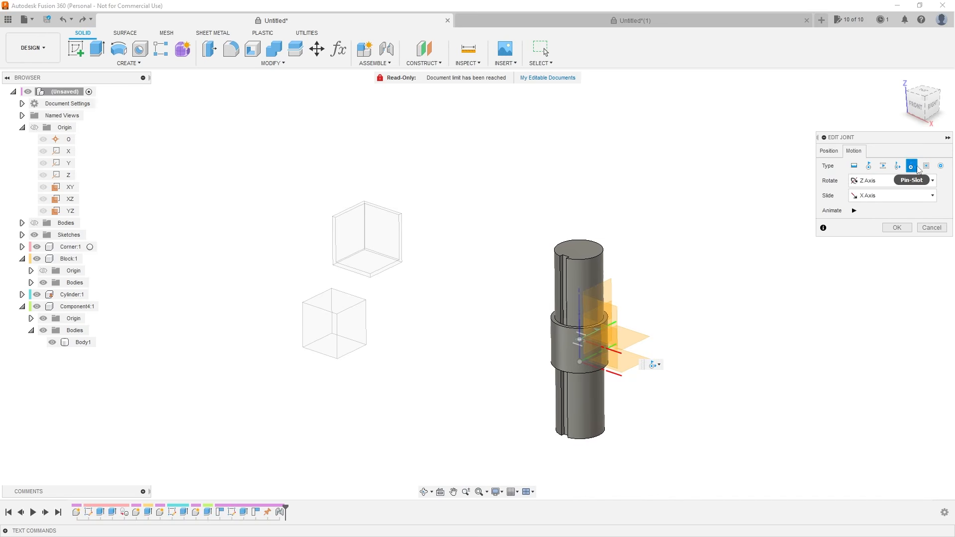
Step: Change the joint's motion type to Planar with a Z Axis normal and X Axis slide, and animate the motion
left_click(925, 168)
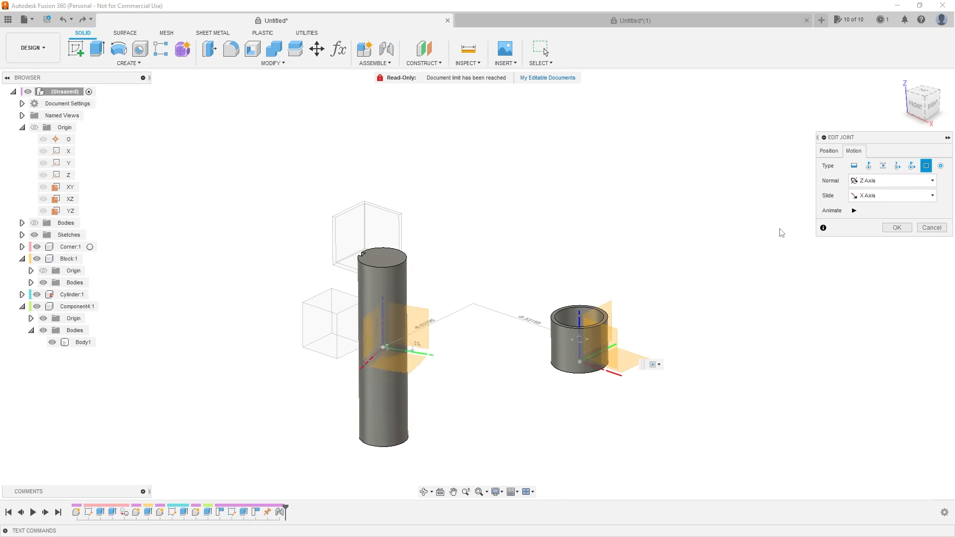
middle_click_drag(697, 307, 661, 359, "shift")
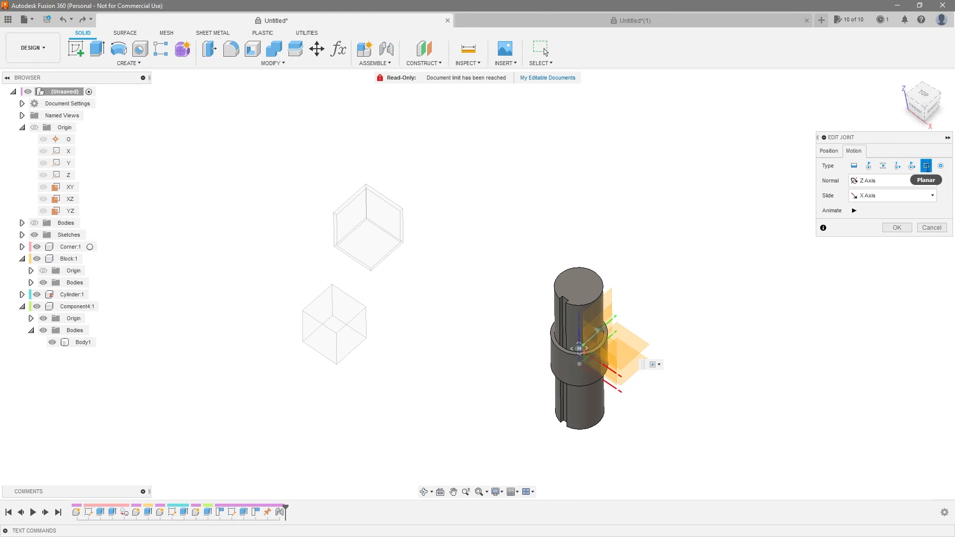
left_click(854, 210)
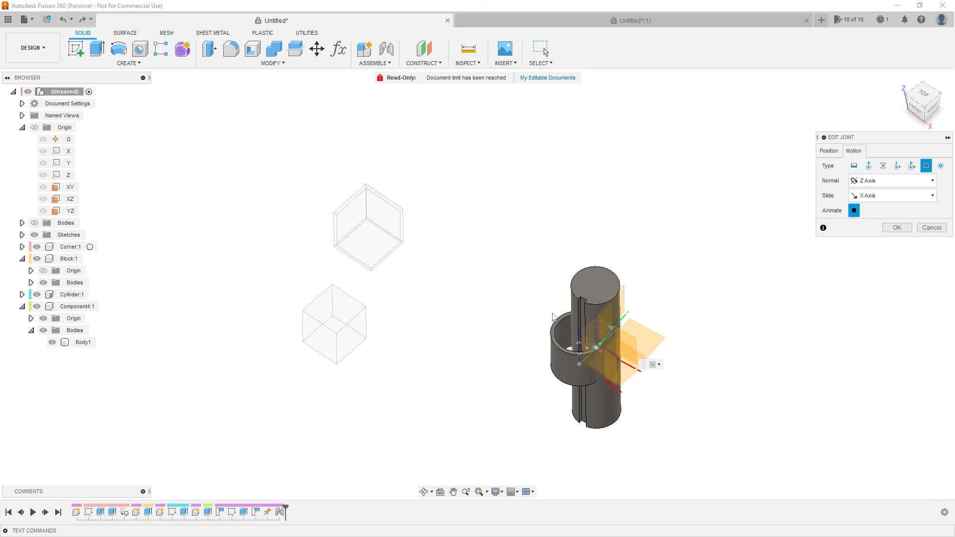
left_click(884, 183)
left_click(883, 183)
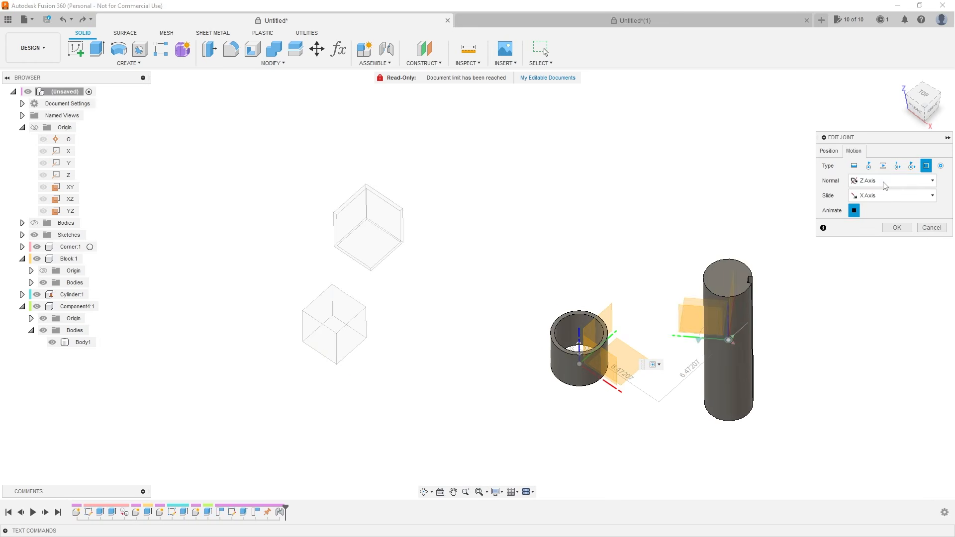
left_click(881, 195)
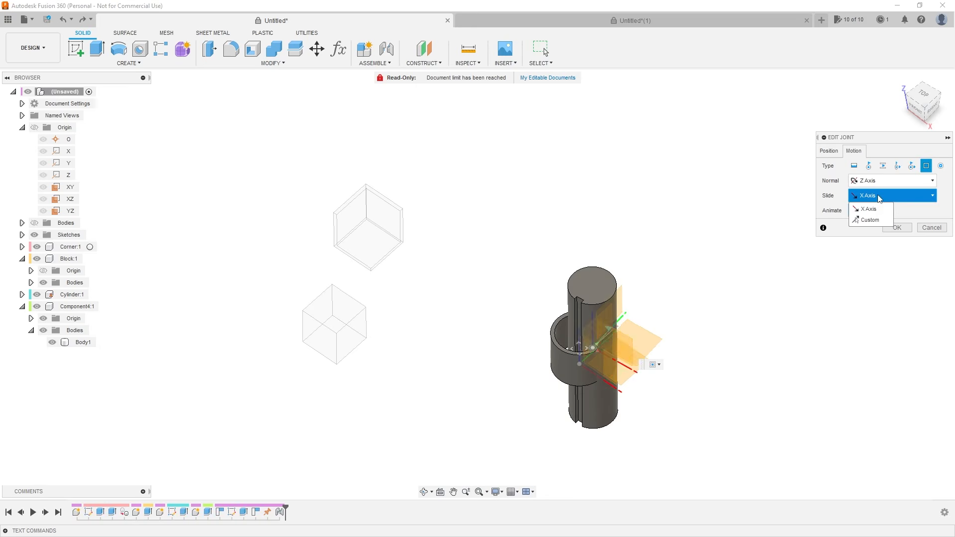
left_click(870, 208)
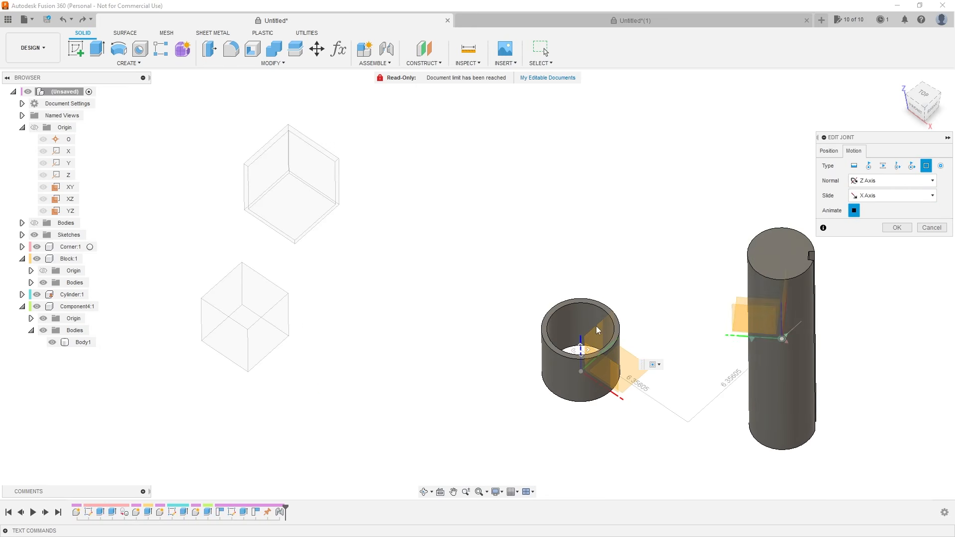
Step: Set the planar joint's normal to the Y Axis with the slide along the Z Axis, and animate the motion
left_click(878, 195)
left_click(878, 179)
left_click(871, 205)
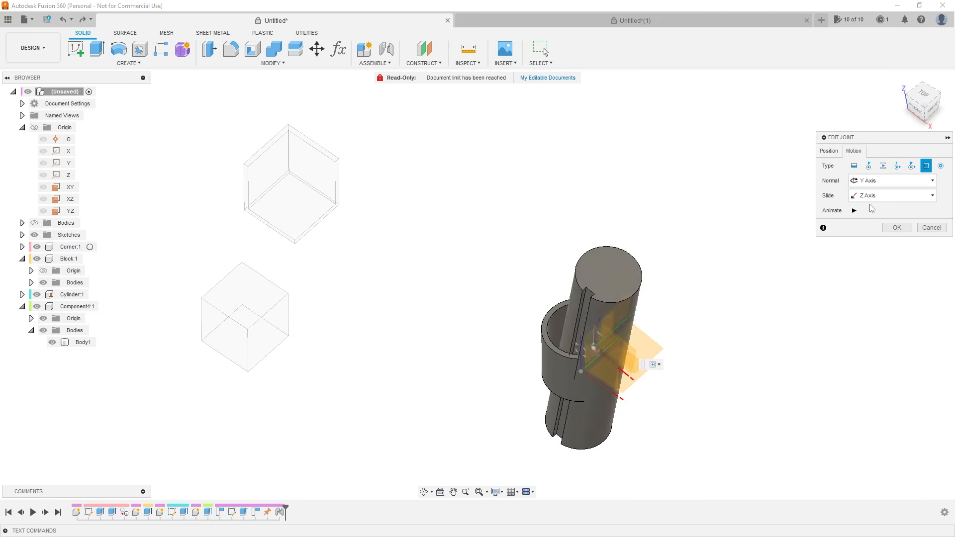
left_click(879, 196)
left_click(872, 197)
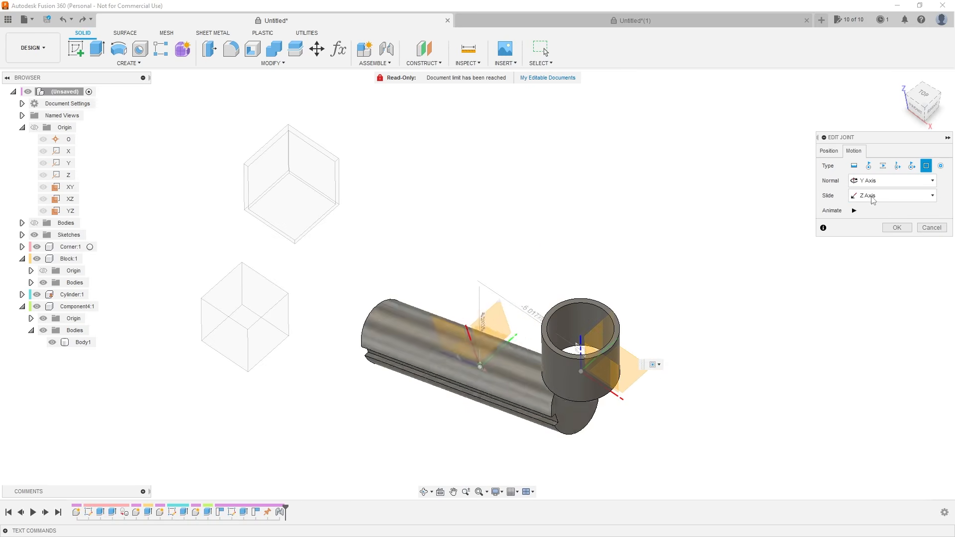
middle_click_drag(682, 282, 677, 331, "shift")
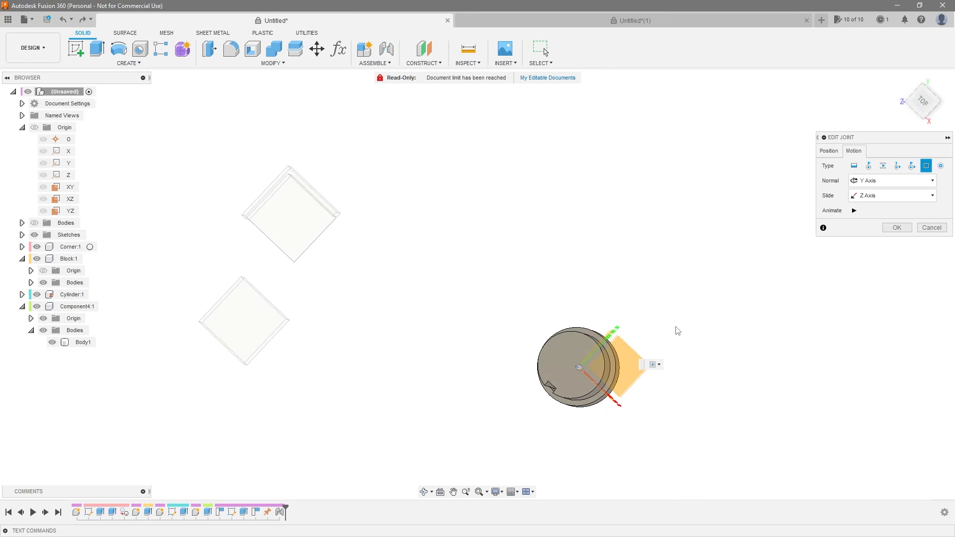
left_click(854, 210)
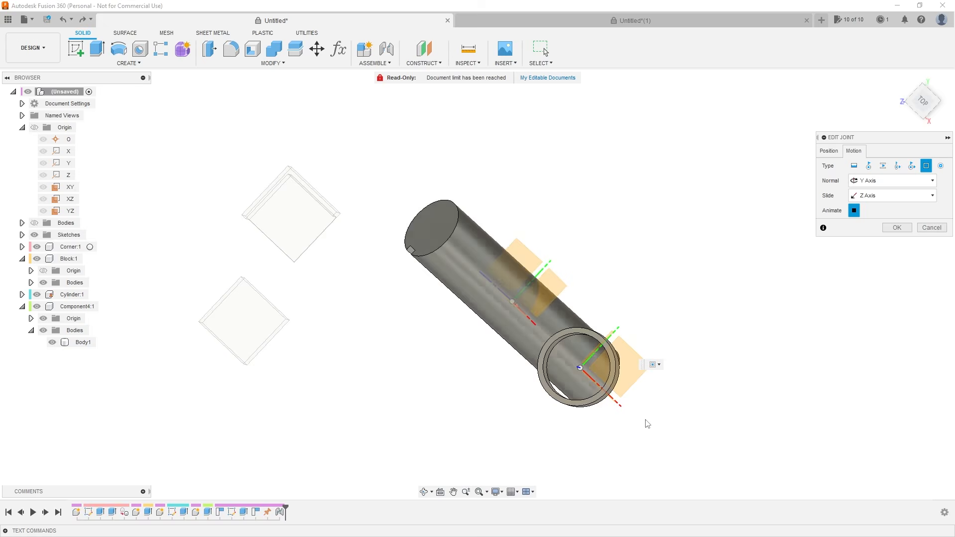
middle_click_drag(508, 385, 503, 184, "shift")
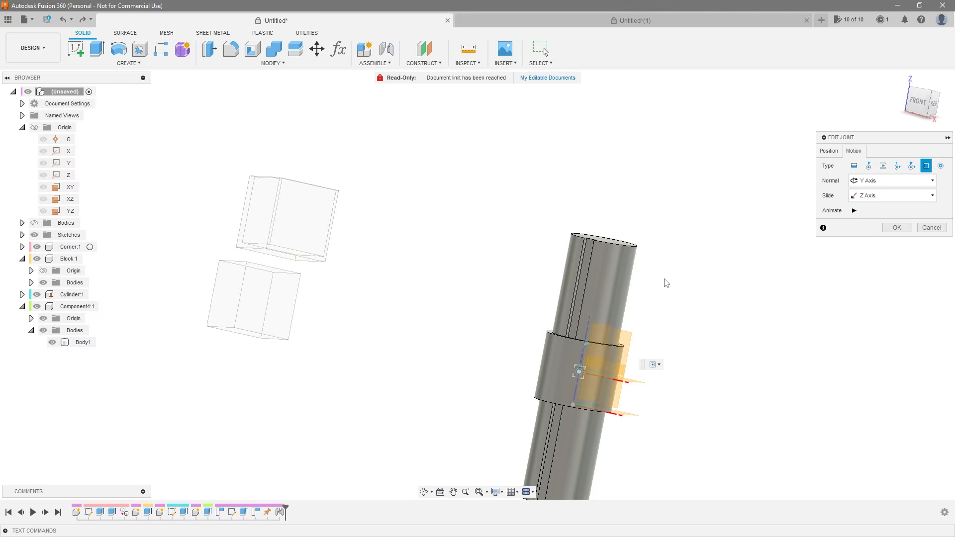
middle_click_drag(485, 251, 531, 312, "shift")
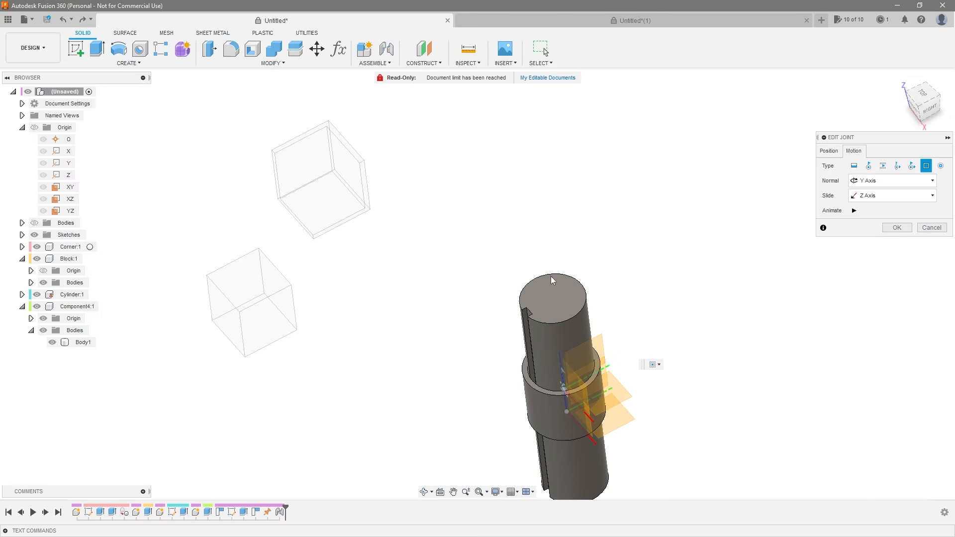
Step: Change the joint's motion type to Ball with Z Axis pitch and X Axis yaw, and animate the motion
scroll(628, 292, "down", 2)
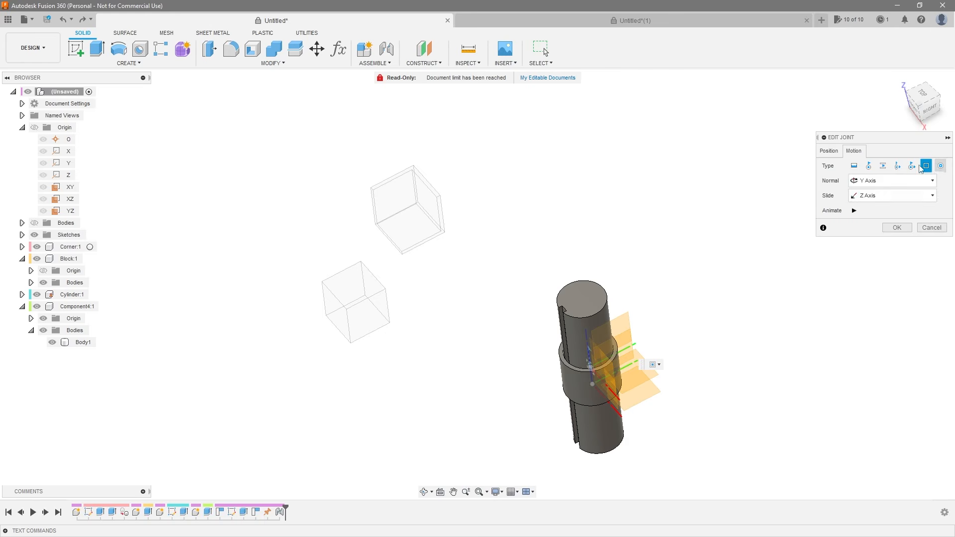
scroll(598, 387, "down", 2)
scroll(606, 393, "up", 2)
middle_click_drag(635, 381, 638, 366, "shift")
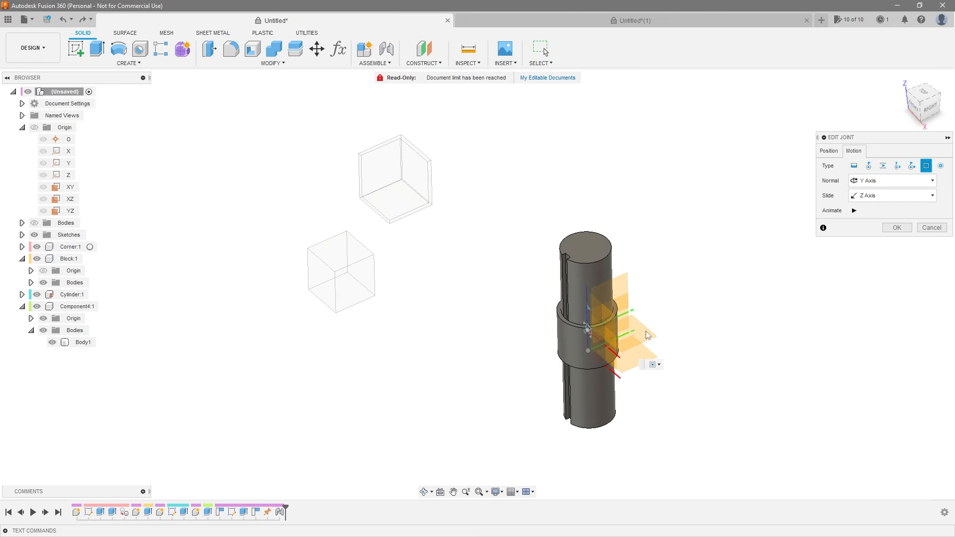
scroll(665, 342, "up", 1)
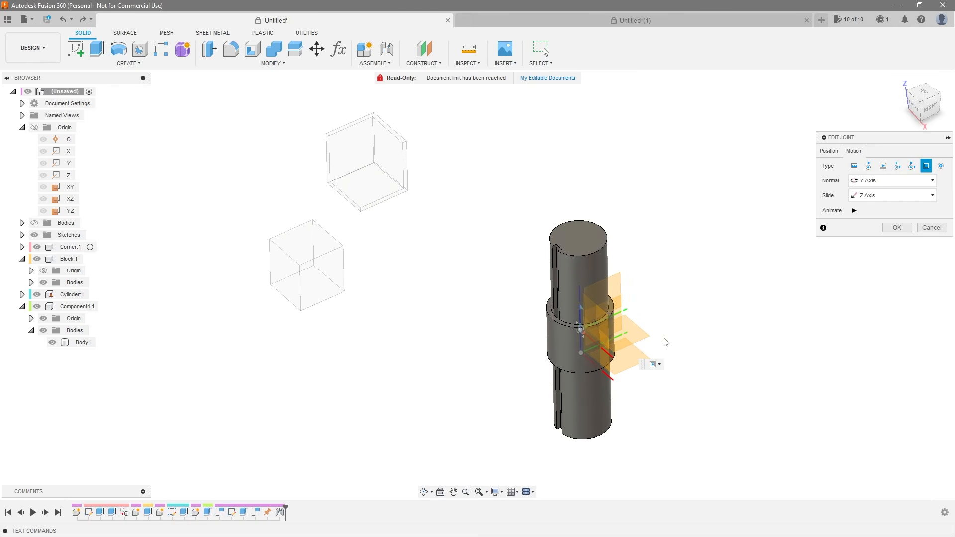
left_click(941, 166)
mouse_move(646, 291)
middle_mouse_down("shift")
mouse_move(658, 285)
mouse_move(661, 302)
middle_mouse_up("shift")
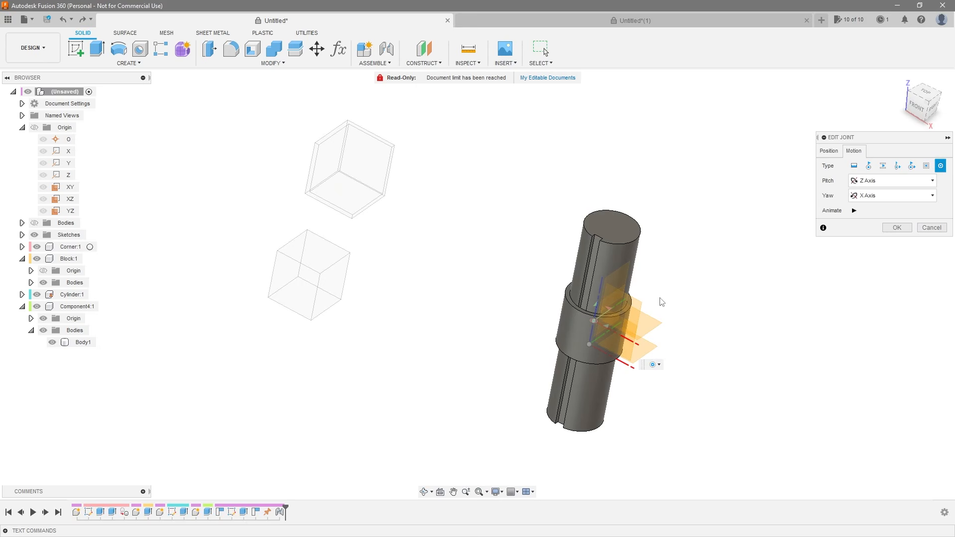
left_click(877, 181)
left_click(854, 211)
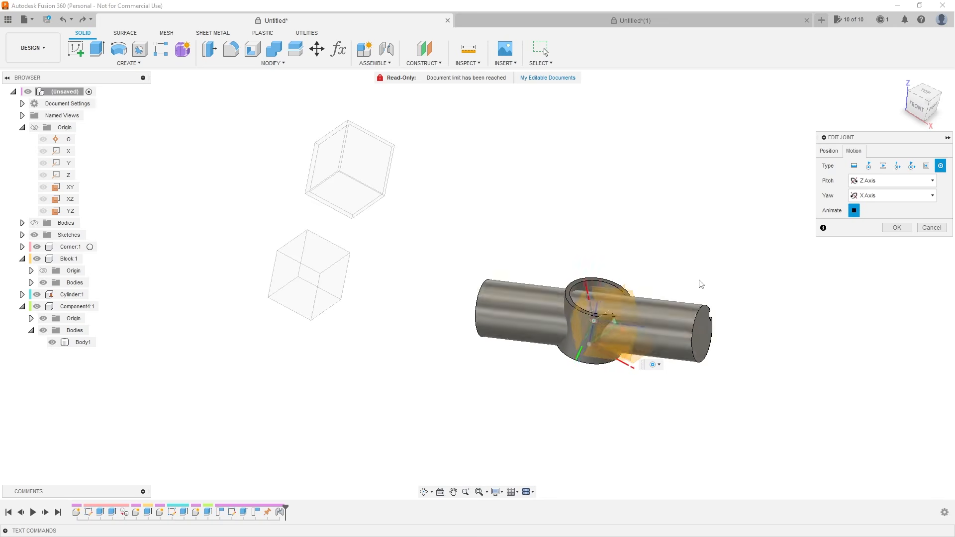
scroll(594, 322, "up", 5)
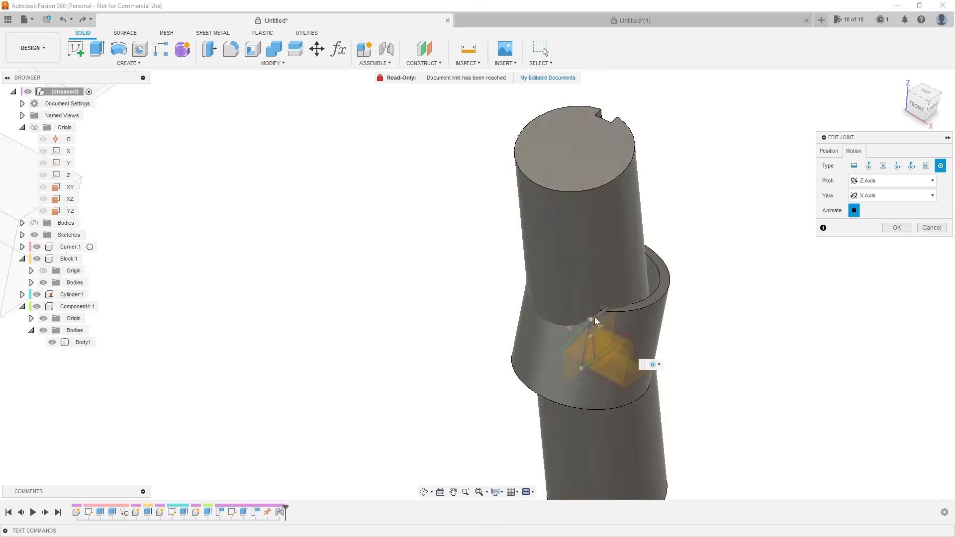
scroll(654, 322, "down", 5)
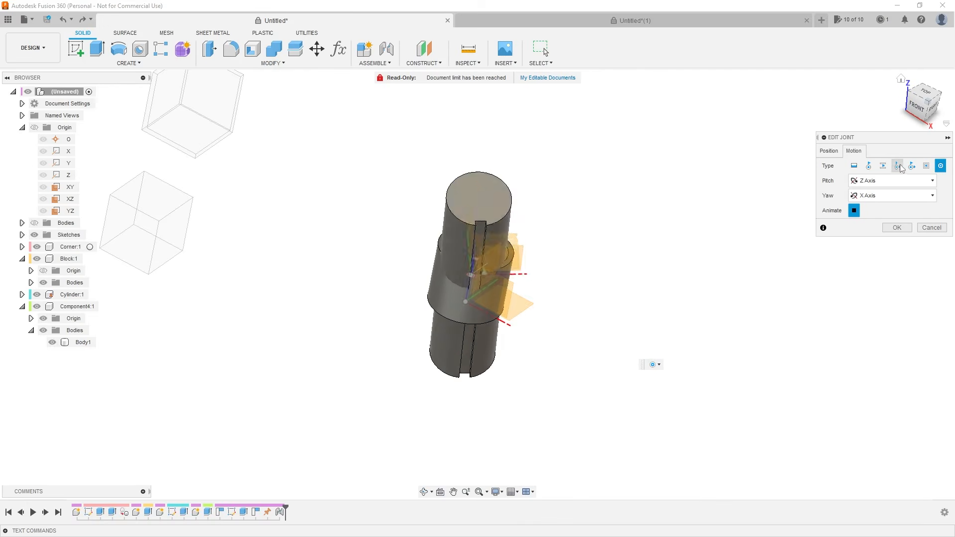
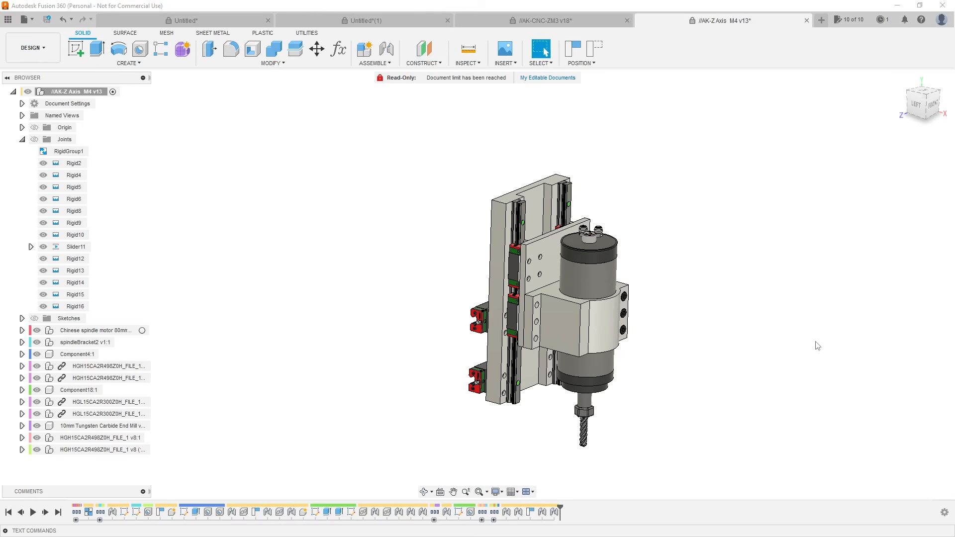
Step: Slide the spindle carriage slightly down the linear rails of the Z-axis assembly and select the Rigid16 joint
mouse_move(668, 341)
middle_mouse_down("shift")
mouse_move(653, 340)
mouse_move(670, 341)
mouse_move(673, 397)
mouse_move(669, 345)
middle_mouse_up("shift")
scroll(592, 255, "down", 2)
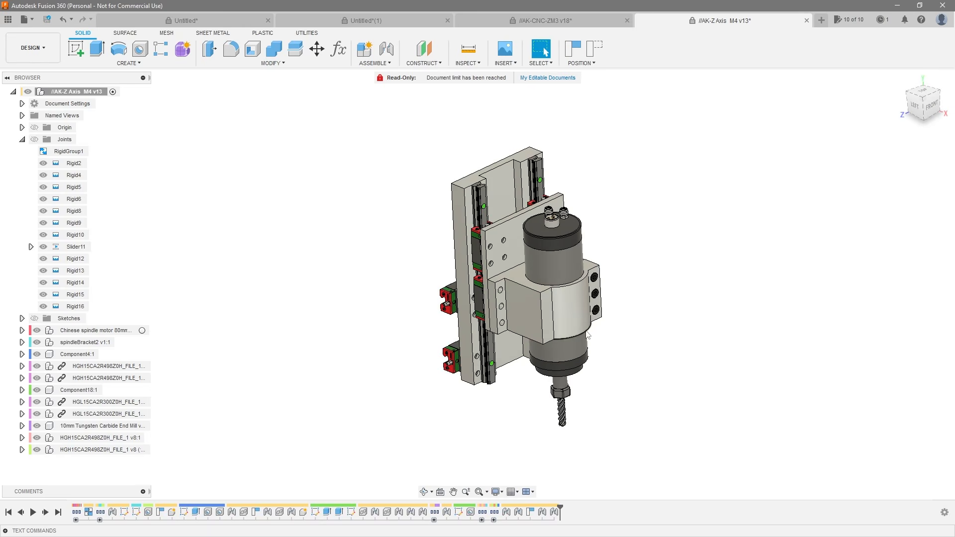
scroll(542, 336, "up", 3)
middle_click_drag(541, 341, 538, 246, "shift")
scroll(538, 246, "up", 1)
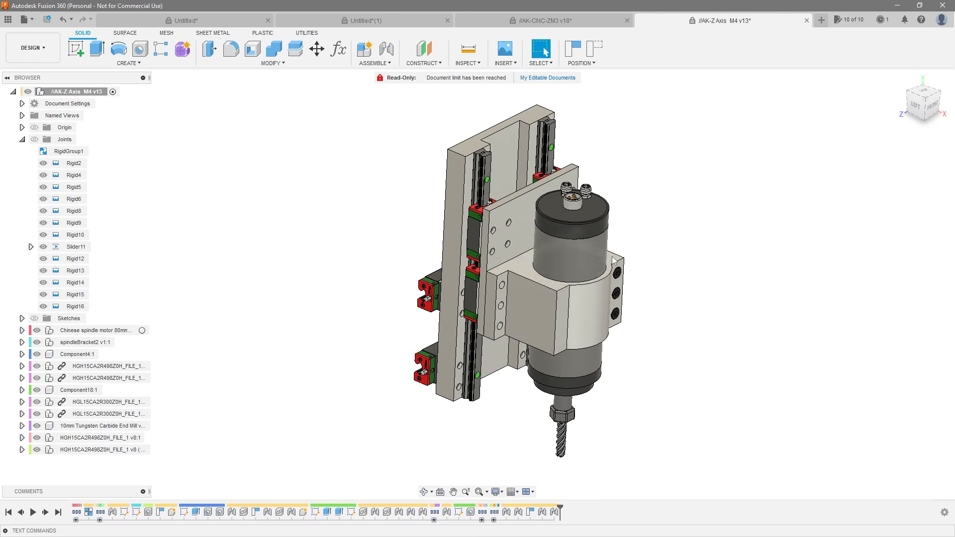
middle_click_drag(660, 257, 653, 250, "shift")
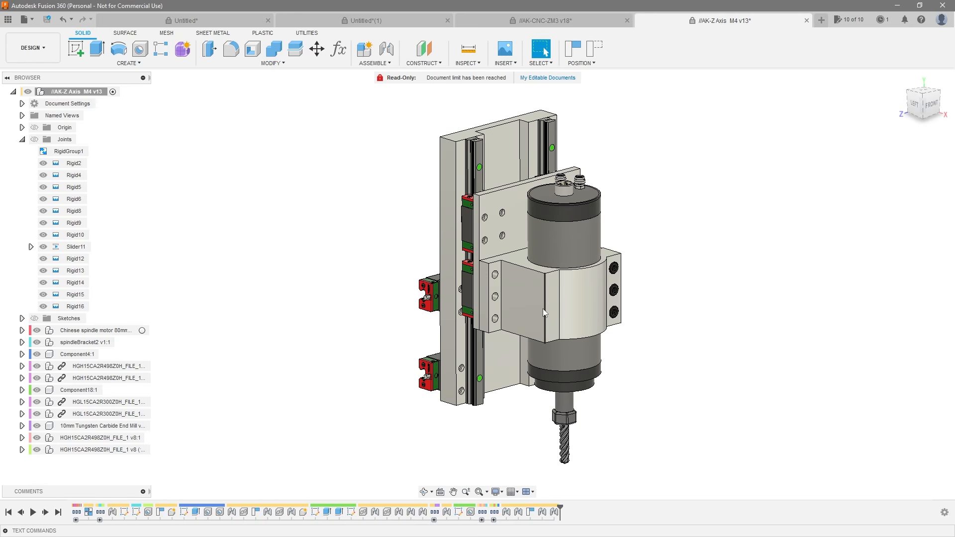
left_click_drag(543, 308, 139, 310)
left_click(77, 306)
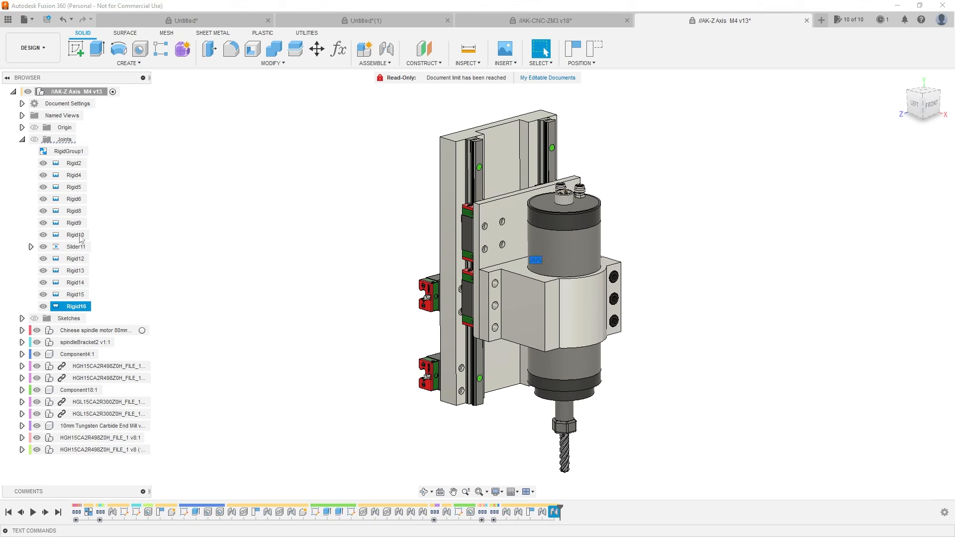
Step: Delete every joint from Rigid2 through Rigid16, keeping RigidGroup1, and pull the spindle, bracket, rails and plates apart
left_click(74, 163, "shift")
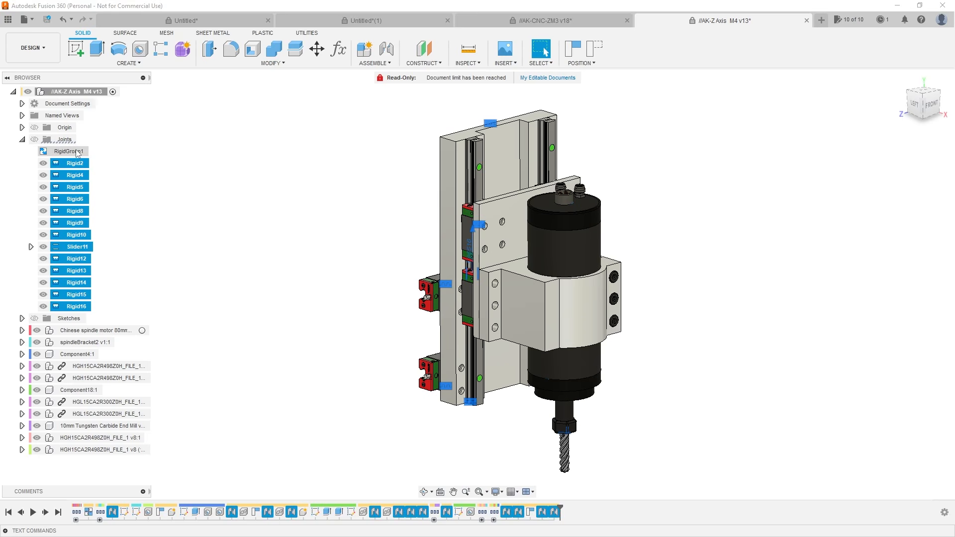
key("Delete")
middle_click_drag(413, 283, 558, 282, "shift")
scroll(499, 341, "up", 4)
left_click_drag(537, 294, 701, 293)
scroll(575, 371, "down", 3)
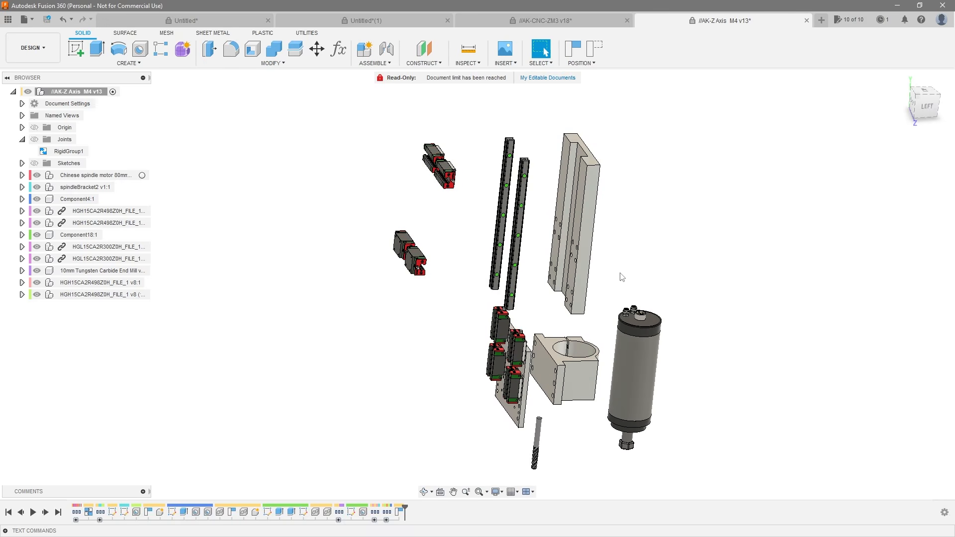
Step: Move the large back plate clear of the linear rails and place it directly behind the four loose bearing blocks in front view
middle_click_drag(620, 274, 572, 294, "shift")
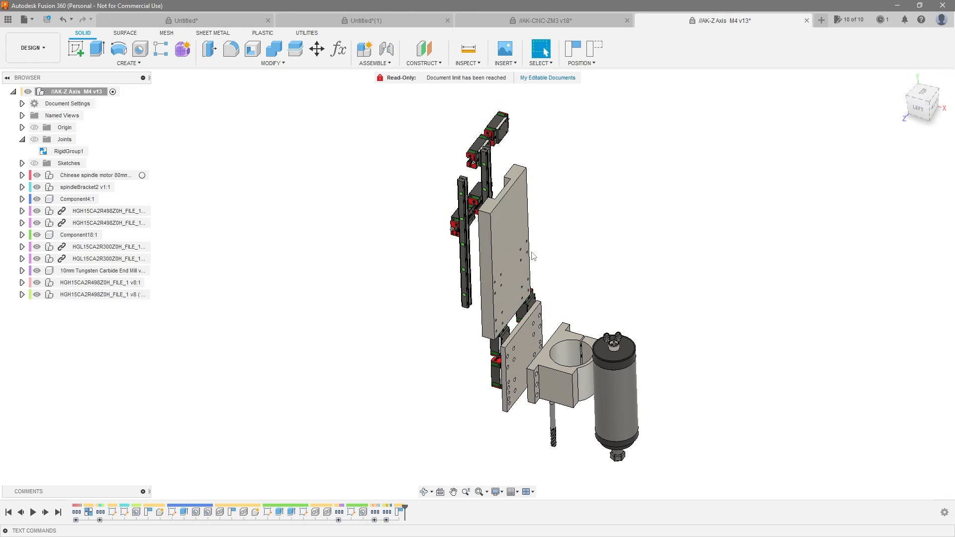
left_click_drag(506, 247, 396, 127)
middle_click_drag(435, 108, 496, 198)
scroll(491, 229, "up", 3)
middle_click_drag(484, 253, 503, 253, "shift")
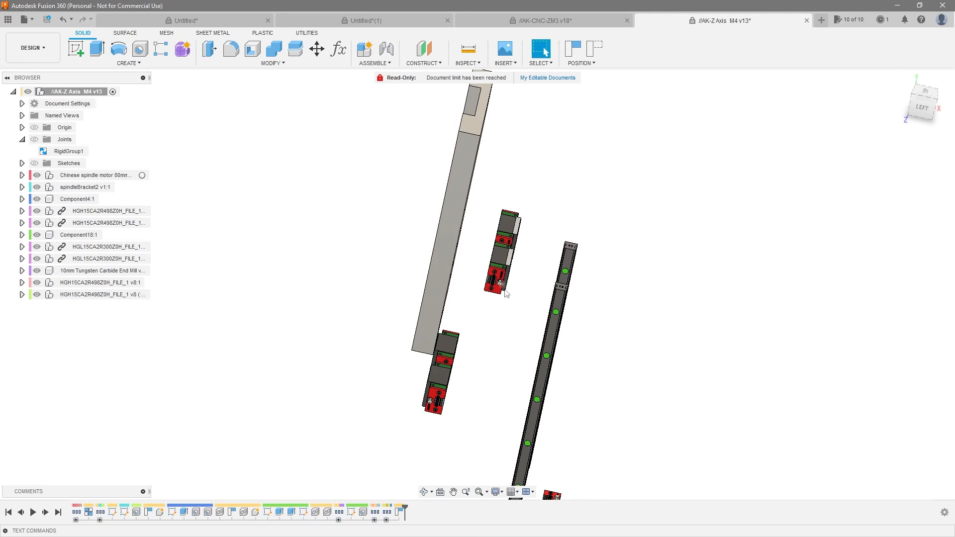
scroll(607, 267, "down", 1)
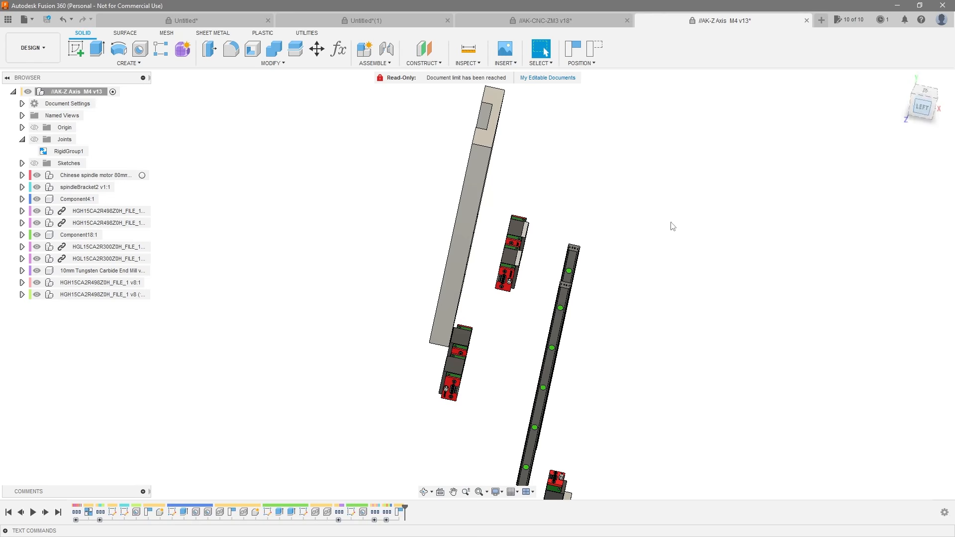
scroll(536, 412, "down", 3)
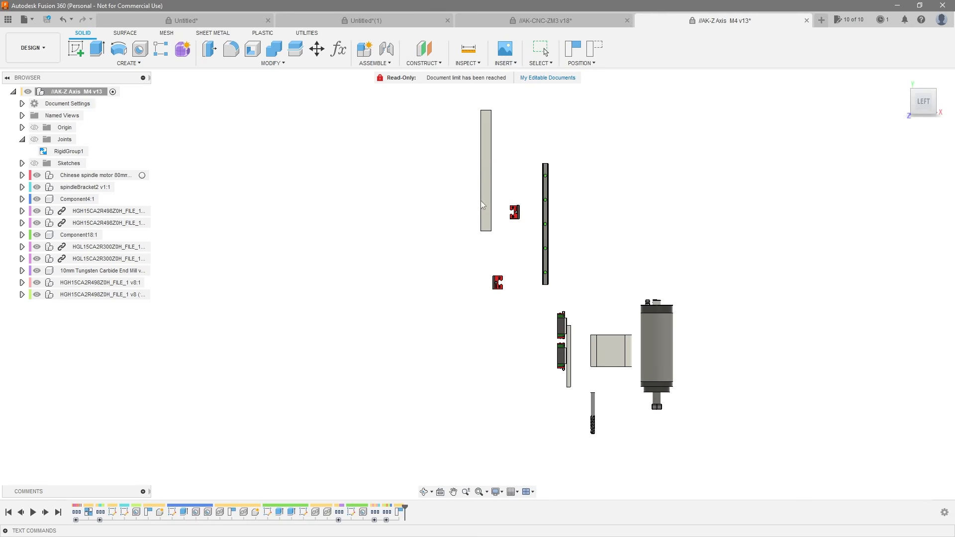
scroll(500, 241, "up", 2)
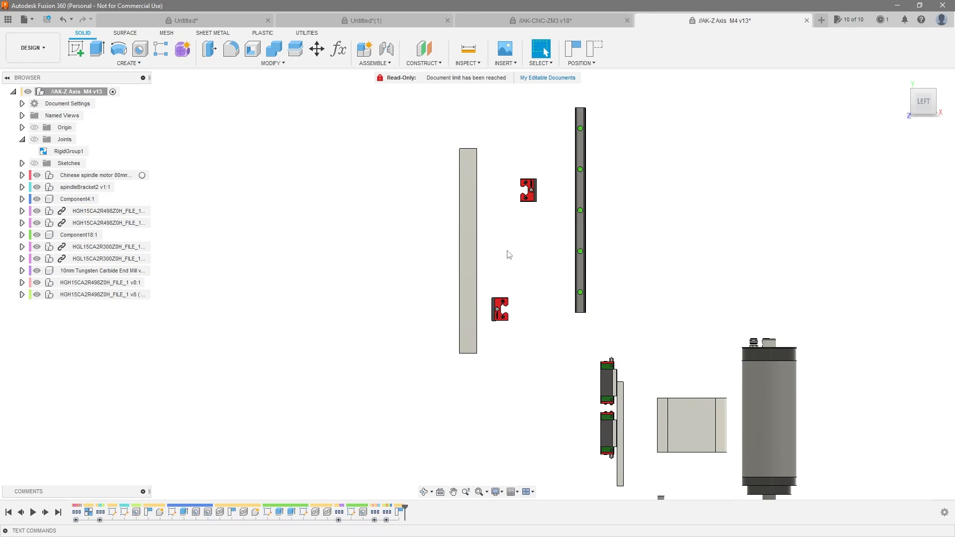
middle_click_drag(508, 255, 471, 256, "shift")
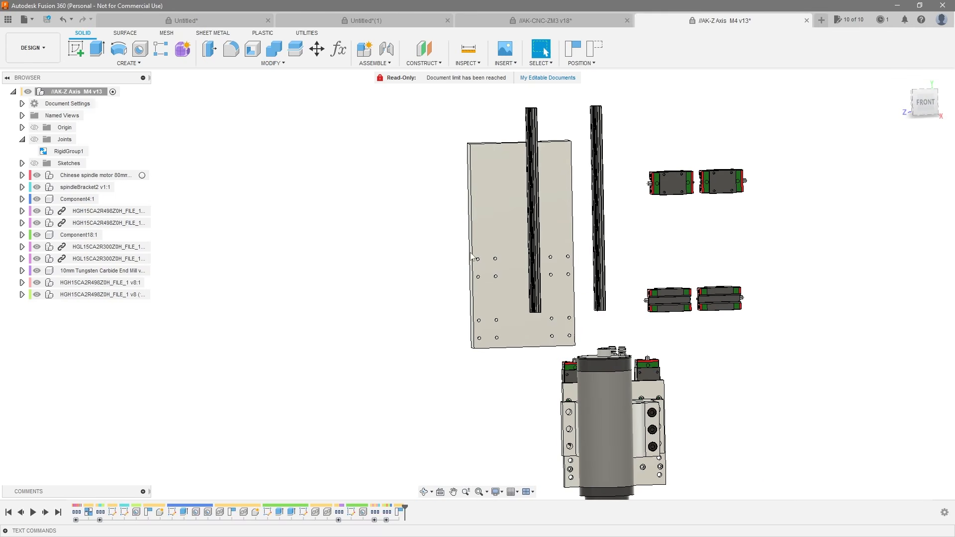
left_click(919, 106)
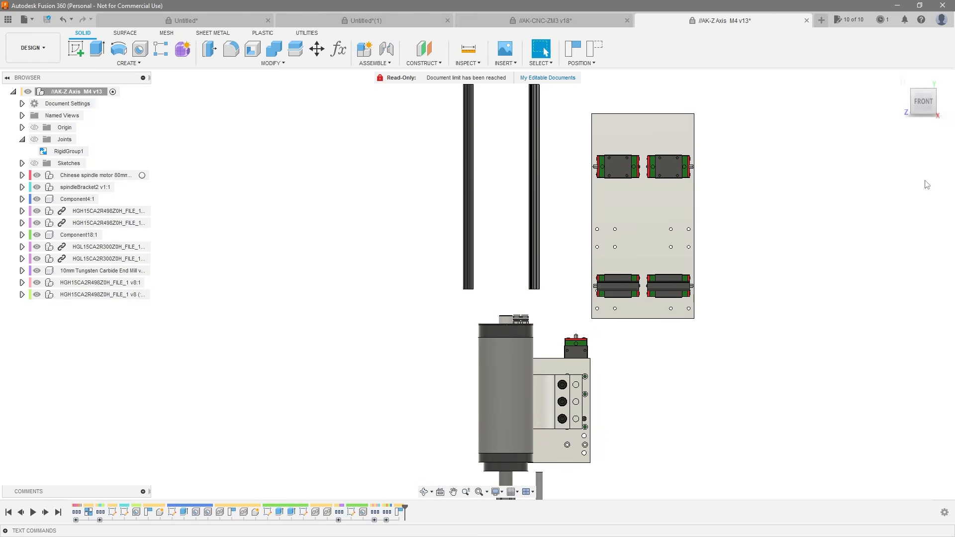
Step: Attach the first loose bearing block's mounting hole to the plate's lower hole pattern near one edge with a flipped Rigid joint at 90 degrees
middle_click_drag(926, 184, 624, 294, "shift")
scroll(454, 276, "up", 5)
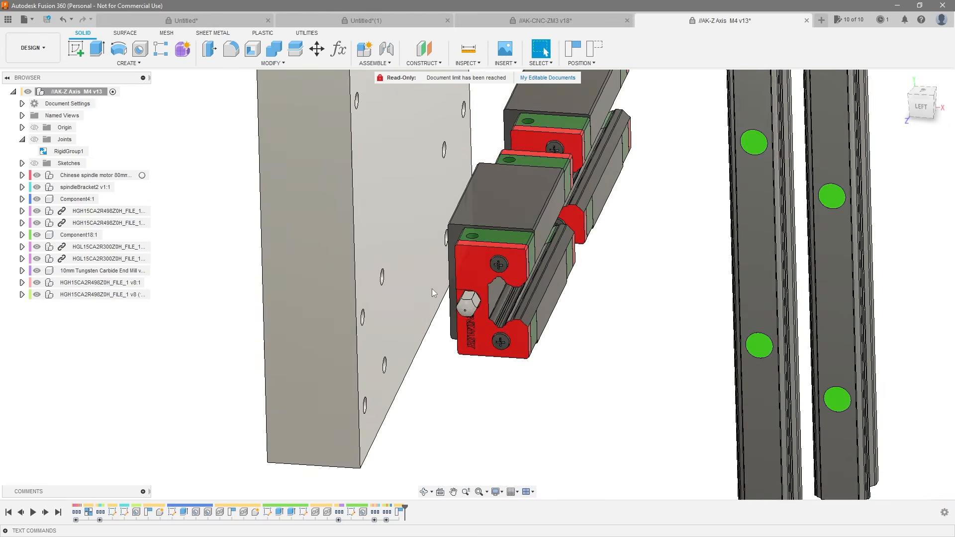
middle_click_drag(432, 289, 447, 294, "shift")
scroll(559, 219, "up", 5)
middle_click_drag(559, 220, 544, 213, "shift")
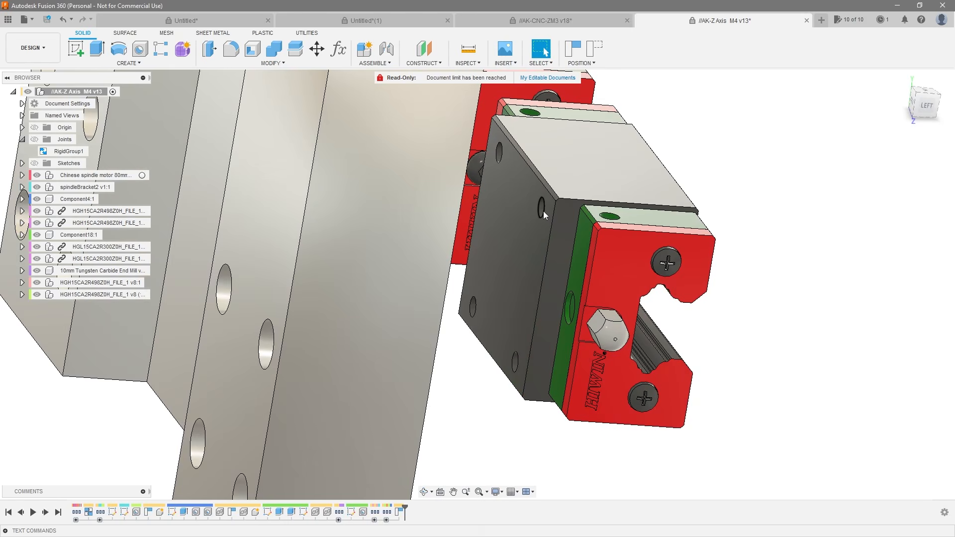
scroll(541, 228, "down", 5)
middle_click_drag(549, 271, 432, 320, "shift")
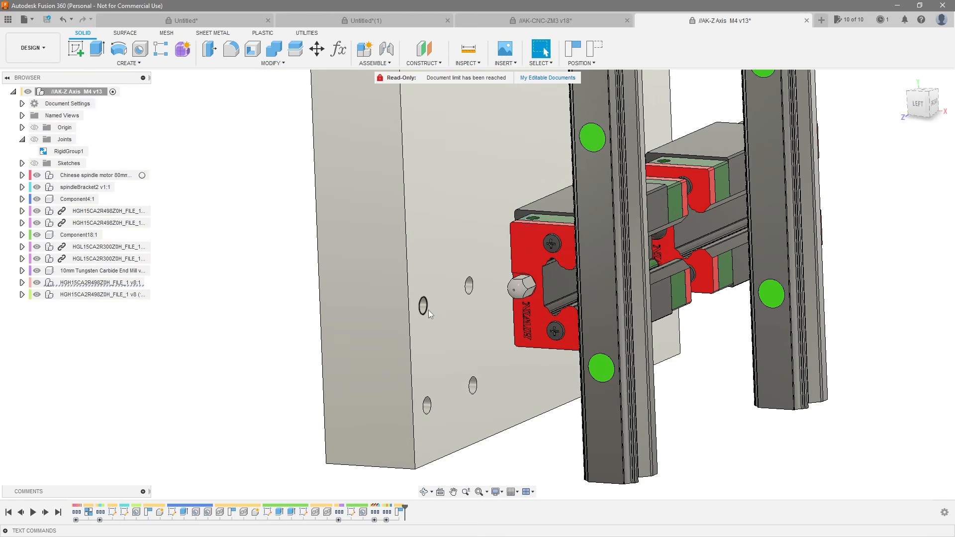
left_click(428, 308, "ctrl")
key("j")
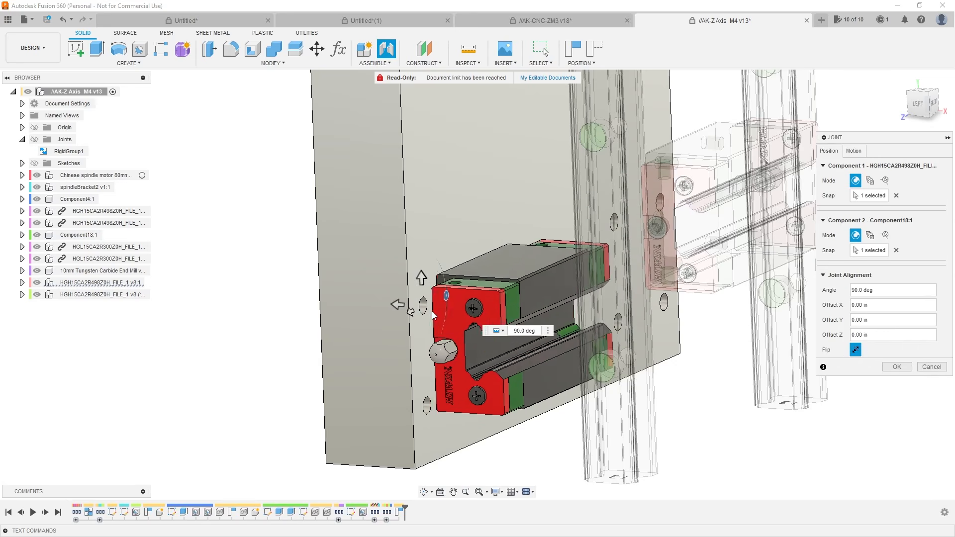
left_click(854, 152)
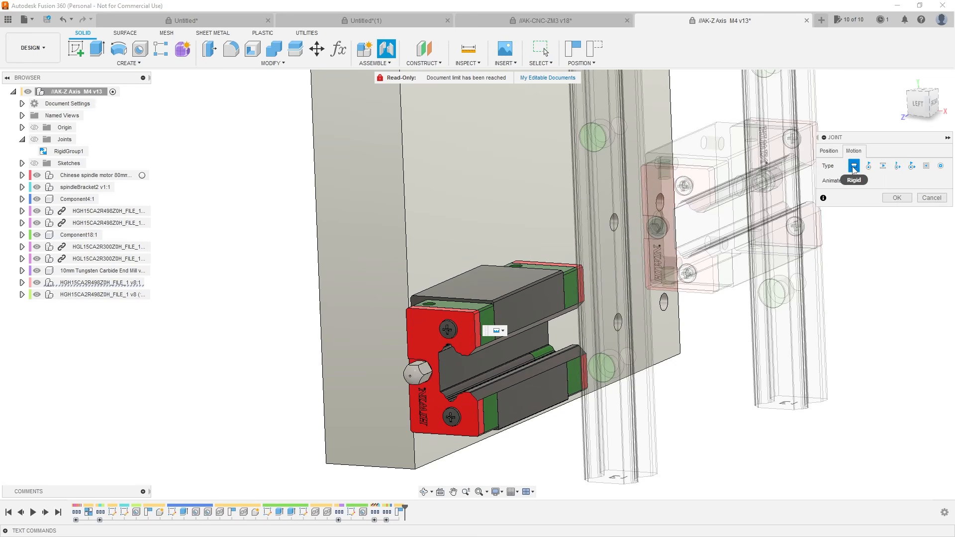
left_click(898, 198)
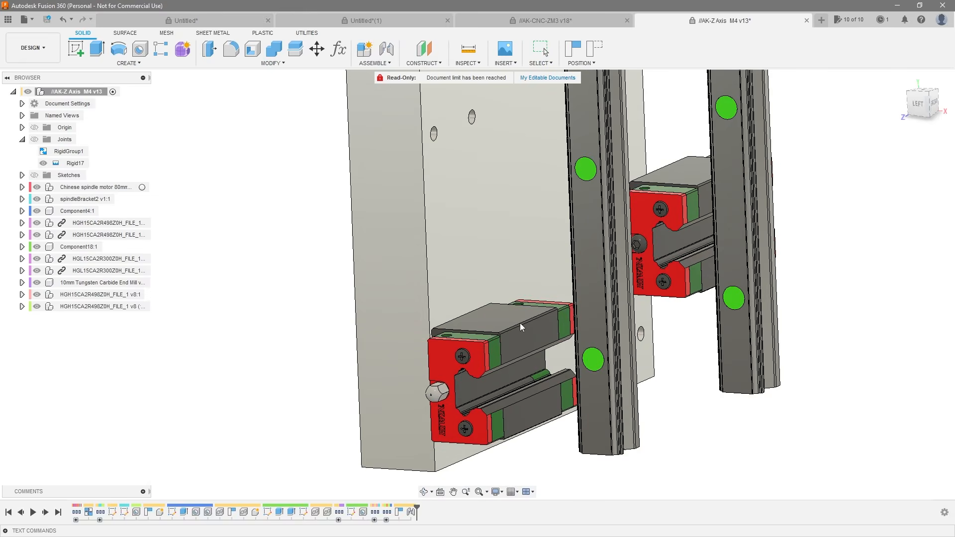
Step: Attach the second bearing block to the lower hole pattern near the plate's opposite edge with a flipped rigid joint at 90 degrees
middle_click_drag(482, 238, 508, 389, "shift")
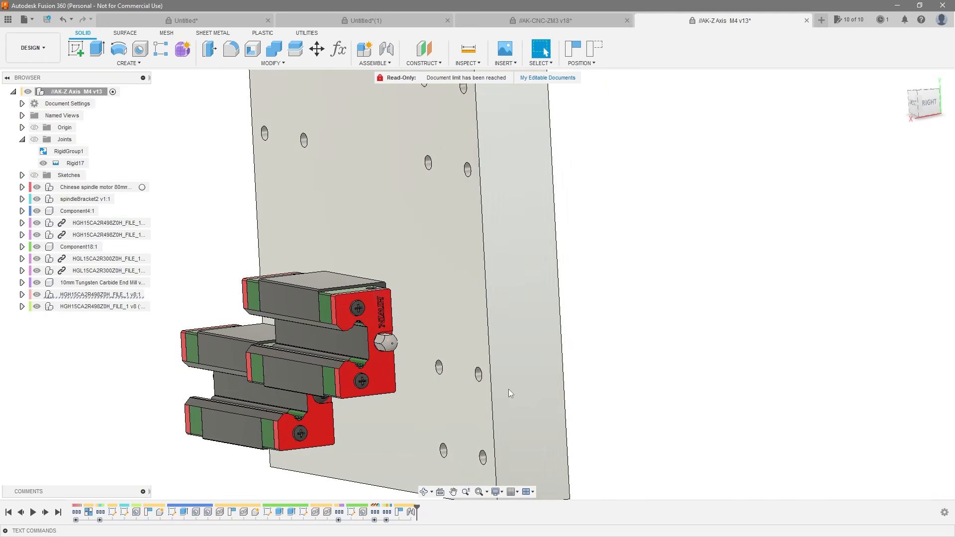
left_click(481, 376)
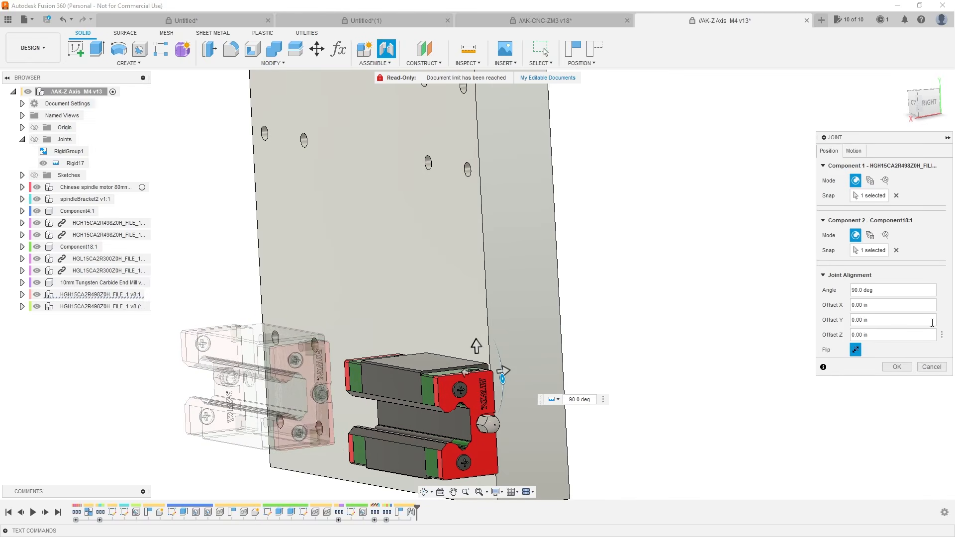
left_click(898, 368)
Step: Start a joint between the third bearing block's lower corner hole and the outer hole of the plate's upper pattern, above the second block
middle_click_drag(646, 249, 467, 263, "shift")
scroll(445, 250, "up", 5)
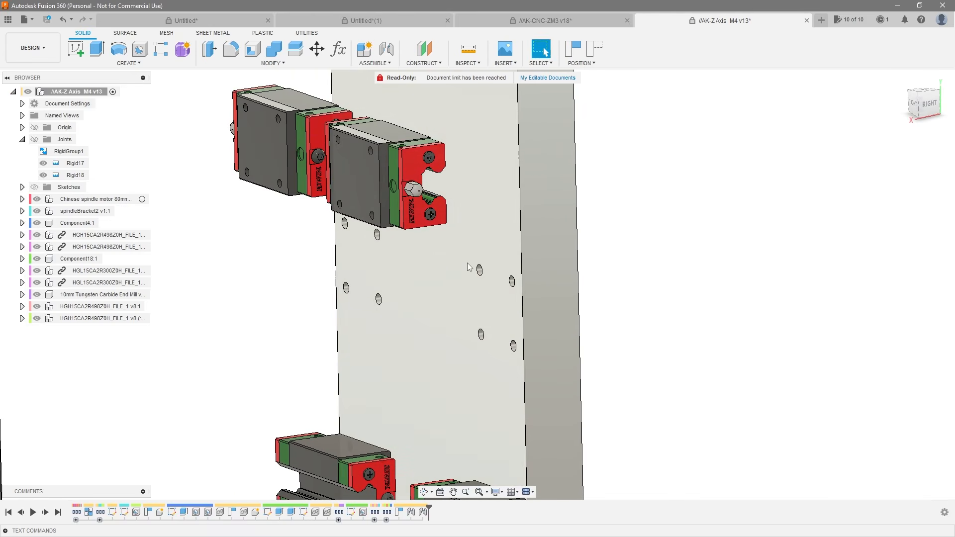
scroll(378, 168, "up", 2)
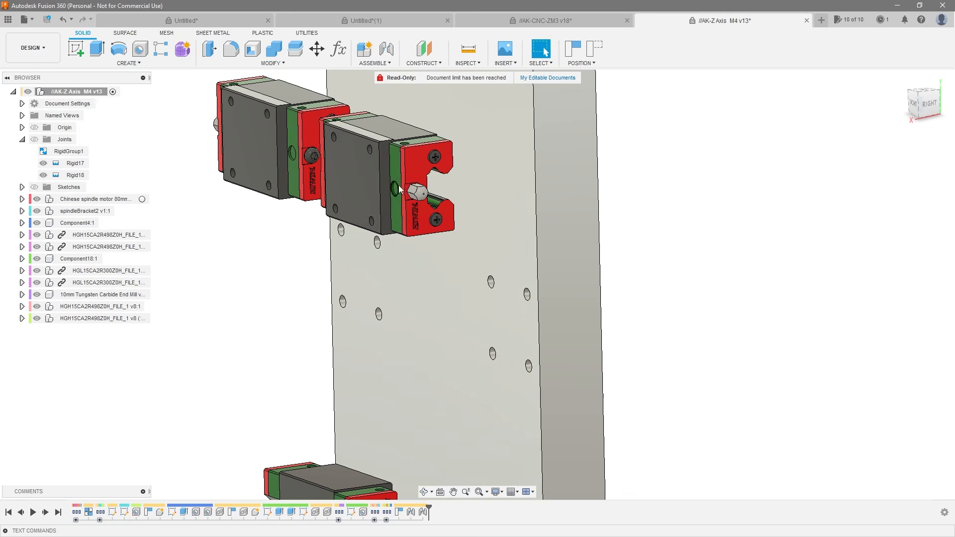
left_click(356, 168)
scroll(373, 217, "up", 4)
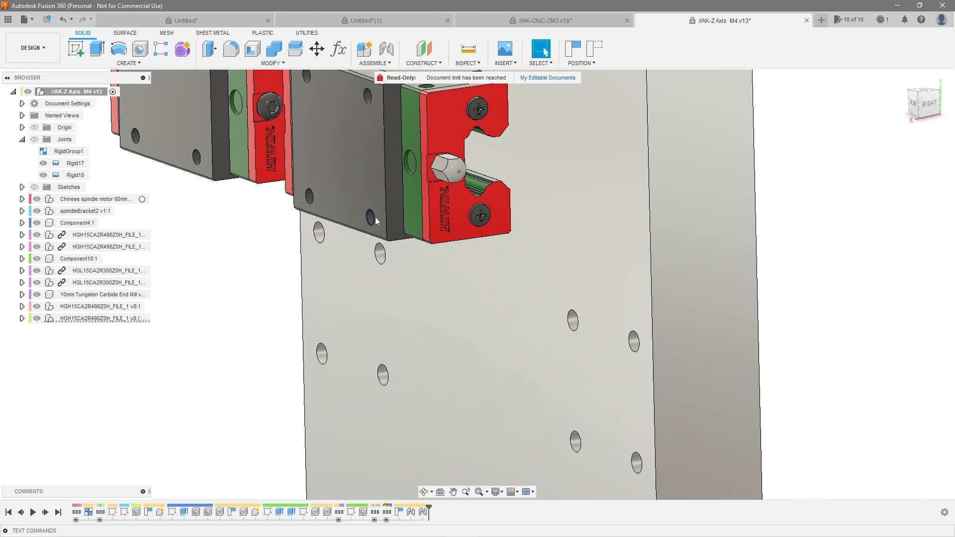
scroll(373, 219, "down", 4)
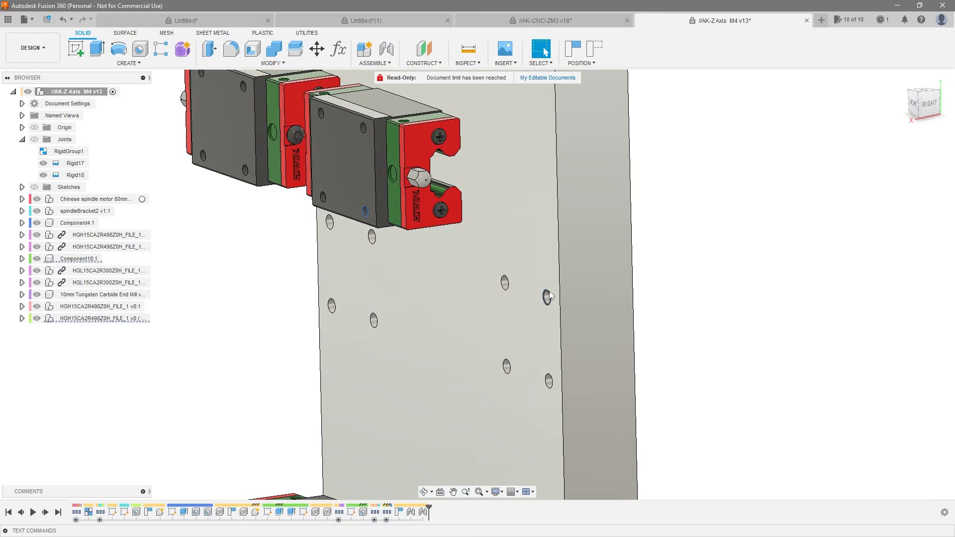
left_click(548, 296)
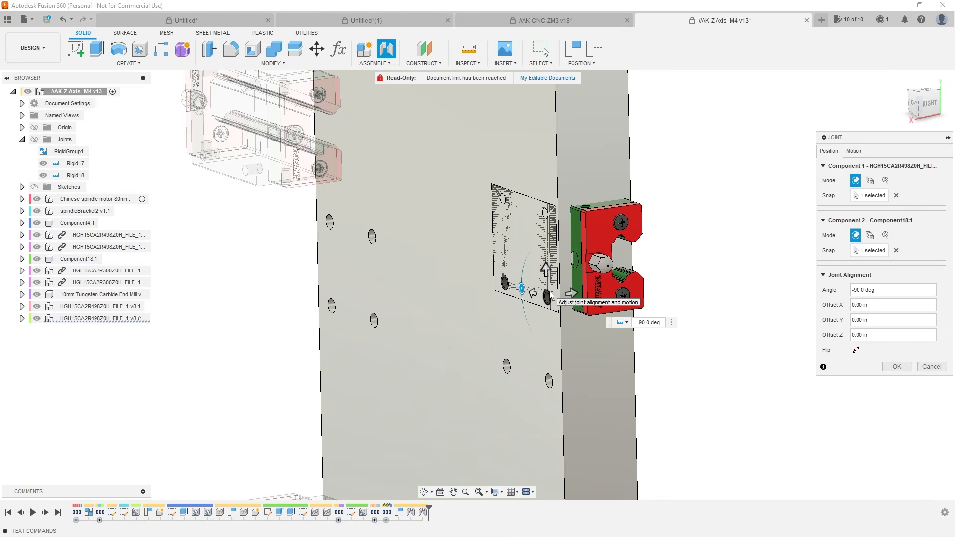
Step: Flip the third block's joint, rotate its alignment to 90 degrees, and accept the rigid joint
left_click(856, 350)
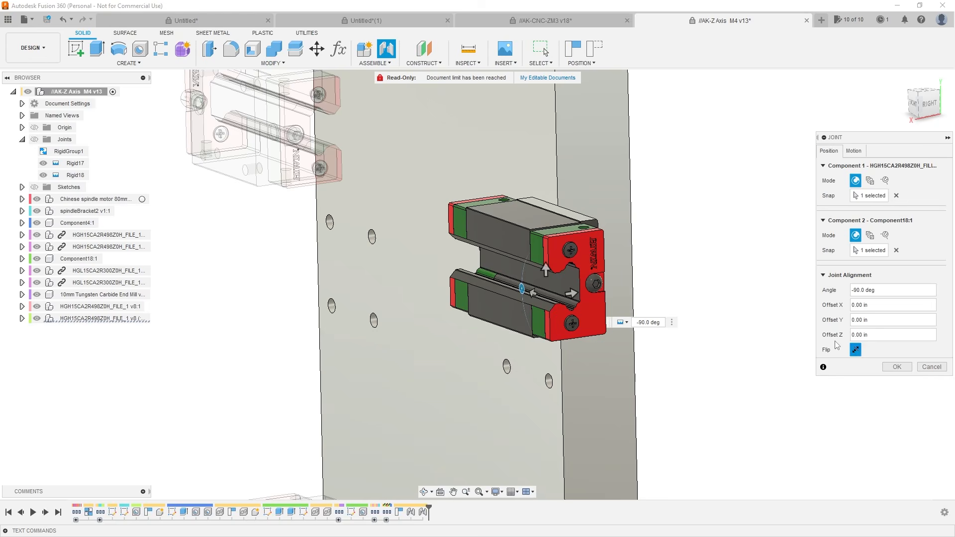
mouse_move(678, 299)
middle_mouse_down("shift")
mouse_move(708, 283)
mouse_move(684, 298)
middle_mouse_up("shift")
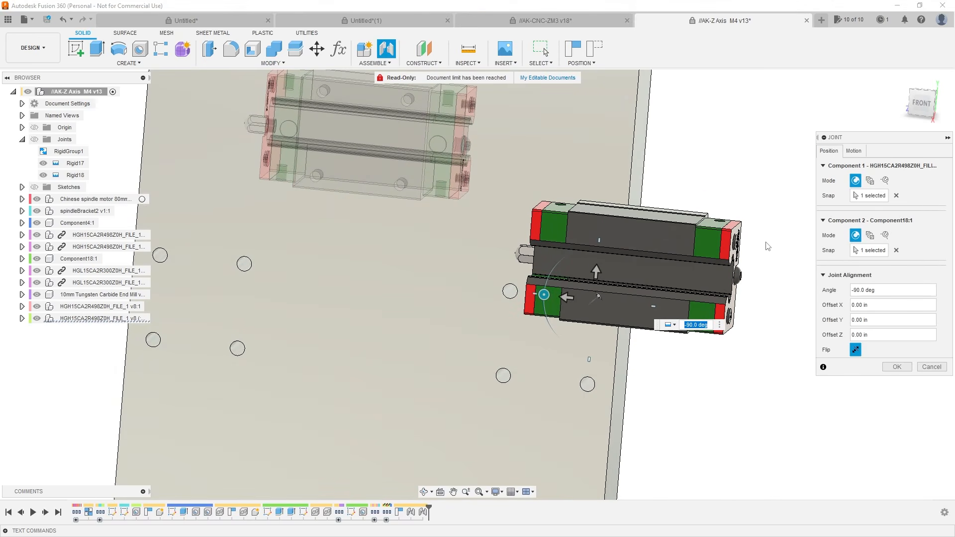
left_click_drag(543, 294, 653, 307)
middle_click_drag(594, 271, 715, 359, "shift")
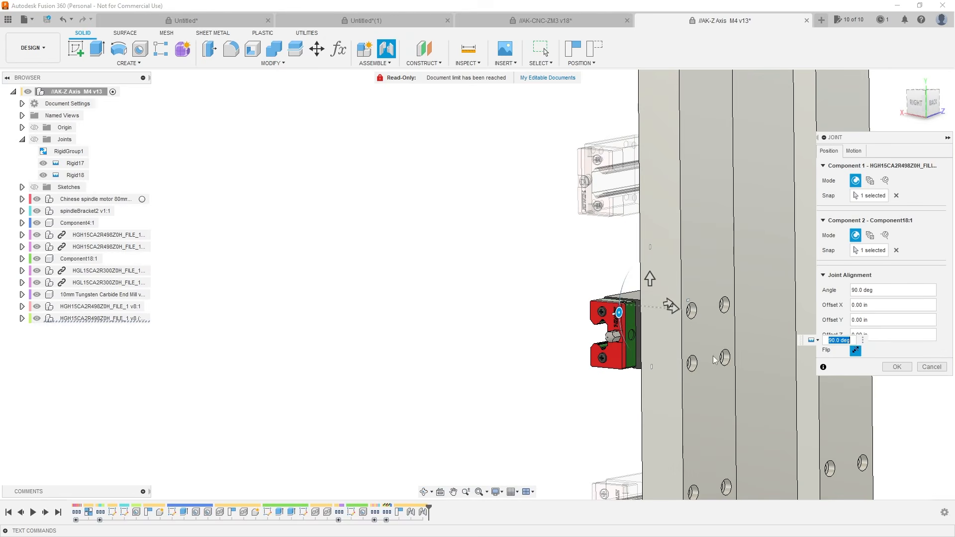
left_click(899, 367)
Step: Start a joint between the fourth bearing block's lower corner hole and the outer hole of the remaining upper pattern on the plate
middle_click_drag(448, 318, 429, 243, "shift")
scroll(400, 230, "up", 2)
scroll(487, 254, "up", 5)
scroll(488, 255, "up", 2)
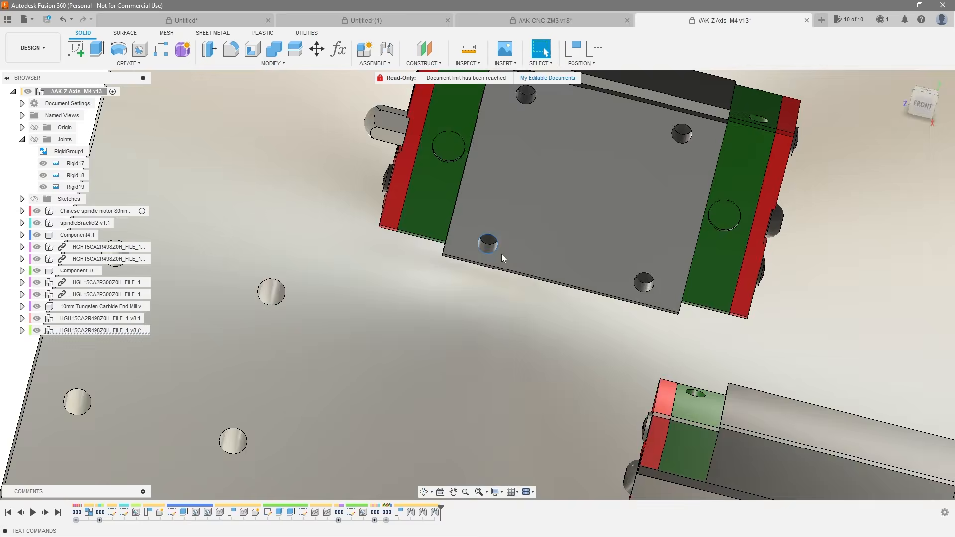
scroll(501, 253, "down", 4)
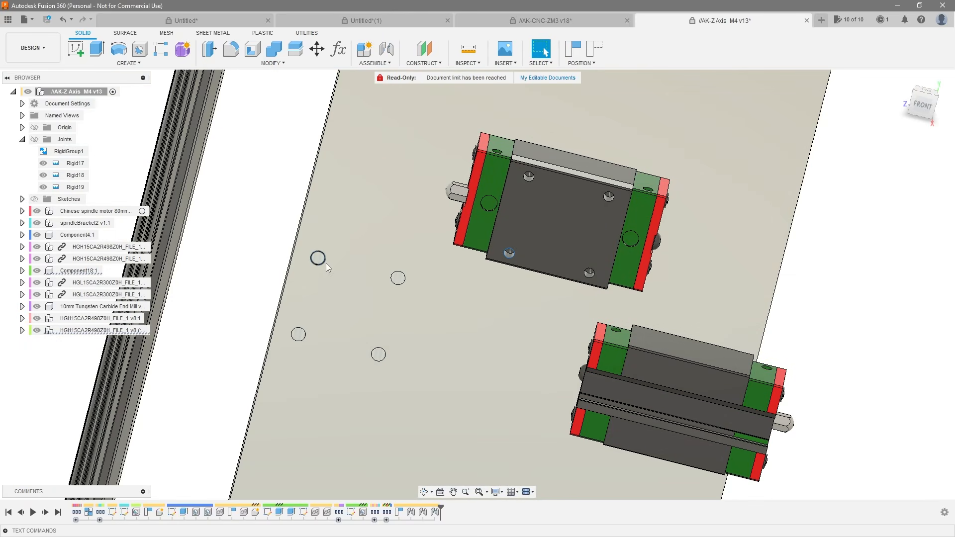
key("j")
left_click(318, 258)
Step: Flip the fourth block against the plate, rotate it to 90 degrees, and accept its rigid joint
middle_click_drag(431, 314, 401, 298, "shift")
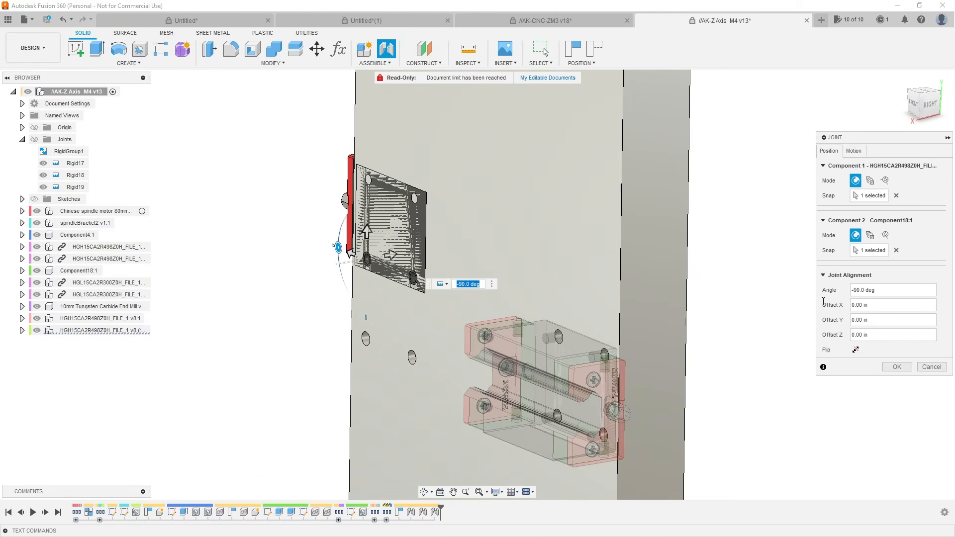
left_click(855, 354)
middle_click_drag(503, 226, 462, 237, "shift")
left_click_drag(244, 277, 340, 297)
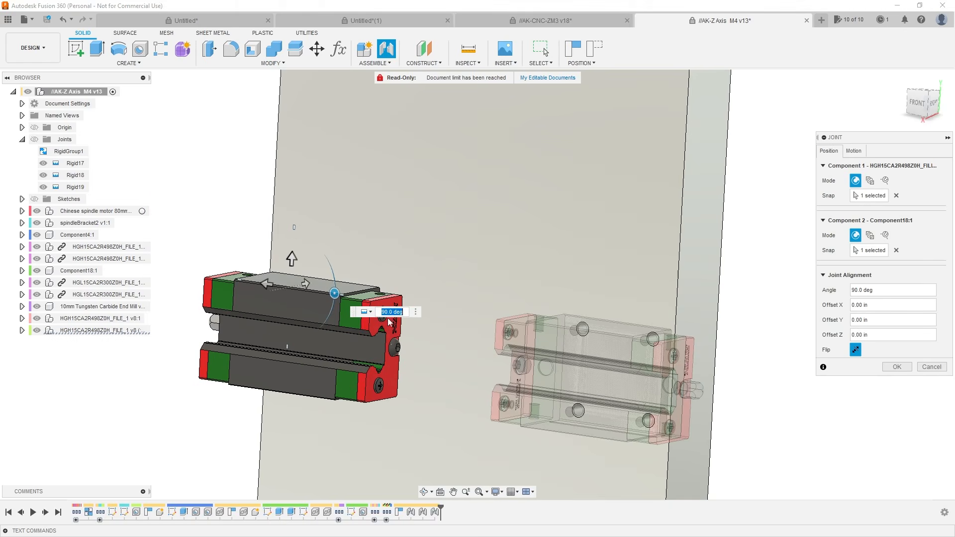
scroll(543, 283, "down", 2)
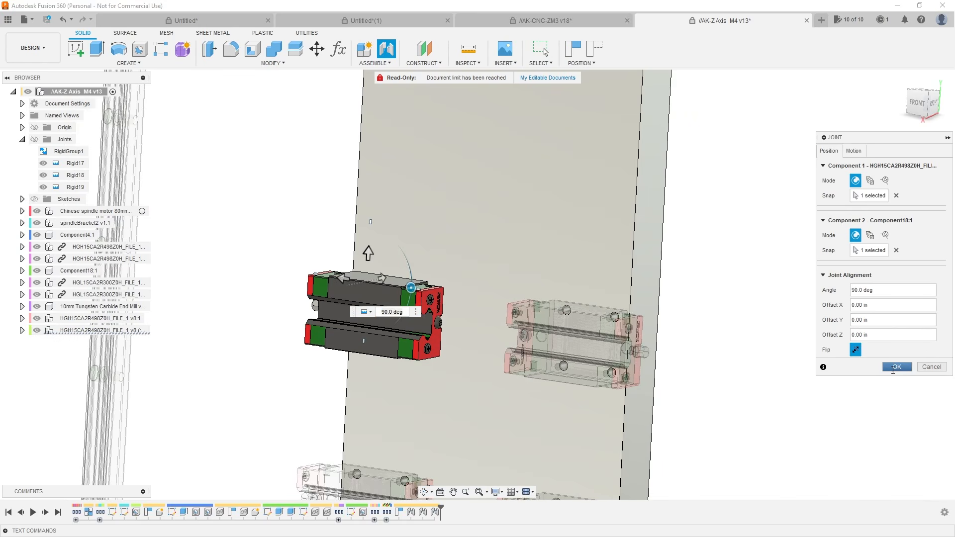
left_click(892, 370)
Step: Examine the grooved rear side of the back plate and the mounting face of the loose linear rail beside it
scroll(669, 316, "down", 4)
middle_click_drag(666, 315, 642, 269, "shift")
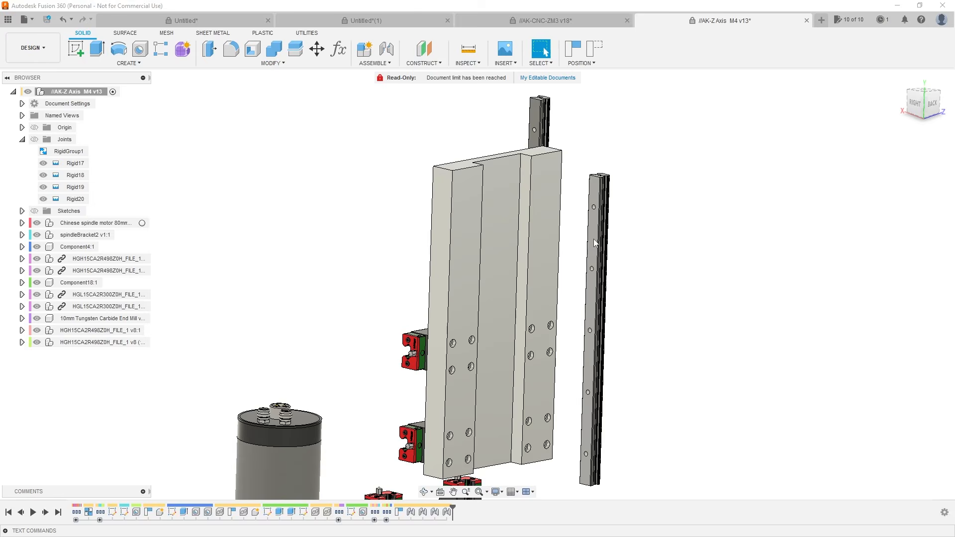
scroll(592, 238, "down", 3)
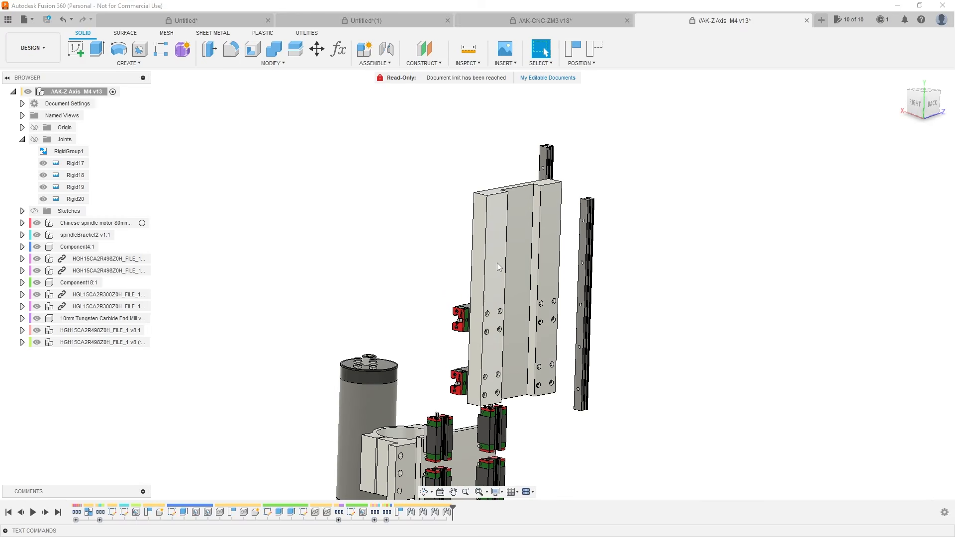
scroll(495, 209, "up", 3)
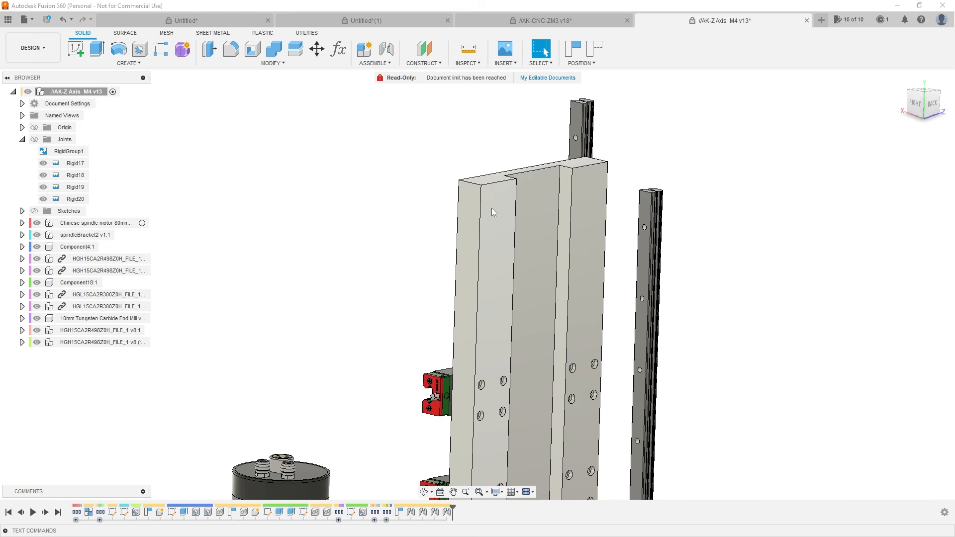
scroll(501, 246, "down", 4)
scroll(572, 291, "up", 4)
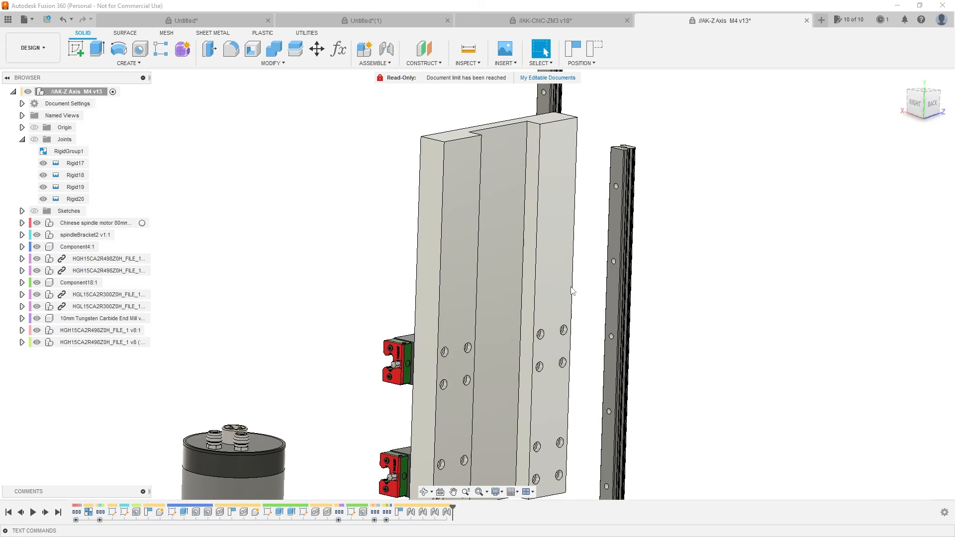
scroll(571, 291, "up", 3)
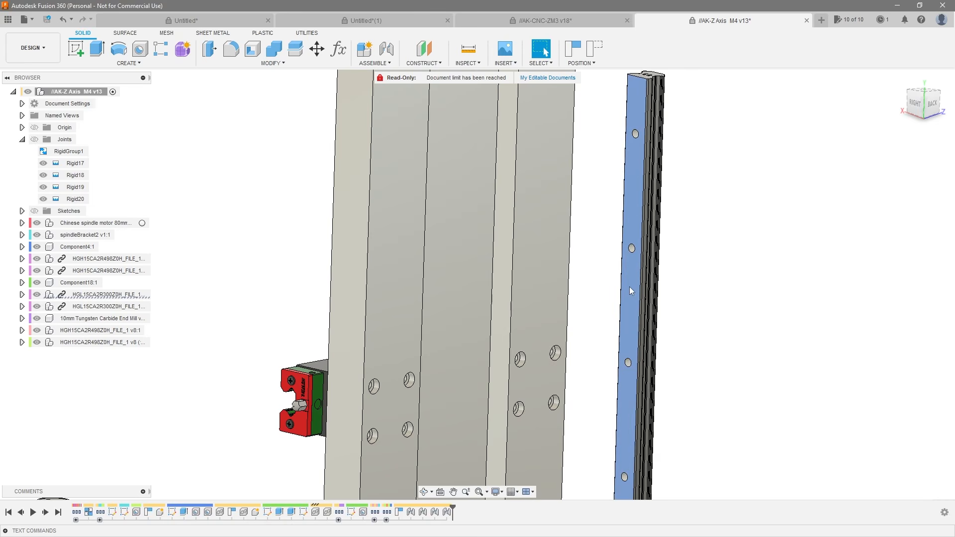
Step: Start a joint between the loose linear rail's mounting face and the nearer holed seating strip on the plate's grooved rear side
left_click(627, 292)
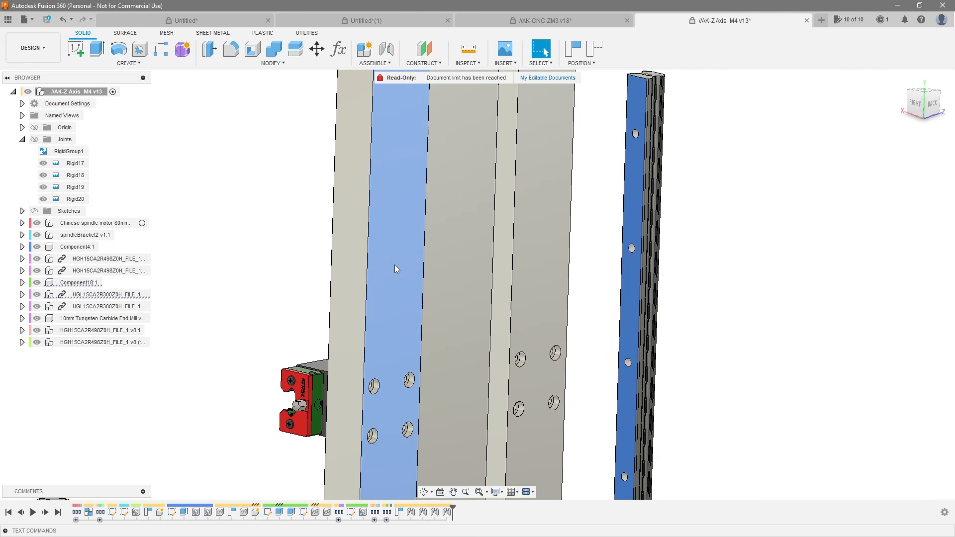
scroll(395, 265, "down", 3)
left_click(402, 269, "ctrl")
key("j")
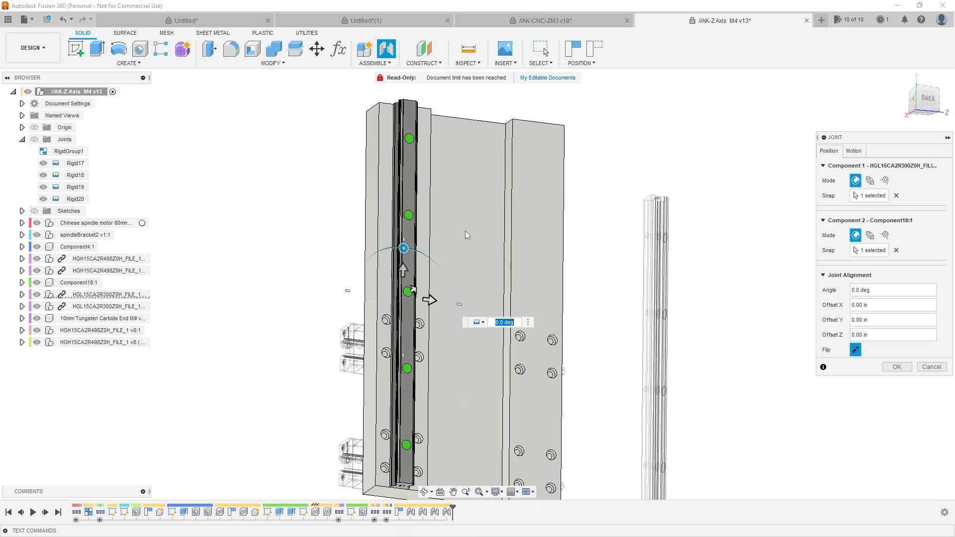
Step: Inspect how the first rail seats along the plate from several angles and accept its rigid joint
scroll(437, 406, "up", 6)
scroll(436, 405, "down", 5)
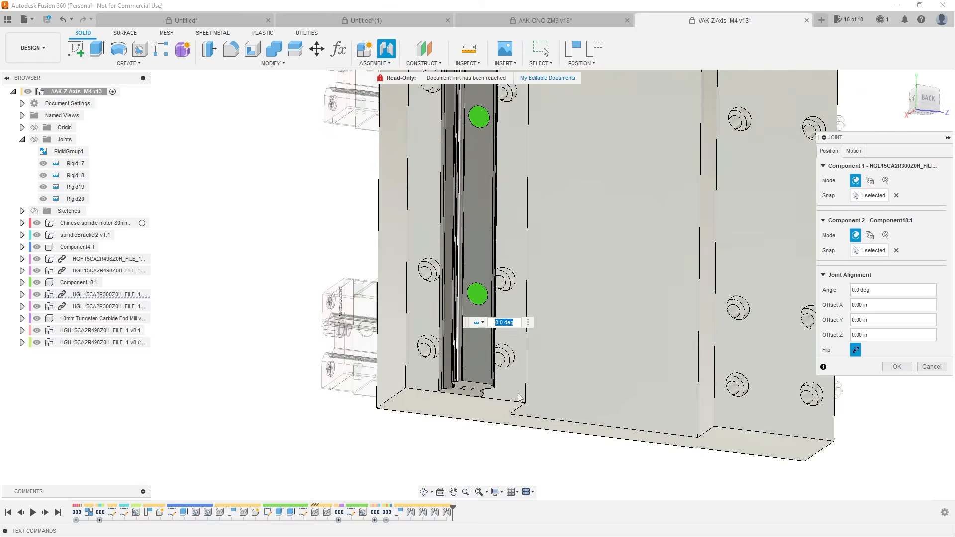
middle_click_drag(556, 366, 583, 390, "shift")
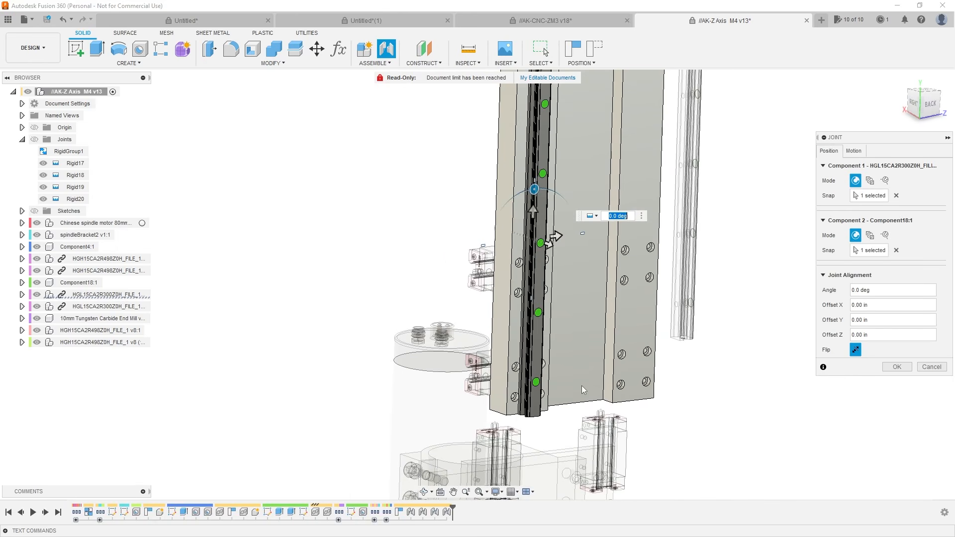
scroll(506, 255, "up", 6)
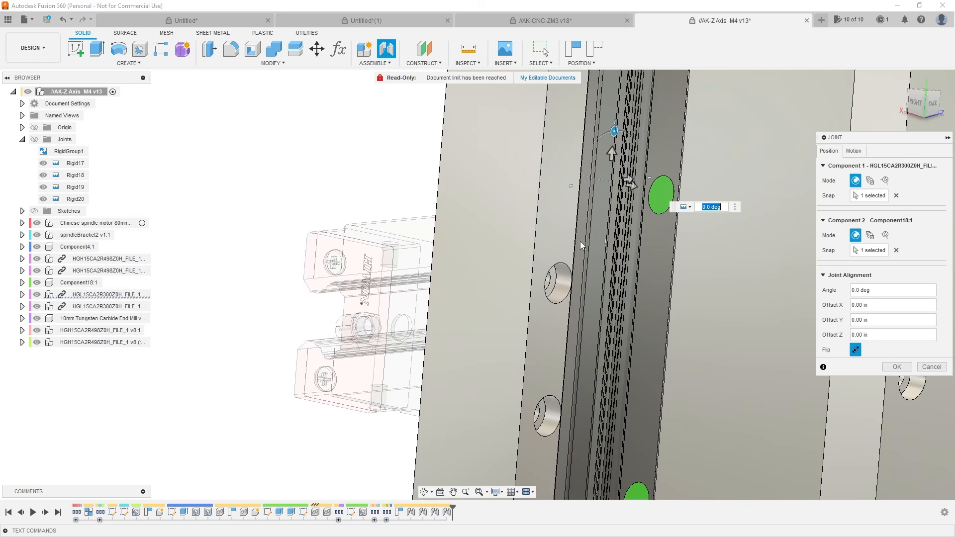
middle_click_drag(579, 243, 580, 316, "shift")
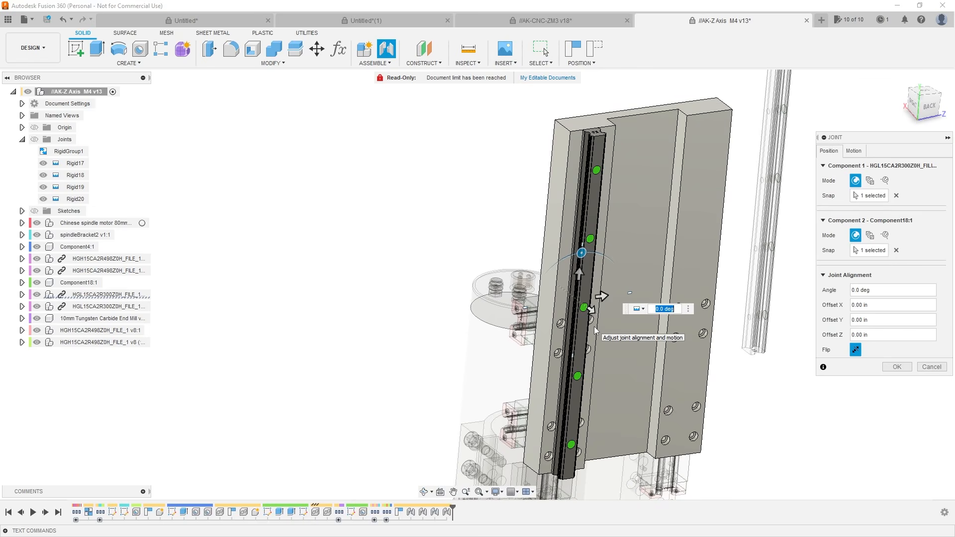
scroll(572, 336, "down", 3)
scroll(646, 348, "up", 3)
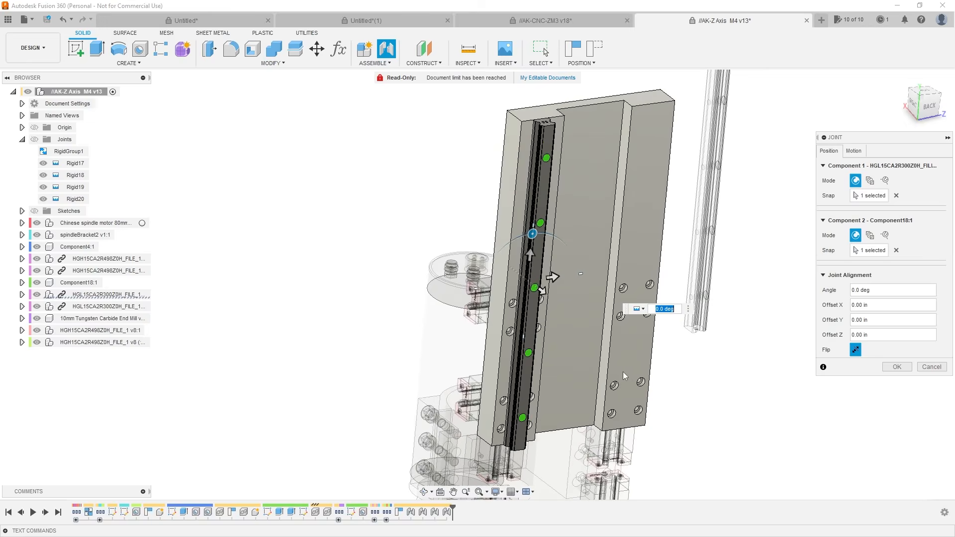
middle_click_drag(622, 372, 641, 354, "shift")
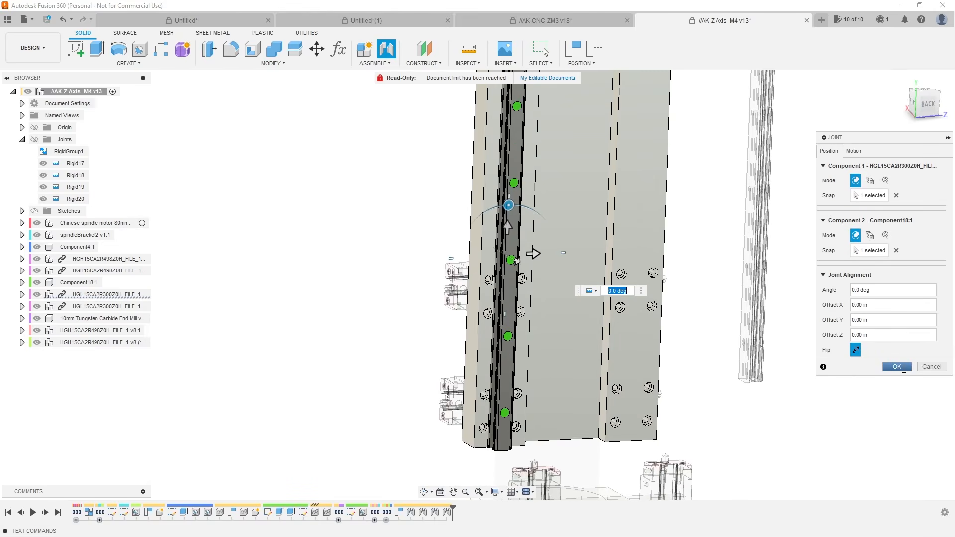
left_click(897, 367)
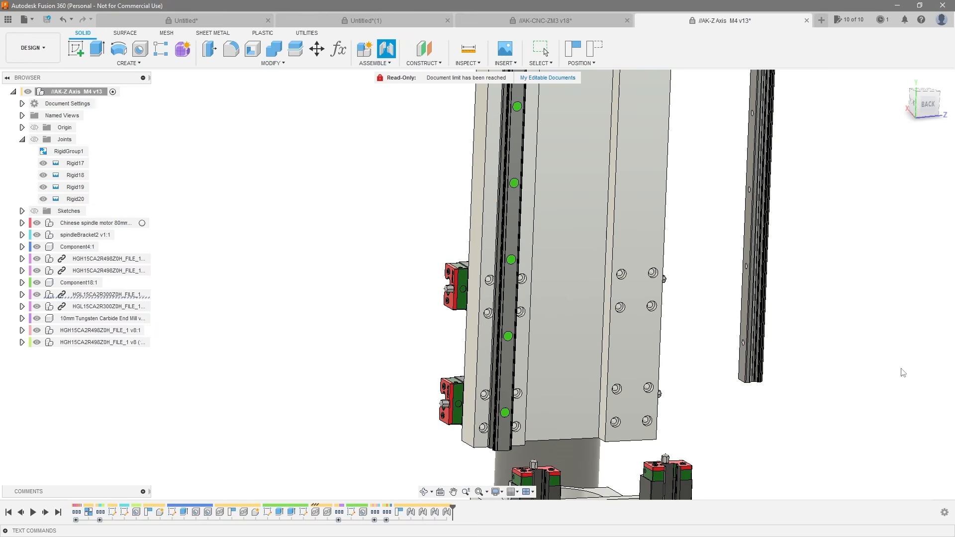
Step: Join the second linear rail's mounting face rigidly to the remaining holed seating strip on the plate
middle_click_drag(900, 371, 796, 239, "shift")
left_click(795, 219)
left_click(731, 333, "ctrl")
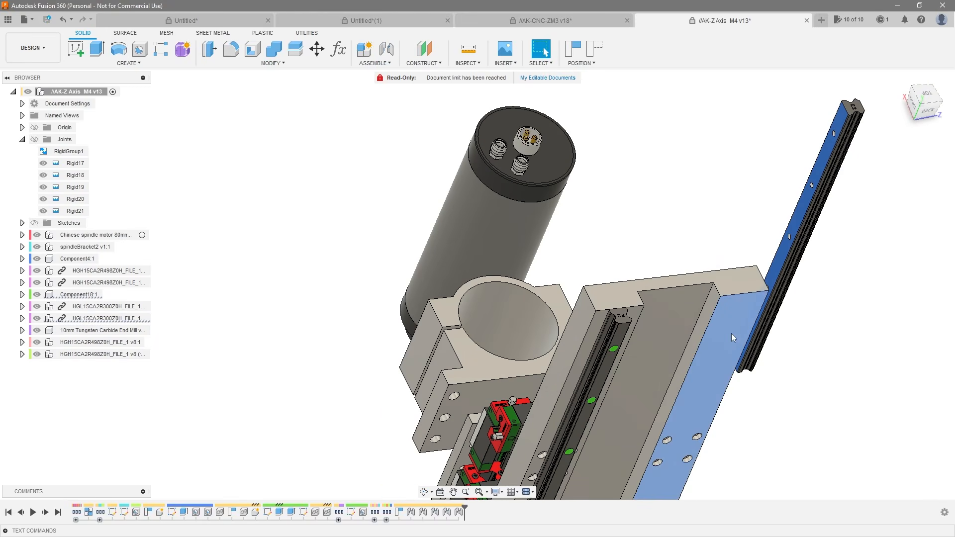
key("j")
middle_click_drag(583, 346, 737, 325, "shift")
scroll(738, 326, "down", 3)
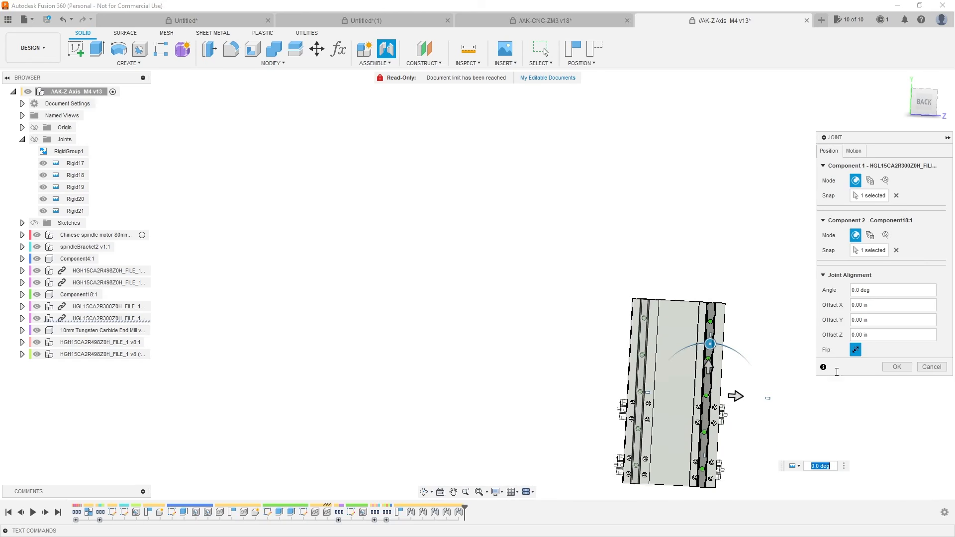
left_click(897, 367)
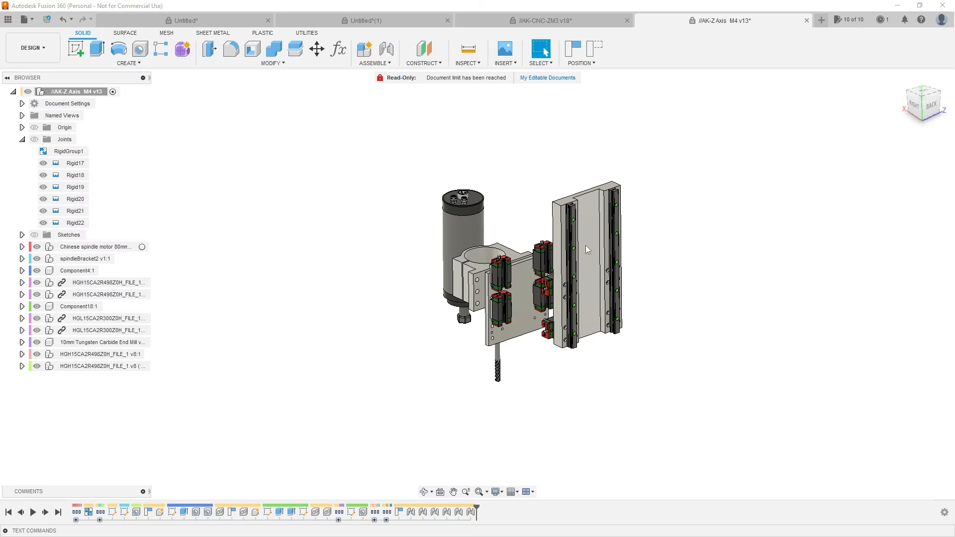
Step: Move the grooved plate away from the spindle assembly to test that both rails travel with it
left_click_drag(585, 245, 599, 253)
middle_click_drag(695, 287, 698, 291, "shift")
scroll(615, 266, "up", 1)
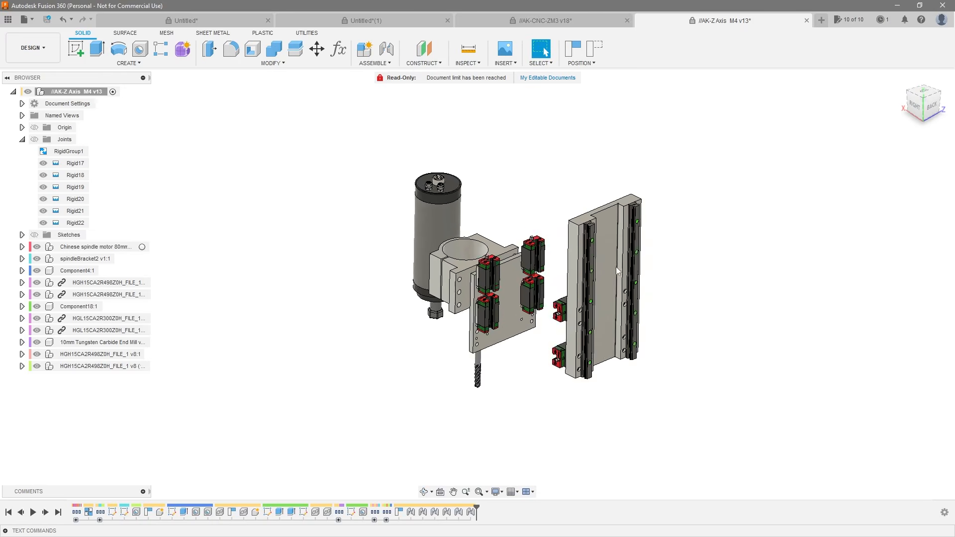
scroll(616, 267, "up", 1)
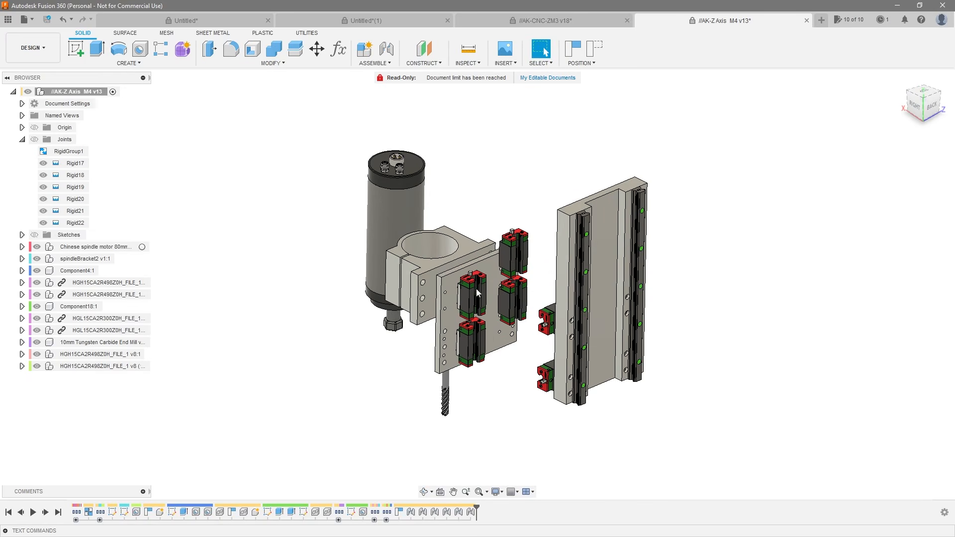
mouse_move(512, 319)
middle_mouse_down("shift")
mouse_move(562, 309)
mouse_move(513, 321)
mouse_move(523, 316)
middle_mouse_up("shift")
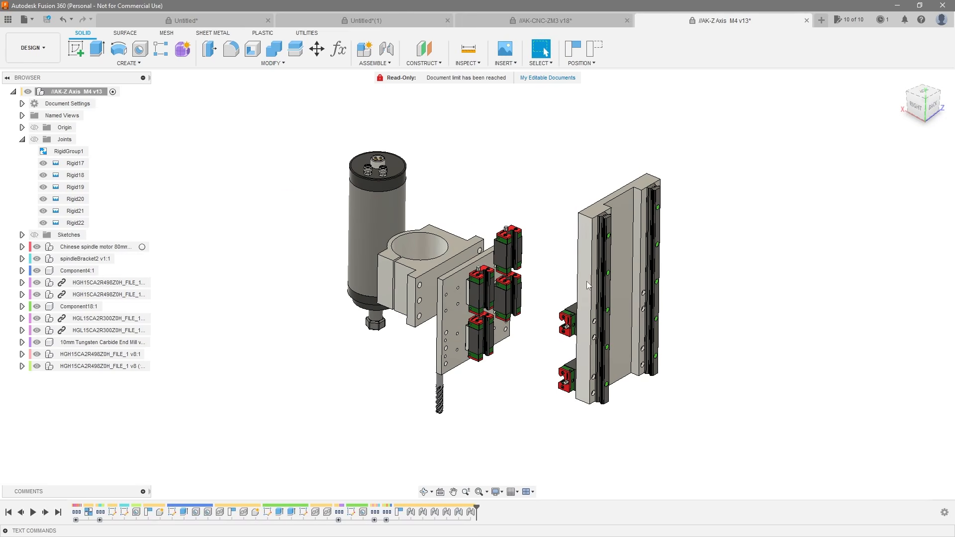
mouse_move(591, 283)
left_mouse_down()
mouse_move(580, 255)
mouse_move(583, 282)
left_mouse_up()
scroll(590, 297, "down", 2)
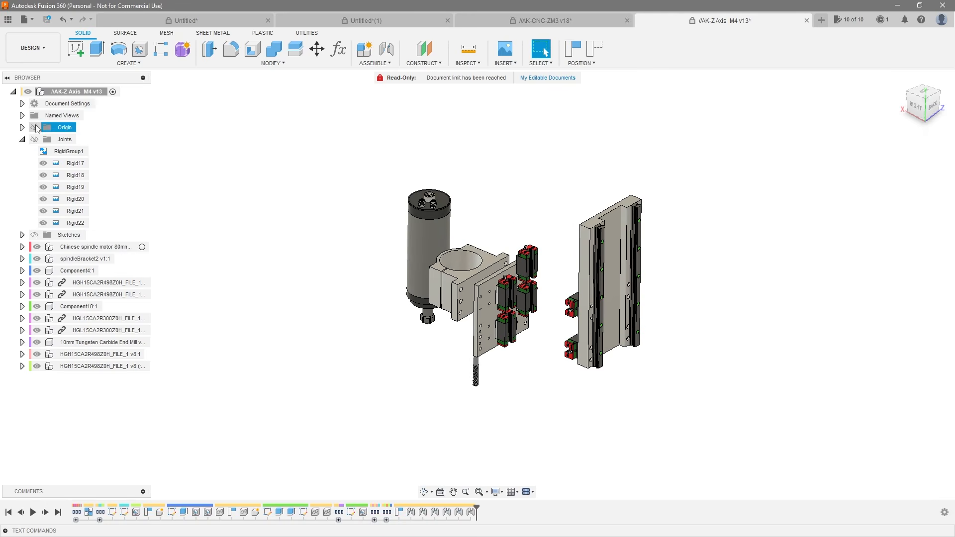
Step: Show the assembly's origin and the grooved plate's own origin, Component18
left_click(35, 127)
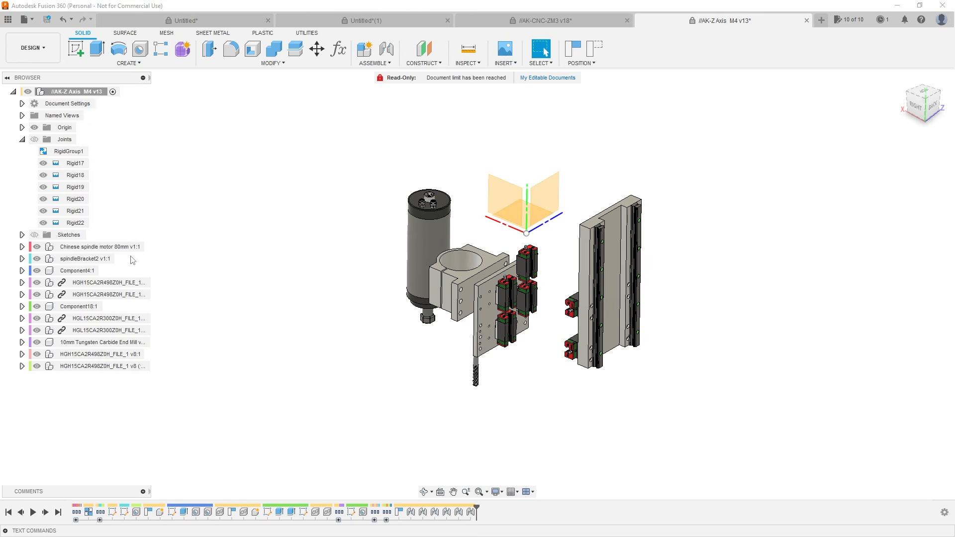
left_click(610, 252)
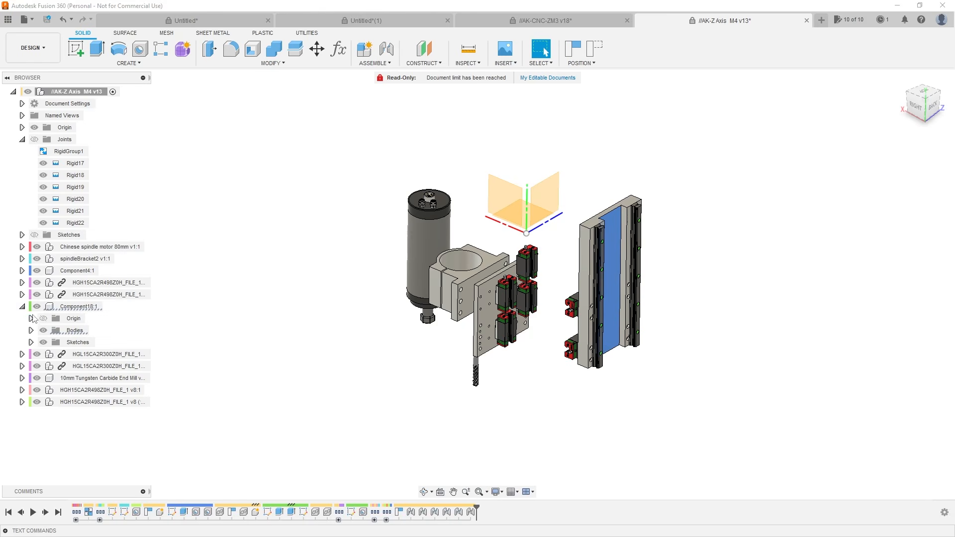
left_click(31, 319)
left_click(43, 318)
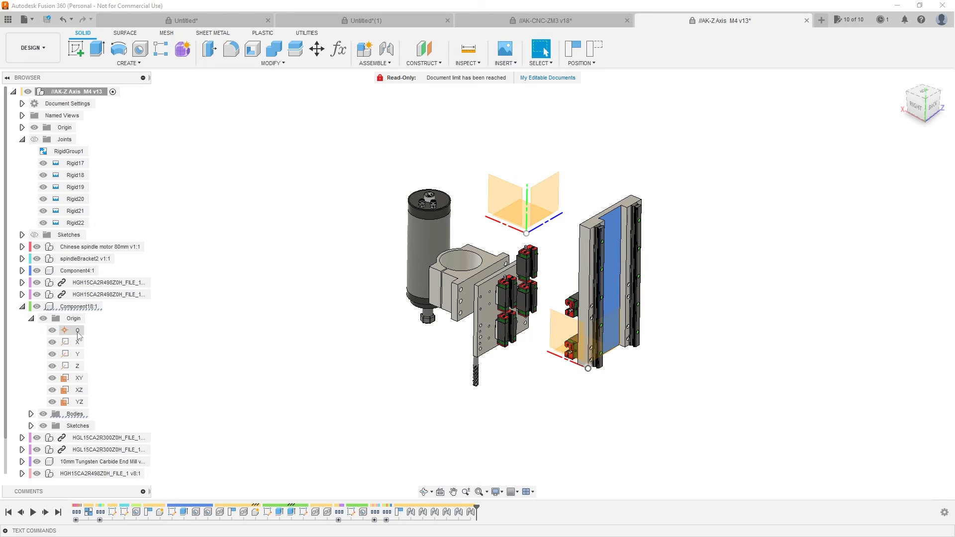
Step: Join the grooved plate's origin point to the assembly's origin point with a rigid joint
left_click(78, 330)
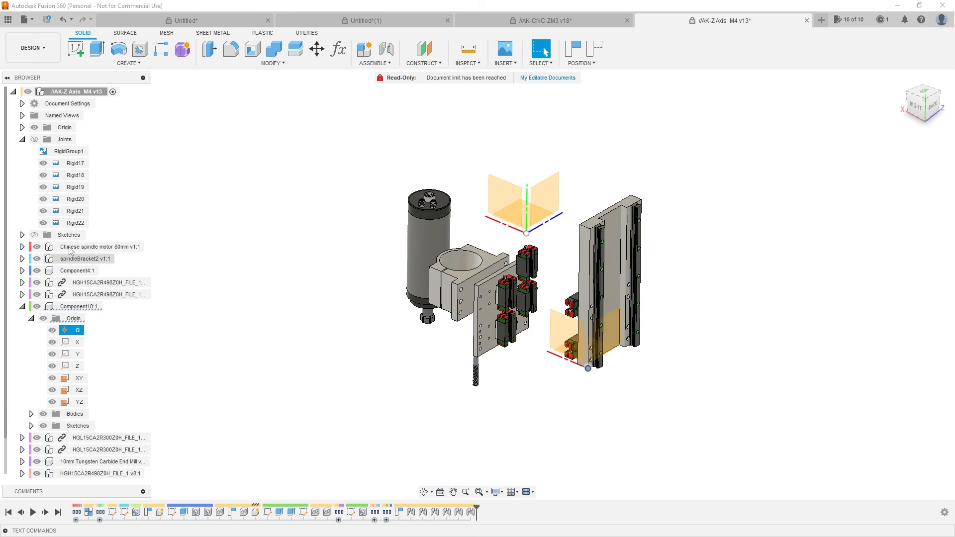
left_click(22, 128)
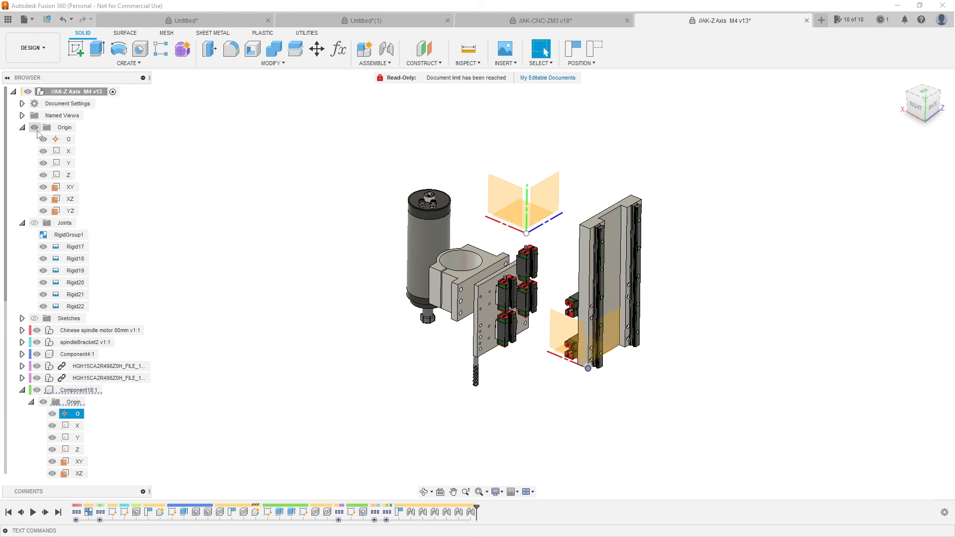
left_click(68, 140, "ctrl")
key("j")
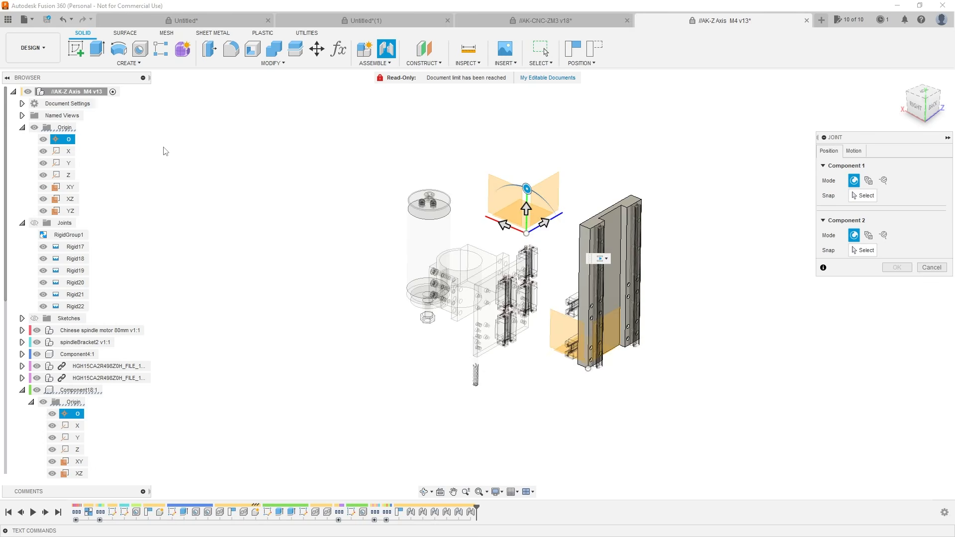
left_click(853, 151)
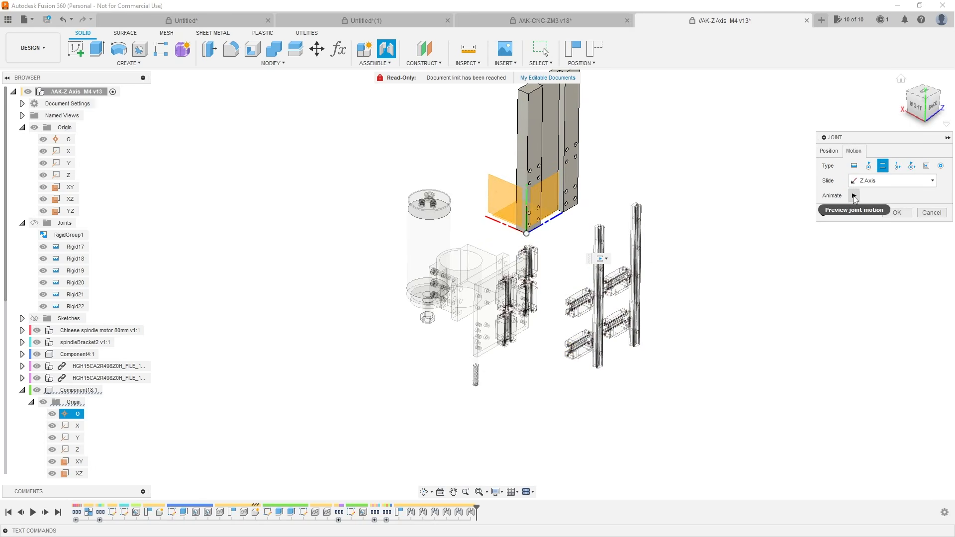
left_click(853, 167)
left_click(828, 150)
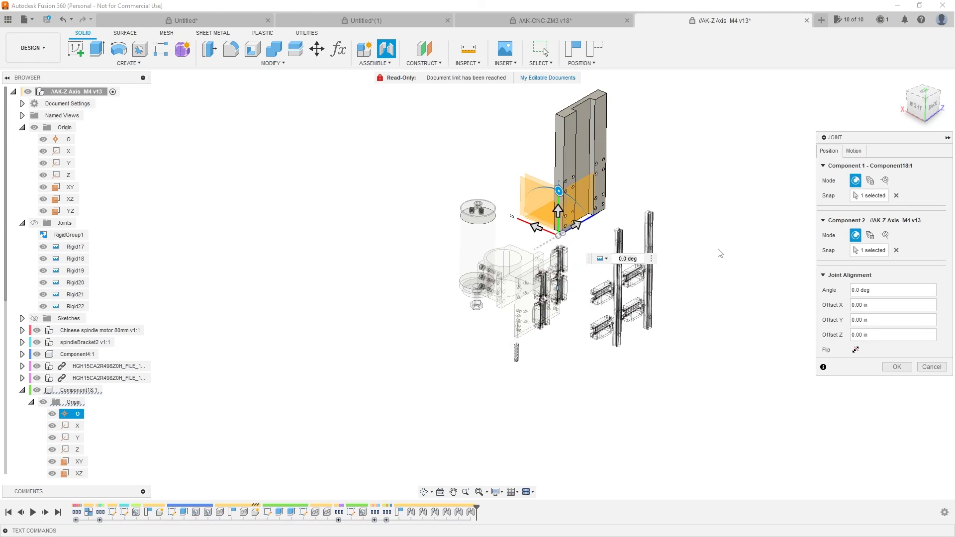
left_click(895, 368)
Step: Hide the origins of the assembly and the grooved plate and collapse both in the browser
scroll(587, 159, "up", 2)
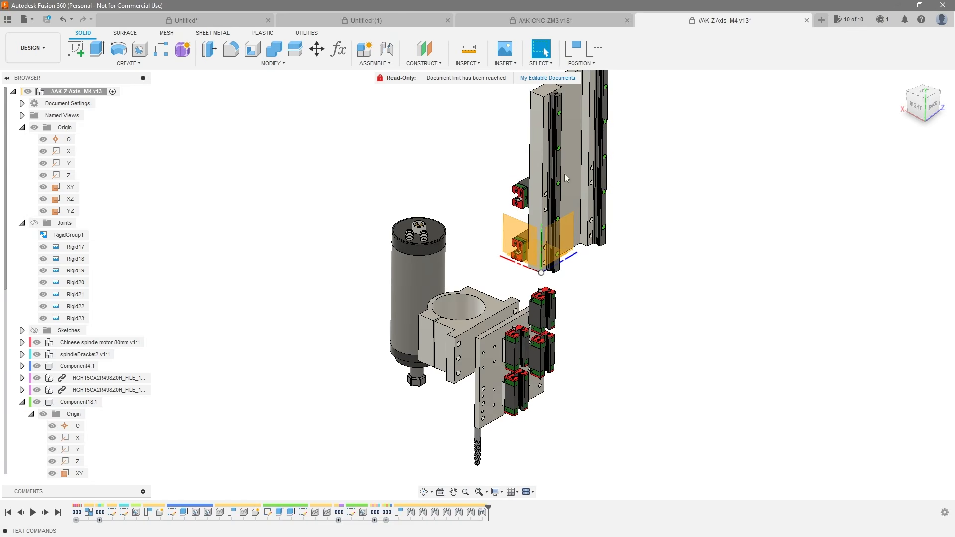
mouse_move(664, 279)
middle_mouse_down("shift")
mouse_move(688, 264)
mouse_move(669, 277)
middle_mouse_up("shift")
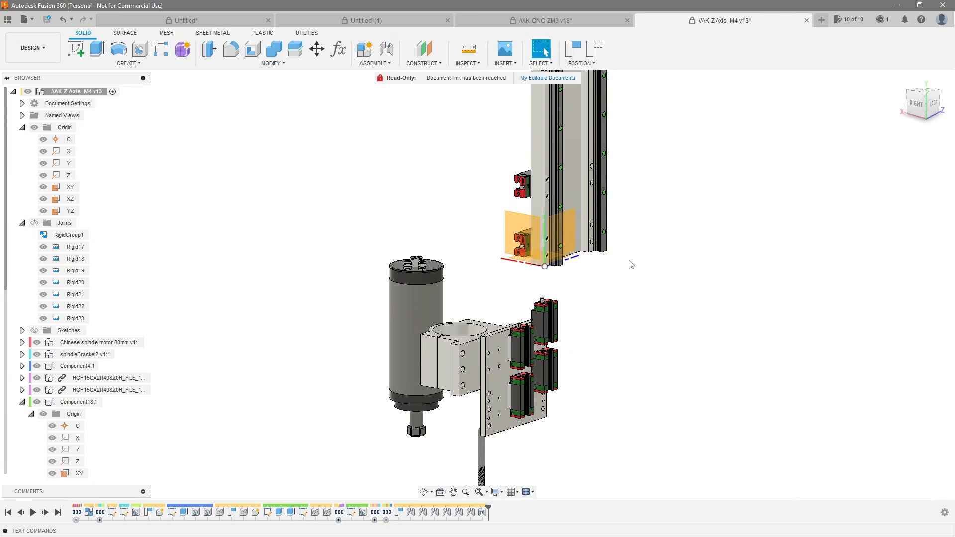
scroll(642, 268, "down", 2)
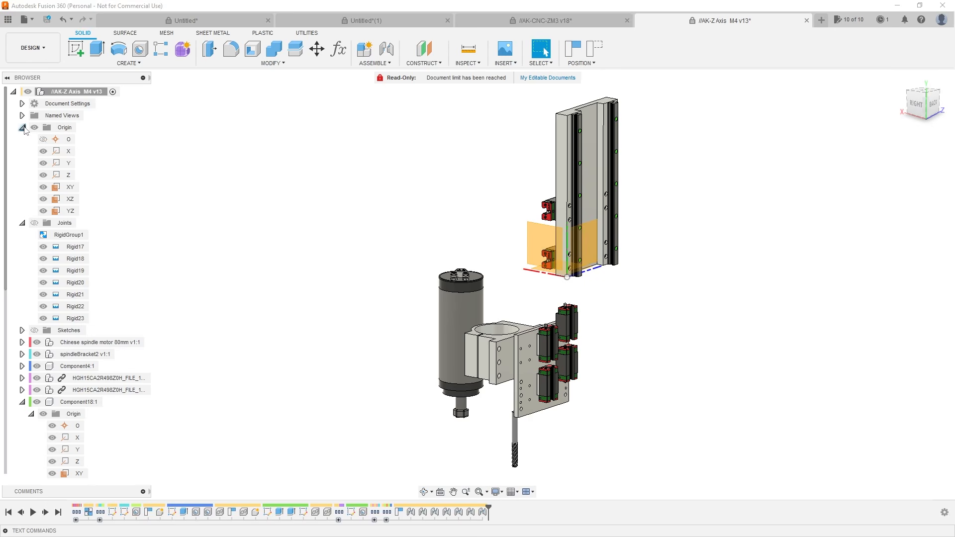
left_click(34, 127)
left_click(22, 127)
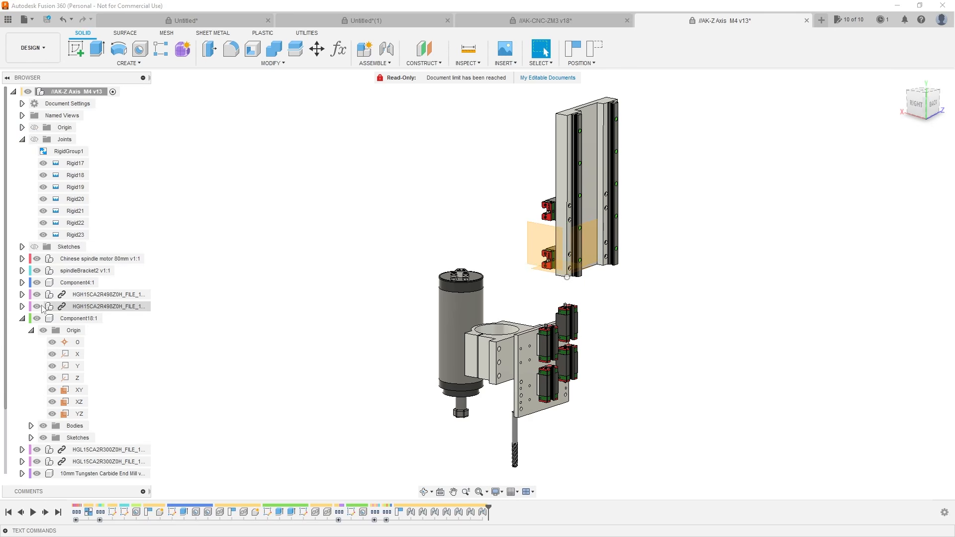
left_click(43, 330)
left_click(22, 318)
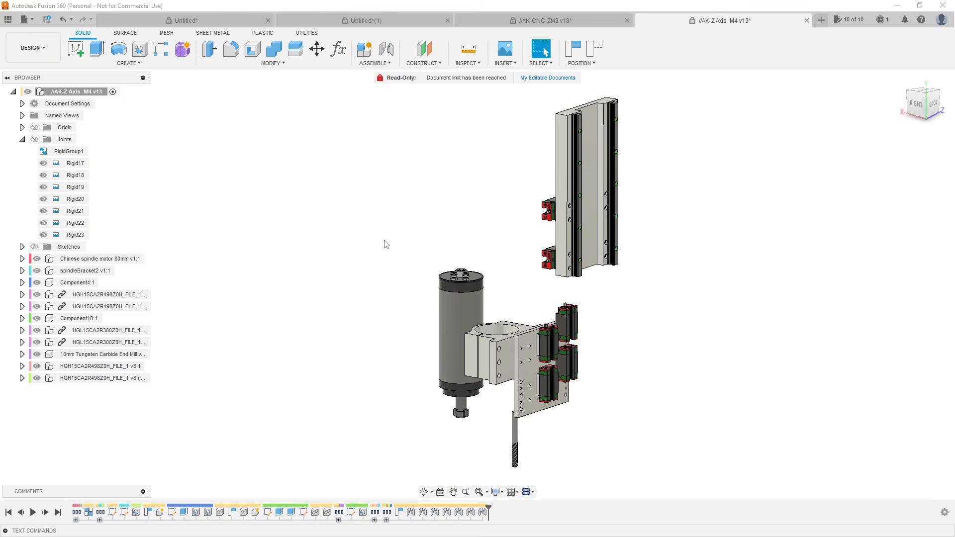
Step: Using the right and back views, move the four loose bearing blocks from the drilled spindle plate to beside the two rails
scroll(528, 204, "up", 4)
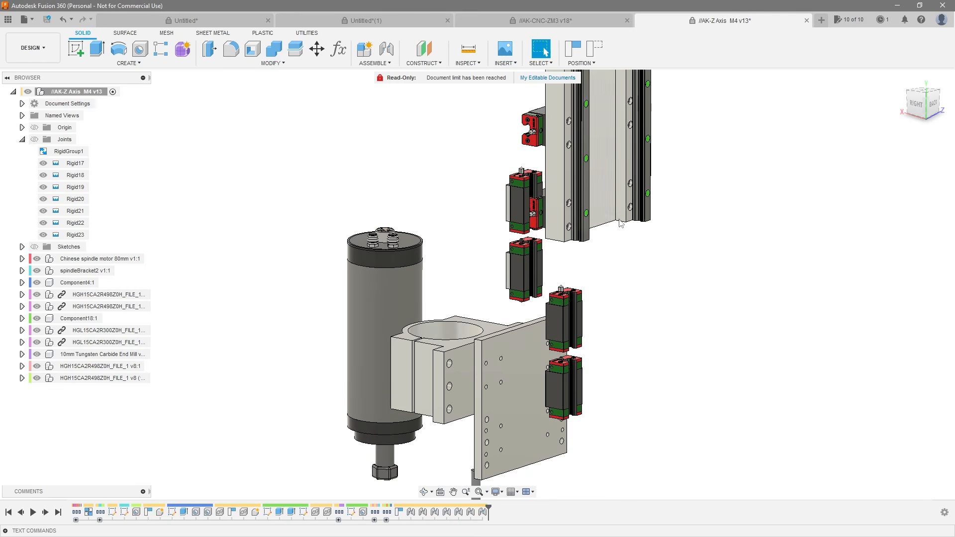
scroll(662, 231, "down", 2)
left_click(922, 103)
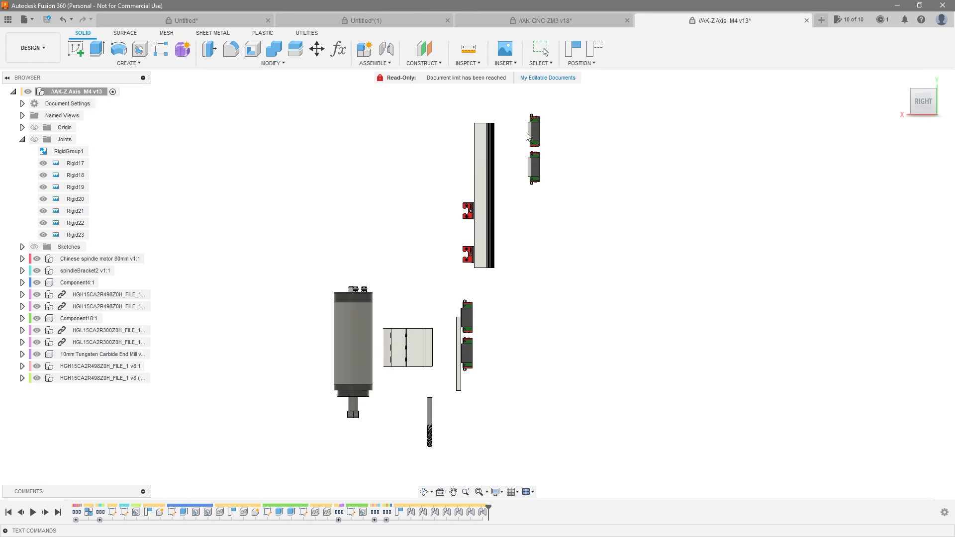
middle_click_drag(582, 209, 520, 209, "shift")
left_click(924, 106)
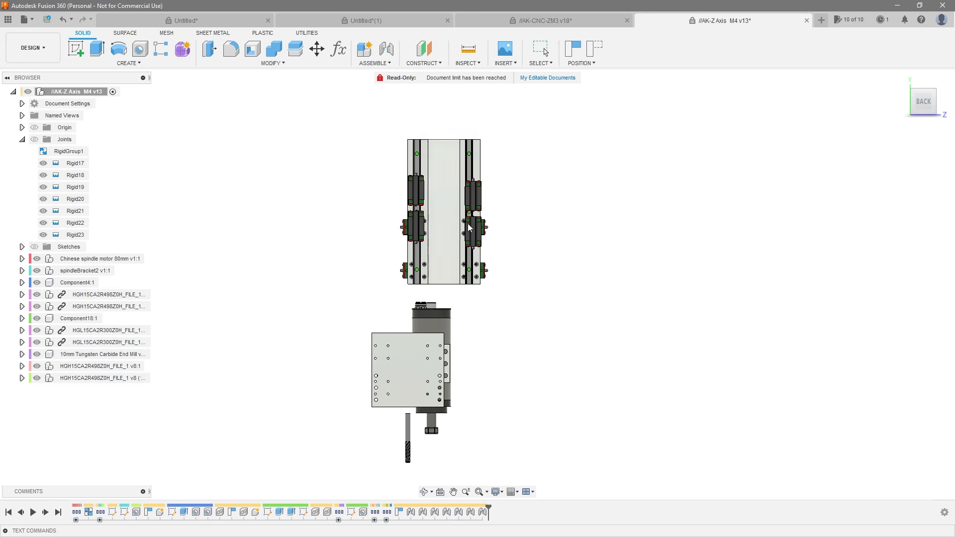
middle_click_drag(410, 204, 479, 209, "shift")
scroll(480, 209, "up", 5)
scroll(480, 206, "up", 2)
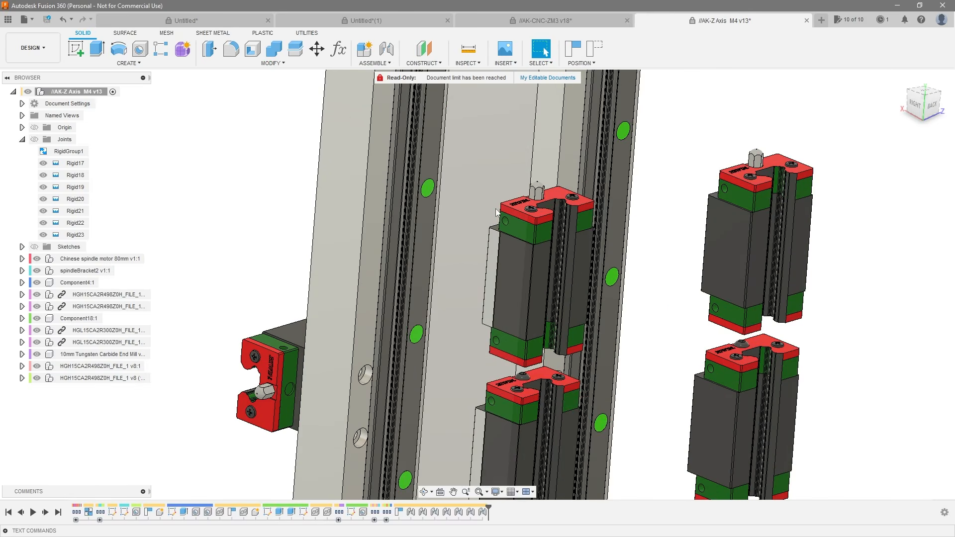
scroll(495, 258, "down", 6)
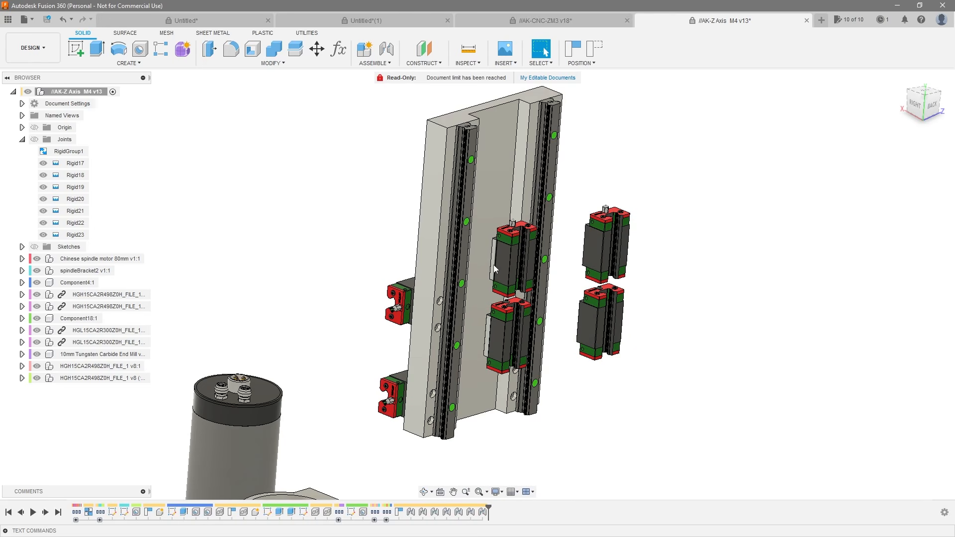
key("j")
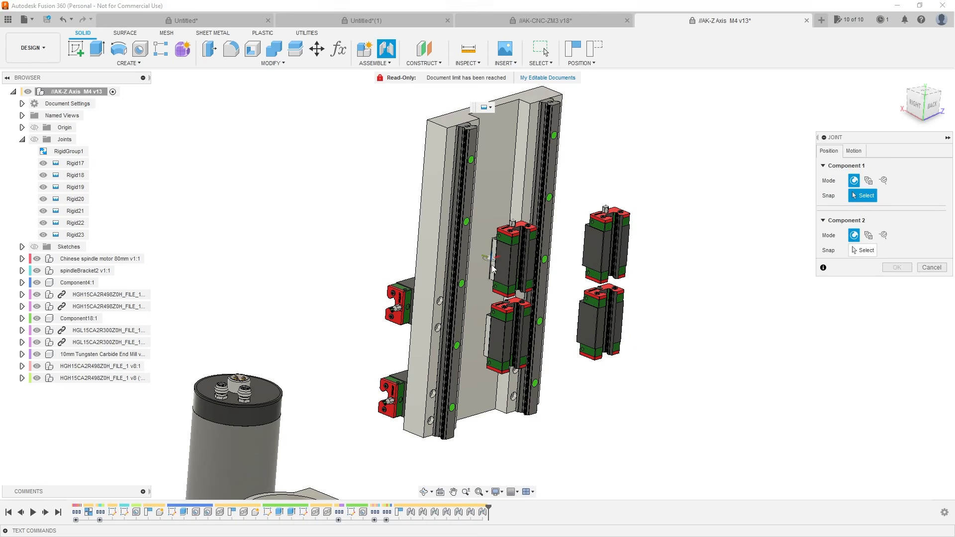
scroll(514, 247, "up", 5)
scroll(514, 247, "up", 4)
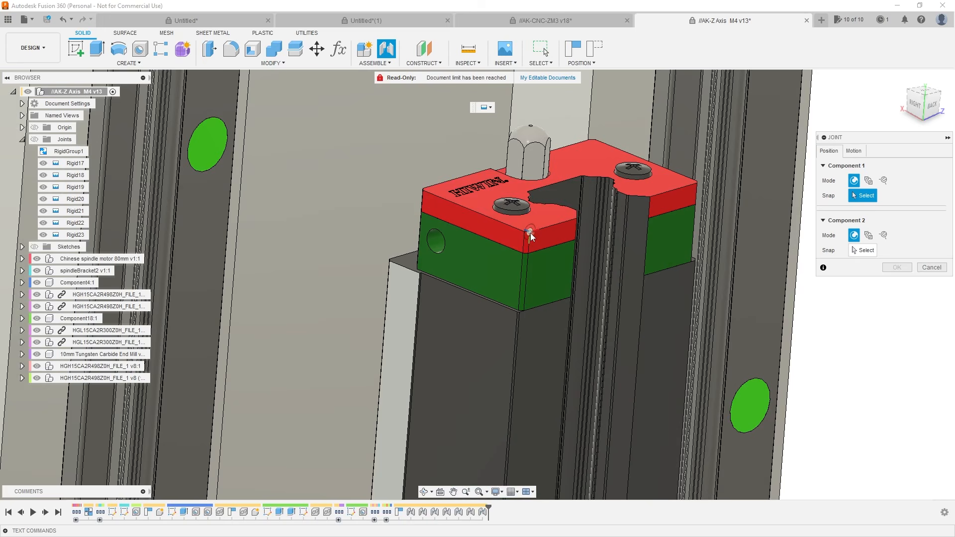
left_click(532, 219)
scroll(530, 276, "down", 5)
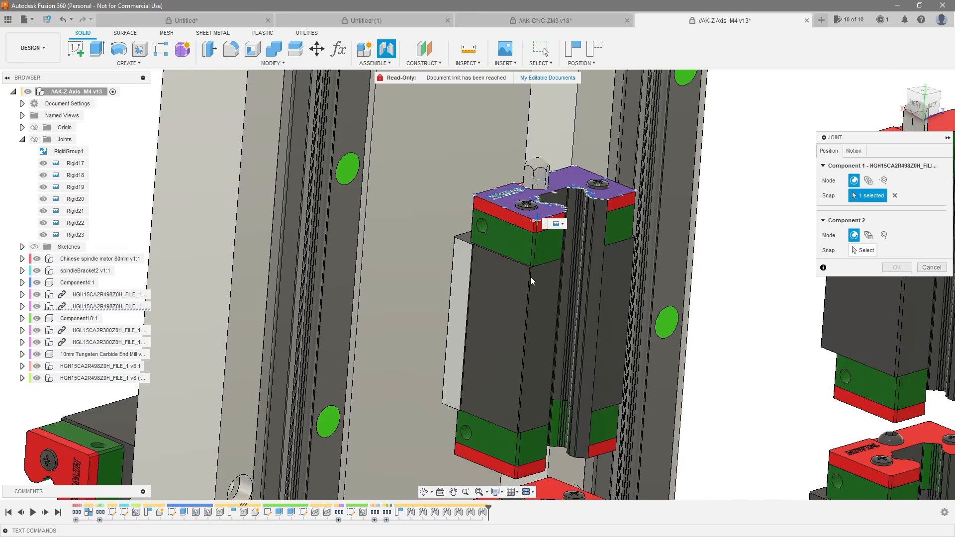
middle_click_drag(530, 338, 531, 269, "shift")
scroll(529, 347, "up", 3)
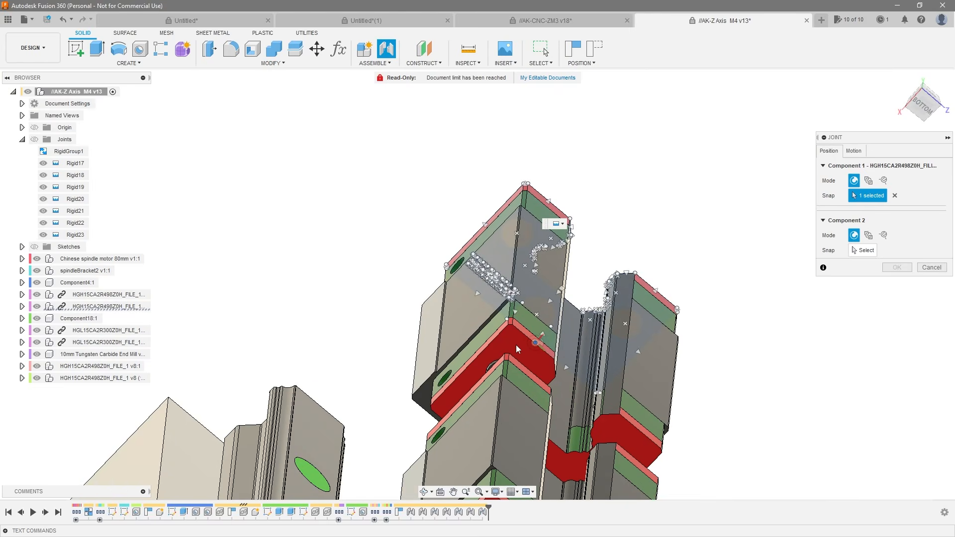
left_click(534, 345)
scroll(552, 318, "down", 3)
middle_click_drag(671, 204, 668, 227, "shift")
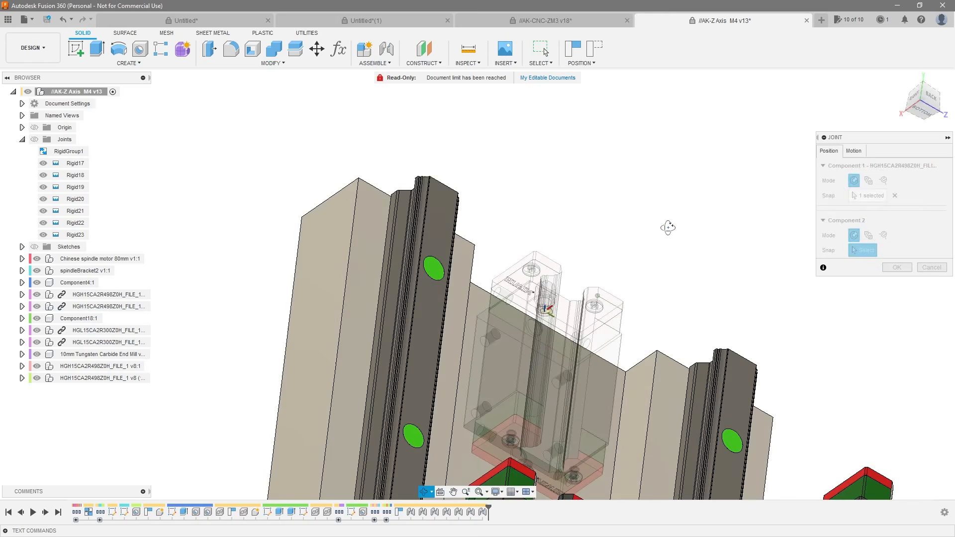
left_click(894, 195)
Step: For the joint's first component, use the between-two-faces mode and pick the two end faces of the upper bearing block in the nearer pair
left_click(868, 181)
middle_click_drag(679, 164, 655, 264, "shift")
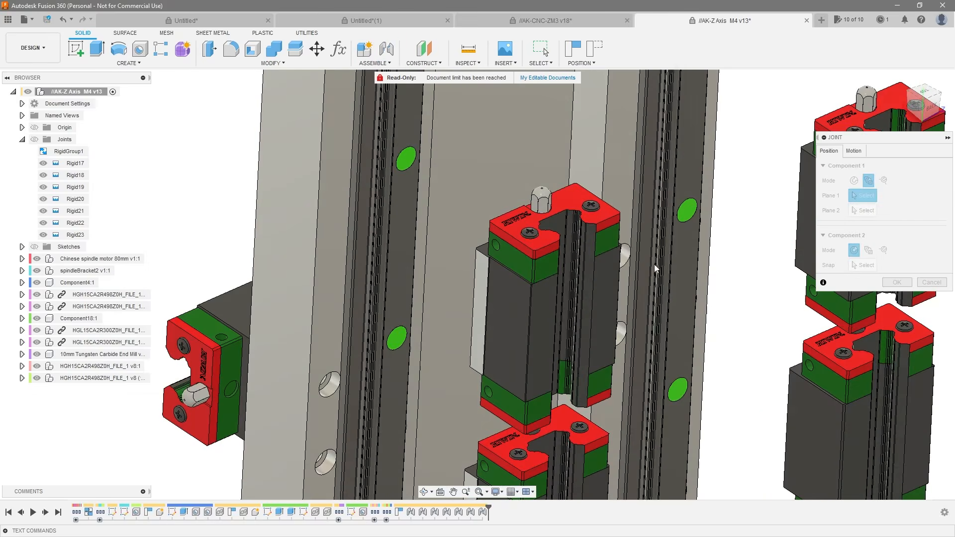
scroll(583, 257, "up", 3)
left_click(524, 234)
middle_click_drag(596, 252, 596, 177, "shift")
scroll(595, 183, "down", 1)
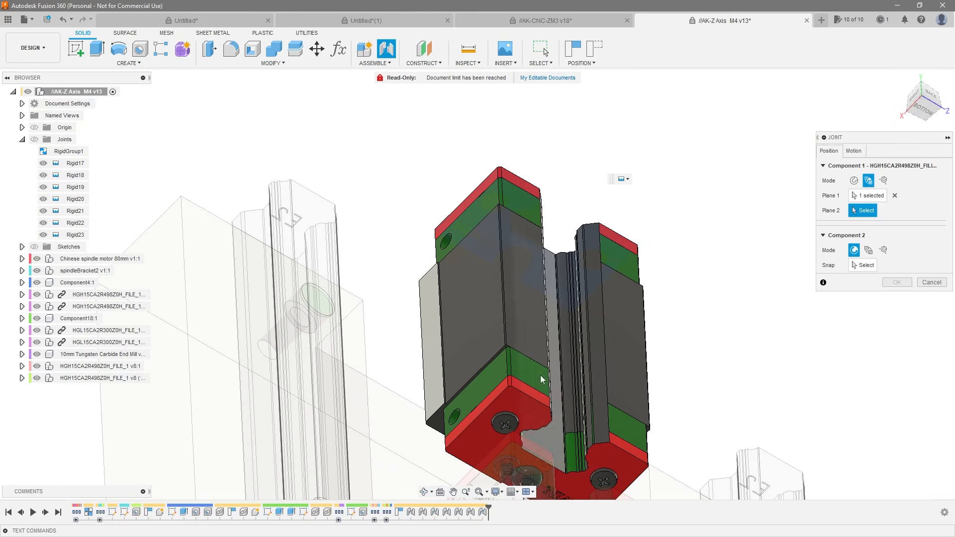
left_click(534, 411)
scroll(615, 317, "down", 3)
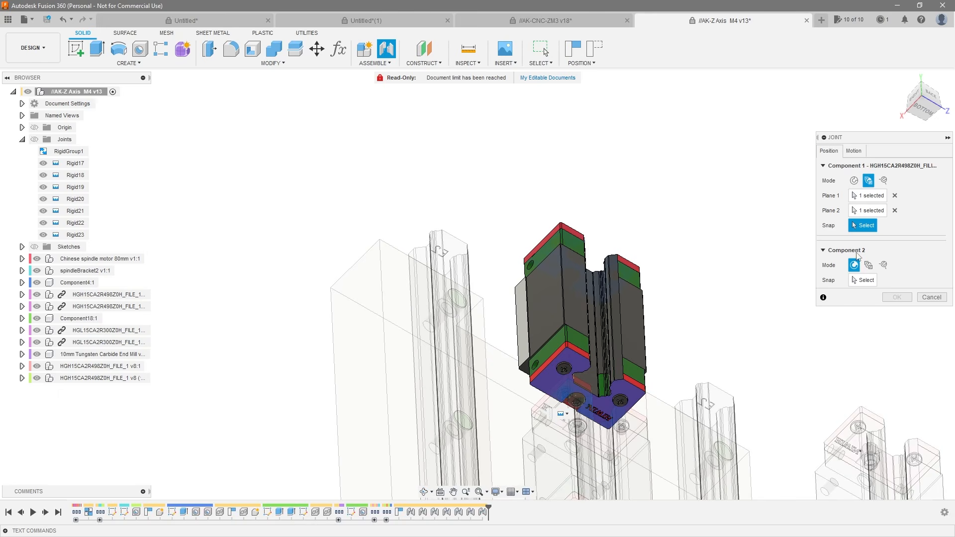
Step: Snap the block's joint origin to the centre of its inner channel face and set the second component to between-two-faces mode
left_click(868, 265)
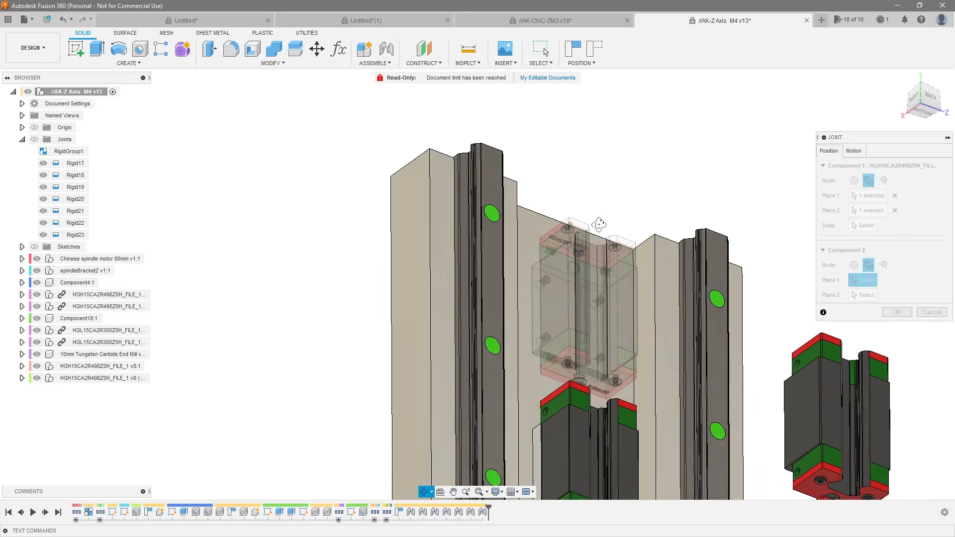
left_click(863, 226)
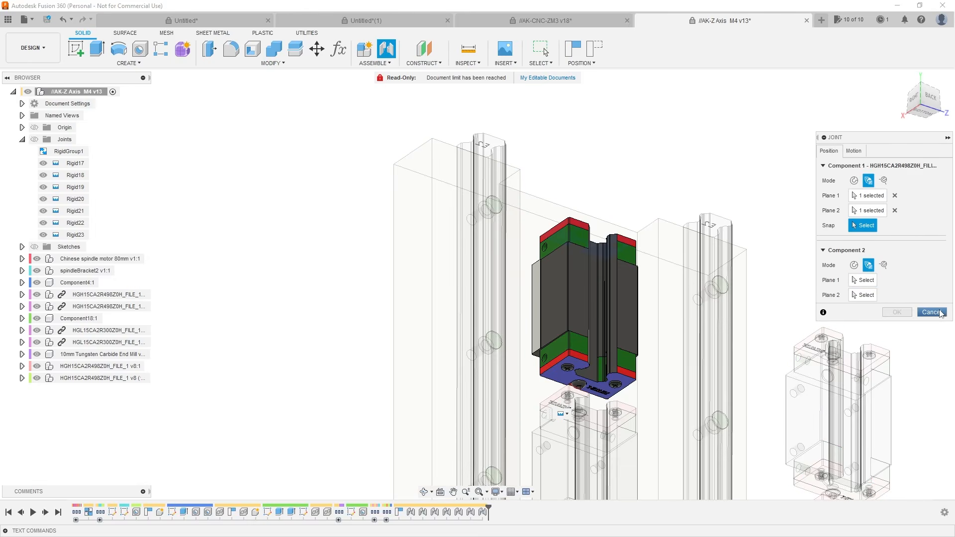
scroll(502, 398, "up", 6)
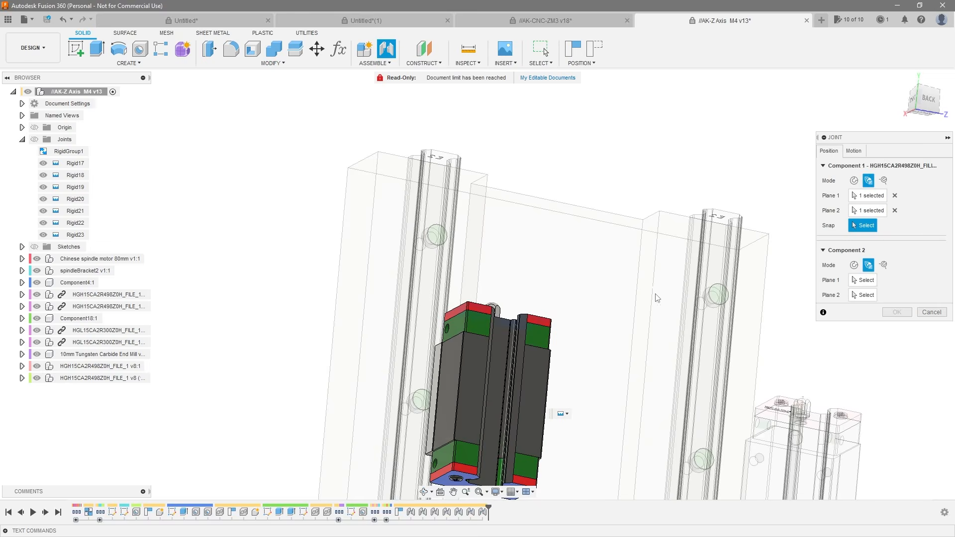
middle_click_drag(510, 389, 489, 399, "shift")
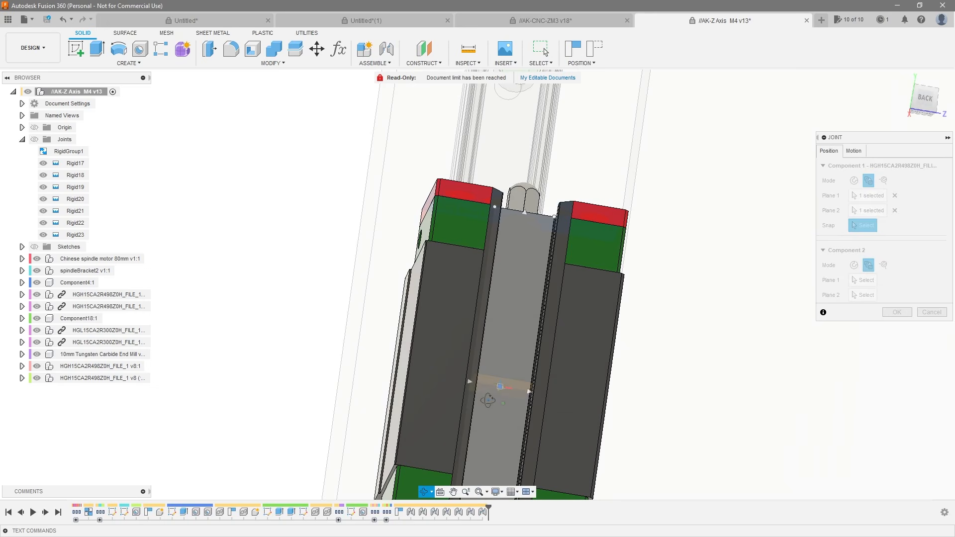
scroll(517, 318, "down", 4)
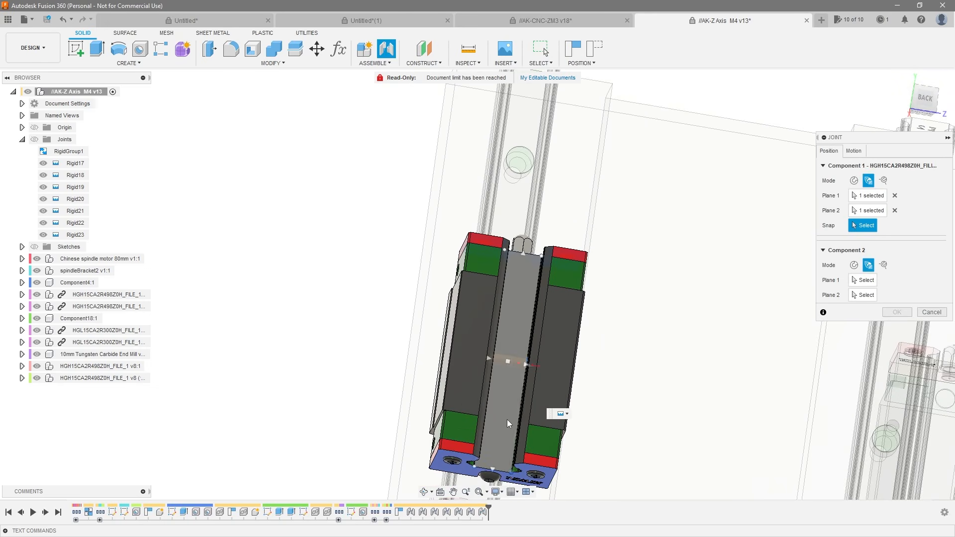
middle_click_drag(509, 359, 499, 400, "shift")
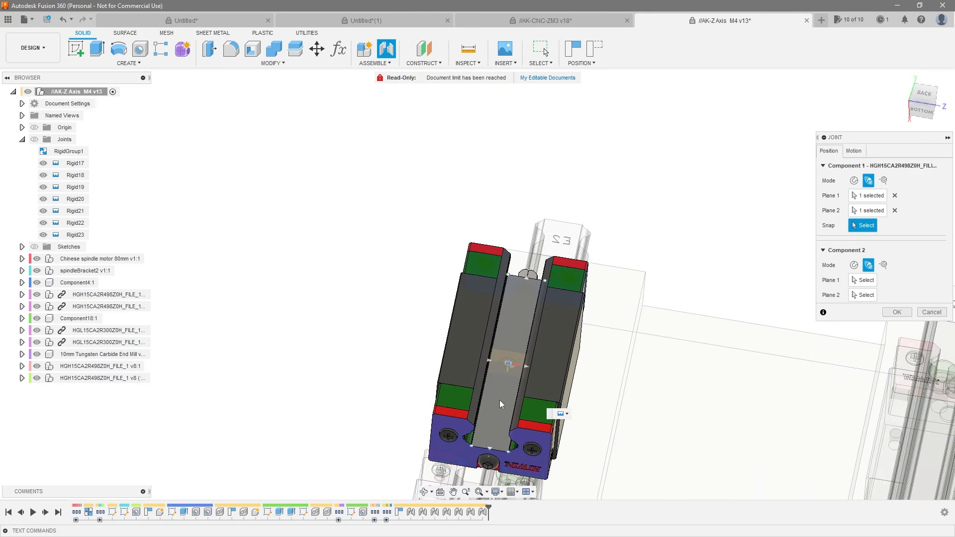
left_click(504, 372)
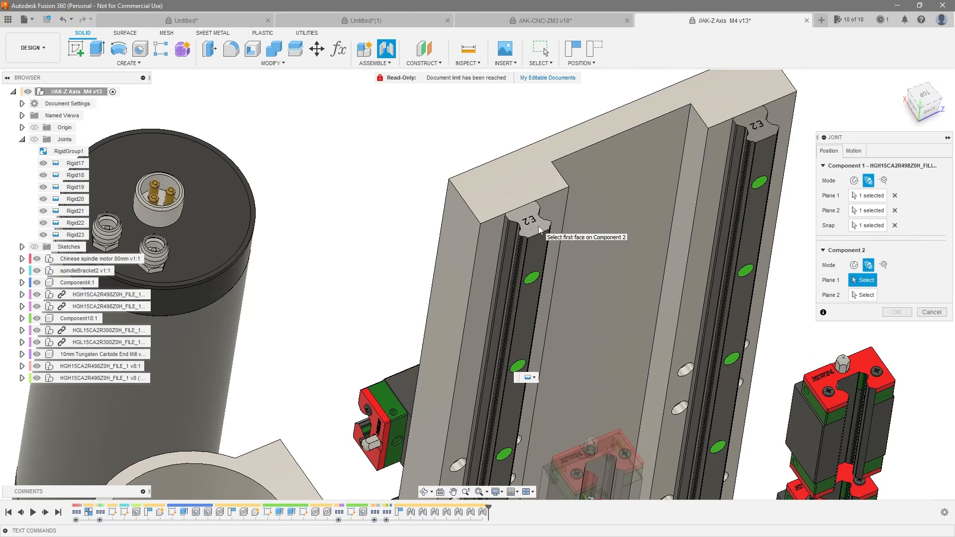
Step: Place the second joint origin midway between the end faces of the adjacent rail, keep the block flipped, and confirm the rigid joint
left_click(539, 230)
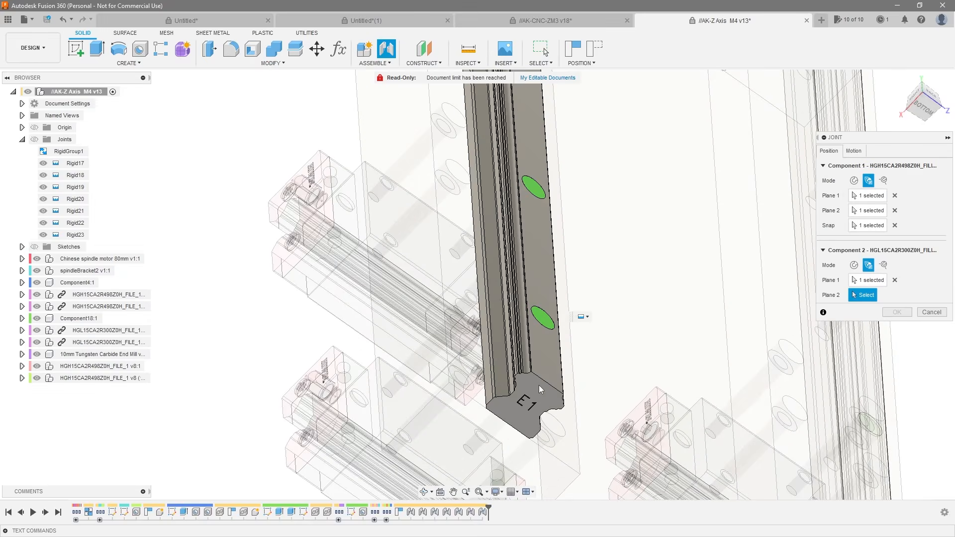
left_click(539, 386)
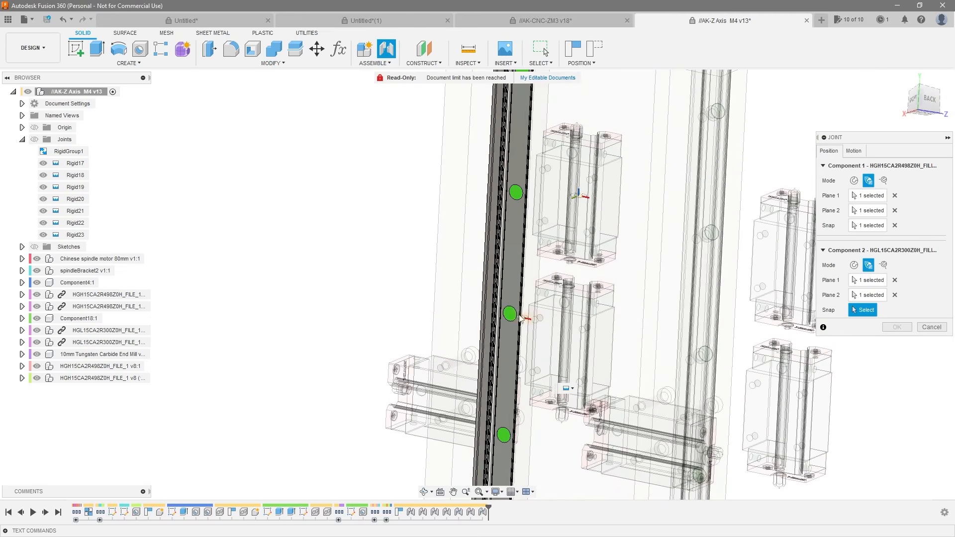
scroll(520, 319, "up", 3)
left_click(507, 312)
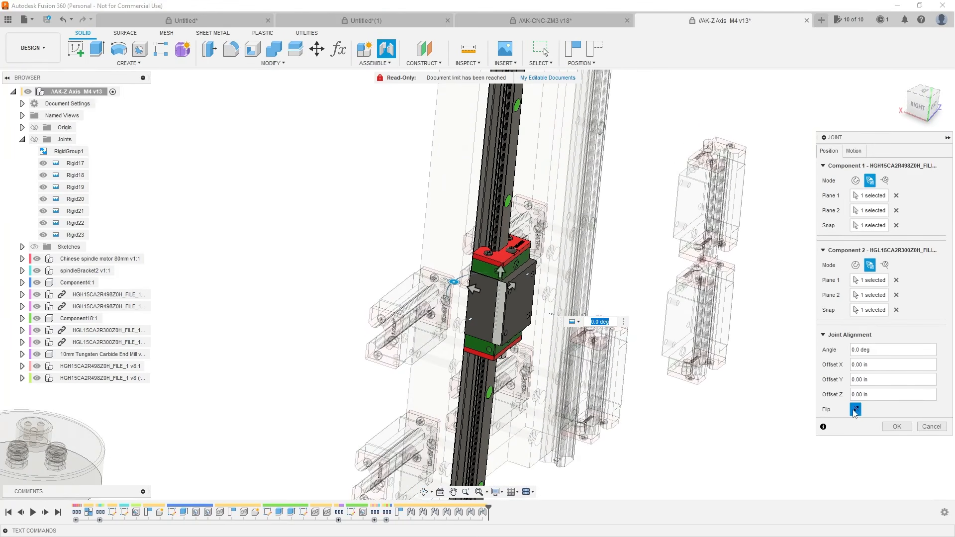
left_click(855, 410)
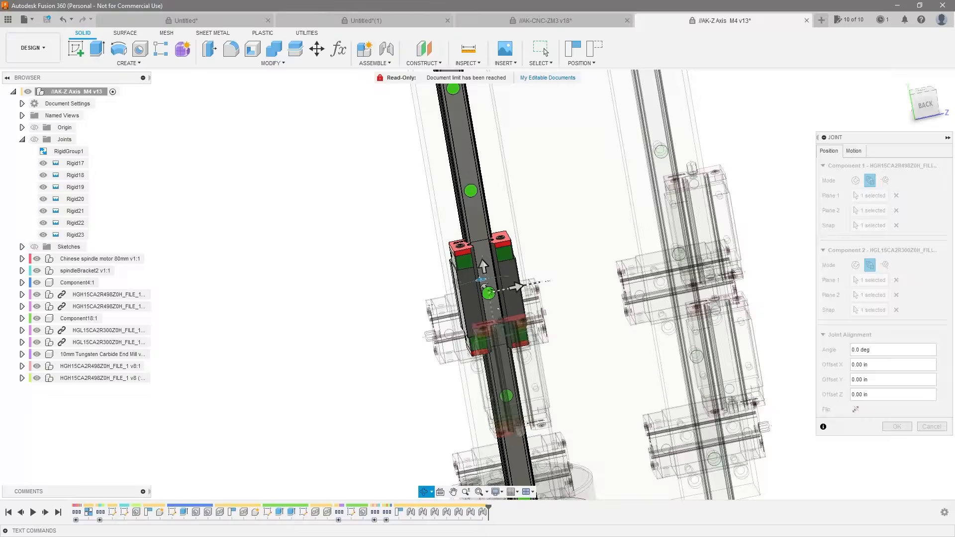
left_click(854, 409)
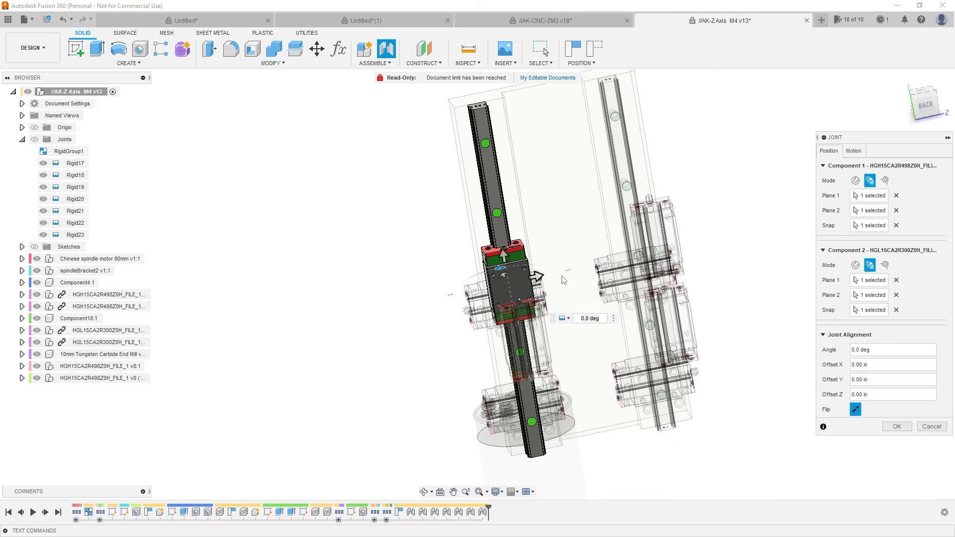
left_click(901, 428)
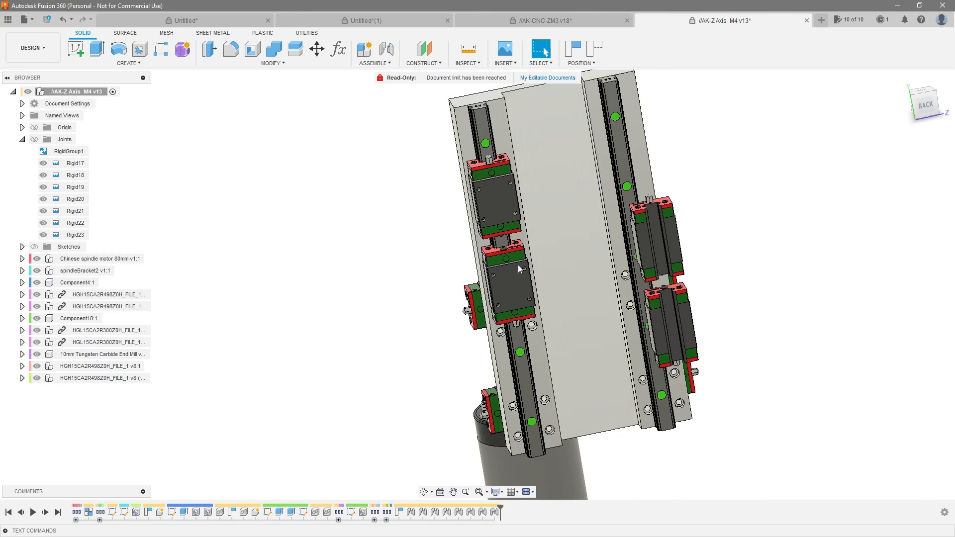
Step: Change the new block-to-rail joint to a slider along the Z axis and slide the bearing block along its rail
right_click(495, 512)
left_click(517, 432)
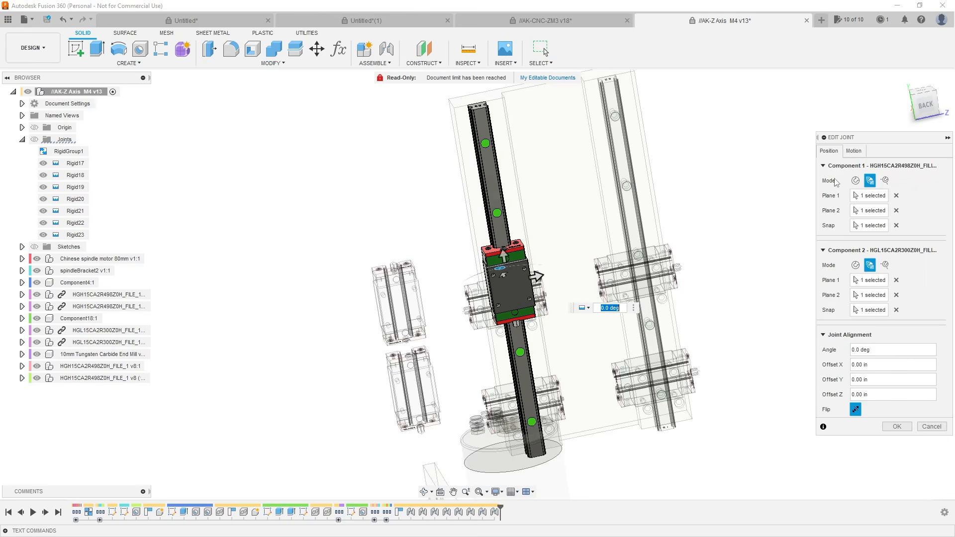
left_click(852, 152)
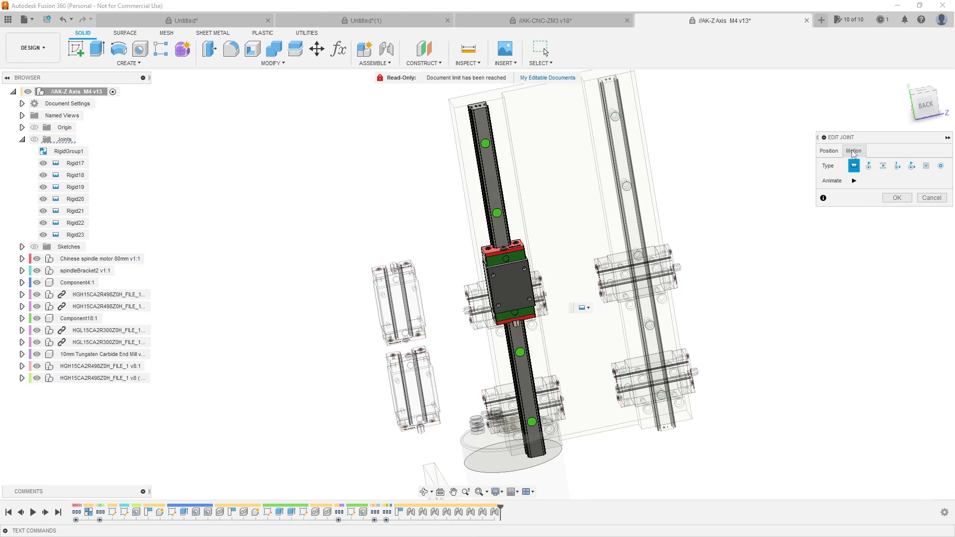
left_click(883, 166)
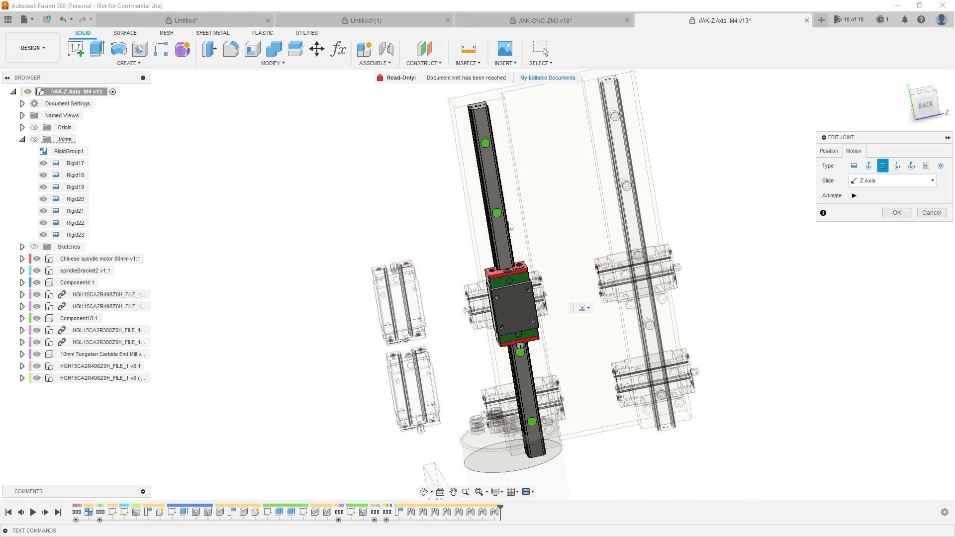
left_click(897, 213)
middle_click_drag(786, 243, 521, 294, "shift")
left_click_drag(521, 293, 532, 318)
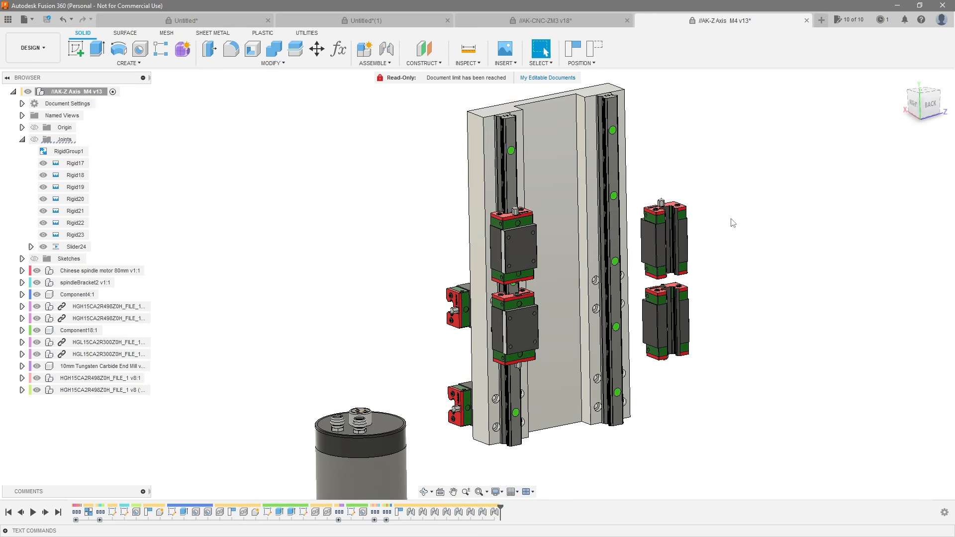
Step: Start a between-two-faces joint on the upper block beside the second rail, using its two end faces and snapping to its inner channel face
scroll(671, 219, "up", 3)
key("j")
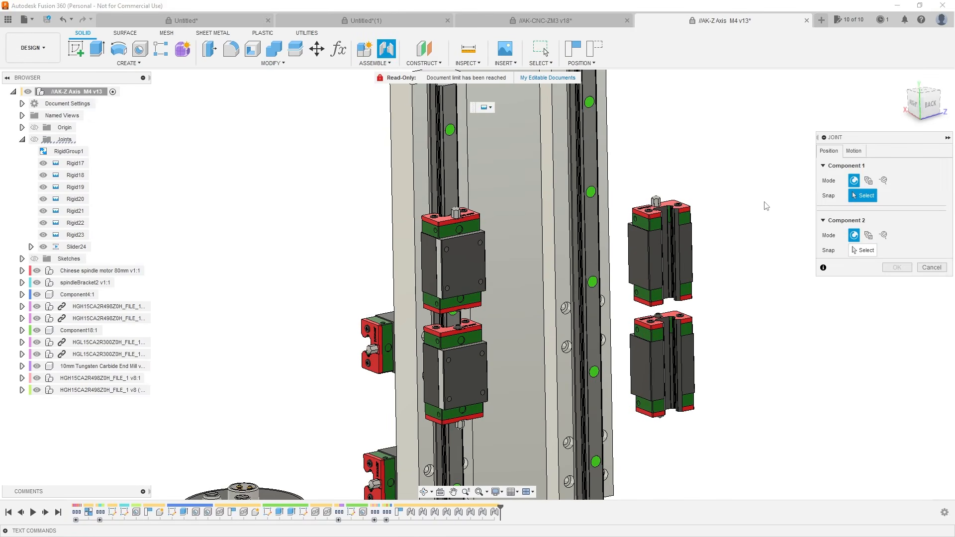
left_click(869, 180)
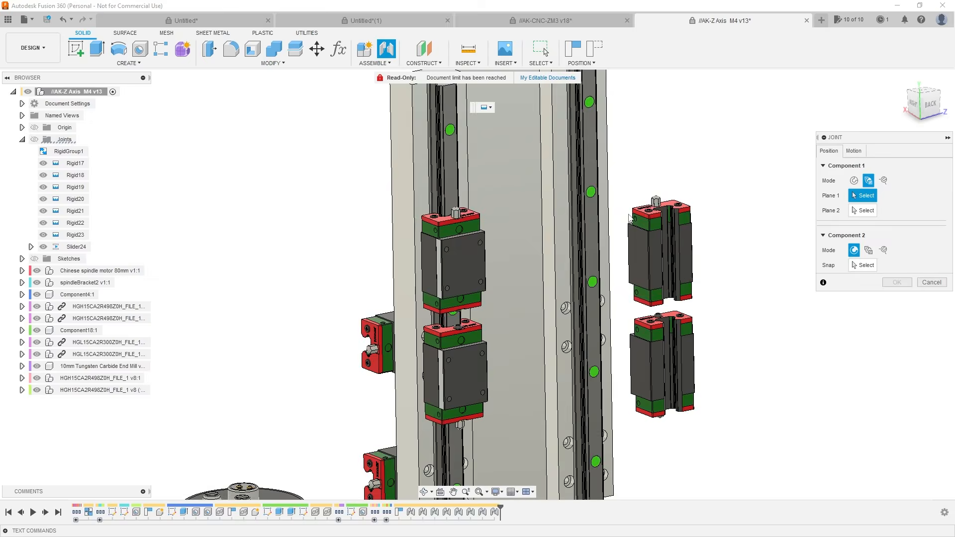
scroll(676, 212, "up", 5)
left_click(658, 211)
scroll(662, 254, "down", 3)
middle_click_drag(661, 257, 658, 154, "shift")
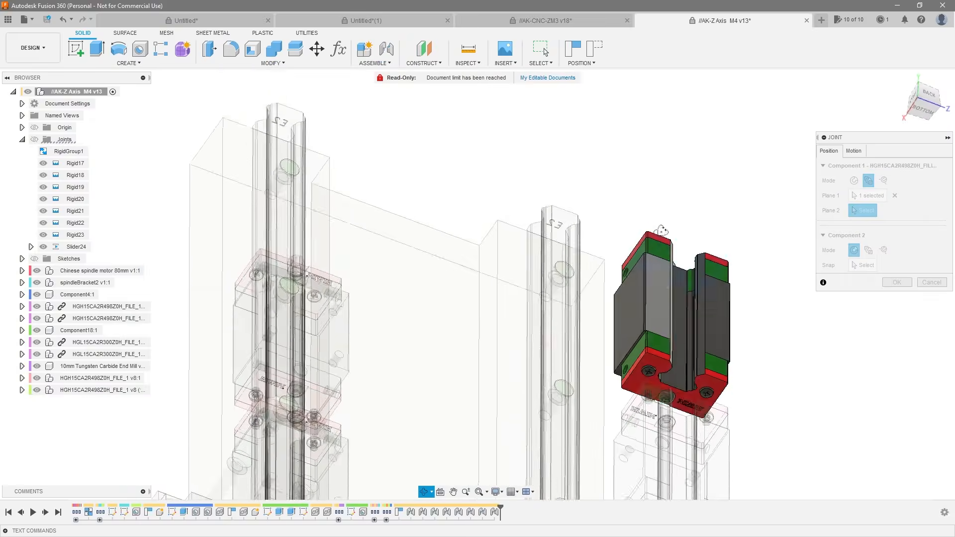
scroll(653, 388, "up", 3)
left_click(655, 388)
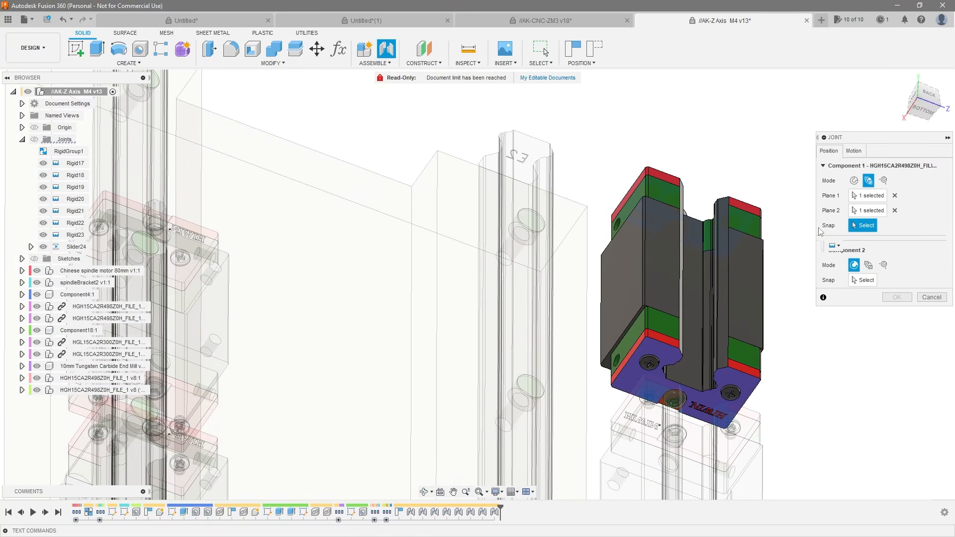
scroll(700, 300, "up", 3)
left_click(681, 312)
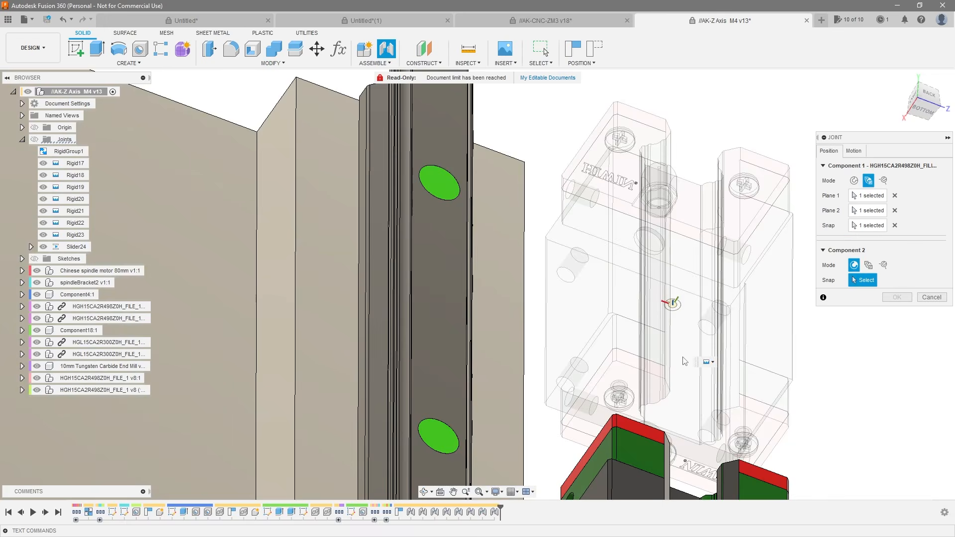
Step: Place the second joint origin midway between the end faces of the second rail, snap it to the rail's face, and confirm the rigid joint
scroll(748, 302, "down", 3)
left_click(868, 266)
middle_click_drag(721, 209, 628, 119, "shift")
left_click(619, 95)
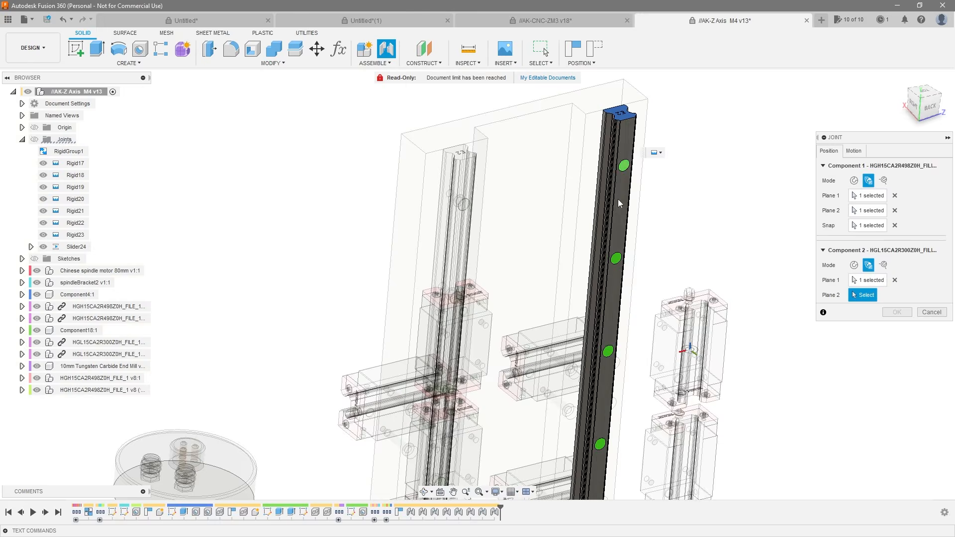
scroll(617, 201, "down", 3)
middle_click_drag(617, 203, 626, 119, "shift")
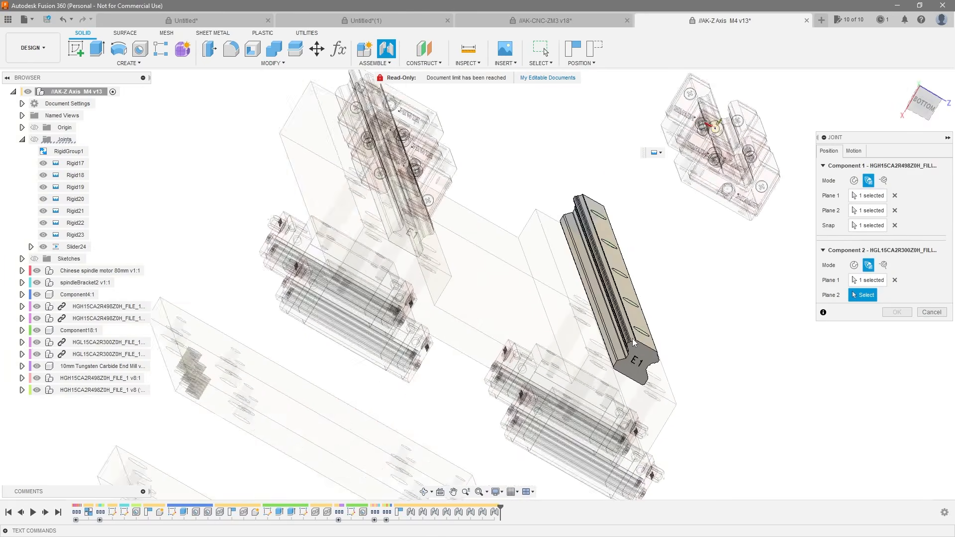
scroll(637, 351, "up", 3)
left_click(637, 351)
middle_click_drag(676, 243, 626, 241, "shift")
left_click(615, 235)
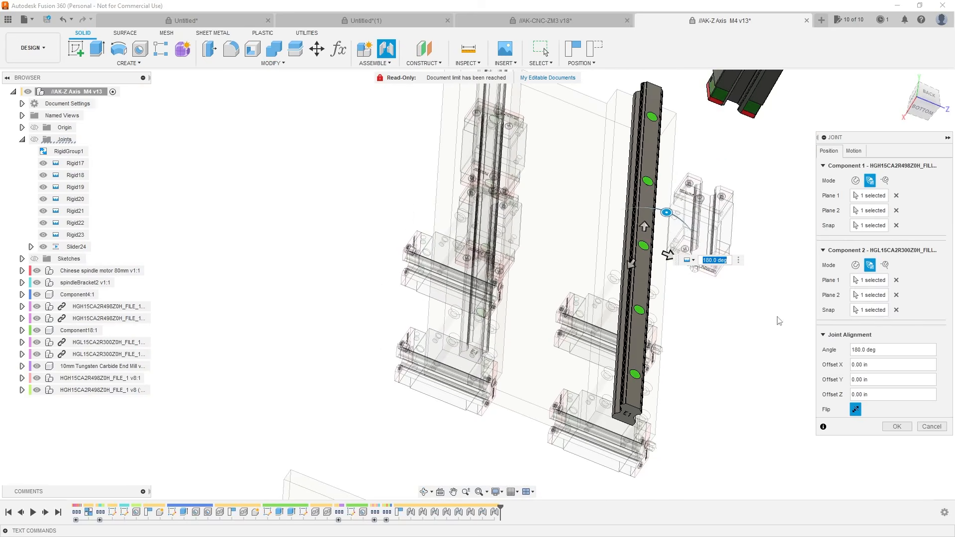
middle_click_drag(760, 347, 708, 303, "shift")
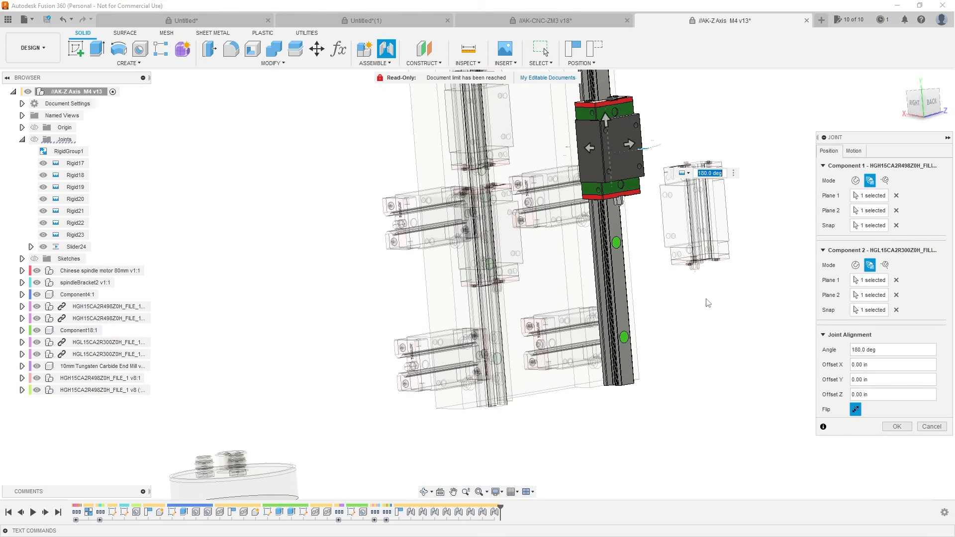
left_click(895, 427)
scroll(699, 373, "down", 3)
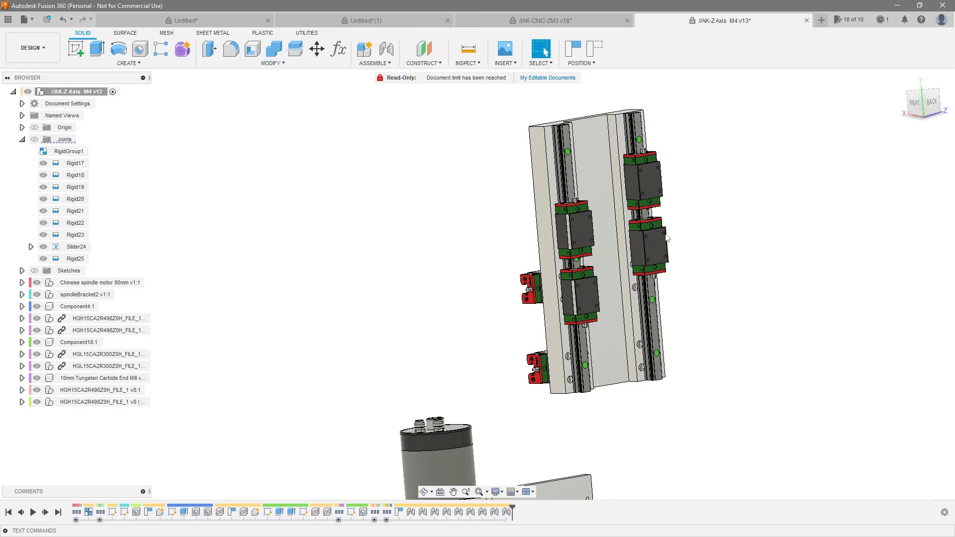
Step: Change the new block-to-rail joint on the second rail to a slider along the Z axis and view the assembly from the back
scroll(671, 251, "up", 5)
middle_click_drag(670, 251, 646, 253, "shift")
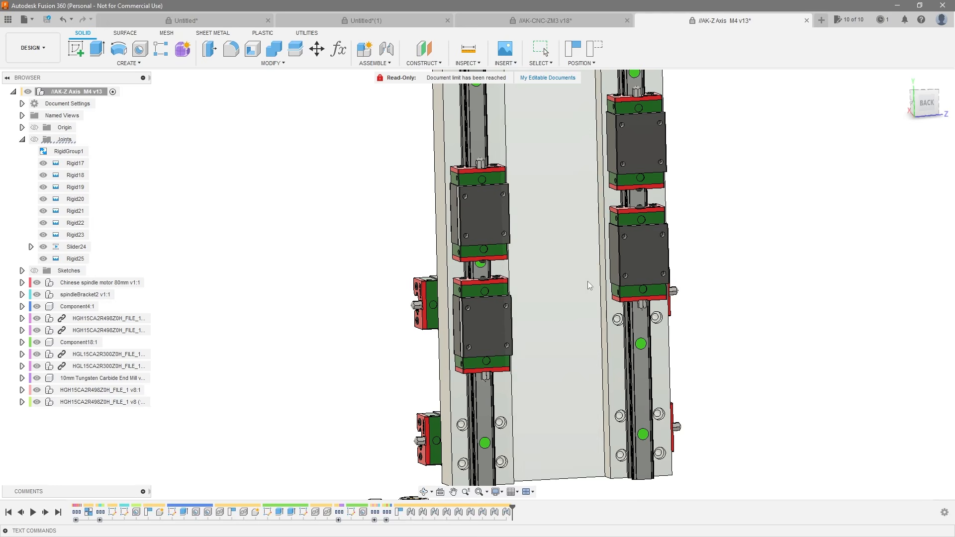
right_click(507, 512)
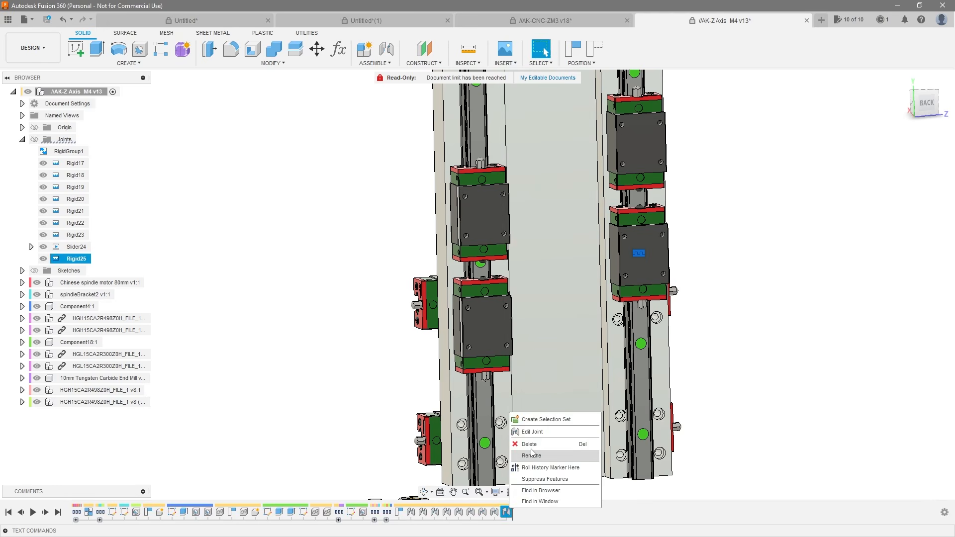
left_click(534, 434)
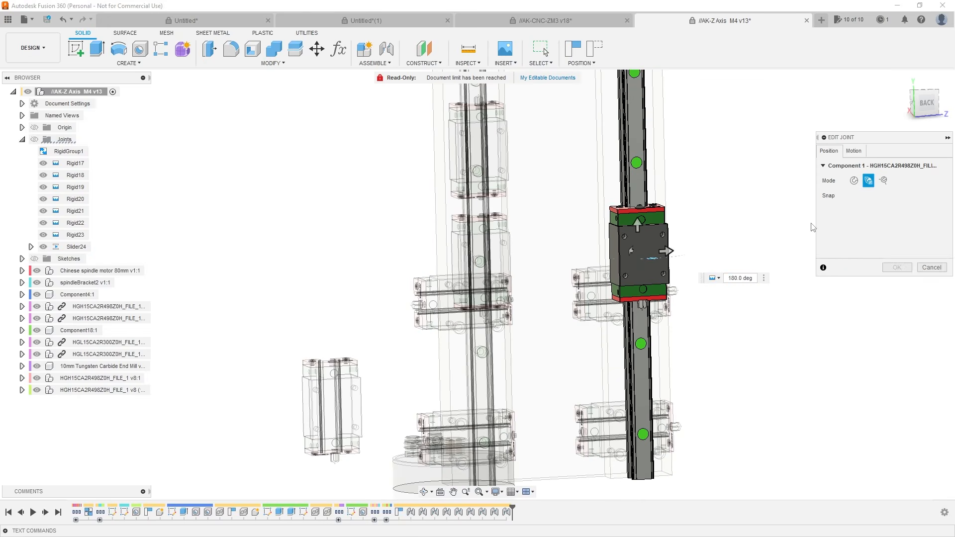
left_click(853, 151)
left_click(883, 166)
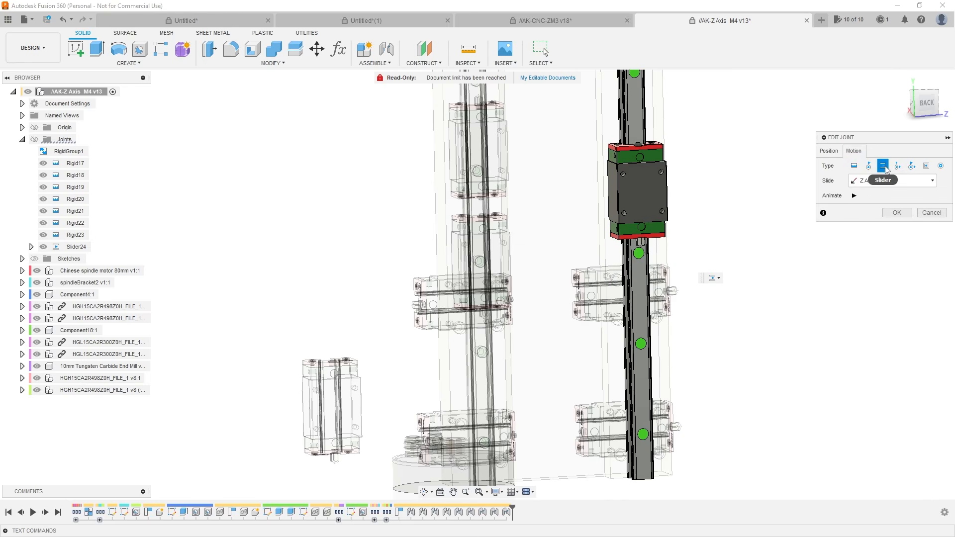
left_click(897, 211)
scroll(783, 224, "down", 3)
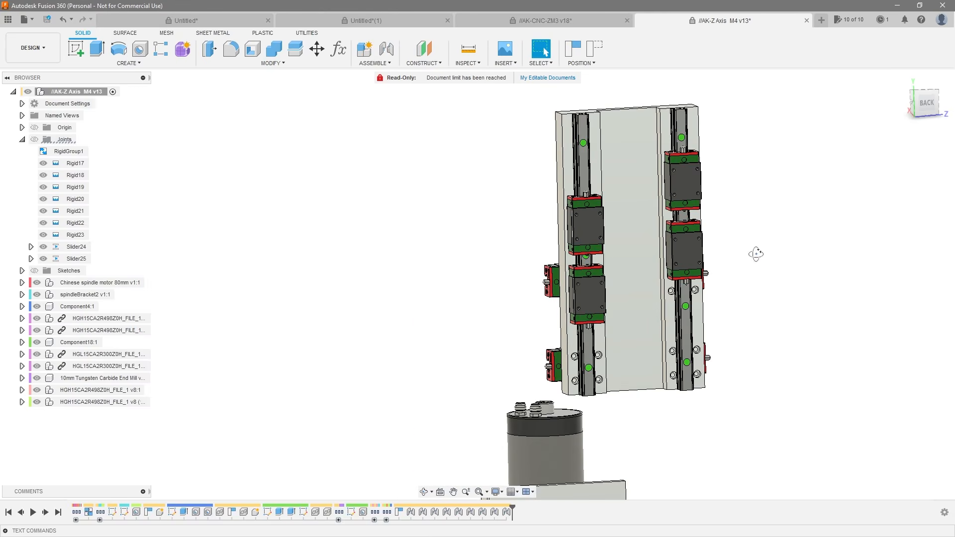
left_click(924, 104)
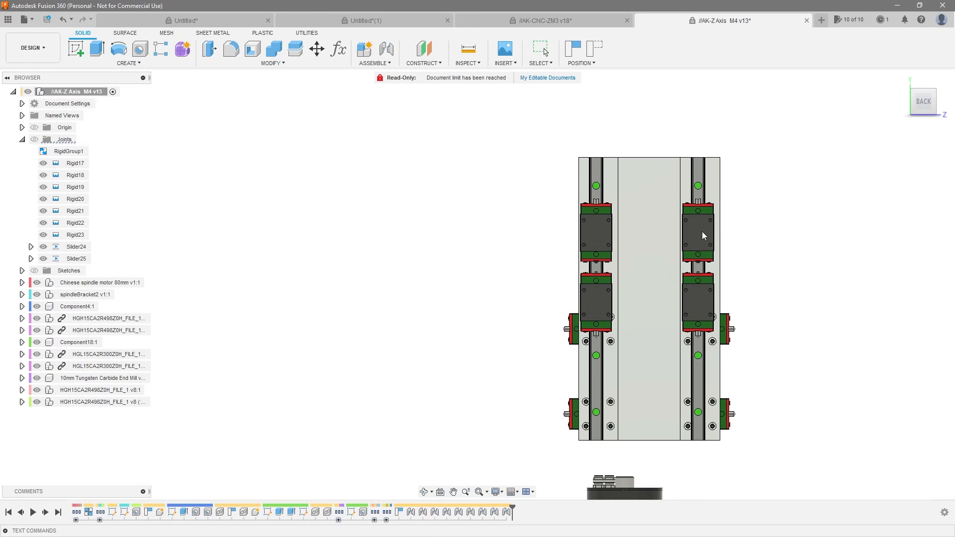
Step: Move the drilled carriage plate on the spindle bracket upward, closer to the rail assembly
middle_click_drag(722, 241, 705, 422, "shift")
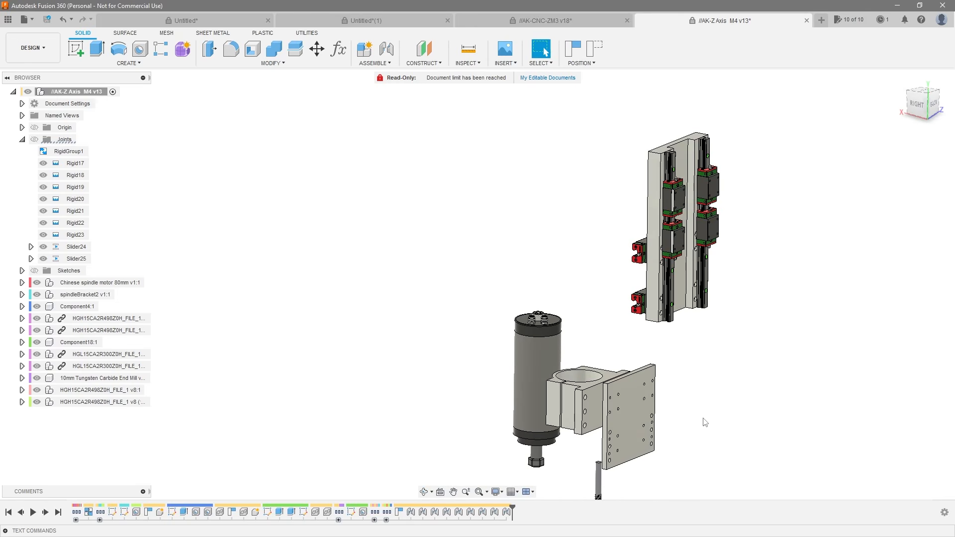
left_click(635, 416)
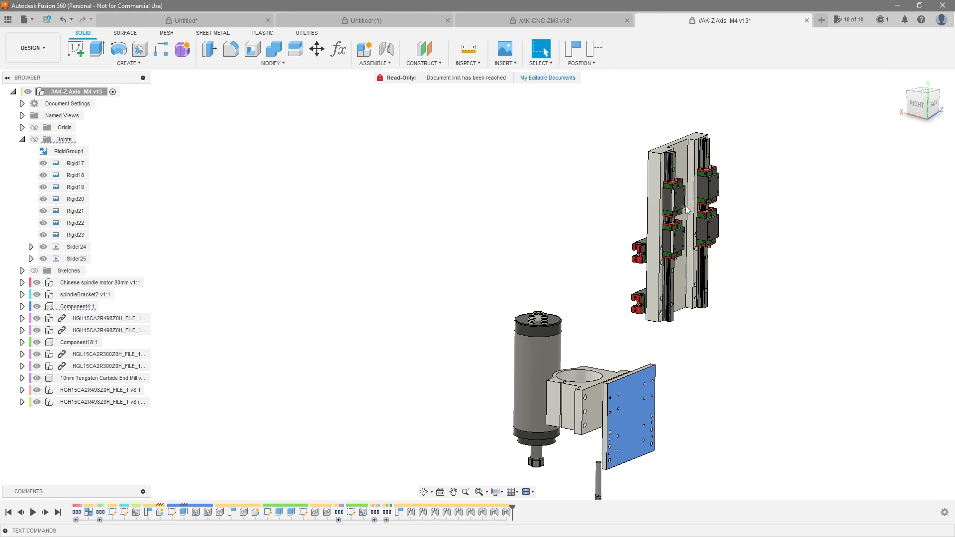
scroll(686, 212, "up", 2)
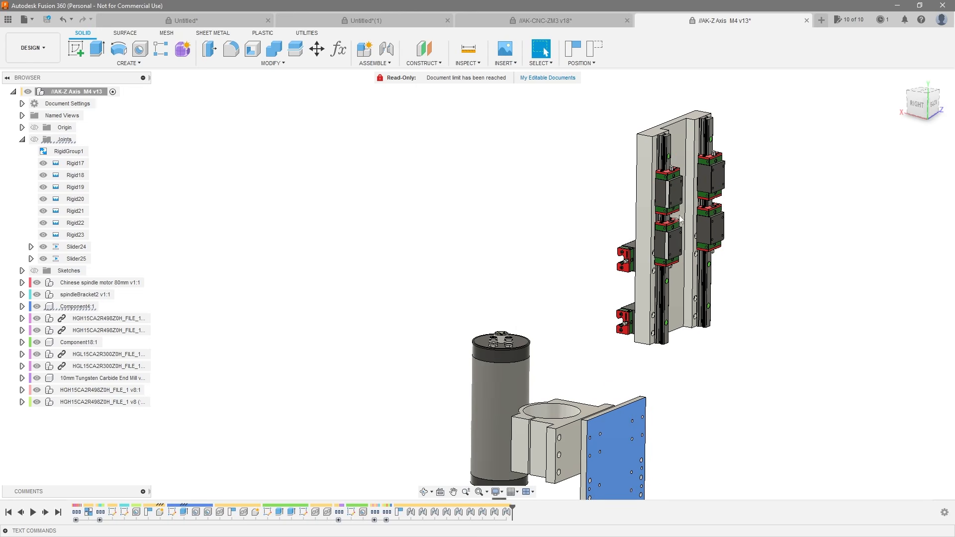
left_click_drag(673, 191, 647, 118)
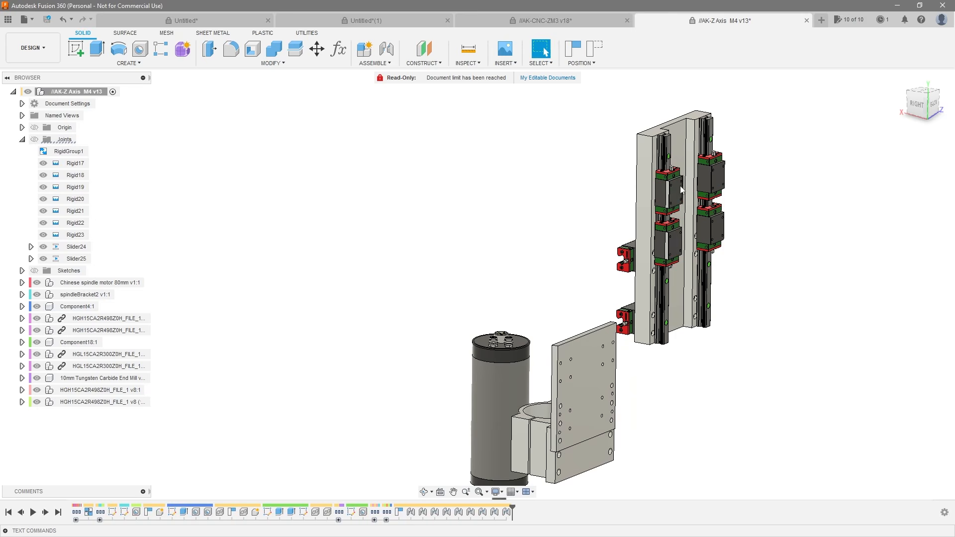
mouse_move(680, 190)
left_mouse_down()
mouse_move(682, 239)
mouse_move(681, 197)
left_mouse_up()
Step: Start a joint between the carriage plate's upper corner hole and the outer upper mounting hole of the second rail's upper bearing block
scroll(636, 364, "up", 3)
middle_click_drag(637, 364, 755, 387, "shift")
scroll(625, 352, "down", 3)
scroll(707, 401, "up", 6)
scroll(745, 392, "down", 4)
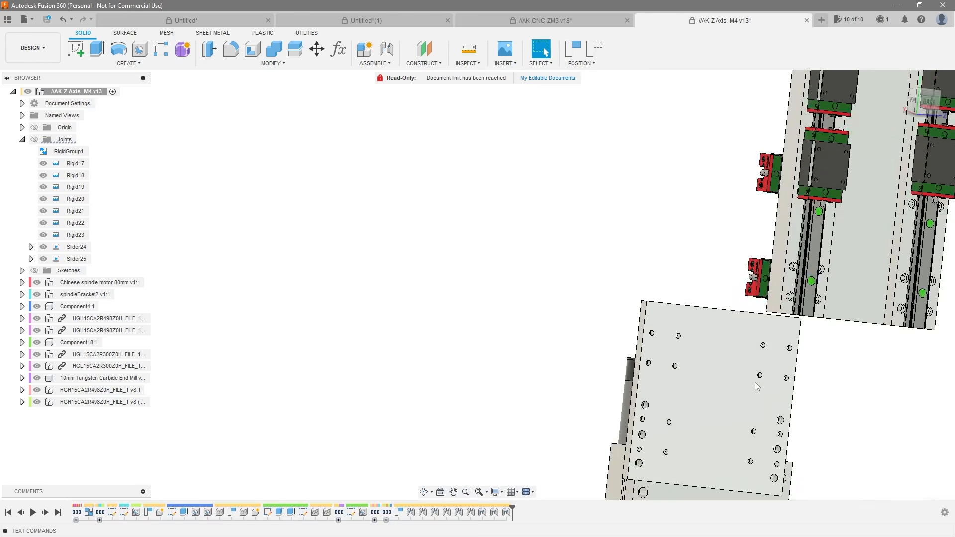
scroll(639, 326, "up", 6)
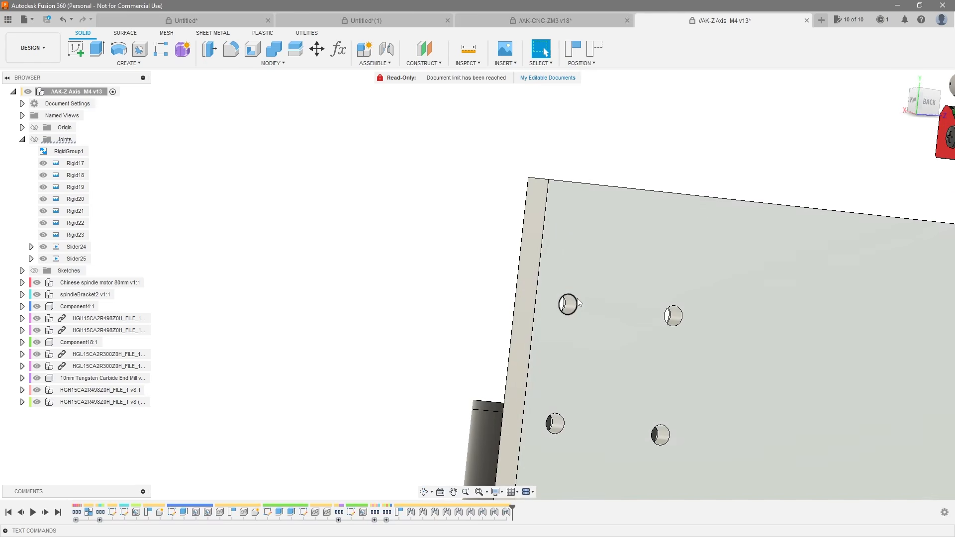
scroll(577, 302, "down", 10)
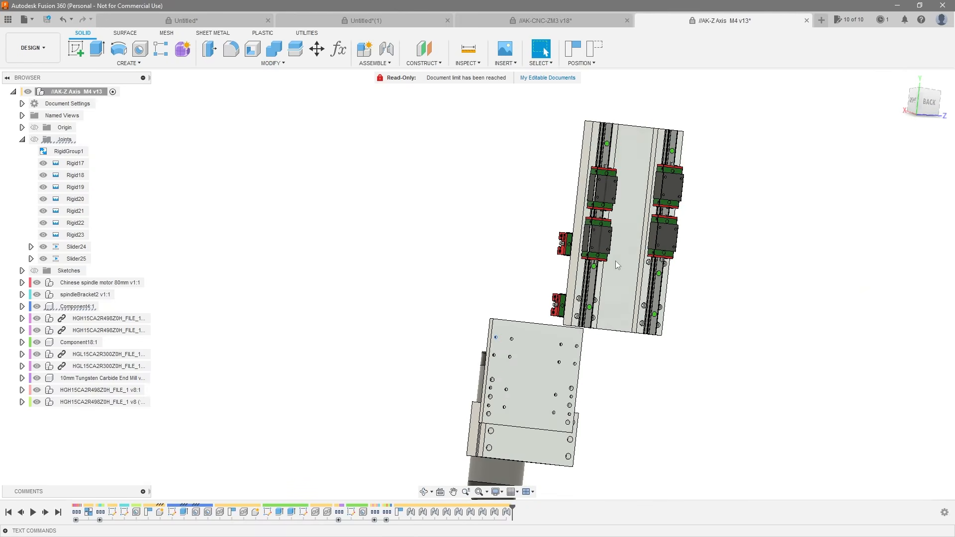
scroll(655, 198, "up", 8)
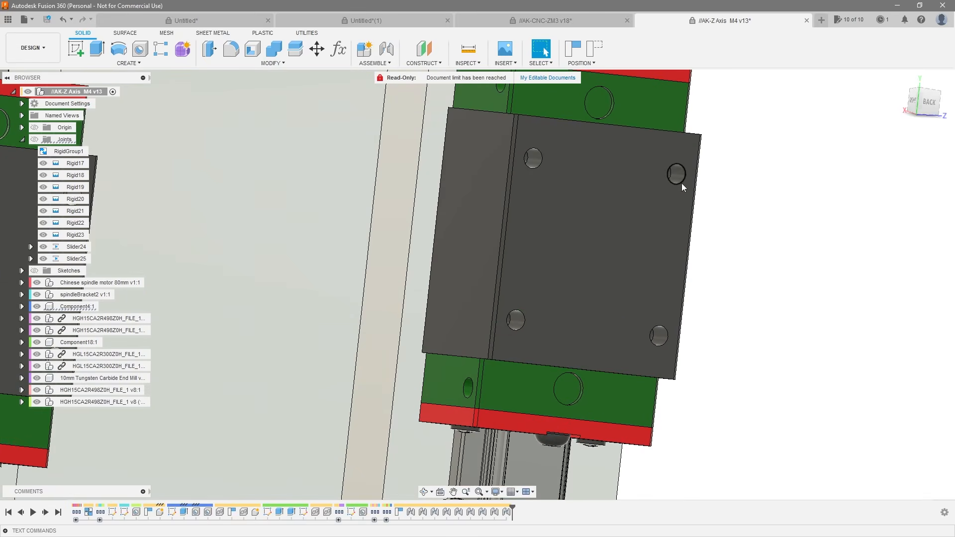
left_click(681, 183, "ctrl")
scroll(722, 273, "down", 6)
key("j")
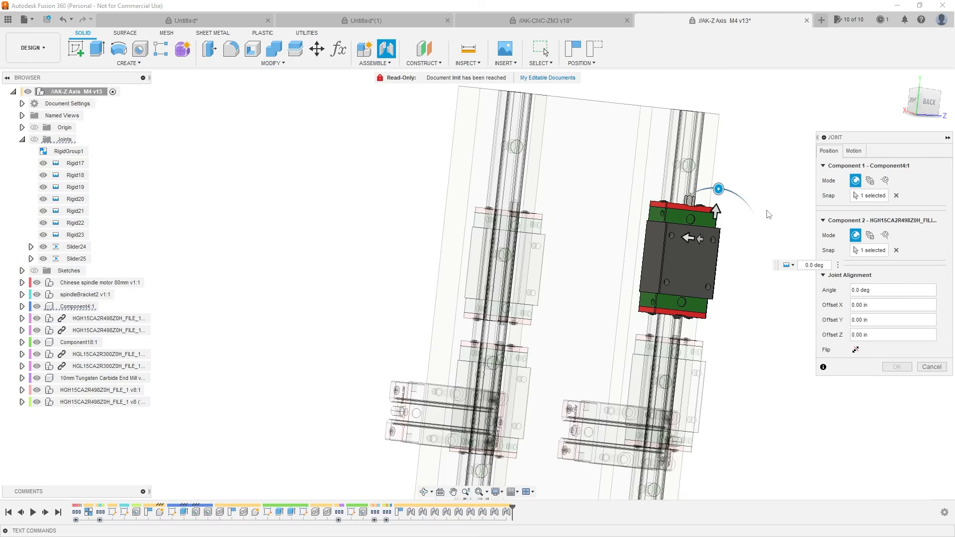
Step: Flip the carriage plate, rotate its joint alignment to -180 degrees, and confirm the rigid joint to the bearing block
left_click(855, 350)
left_click_drag(716, 204, 704, 310)
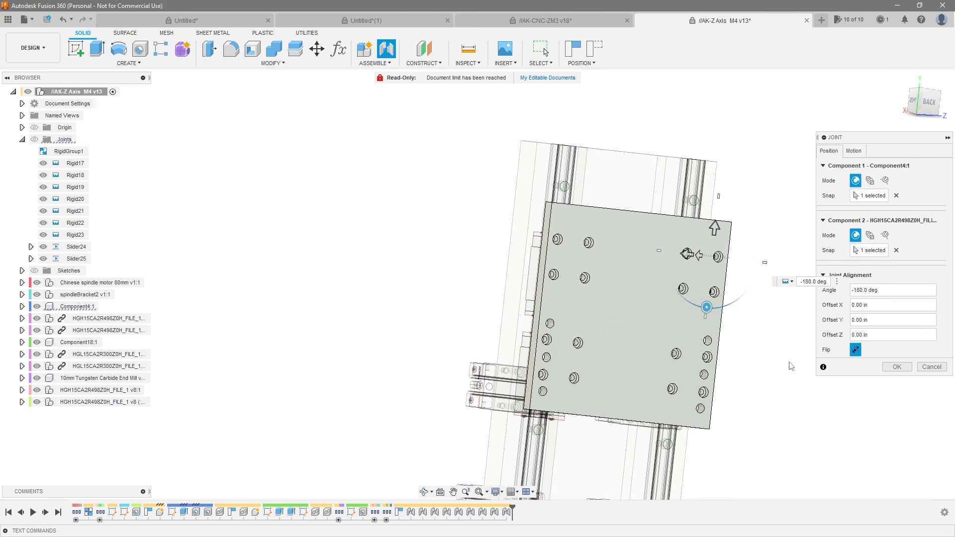
middle_click_drag(780, 373, 762, 374, "shift")
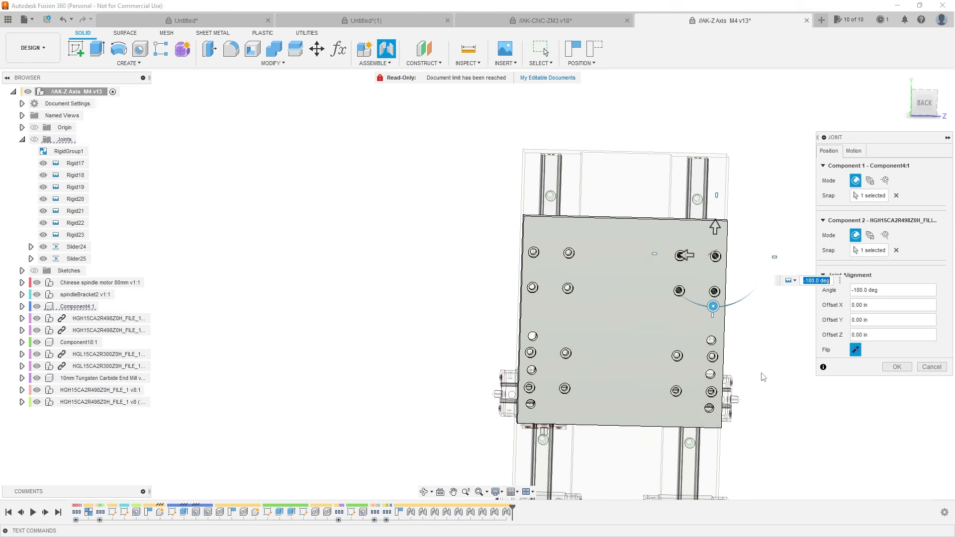
left_click(901, 371)
Step: Inspect the plate's seating on the blocks from both sides and slide the plate up until the first rail's blocks are exposed
middle_click_drag(810, 328, 706, 333, "shift")
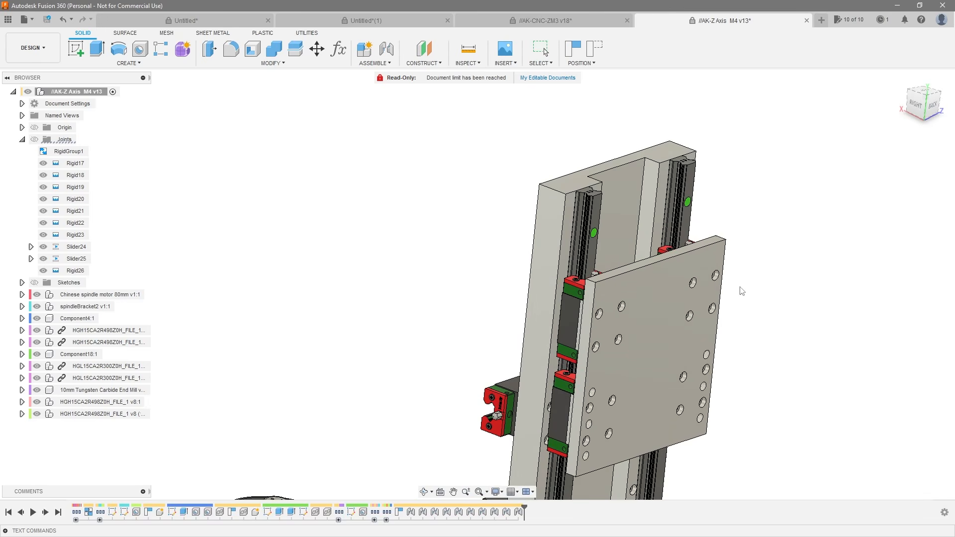
middle_click_drag(739, 288, 675, 271, "shift")
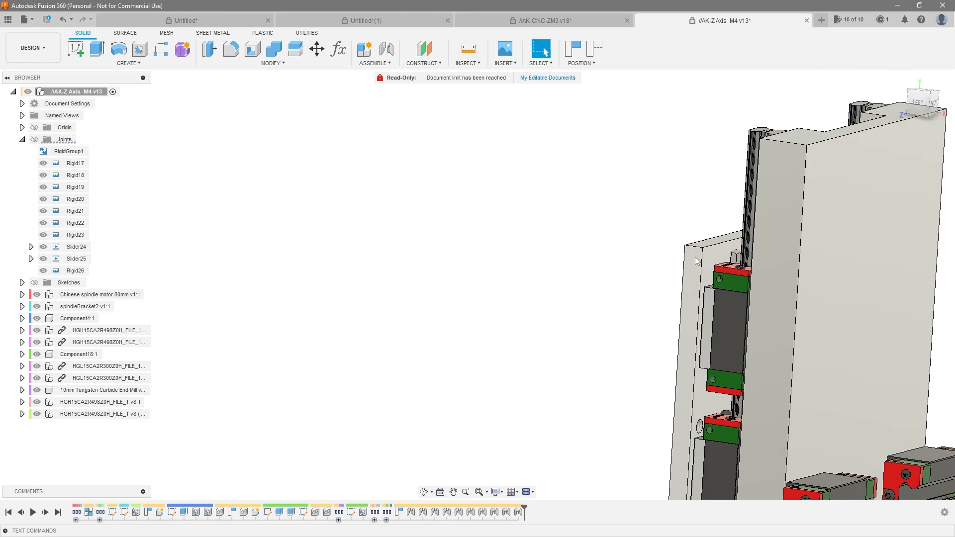
left_click_drag(695, 261, 699, 242)
scroll(634, 222, "down", 3)
middle_click_drag(627, 217, 760, 237, "shift")
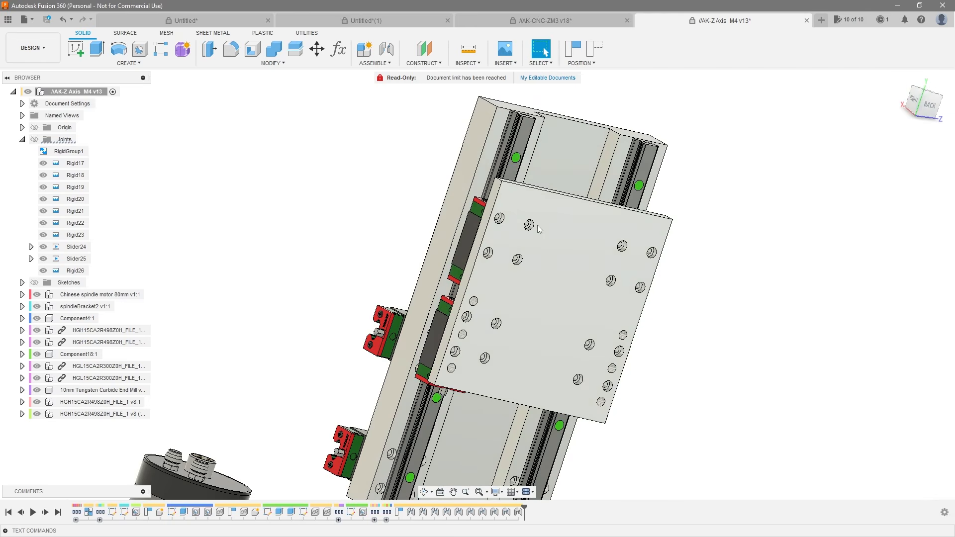
left_click_drag(537, 224, 675, 219)
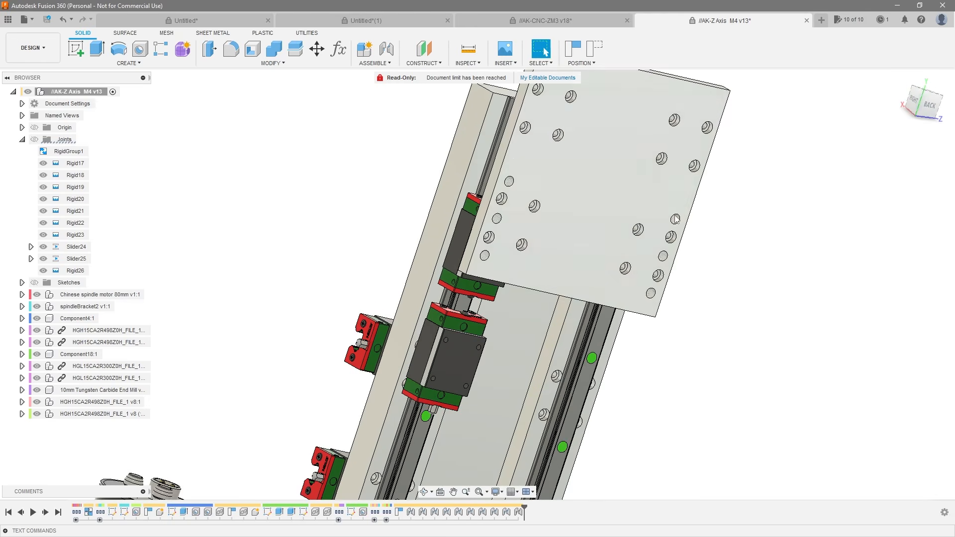
scroll(675, 219, "down", 3)
middle_click_drag(605, 224, 632, 209, "shift")
middle_click_drag(693, 239, 555, 224, "shift")
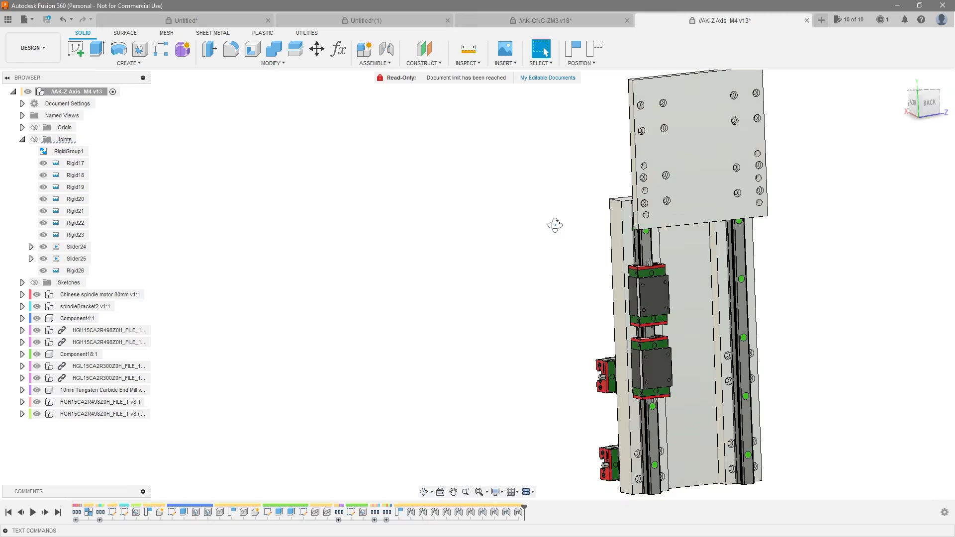
Step: Rigidly join the upper bearing block on the first rail to the carriage plate, using the block's mounting hole and the plate's matching hole
scroll(655, 275, "up", 10)
scroll(615, 321, "down", 10)
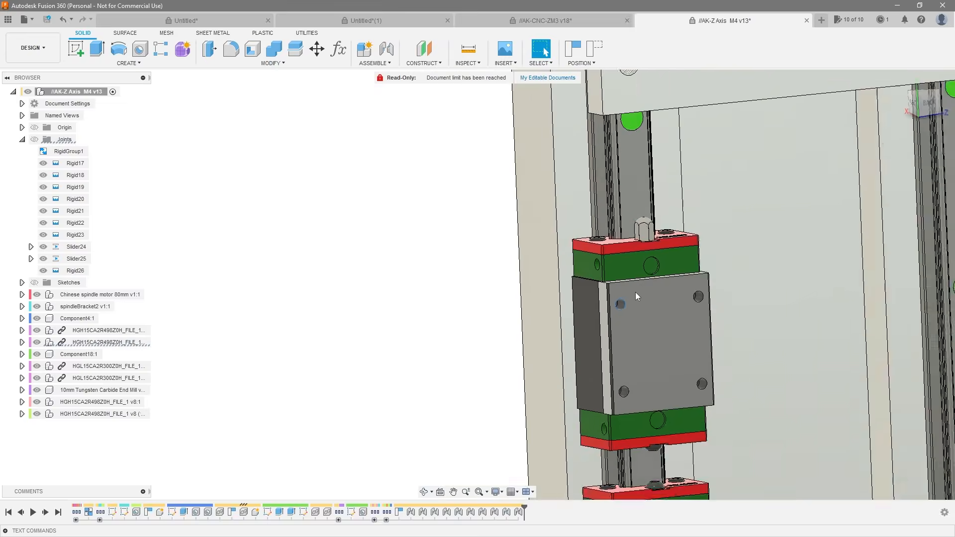
middle_click_drag(634, 292, 773, 199, "shift")
scroll(772, 199, "up", 8)
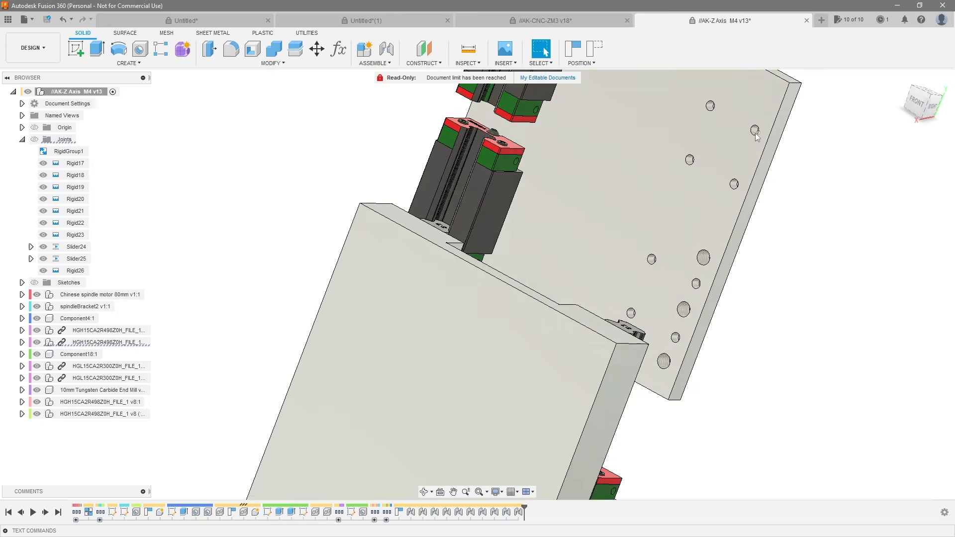
key("j")
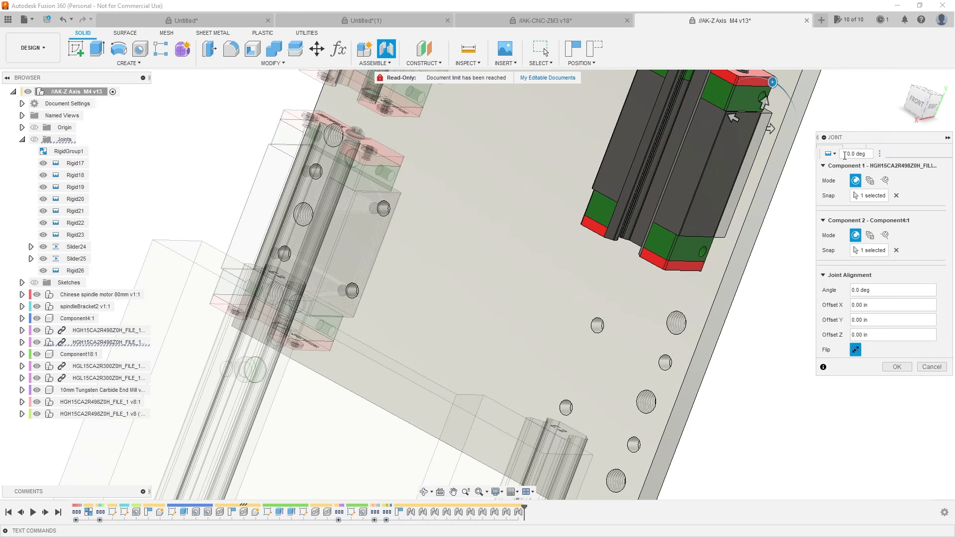
left_click(853, 151)
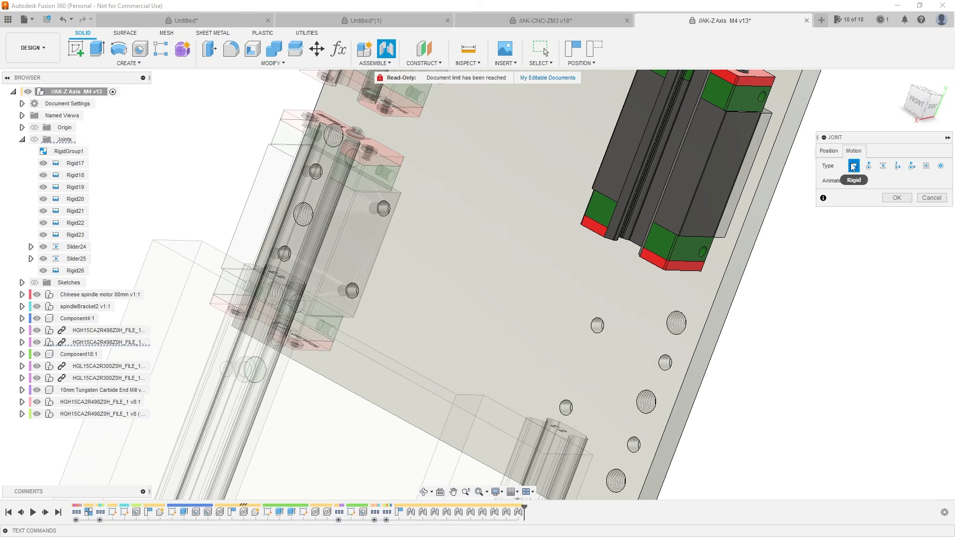
left_click(895, 198)
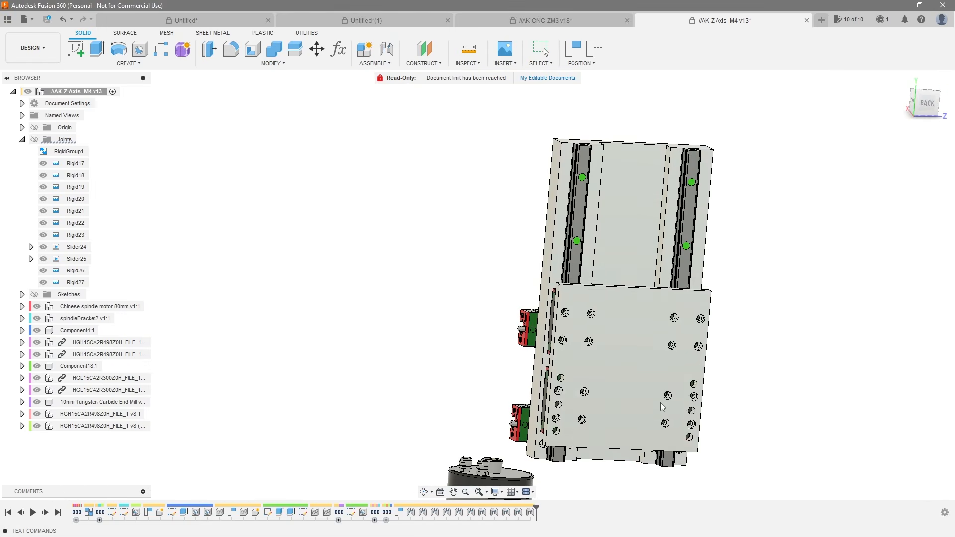
middle_click_drag(658, 378, 736, 363, "shift")
scroll(736, 363, "down", 3)
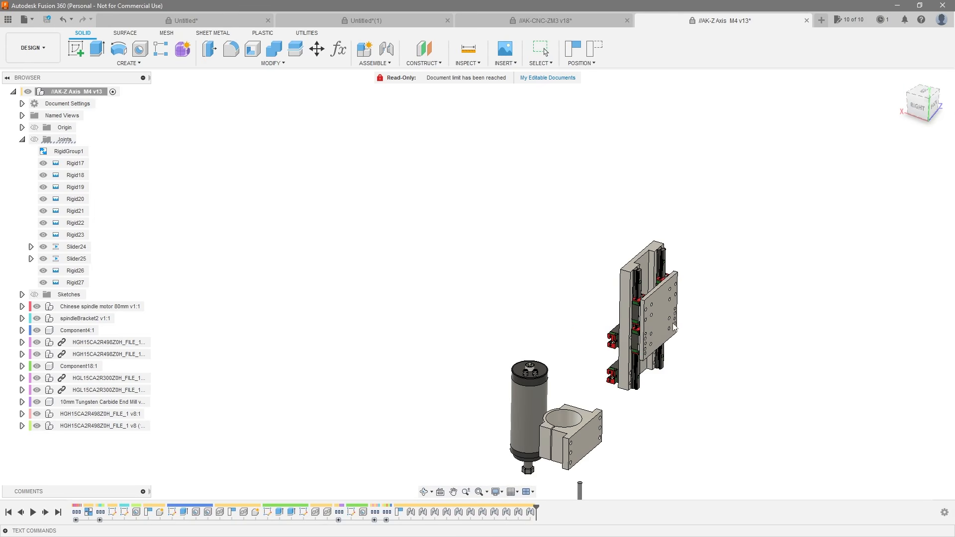
key("Escape")
scroll(639, 318, "up", 3)
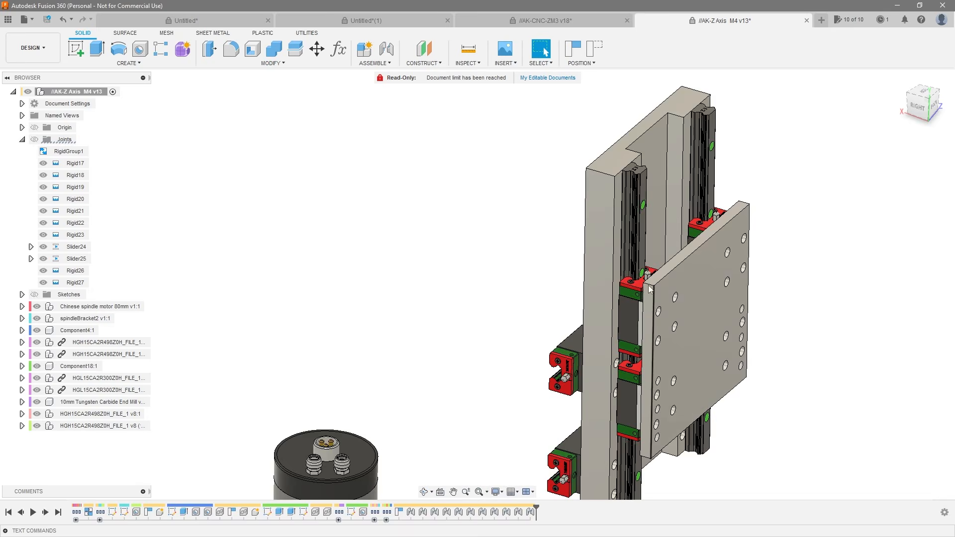
scroll(628, 481, "down", 3)
scroll(543, 426, "up", 4)
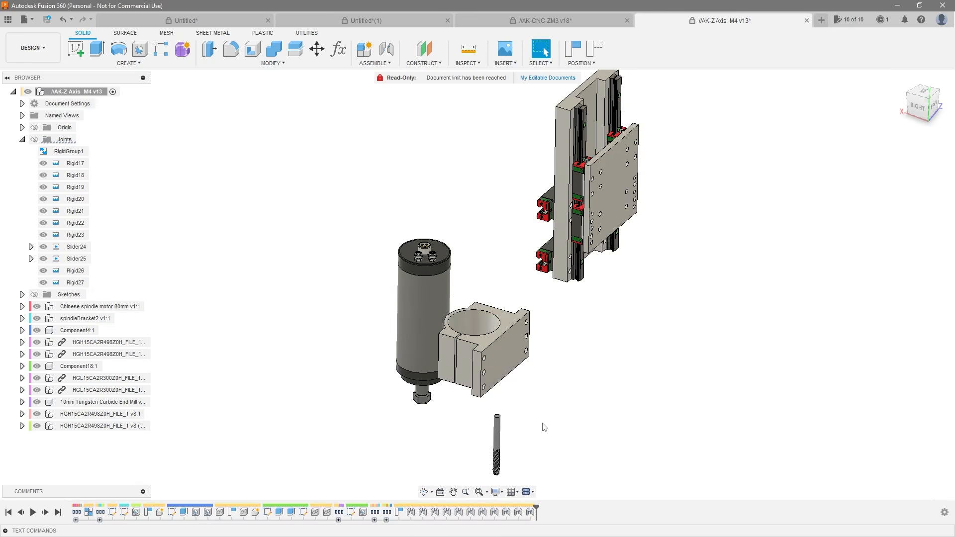
Step: Move the spindle bracket away from the spindle motor to below the rail and carriage plate assembly
middle_click_drag(543, 426, 534, 412, "shift")
key("Escape")
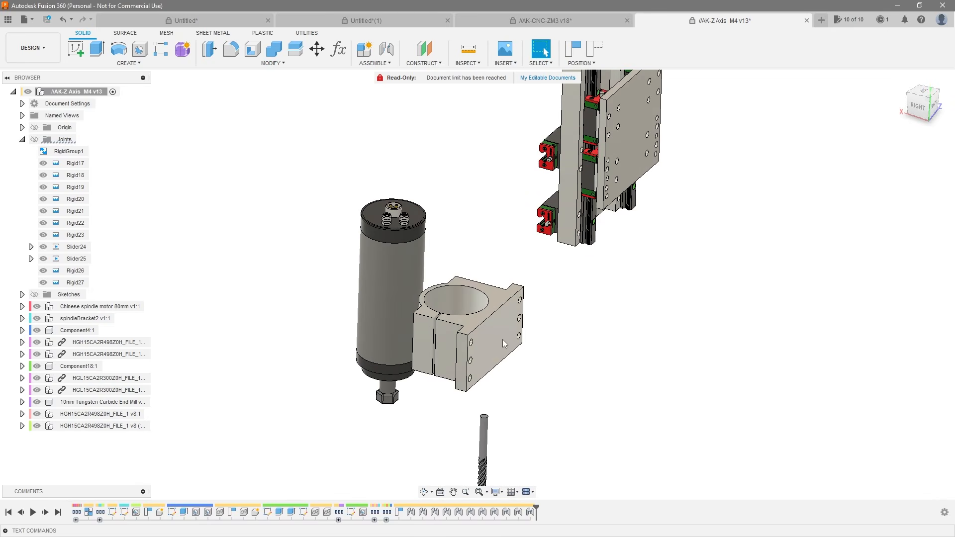
left_click_drag(504, 343, 698, 329)
middle_click_drag(698, 329, 566, 344, "shift")
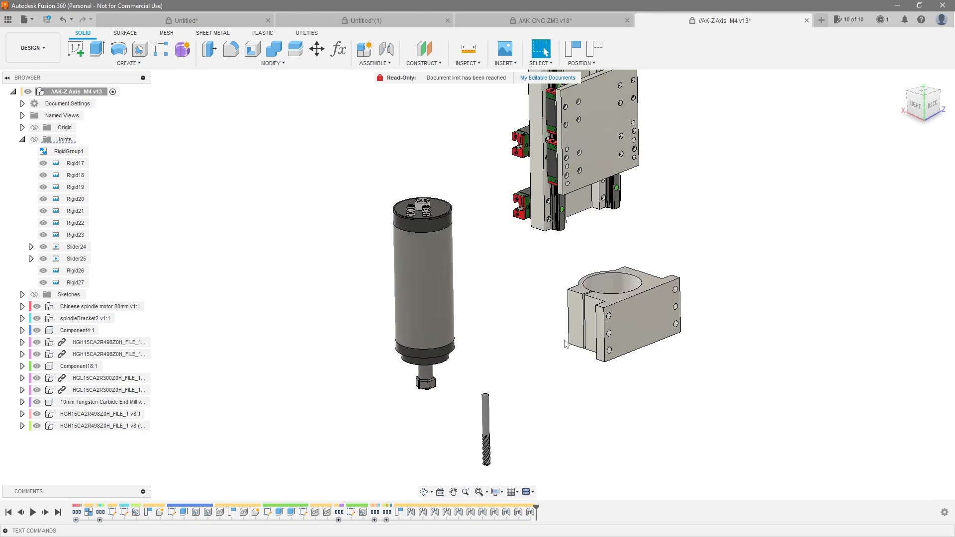
scroll(566, 344, "down", 2)
scroll(686, 358, "down", 2)
scroll(612, 202, "up", 3)
middle_click_drag(612, 202, 629, 249)
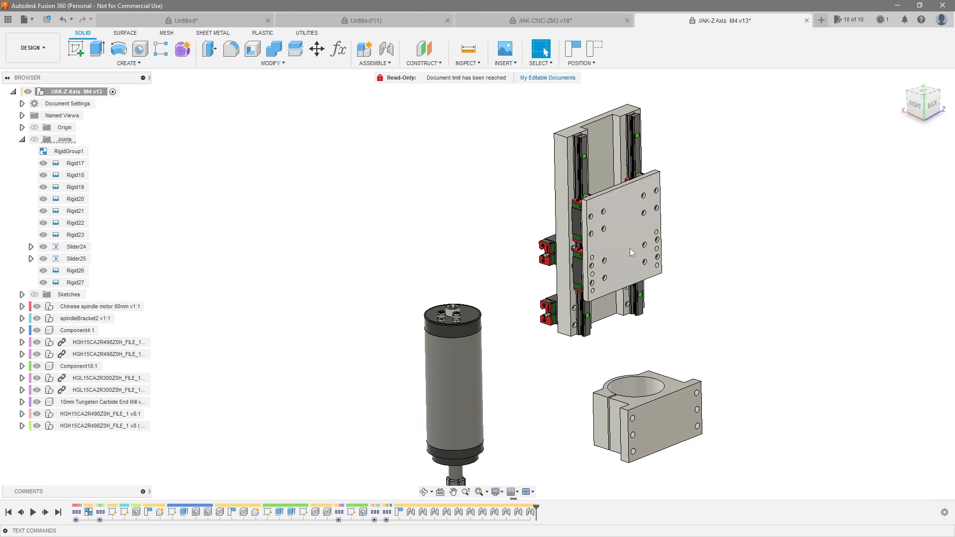
Step: Rigidly join the spindle bracket's upper mounting hole to the matching threaded hole at the carriage plate's edge, flipping the bracket to face outward
middle_click_drag(658, 408, 639, 425, "shift")
scroll(639, 424, "up", 4)
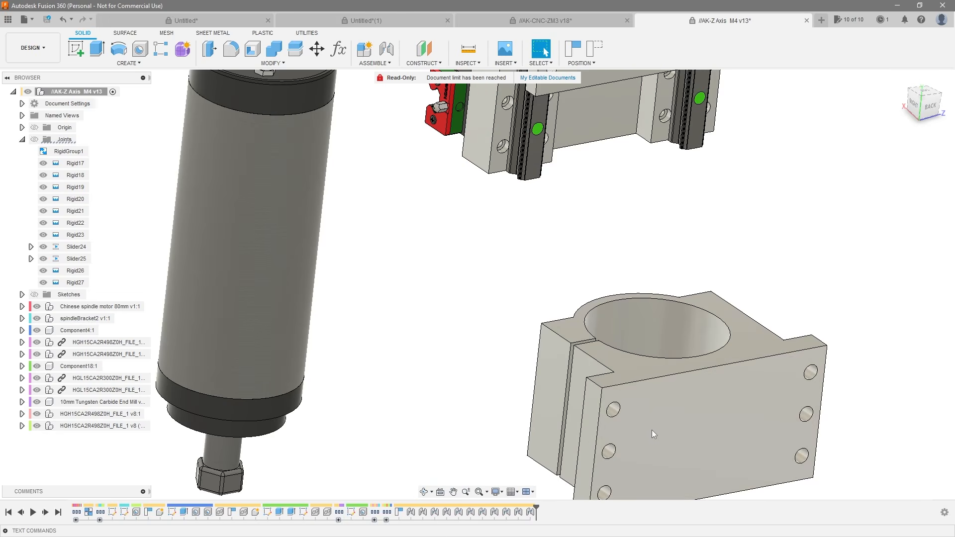
scroll(614, 415, "up", 3)
scroll(609, 408, "down", 5)
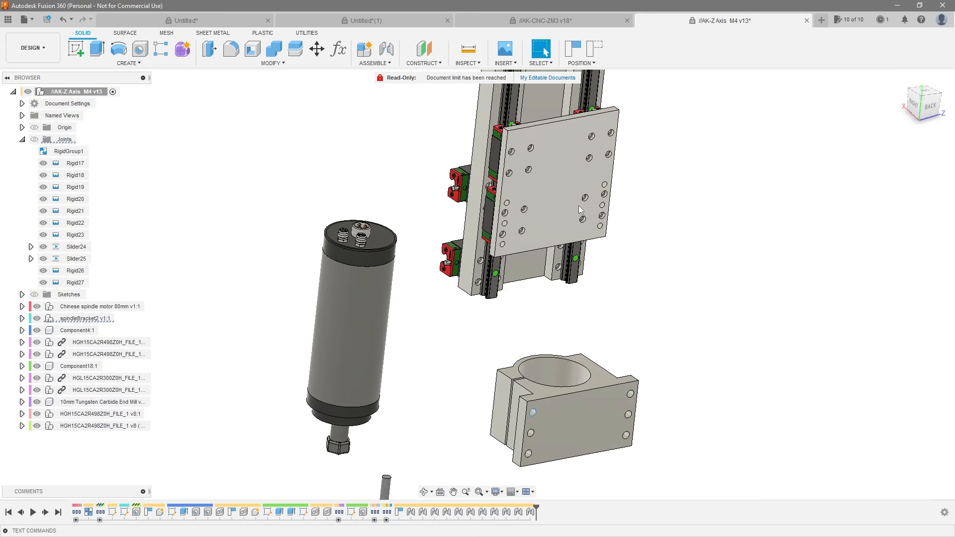
scroll(577, 205, "up", 6)
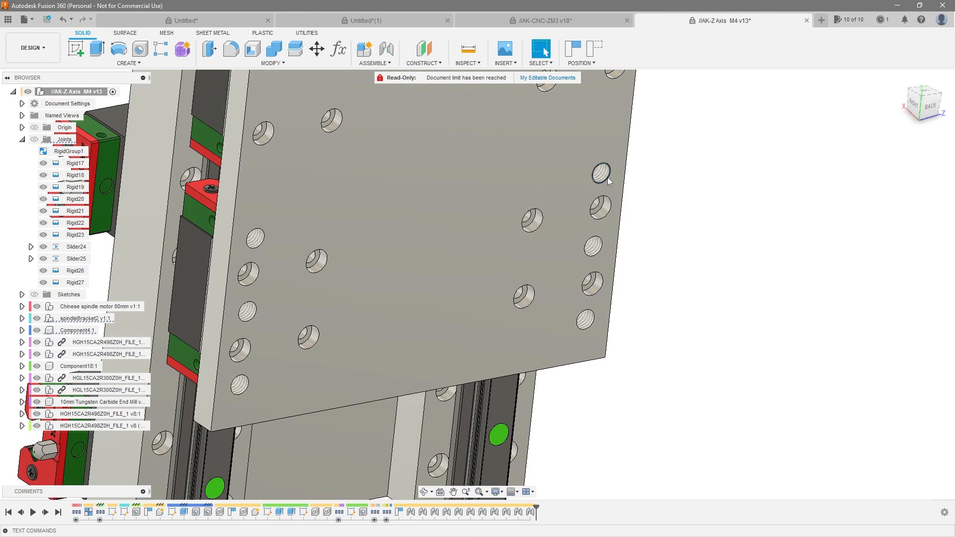
double_click(607, 177)
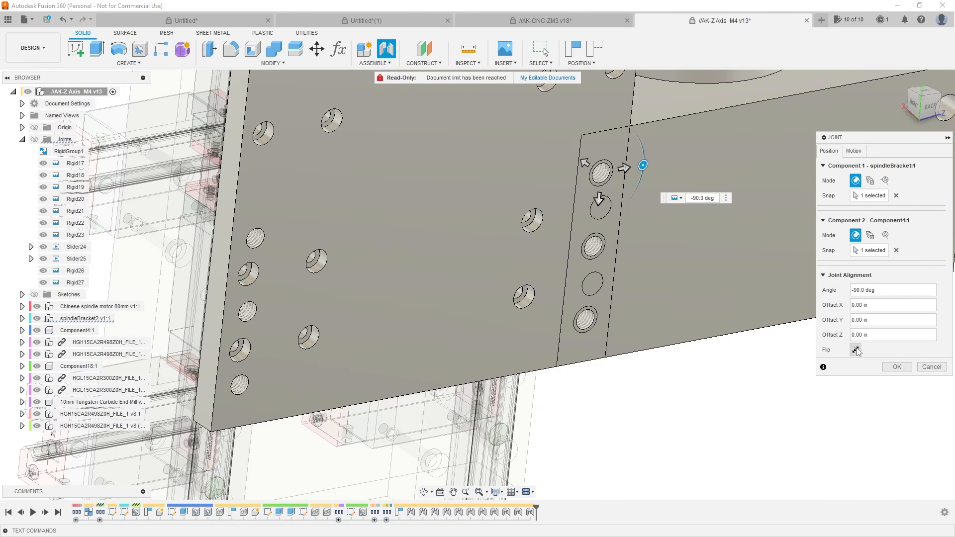
left_click(855, 350)
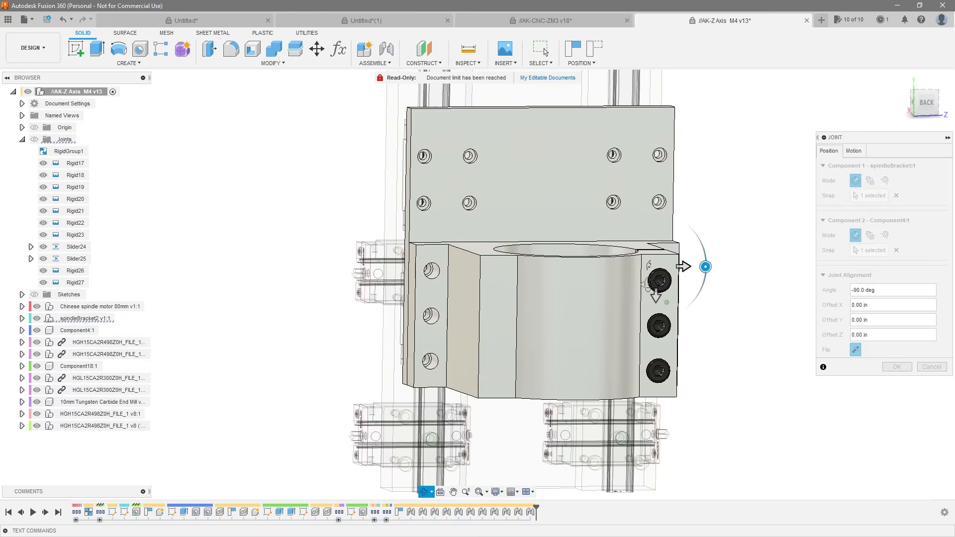
middle_click_drag(719, 345, 776, 381, "shift")
left_click(904, 367)
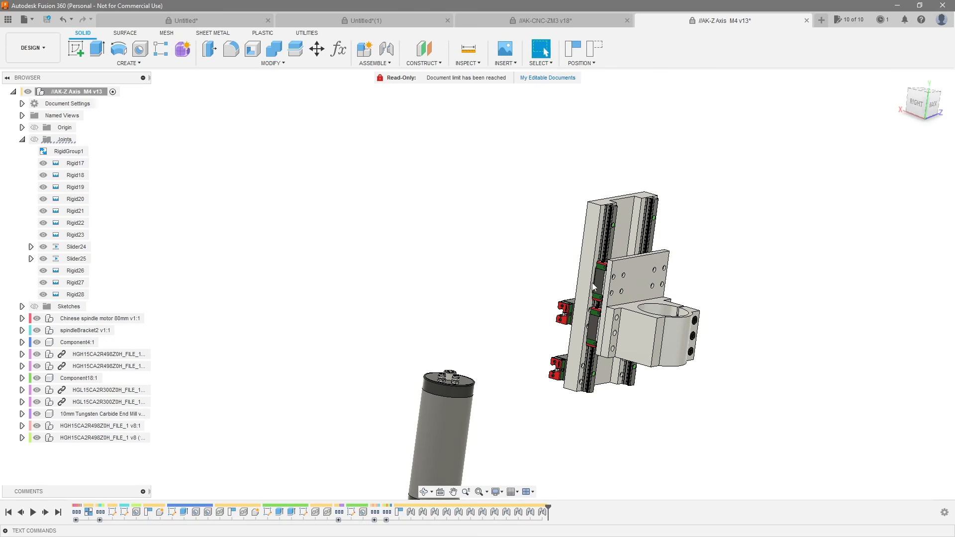
Step: Move the spindle motor up beside the mounted spindle bracket
scroll(498, 400, "down", 2)
scroll(483, 384, "up", 4)
scroll(470, 409, "up", 3)
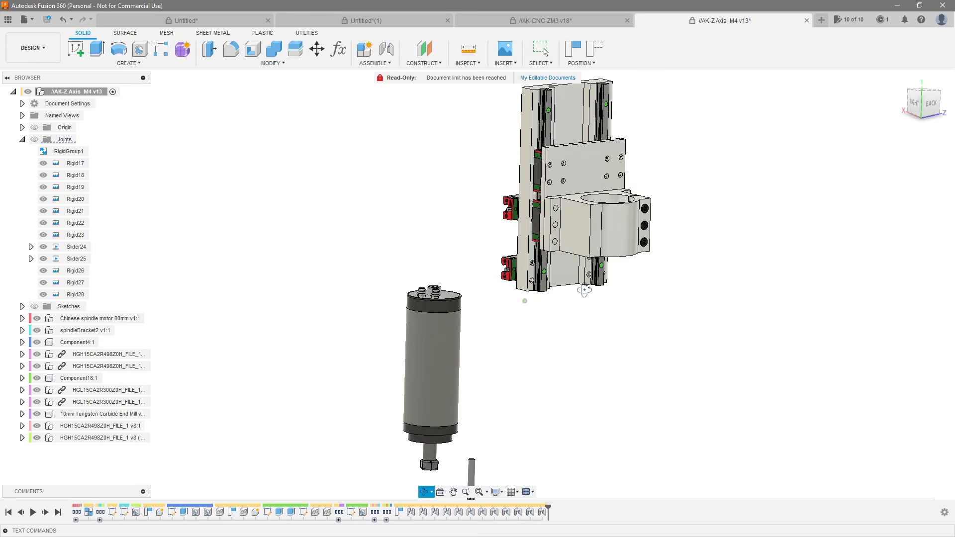
left_click_drag(479, 404, 771, 251)
Step: Rigidly join the circular edge of the spindle motor's lower end cap to the lower bore edge of the spindle bracket
scroll(771, 252, "up", 3)
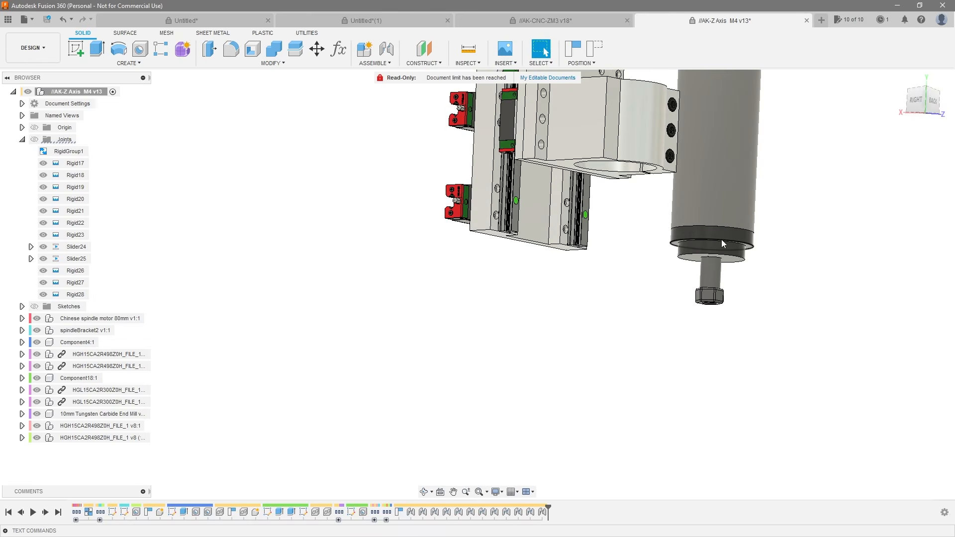
middle_click_drag(721, 239, 646, 191, "shift")
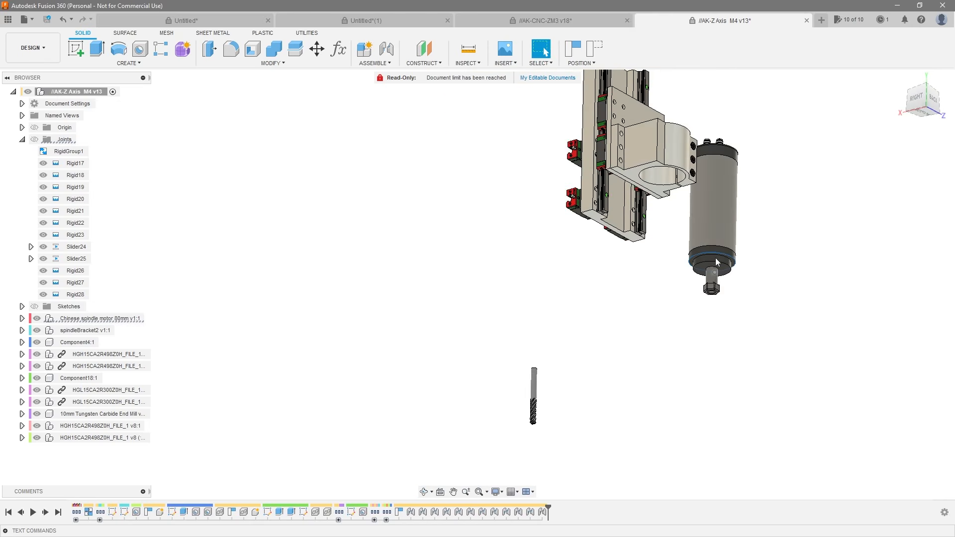
scroll(617, 186, "up", 5)
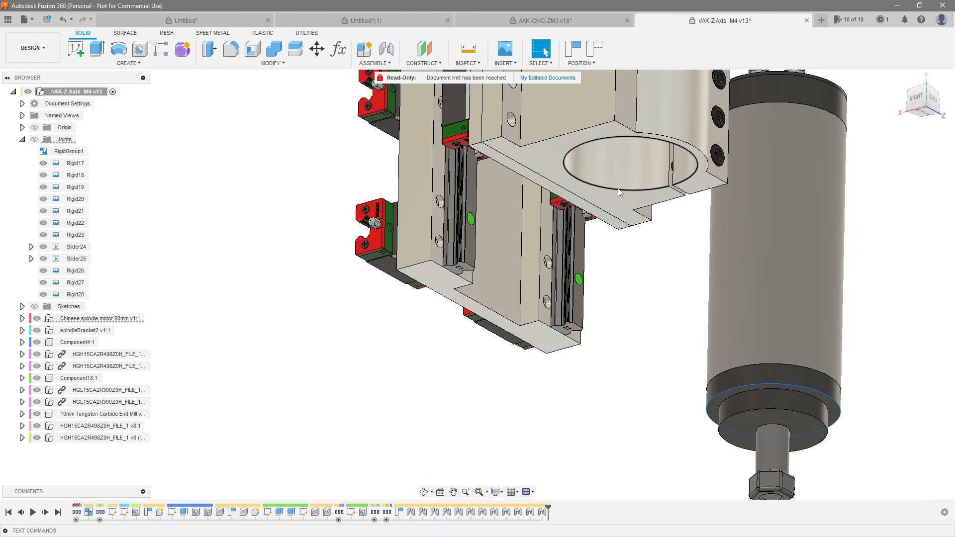
left_click(617, 189, "ctrl")
key("j")
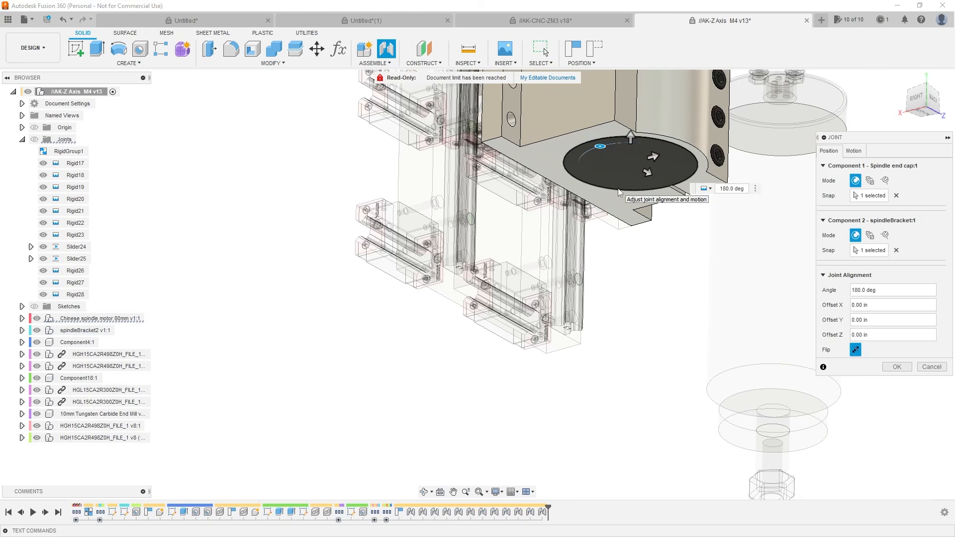
left_click(896, 366)
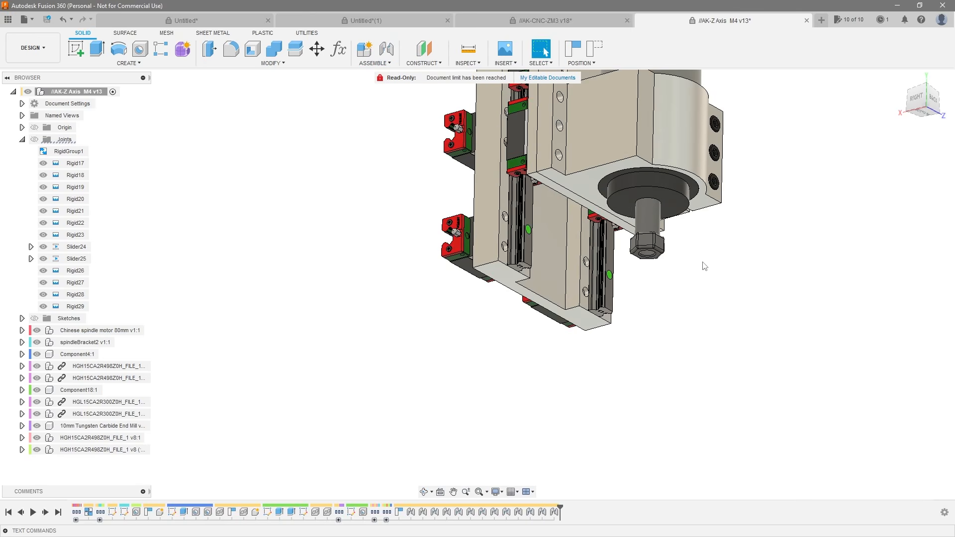
Step: Edit the spindle motor's rigid joint and set its Z offset to -1.5 in so the motor protrudes below the bracket
scroll(679, 236, "up", 5)
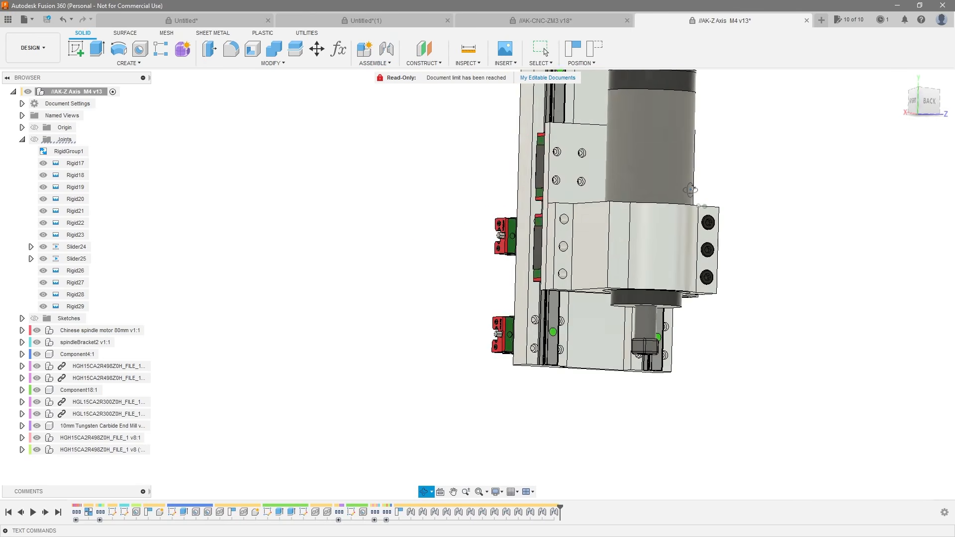
right_click(554, 511)
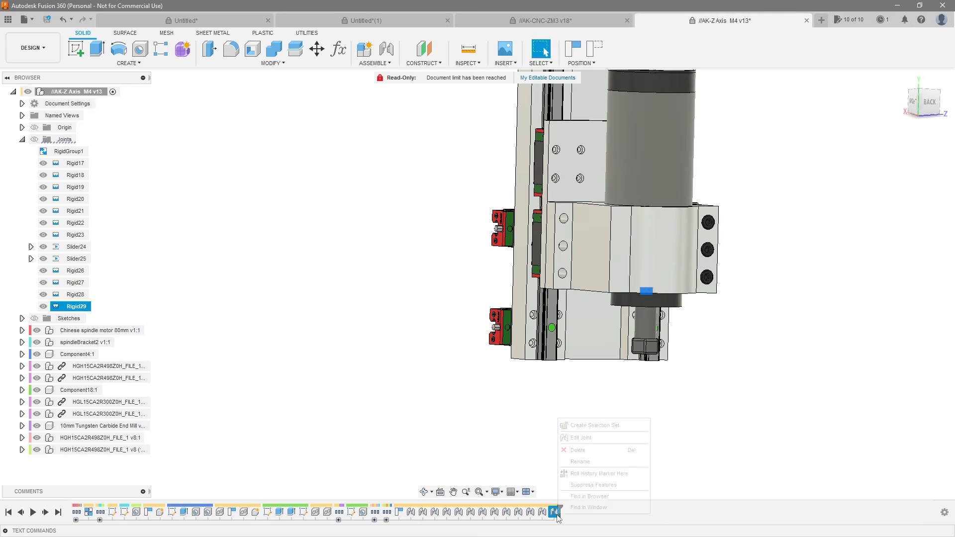
left_click(582, 437)
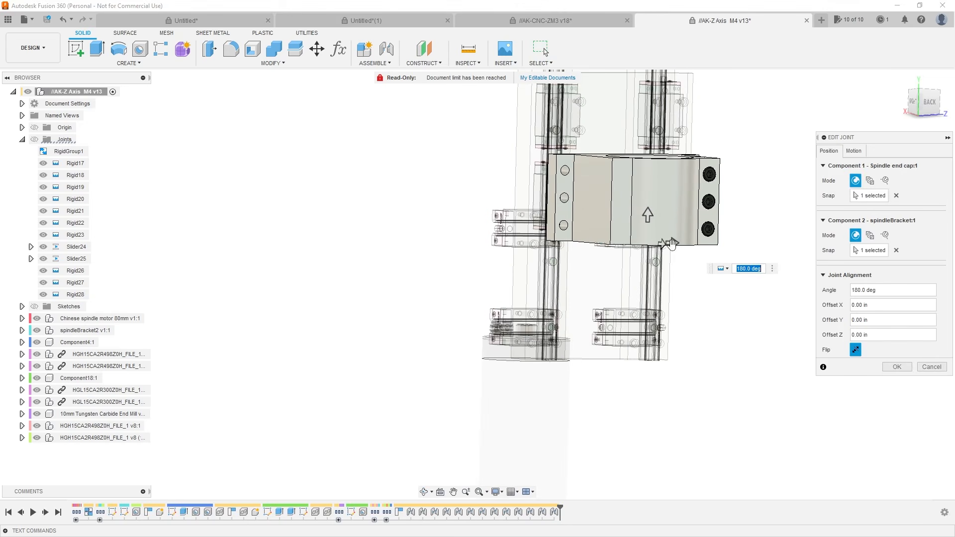
left_click_drag(647, 215, 649, 239)
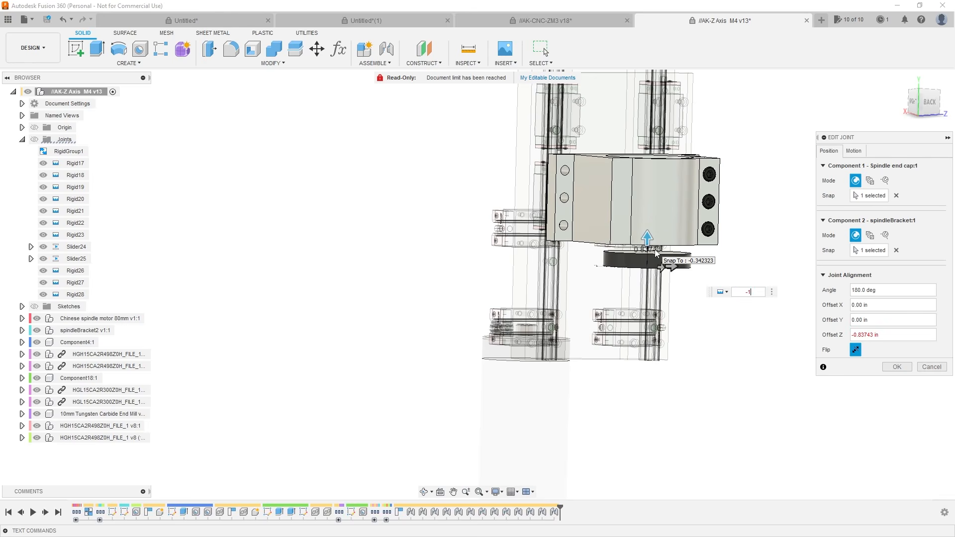
type("-1.5")
key("Return")
Step: Slide the carriage with the bracket and spindle motor down along the rails
middle_click_drag(654, 249, 756, 291, "shift")
left_click_drag(671, 232, 678, 283)
scroll(644, 212, "down", 3)
scroll(639, 349, "up", 4)
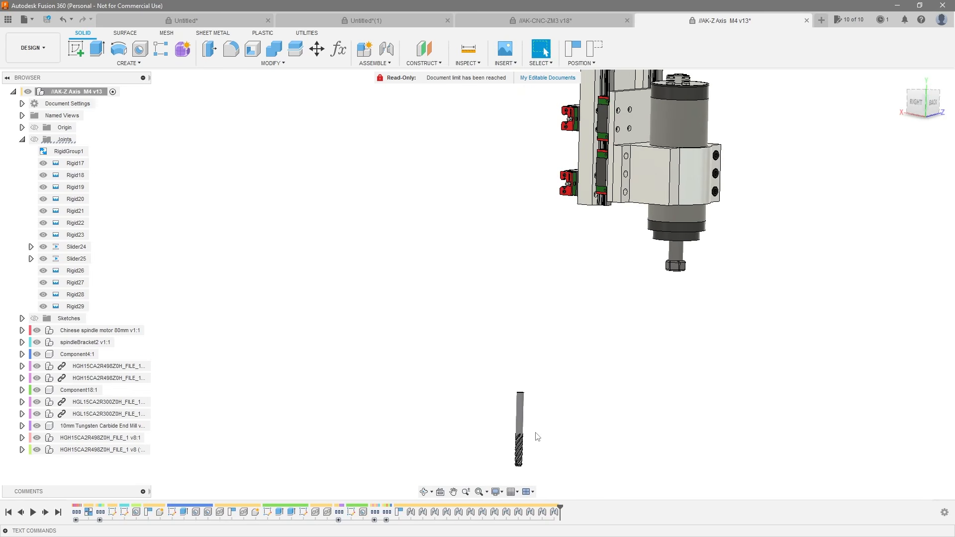
Step: Move the 10 mm end mill to just below the spindle's toolholder nut
left_click_drag(522, 418, 677, 309)
scroll(680, 293, "up", 3)
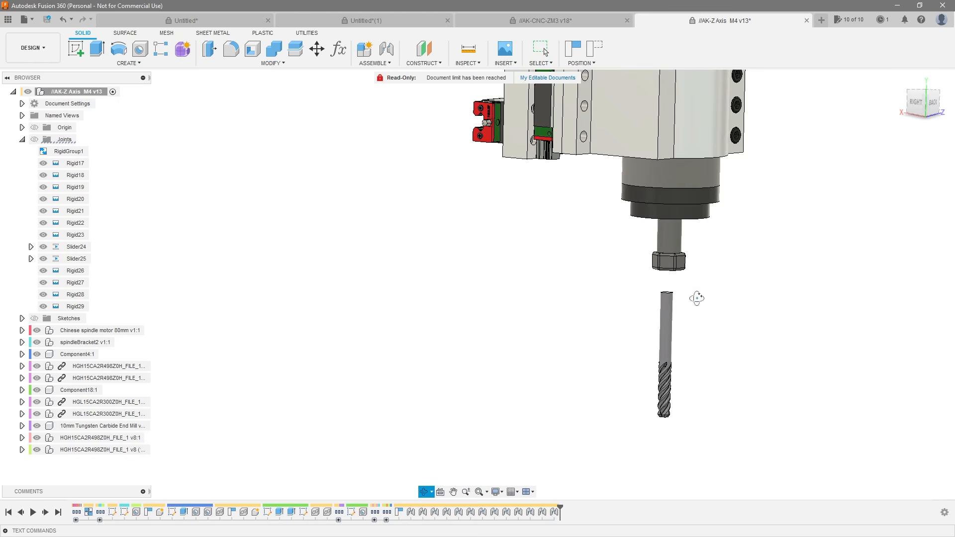
middle_click_drag(694, 298, 718, 262, "shift")
scroll(686, 313, "up", 4)
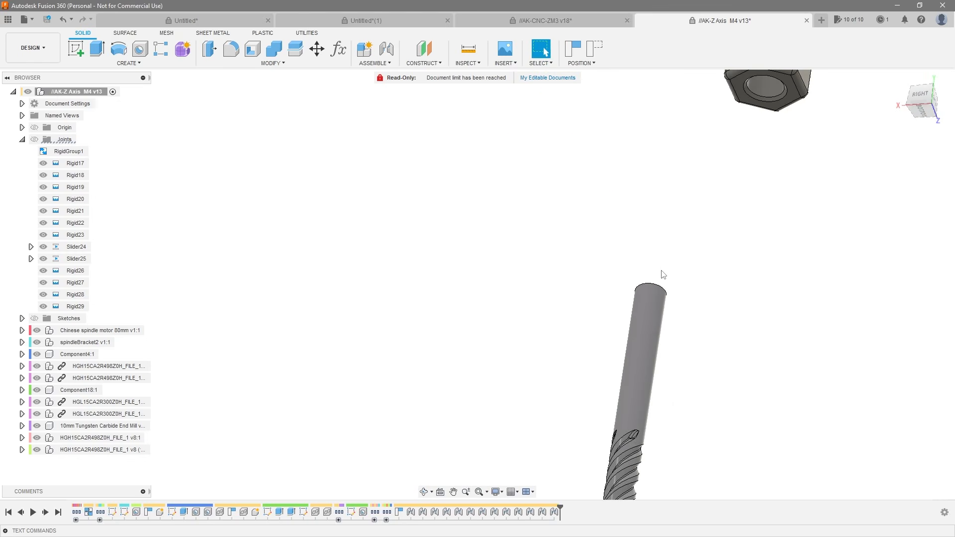
Step: Start a joint between the end mill's top shank edge and the circular opening of the toolholder nut
scroll(691, 386, "down", 3)
scroll(711, 327, "up", 3)
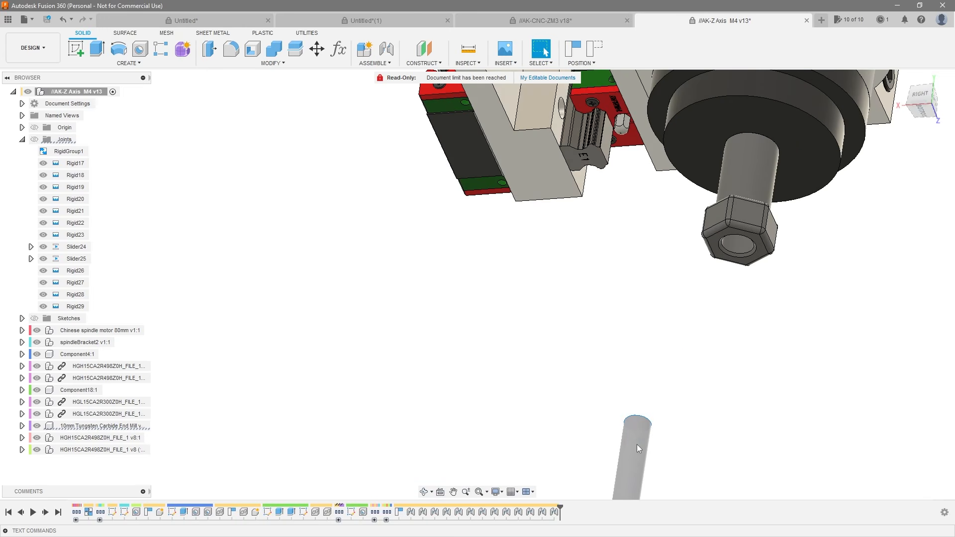
scroll(725, 352, "up", 2)
scroll(730, 345, "down", 3)
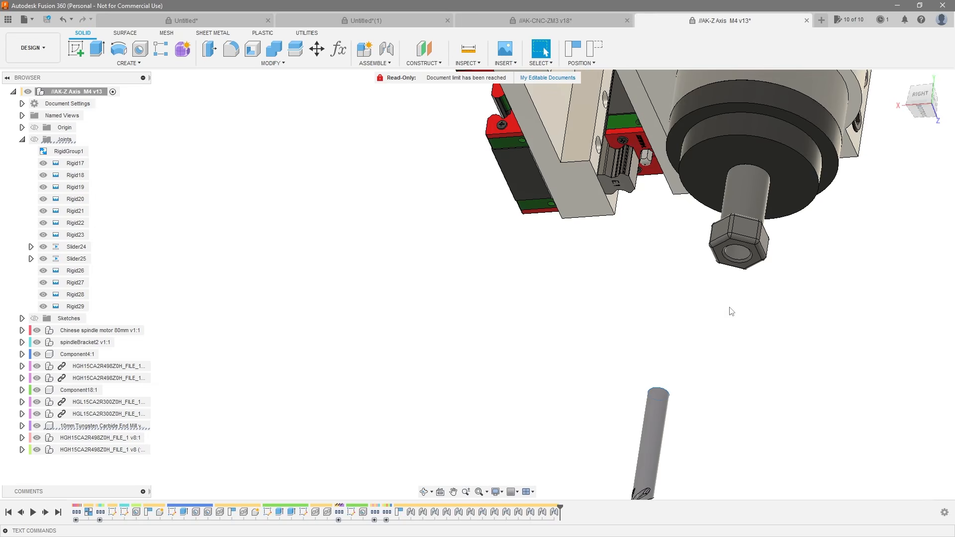
scroll(730, 294, "up", 3)
left_click(745, 235)
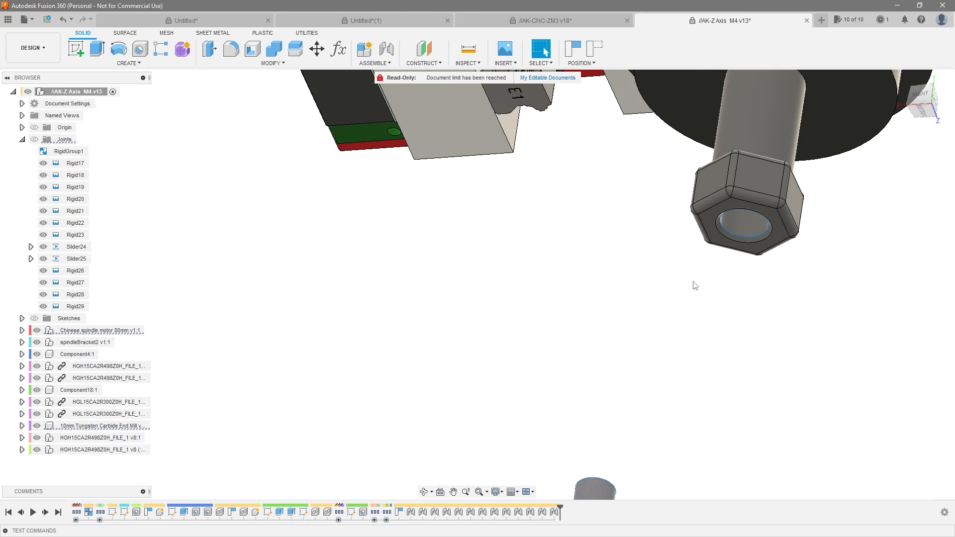
key("j")
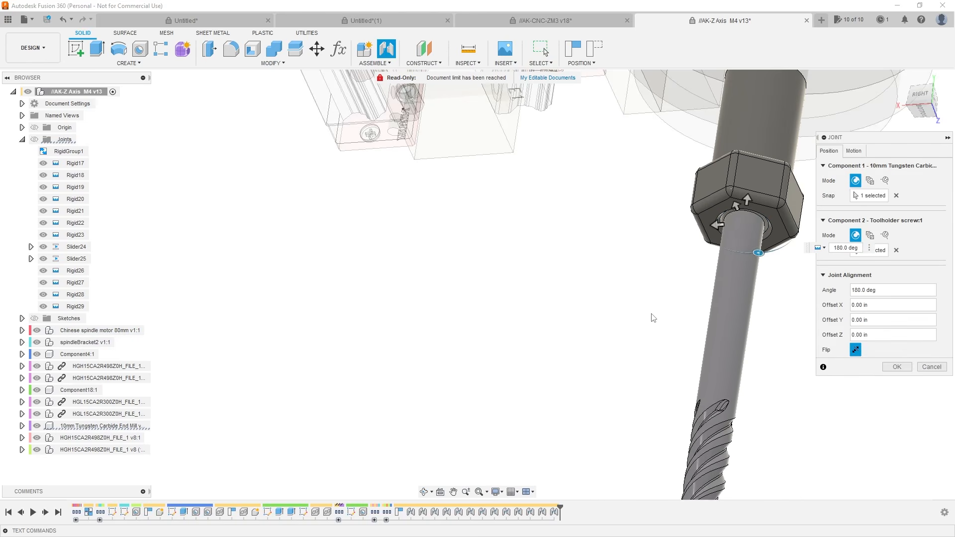
Step: Offset the end mill upward into the toolholder and confirm the rigid joint
middle_click_drag(650, 315, 621, 273, "shift")
scroll(652, 332, "down", 3)
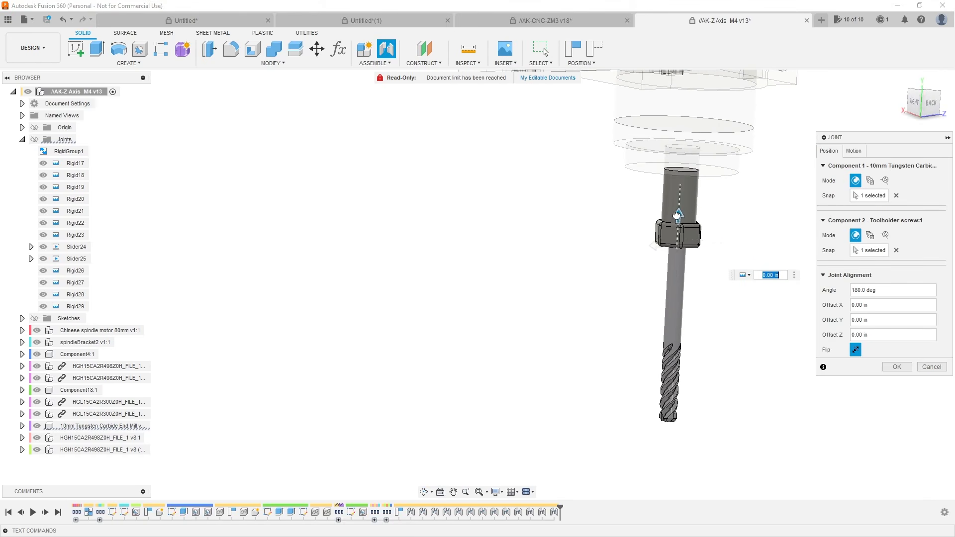
left_click_drag(678, 215, 685, 140)
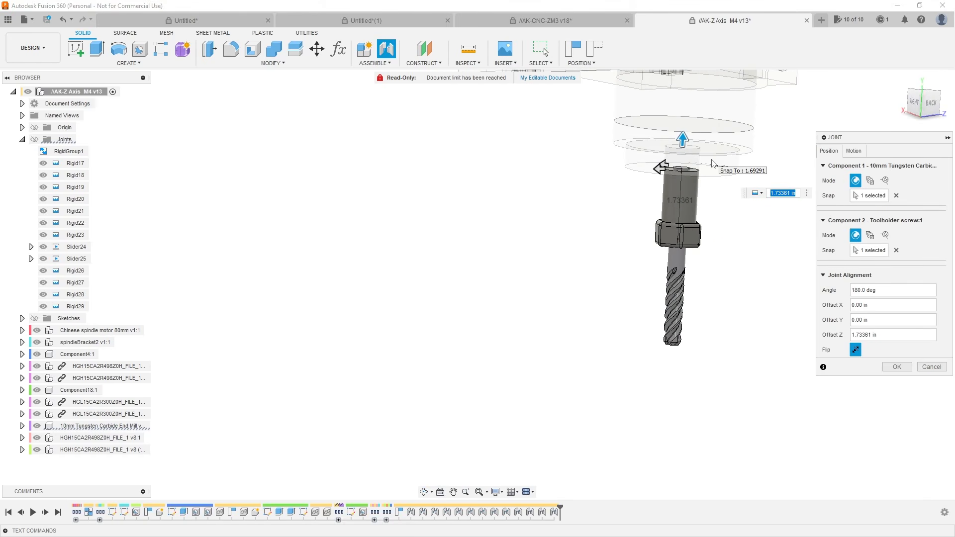
key("Return")
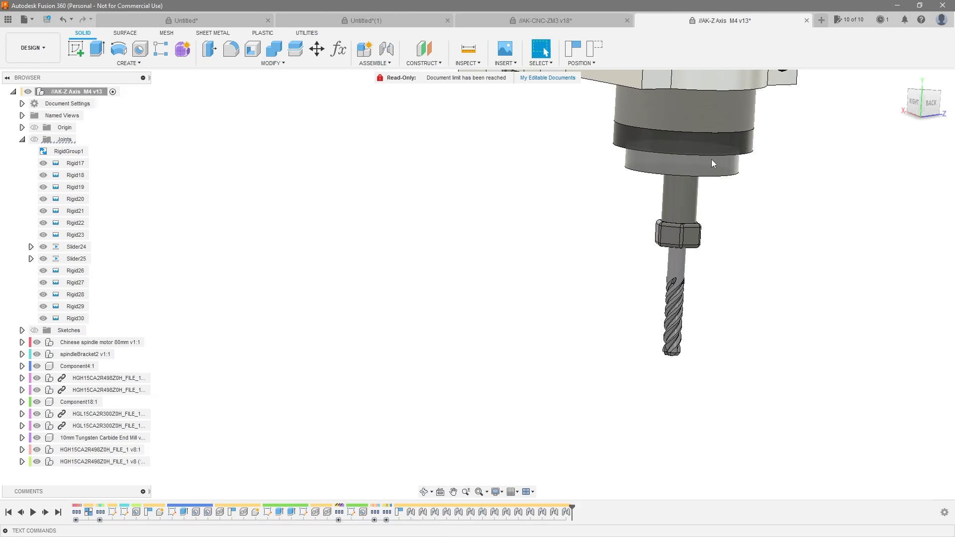
Step: Slide the completed spindle carriage up along the rails to test its motion
scroll(679, 224, "down", 6)
middle_click_drag(741, 157, 777, 312, "shift")
scroll(676, 223, "up", 2)
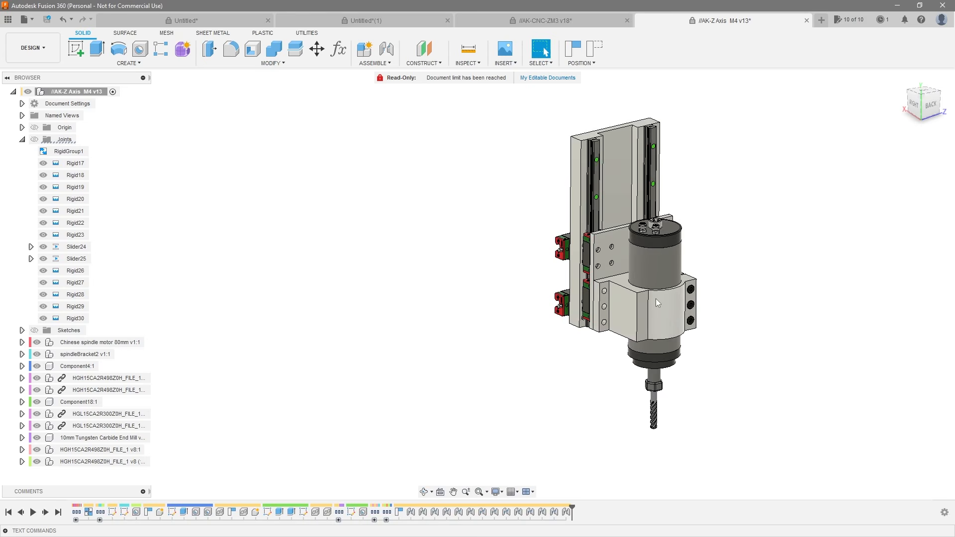
left_click_drag(655, 298, 745, 246)
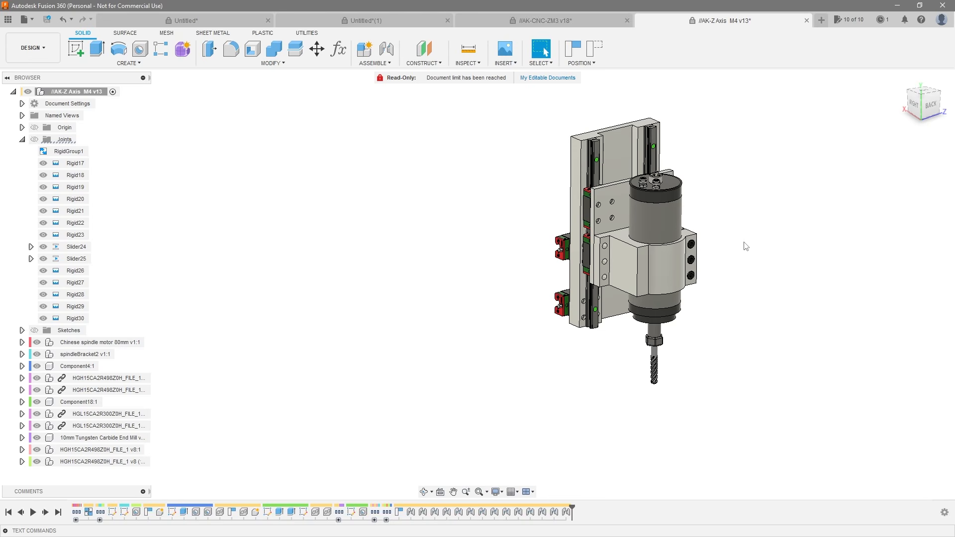
Step: Examine the bearing blocks behind the base plate and recheck the spindle carriage's travel along the rails
middle_click_drag(659, 259, 615, 263, "shift")
scroll(614, 262, "up", 4)
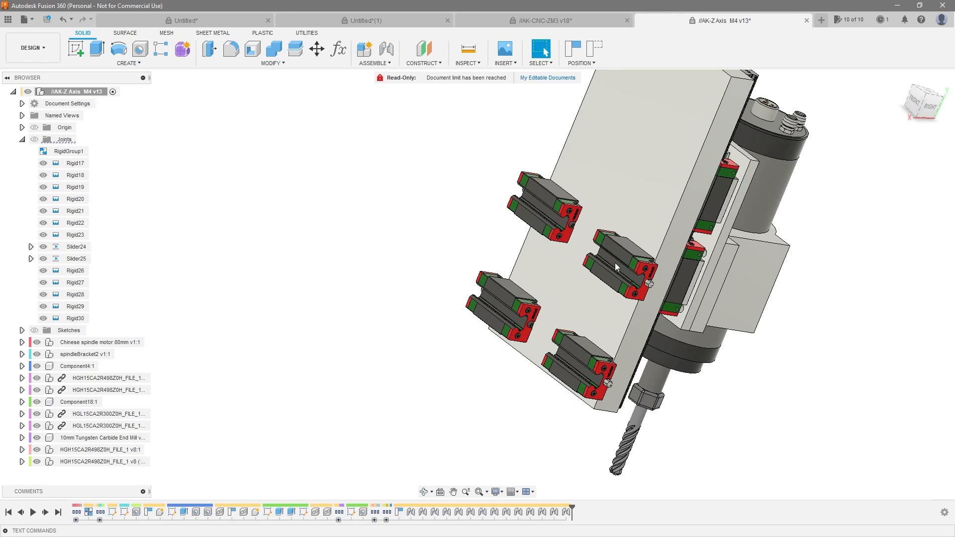
middle_click_drag(752, 272, 660, 264, "shift")
scroll(613, 276, "down", 1)
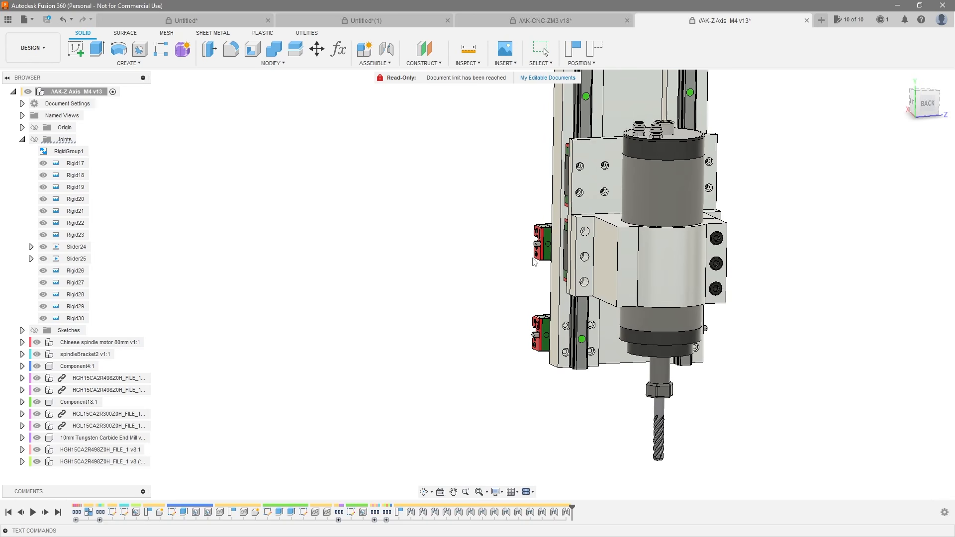
scroll(647, 276, "down", 3)
mouse_move(677, 287)
left_mouse_down()
mouse_move(674, 251)
mouse_move(668, 289)
left_mouse_up()
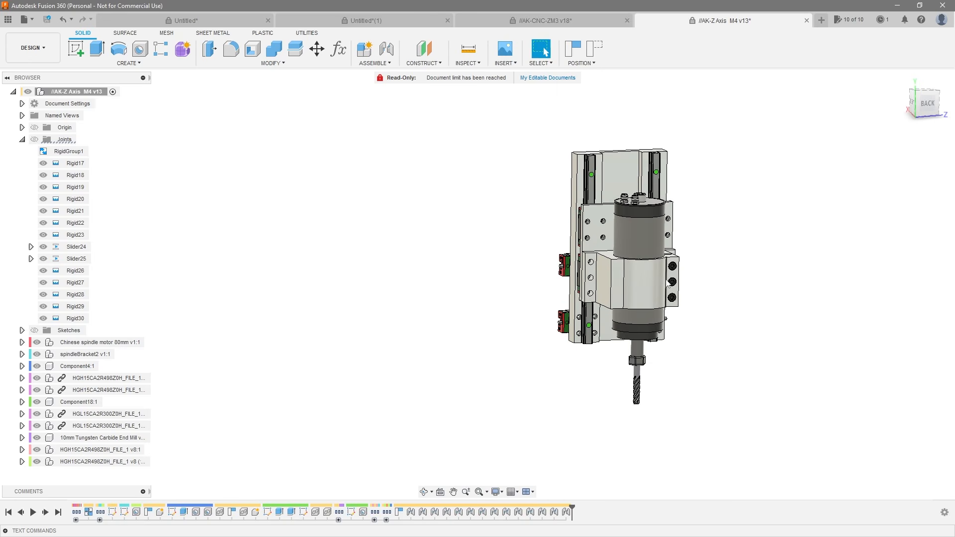
mouse_move(724, 267)
middle_mouse_down("shift")
mouse_move(737, 264)
mouse_move(734, 276)
middle_mouse_up("shift")
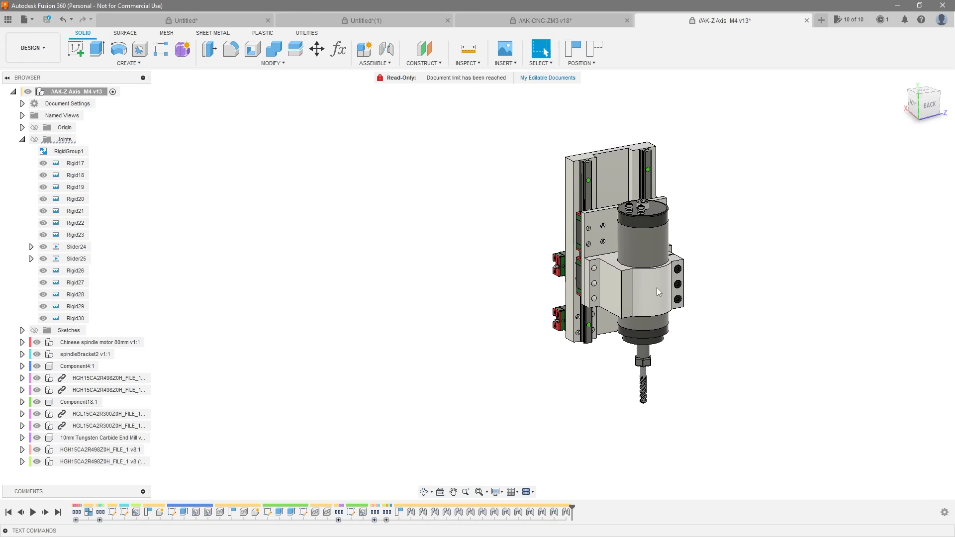
left_click_drag(660, 286, 686, 288)
mouse_move(723, 281)
middle_mouse_down("shift")
mouse_move(699, 305)
mouse_move(663, 275)
mouse_move(720, 265)
mouse_move(725, 273)
middle_mouse_up("shift")
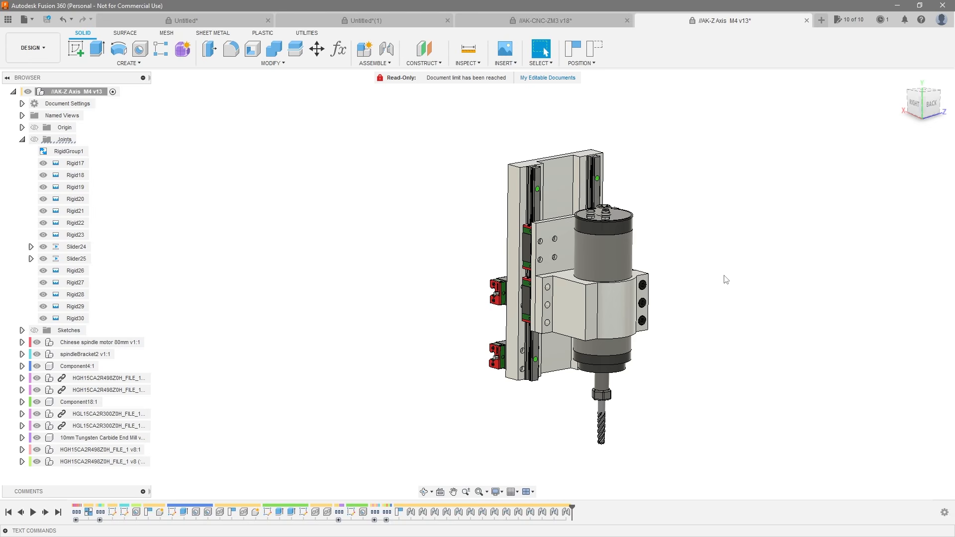